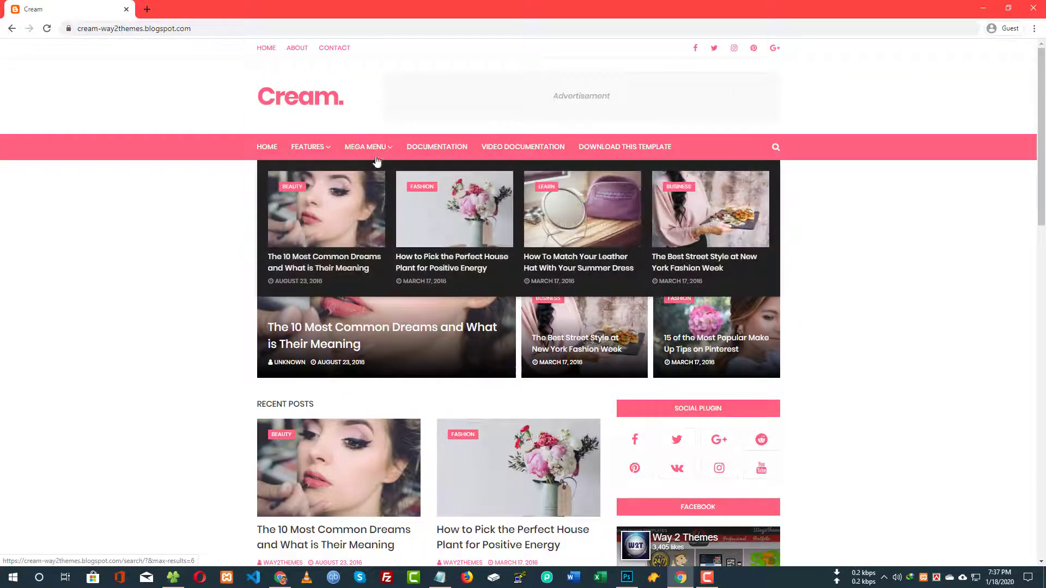
Look through the Cream template demo's home page, from the featured posts to the sidebar widgets and footer.
scroll(558, 302, down, 2)
scroll(660, 294, down, 8)
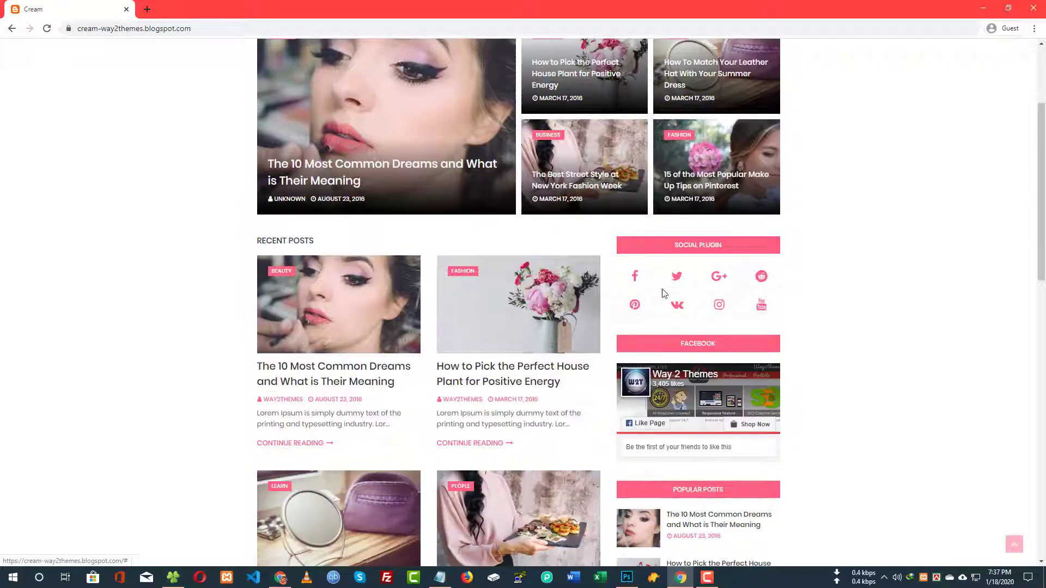
scroll(688, 409, down, 6)
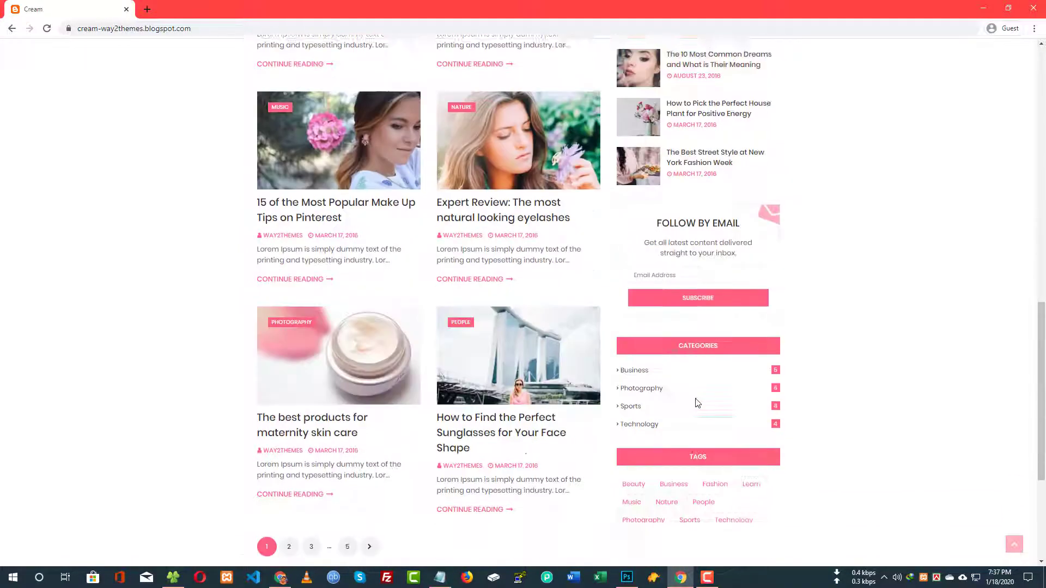
scroll(667, 388, down, 3)
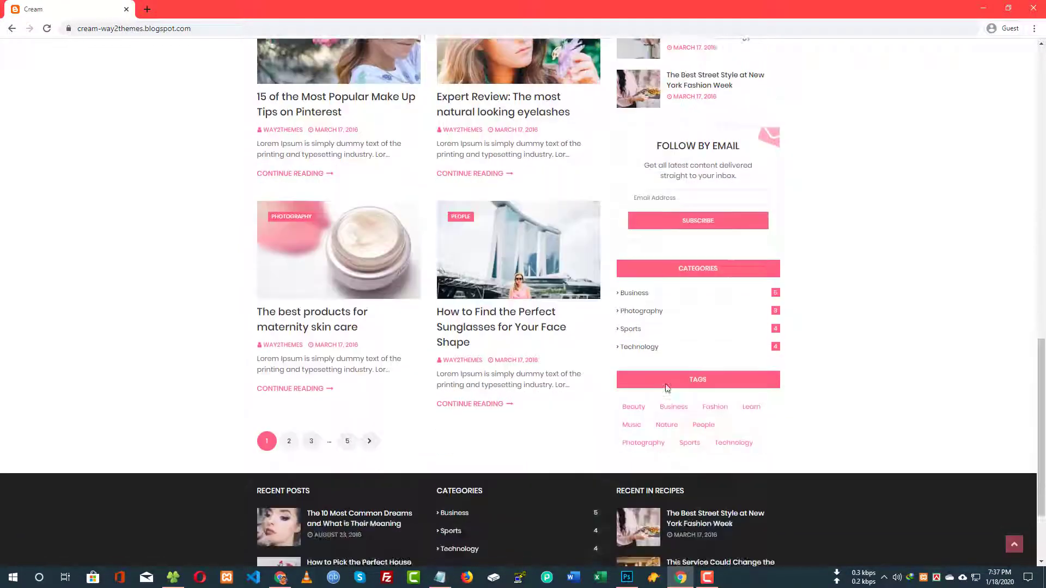
Go to blogger.com and enlarge the page to 150%.
click(376, 30)
text(blogger.c)
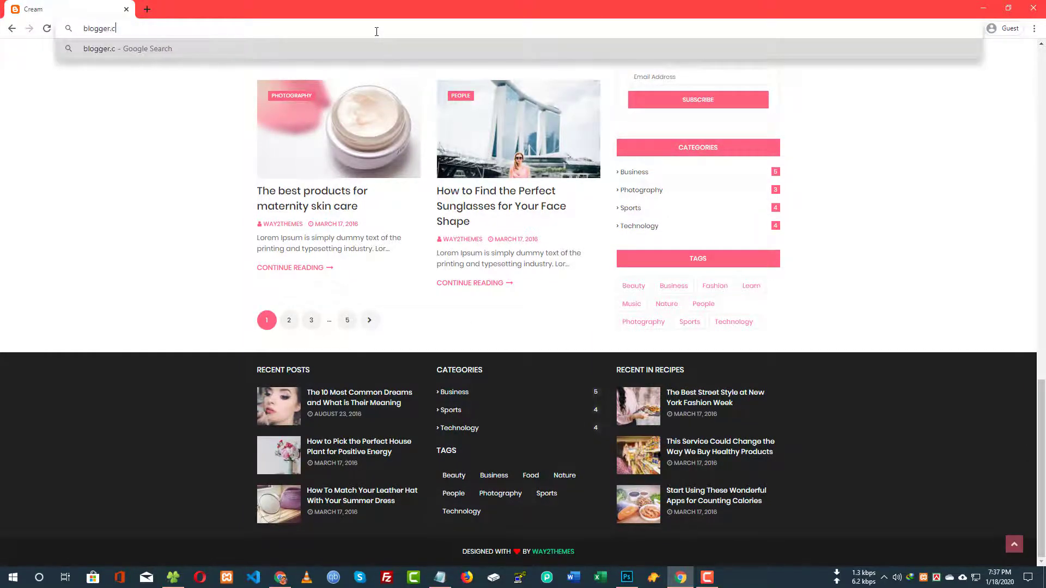
key(Return)
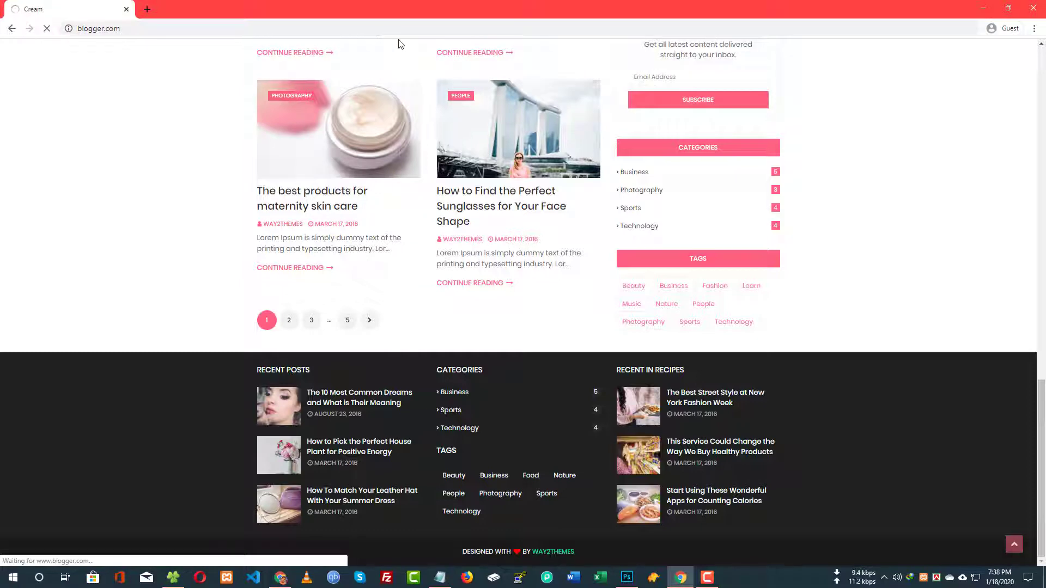
key(ctrl+plus)
key(ctrl+plus)
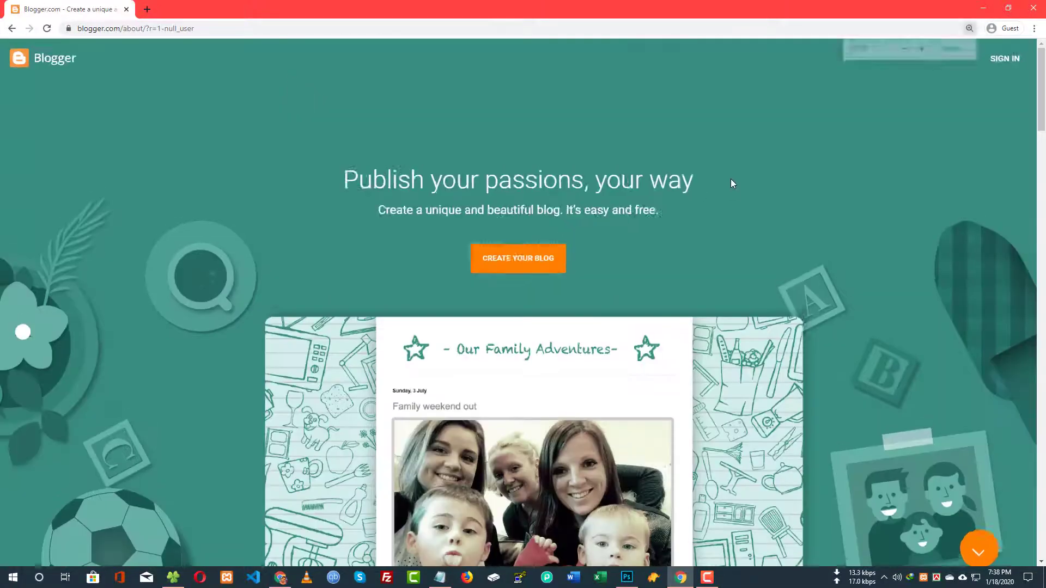
key(ctrl+plus)
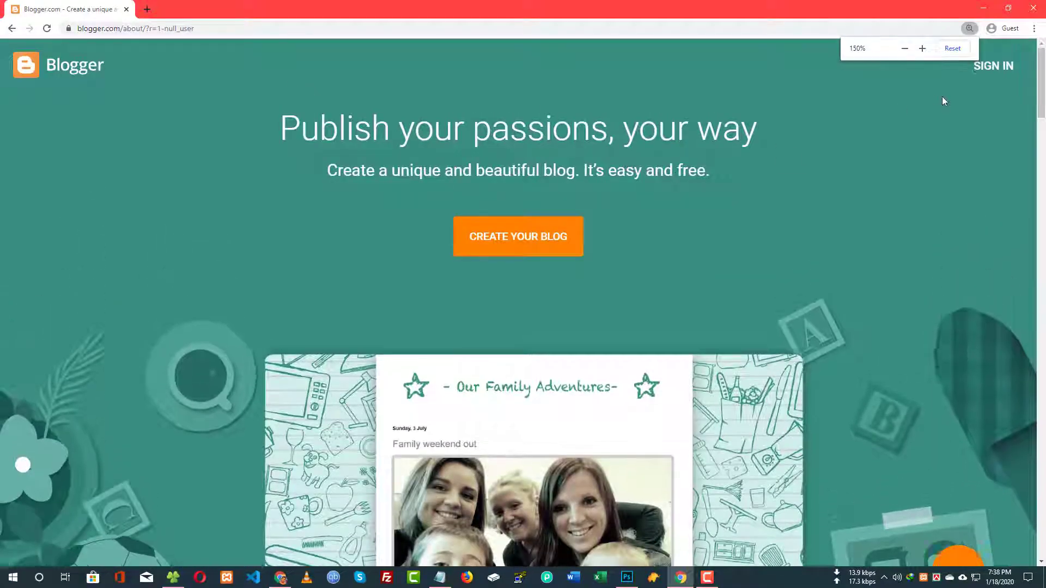
Sign in to Blogger with the Google account's e-mail address and password.
click(991, 76)
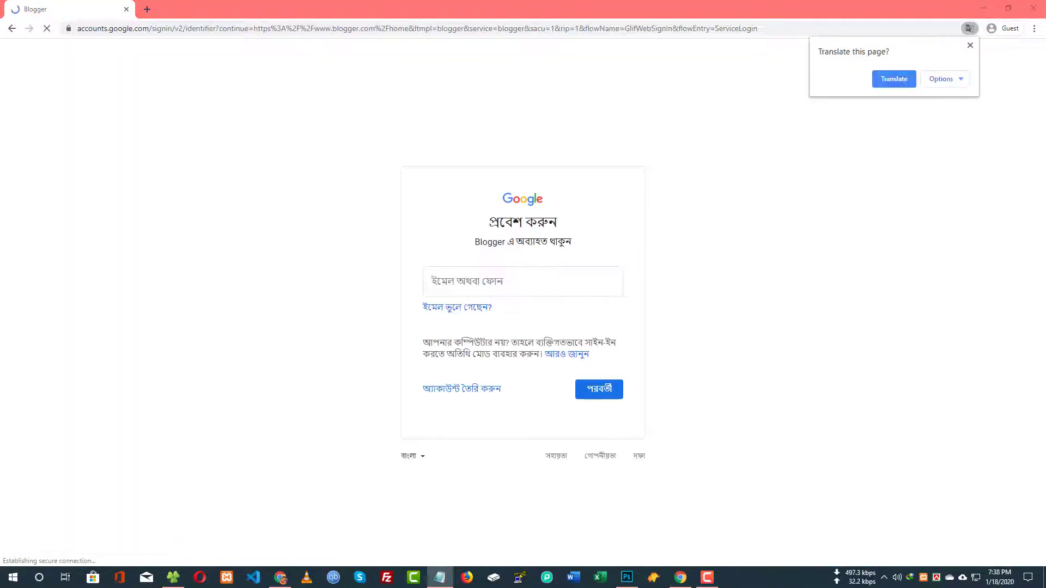
click(576, 275)
key(ctrl+v)
key(Return)
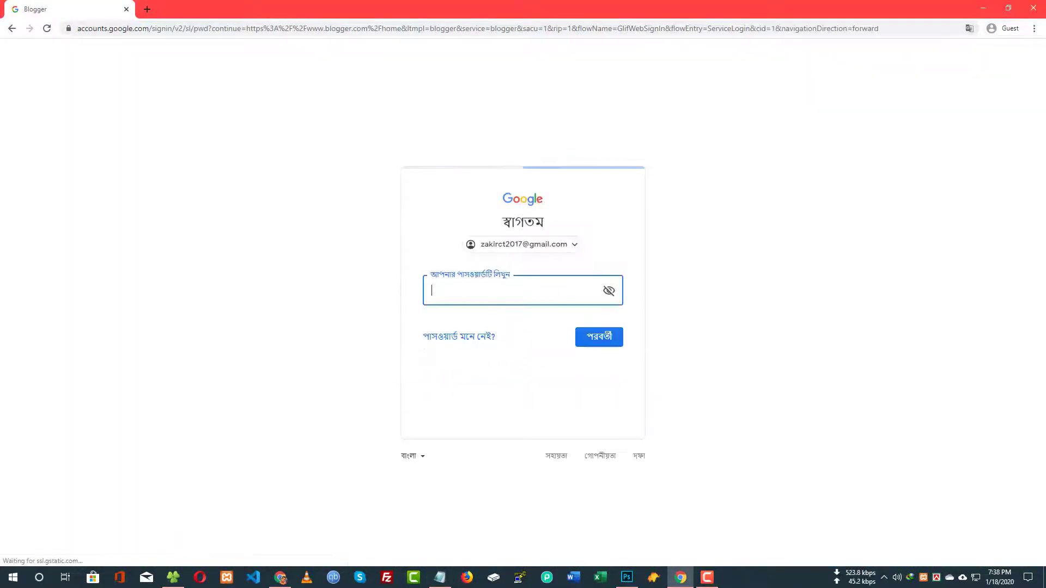
click(554, 288)
key(ctrl+v)
key(Return)
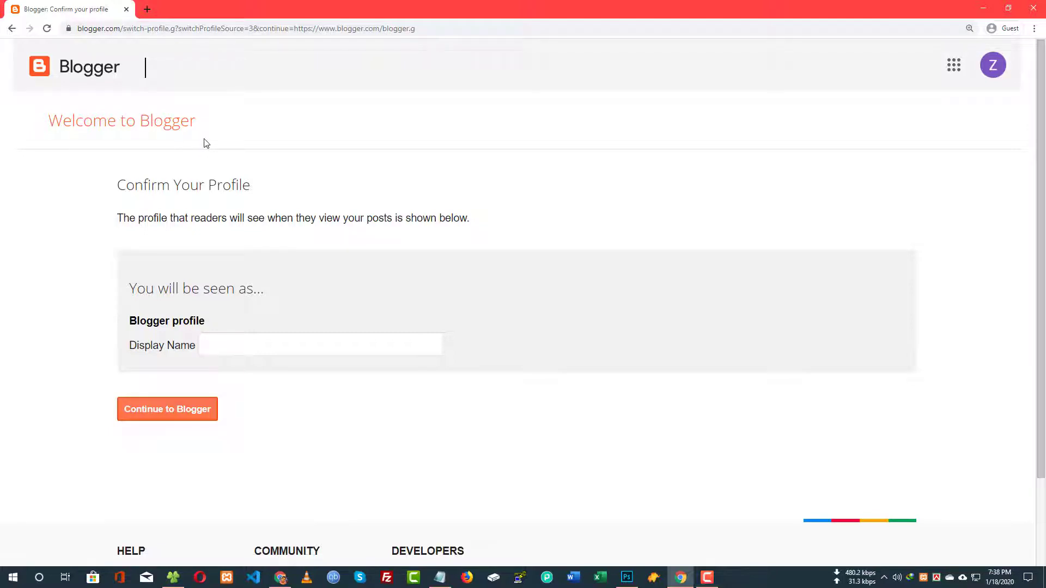
Enter the author's full name as the Blogger profile display name and continue to Blogger.
click(243, 346)
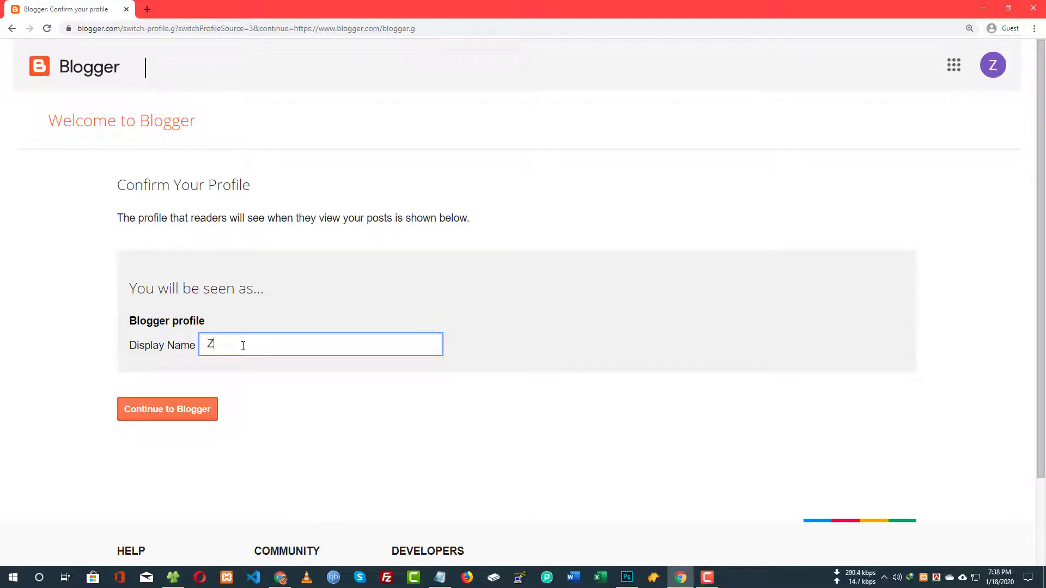
text(Zakir Hpssen)
click(171, 411)
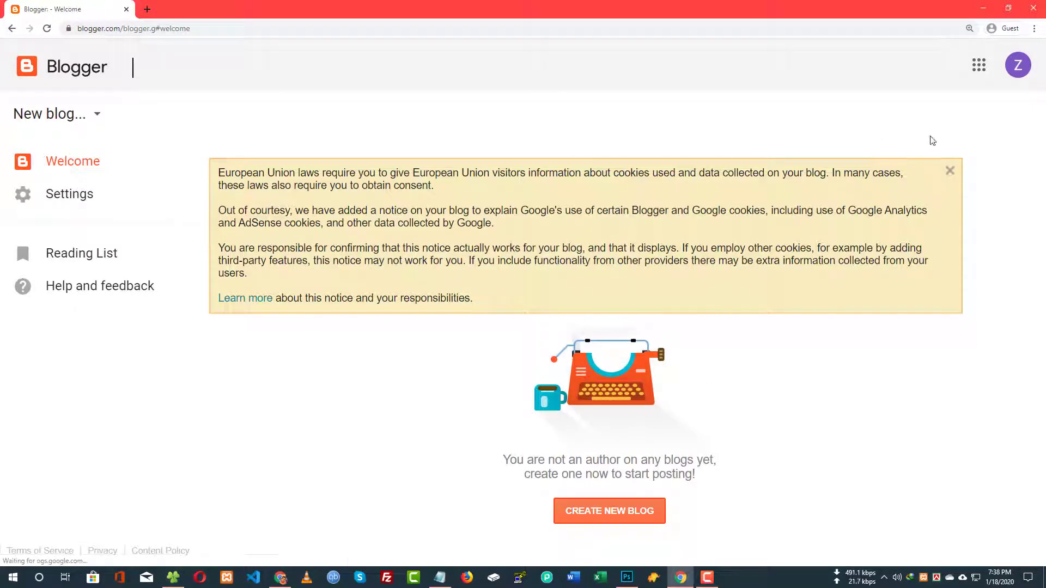
Dismiss the EU cookie notice and start a new blog titled "ZakirCT Blog".
click(950, 170)
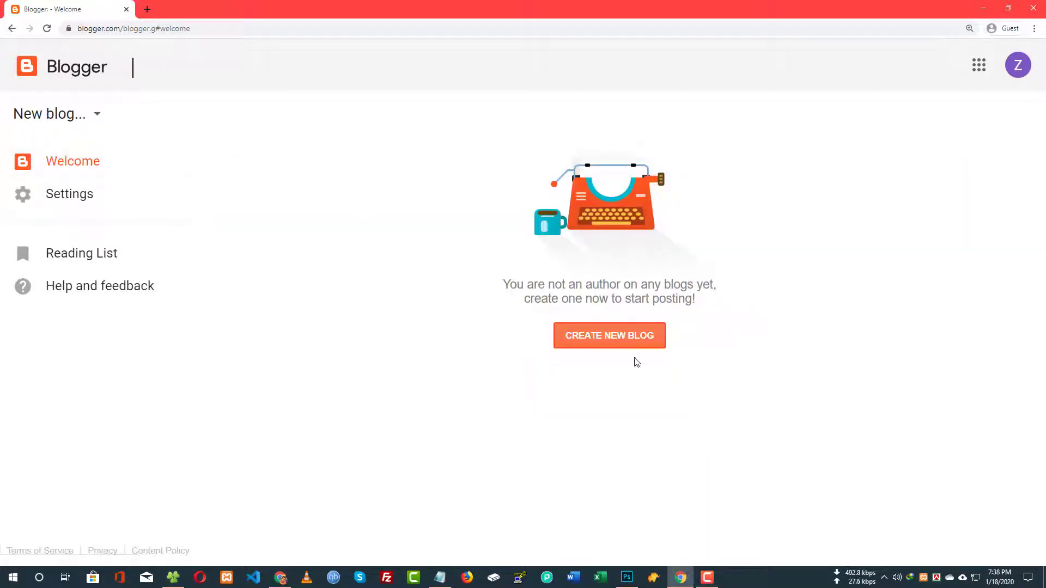
click(600, 342)
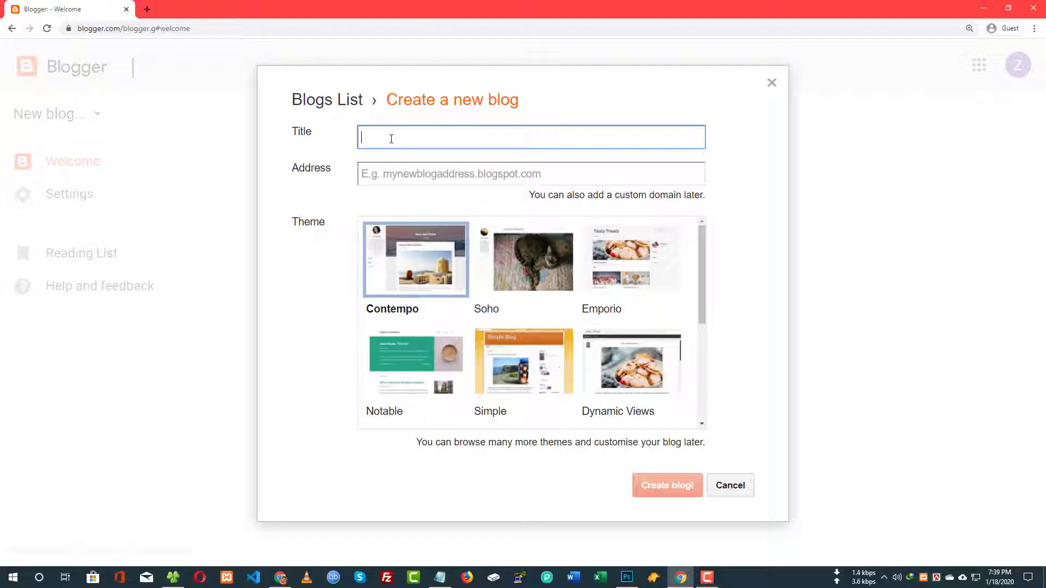
click(426, 168)
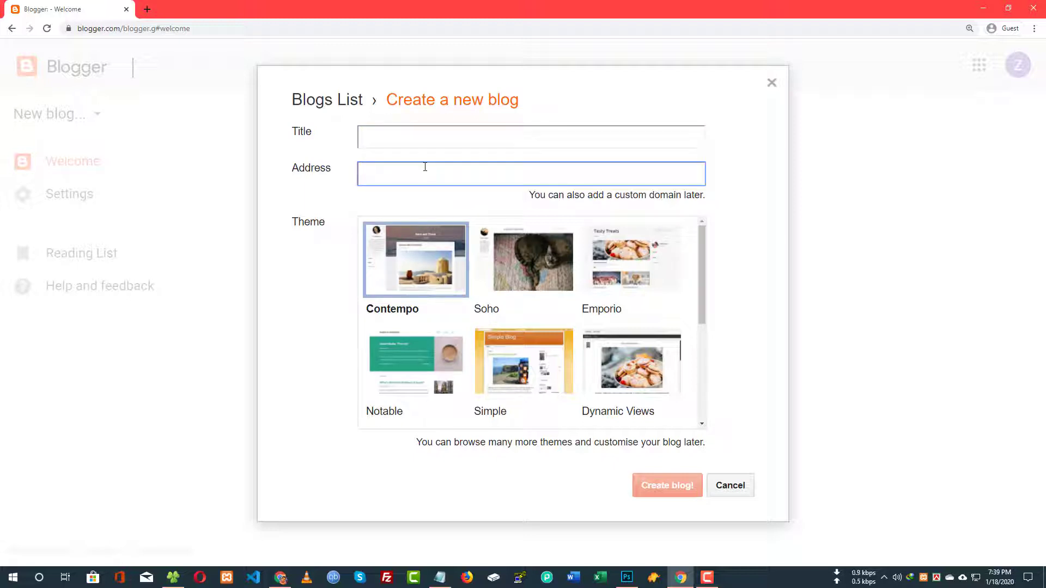
click(405, 141)
text(Zakir Hosse)
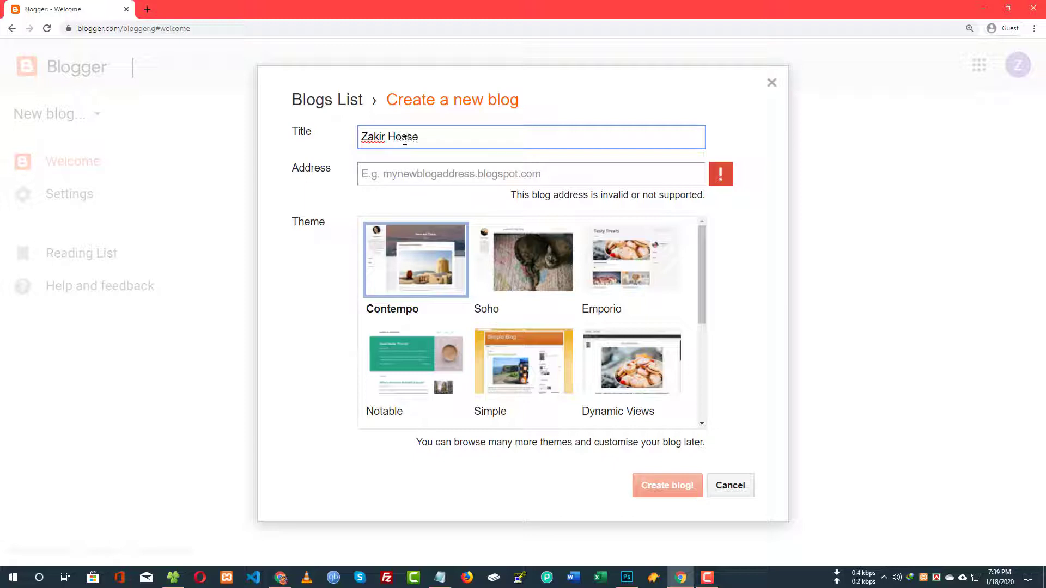
key(BackSpace)
key(BackSpace)
key(BackSpace)
key(BackSpace)
key(BackSpace)
text(CT)
Set the blog address to demo00000demo.blogspot.com and create the blog.
click(413, 166)
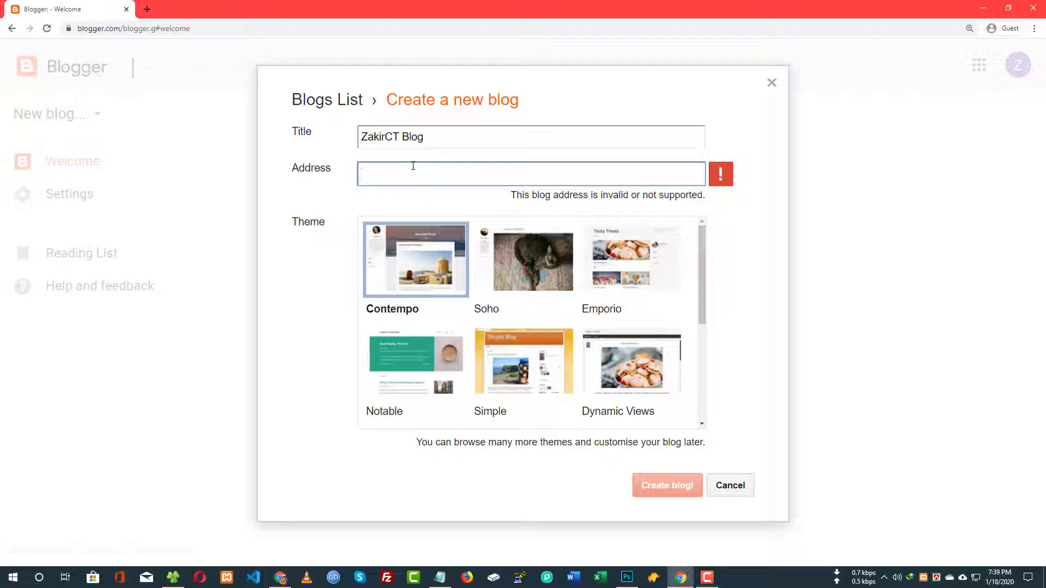
text(demo)
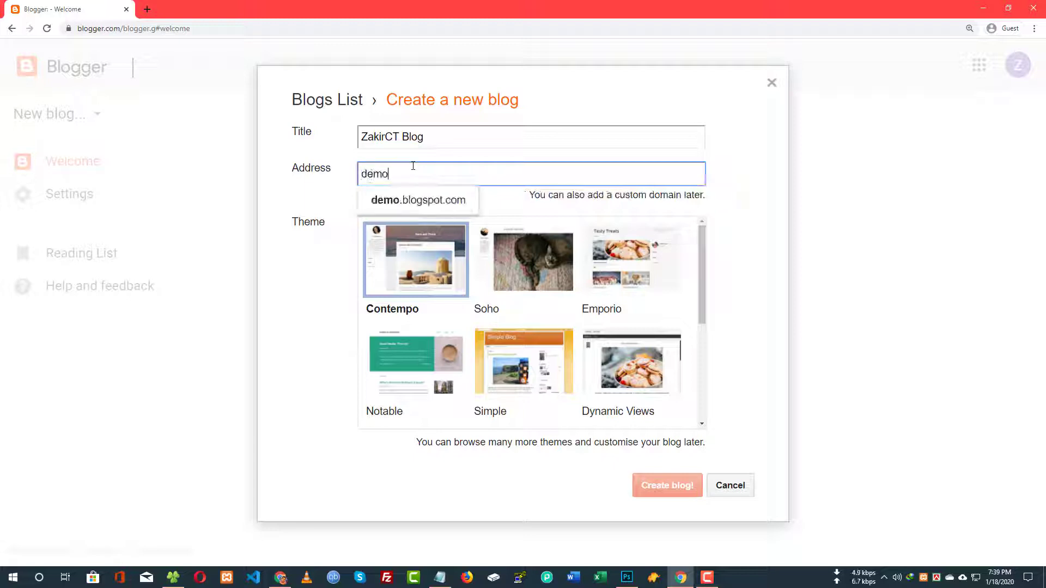
text(000)
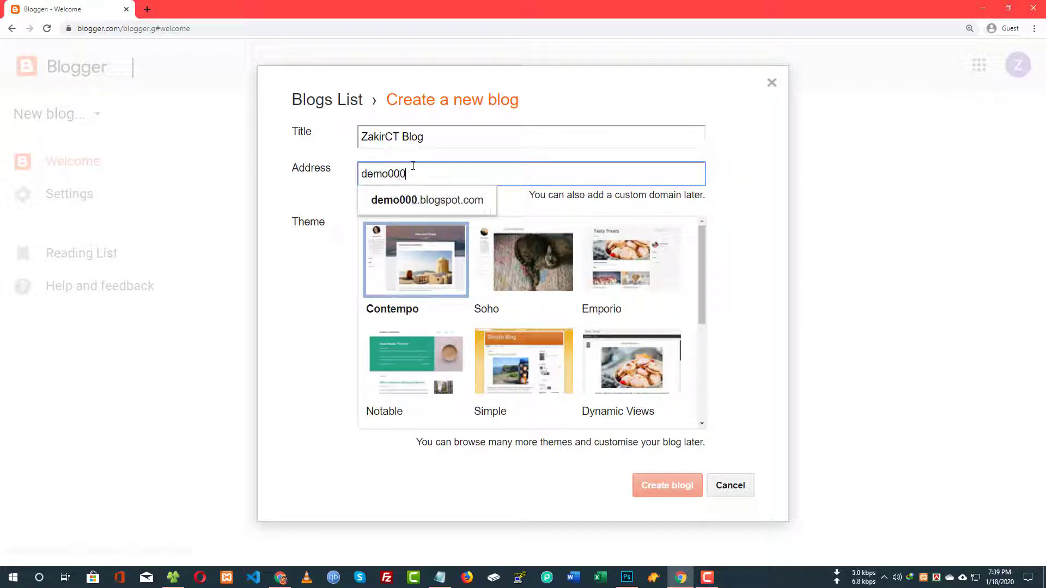
text(0demo)
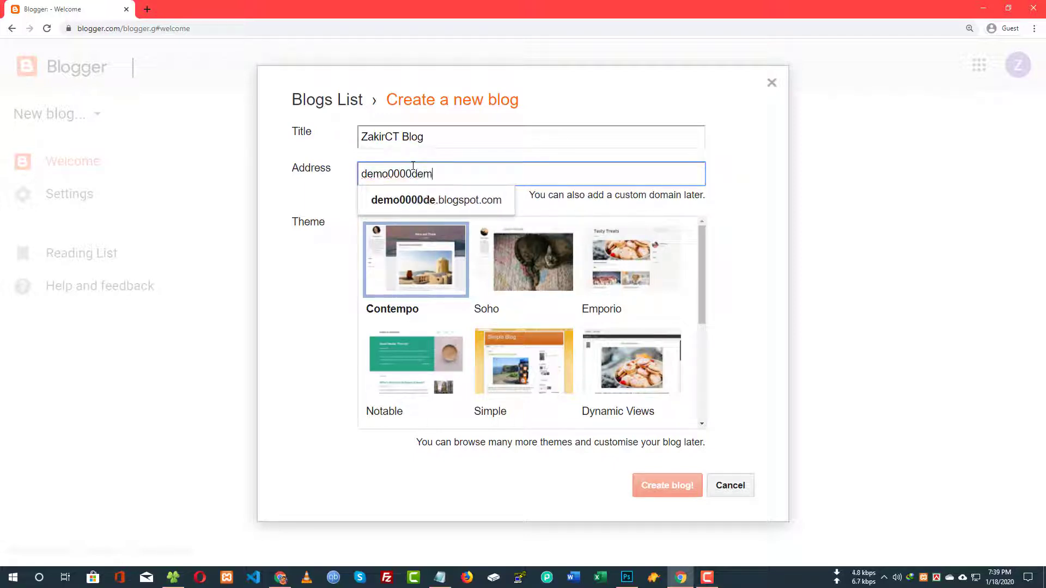
click(413, 166)
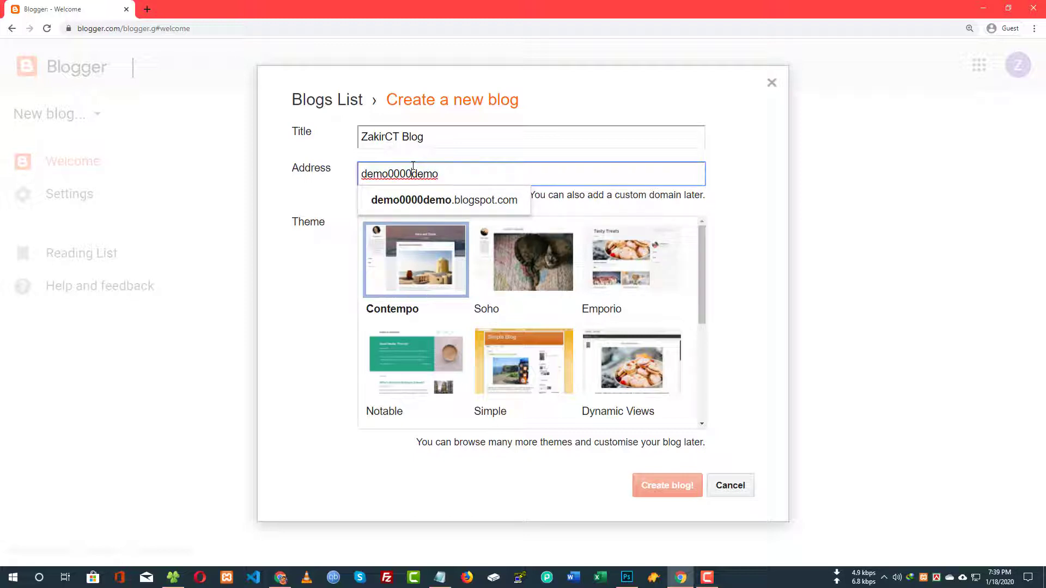
text(0)
key(shift+Home)
key(shift+Right)
key(shift+Right)
key(shift+Right)
key(shift+Right)
key(shift+Right)
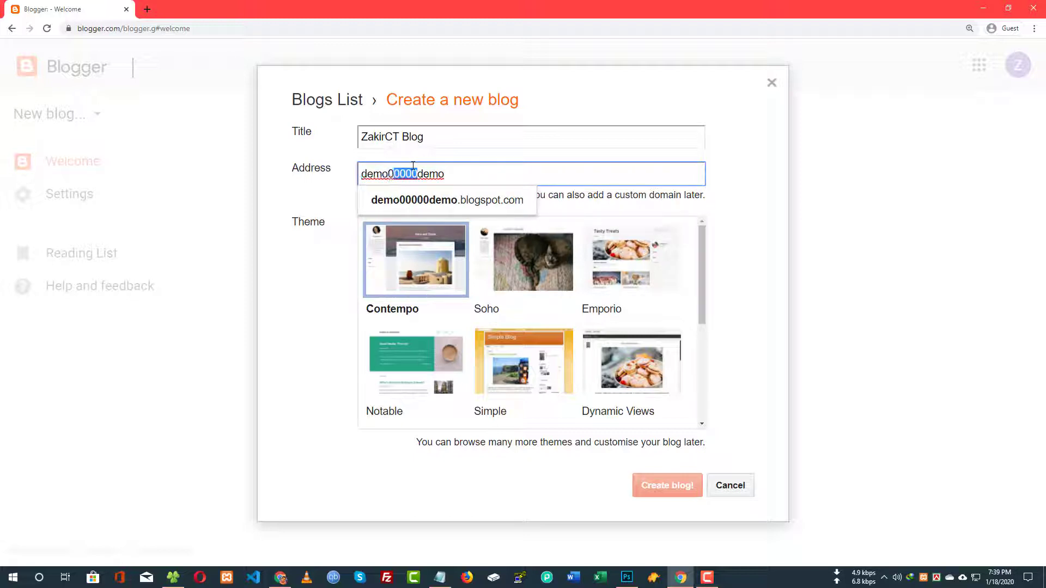
click(742, 158)
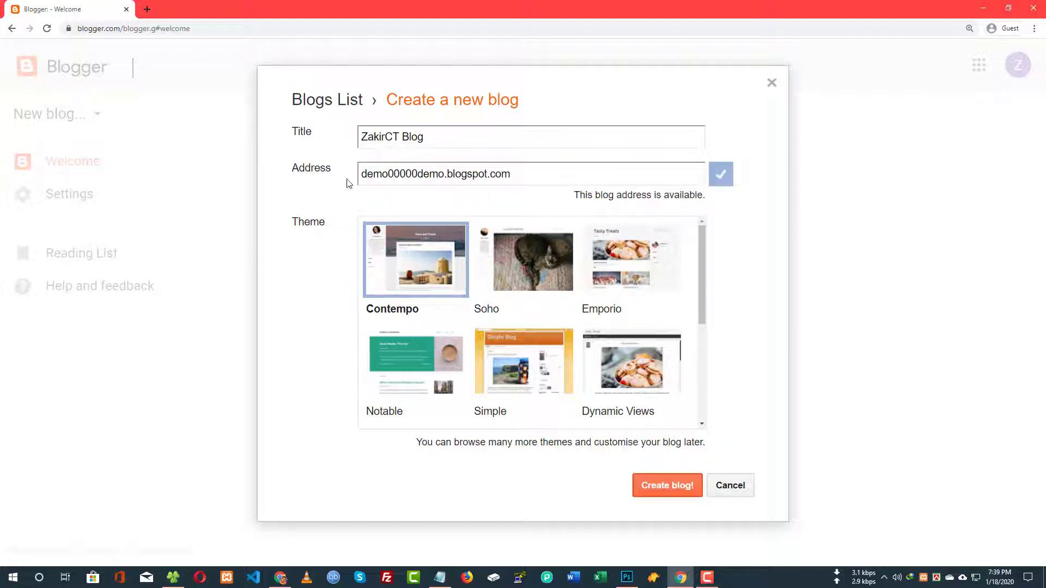
click(556, 169)
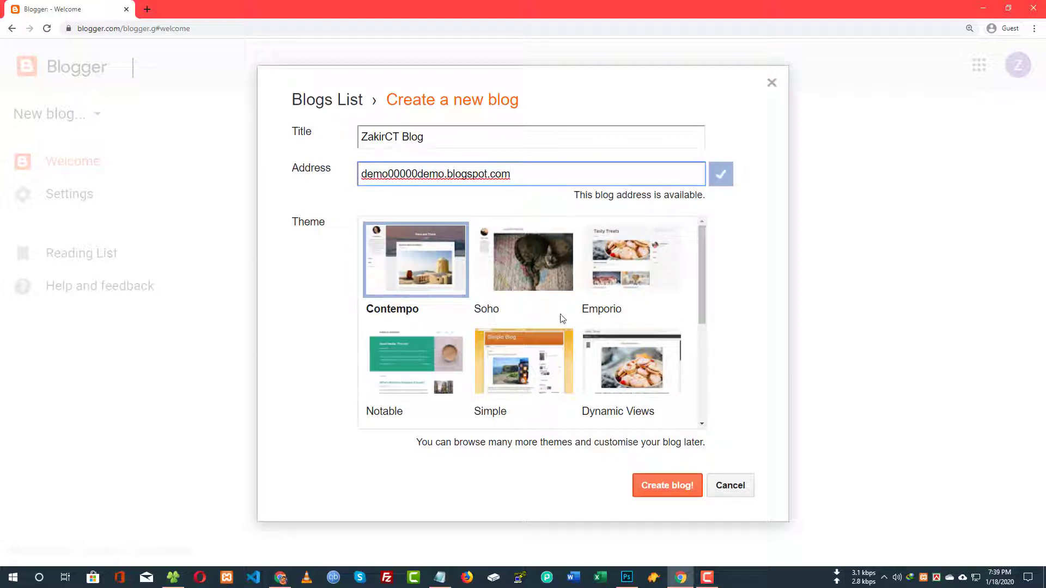
click(678, 487)
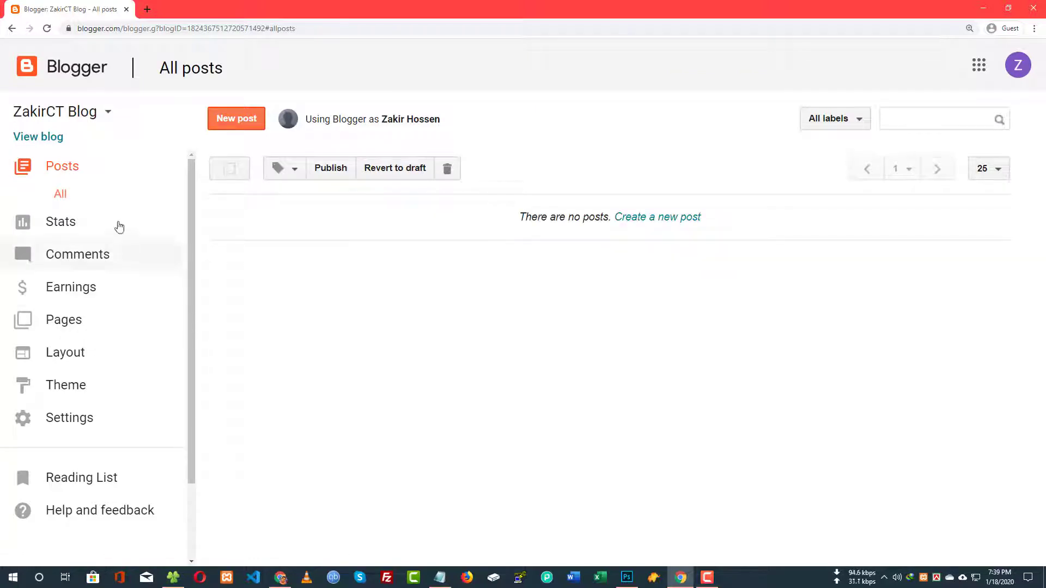
View the new blog's public page and return to its posts dashboard.
scroll(129, 236, down, 3)
scroll(136, 322, up, 3)
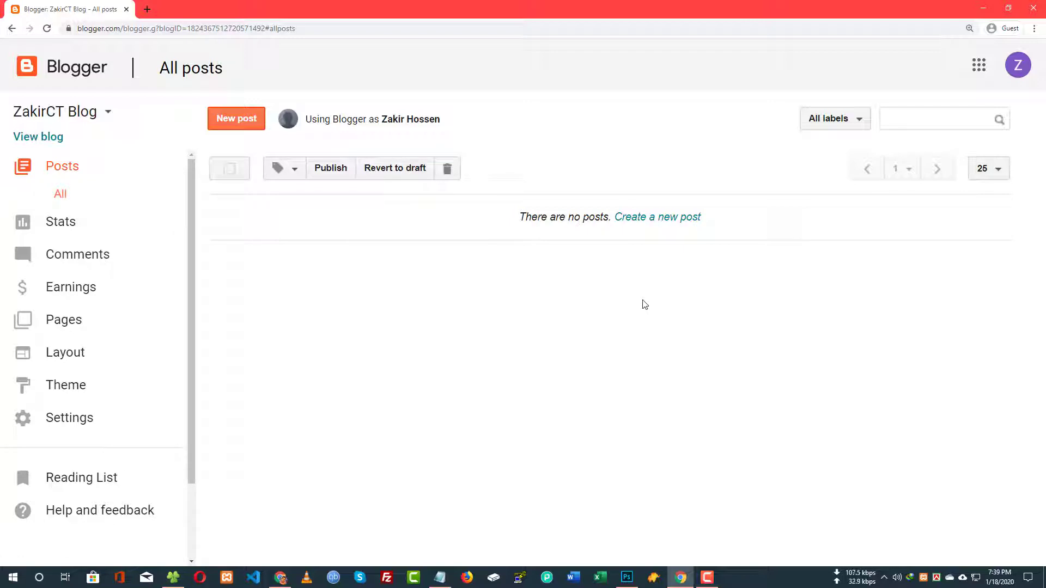
click(40, 136)
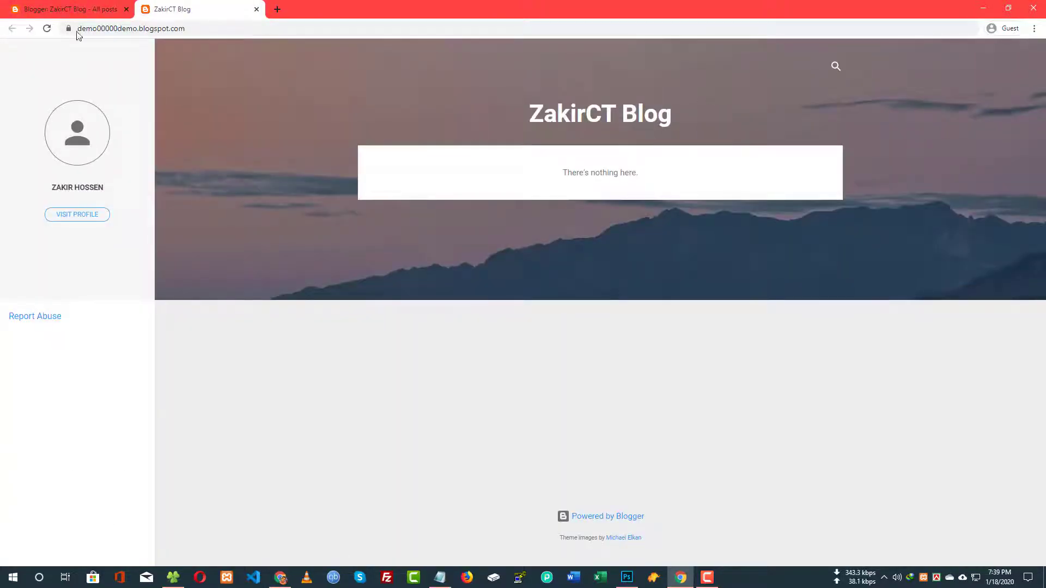
click(77, 9)
click(201, 9)
click(77, 8)
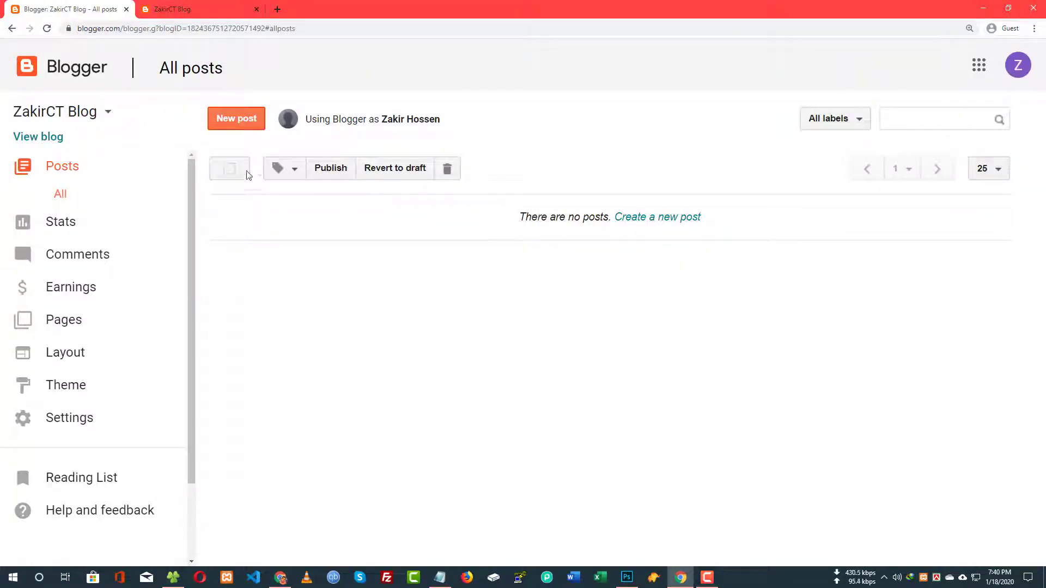
Start a new blog post and open google.com in a separate browser tab.
click(244, 121)
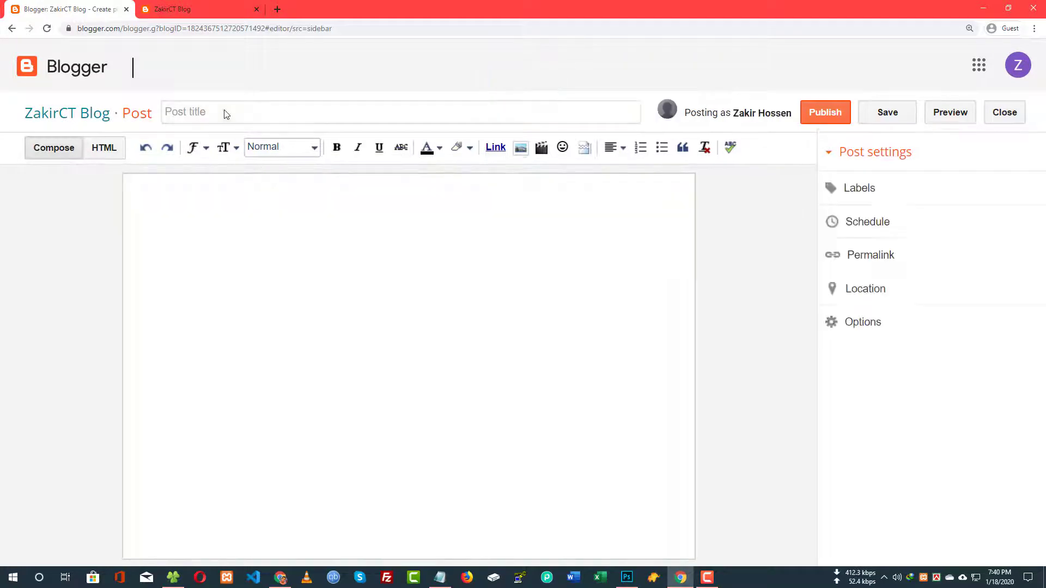
click(277, 9)
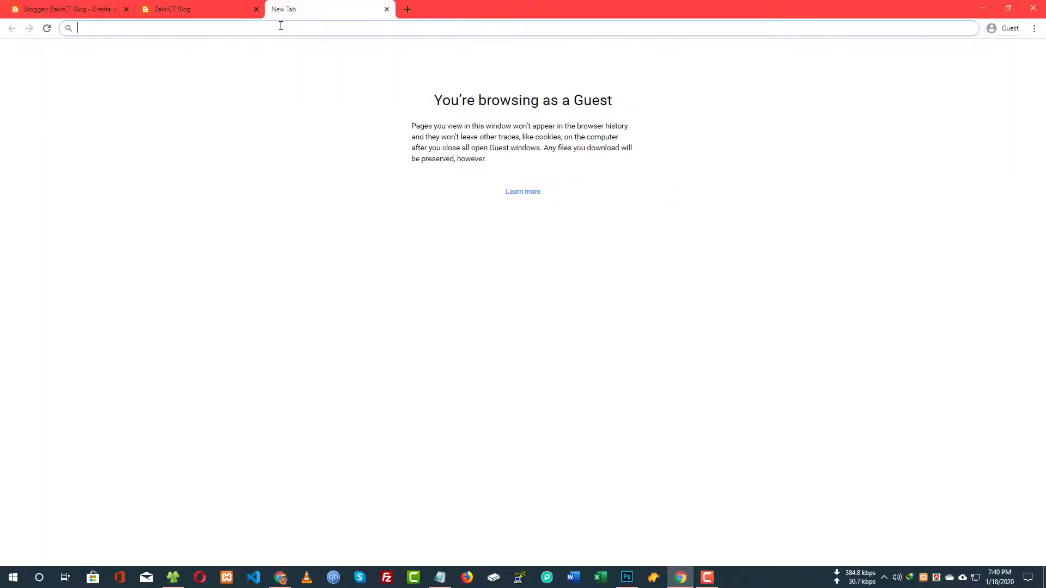
text(google)
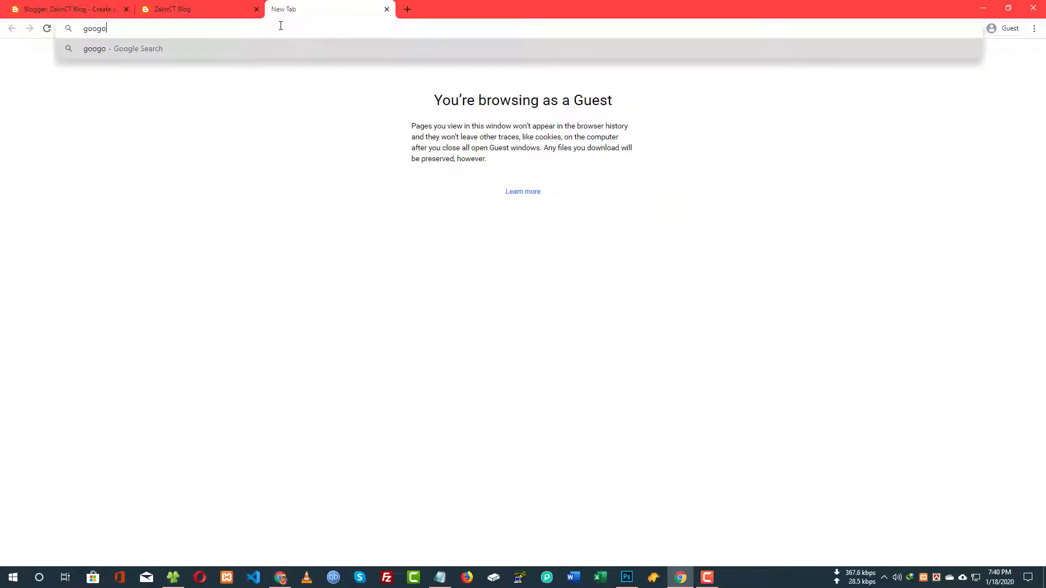
key(BackSpace)
key(BackSpace)
key(BackSpace)
text(gle.com)
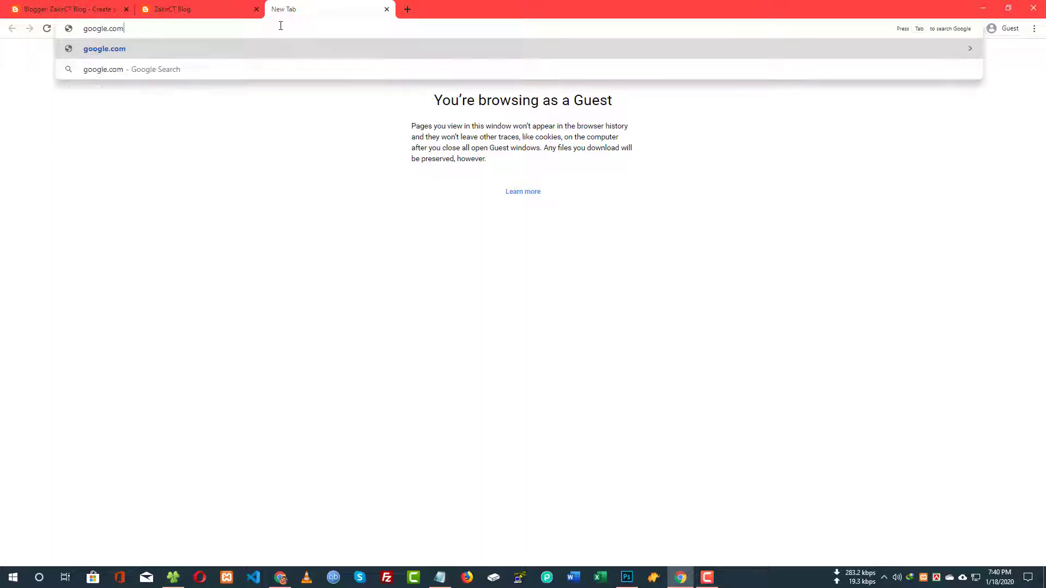
key(Return)
Search Google for "seo blog".
text(s)
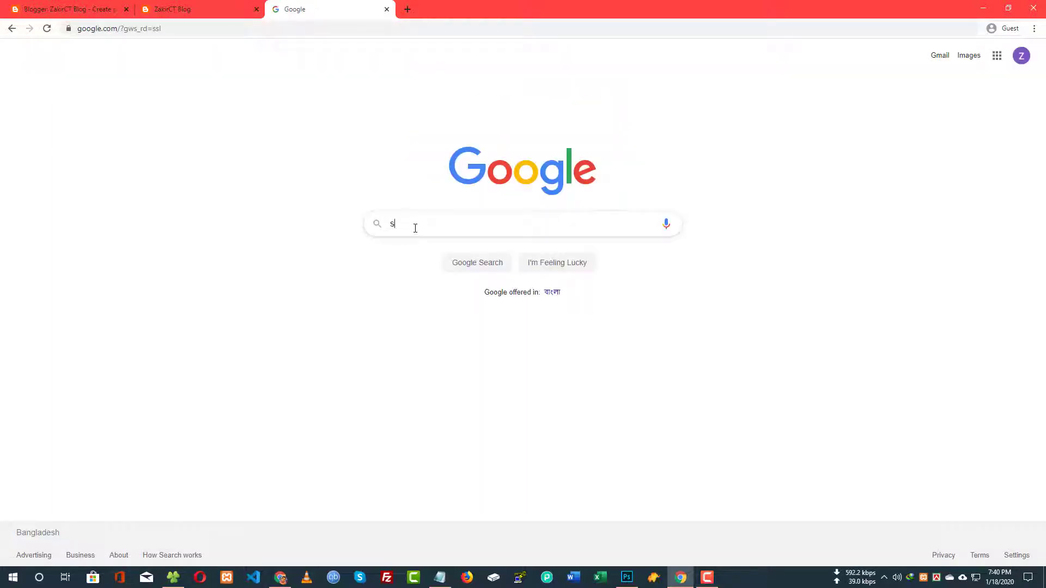
text(eo bog)
key(Return)
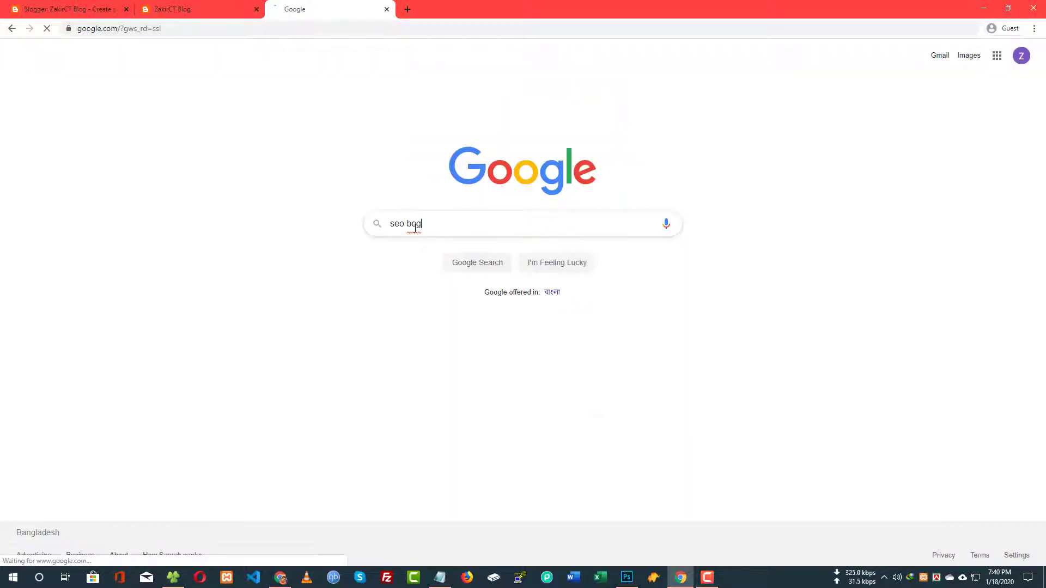
click(145, 60)
key(BackSpace)
key(BackSpace)
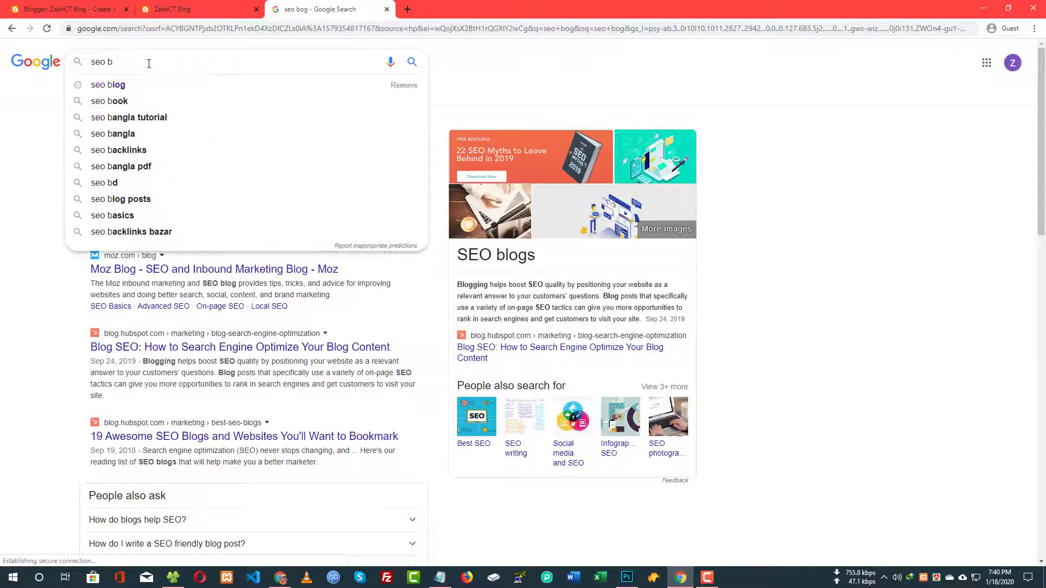
text(log)
key(Return)
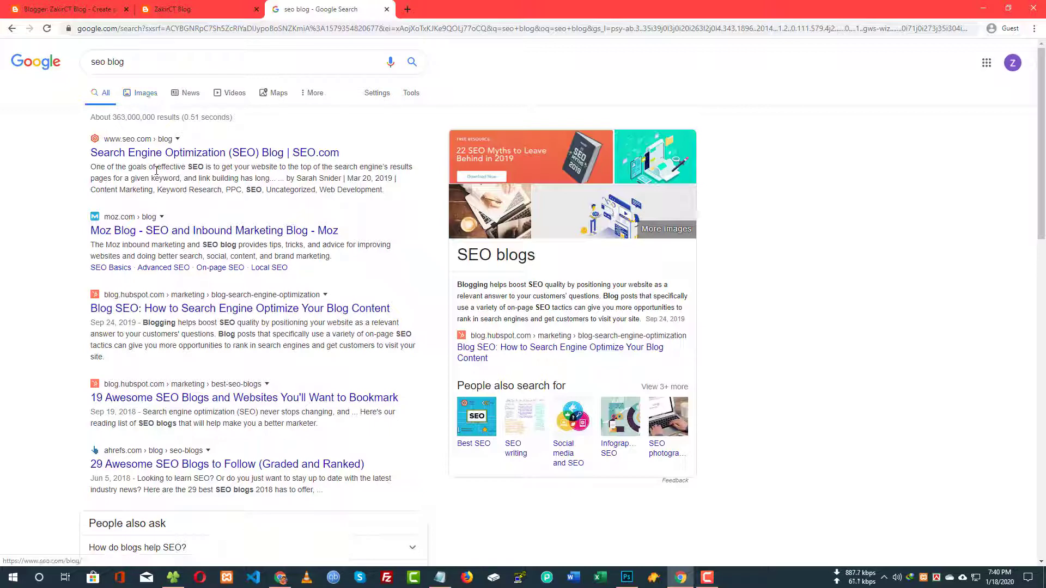
Open the Moz Blog result in a separate tab and the SEO.com article "To Link or Not to Link, That Is the Question".
middle_click(163, 231)
click(213, 153)
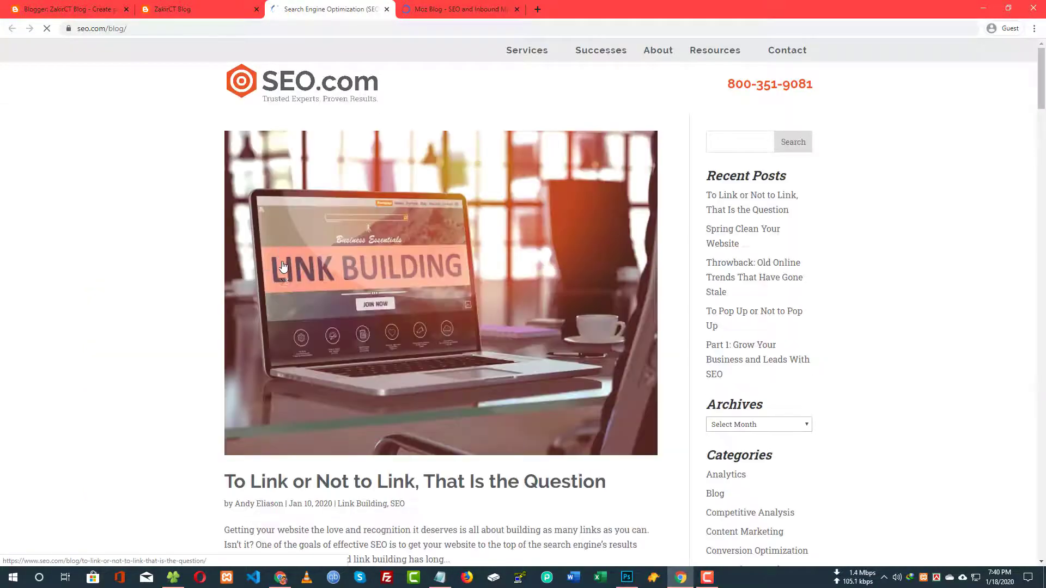
scroll(292, 289, down, 3)
click(282, 323)
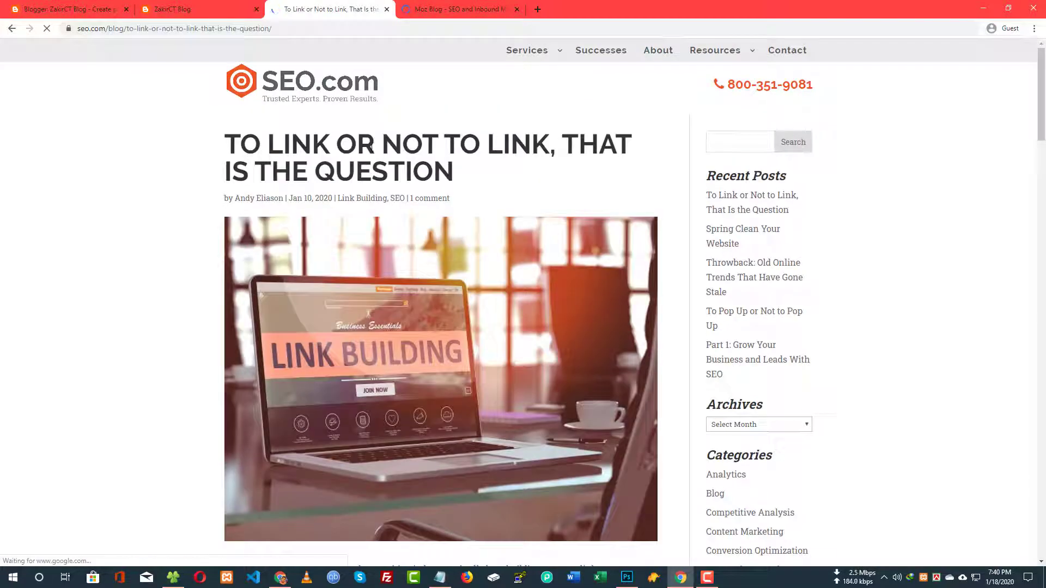
Copy the SEO.com article's headline into the title of the new Blogger post.
triple_click(373, 145)
key(ctrl+c)
click(74, 7)
click(219, 116)
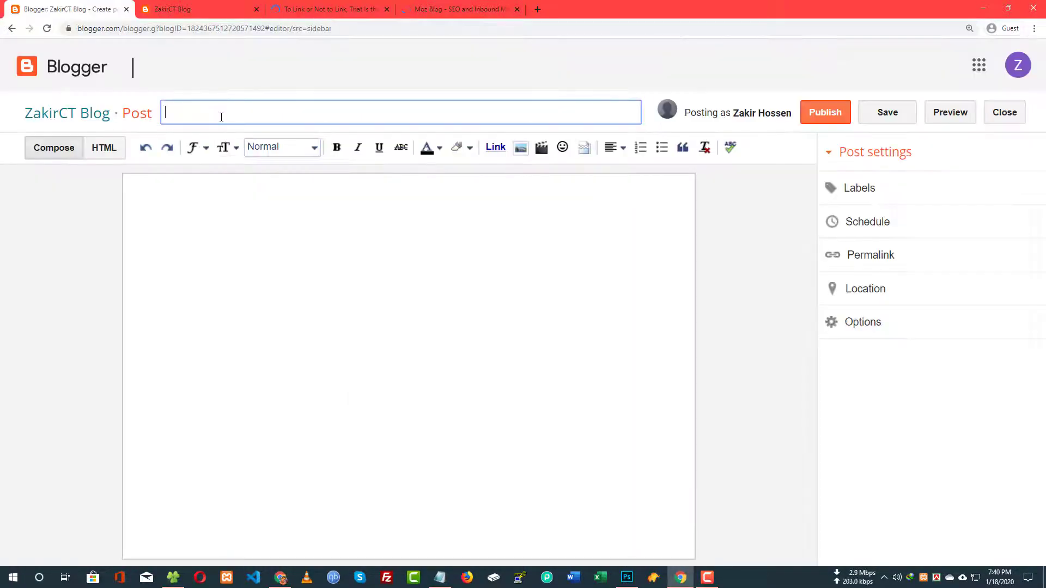
key(ctrl+v)
Copy the SEO.com article's full body text, from below its lead image to its last paragraph, into the Blogger post body.
click(246, 3)
click(327, 8)
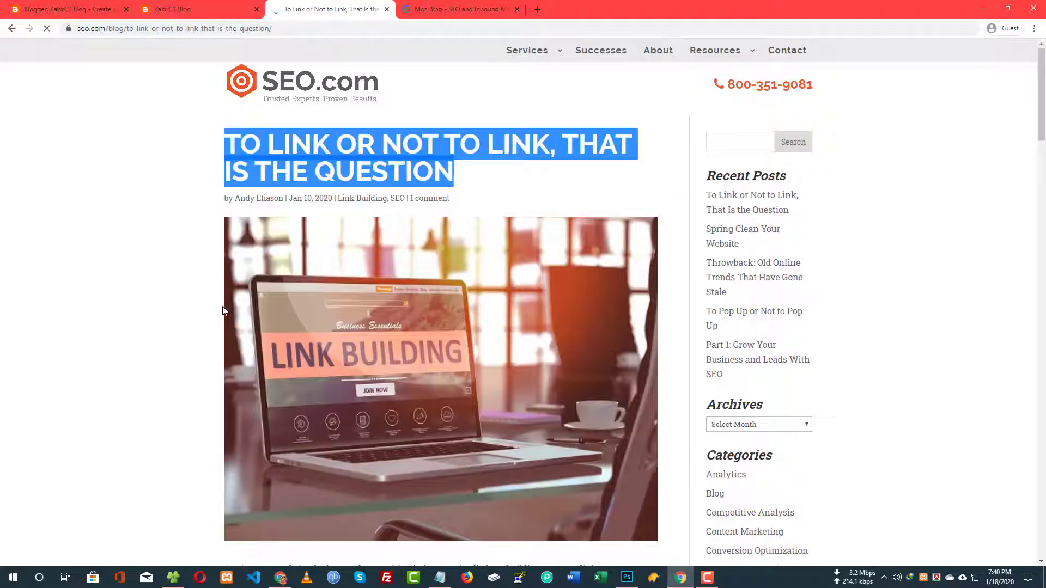
scroll(229, 255, down, 5)
drag(225, 243, 432, 329)
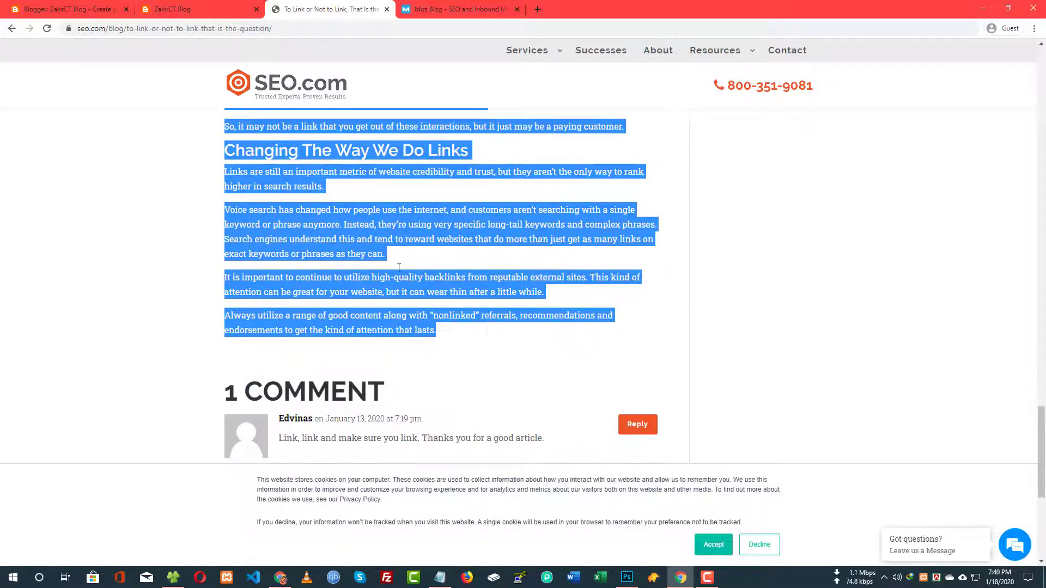
click(71, 8)
click(357, 273)
key(ctrl+v)
Resize the image of the ear and whispering mouth in the post body to Medium.
scroll(275, 311, up, 15)
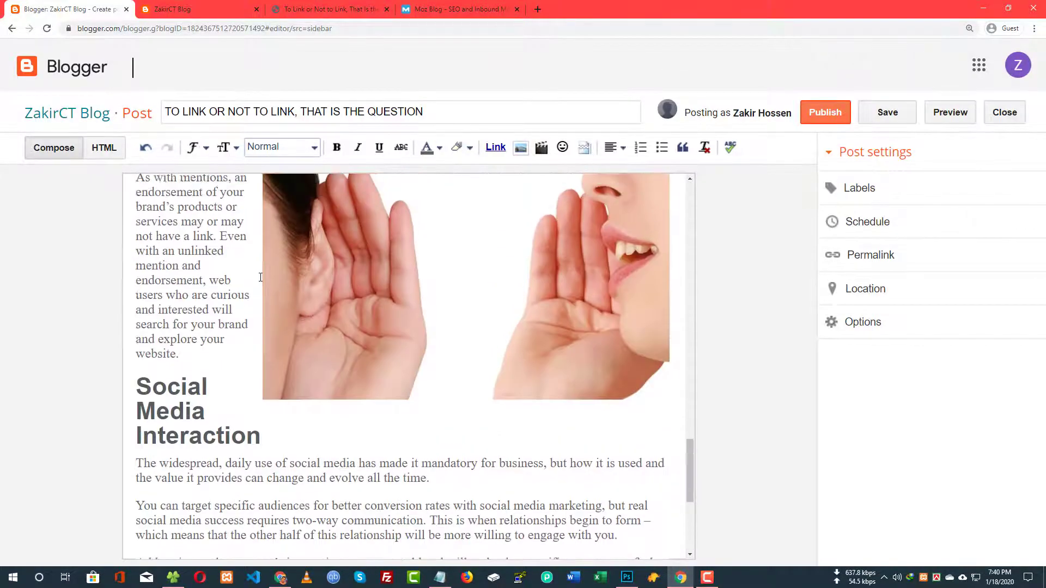
scroll(275, 312, up, 10)
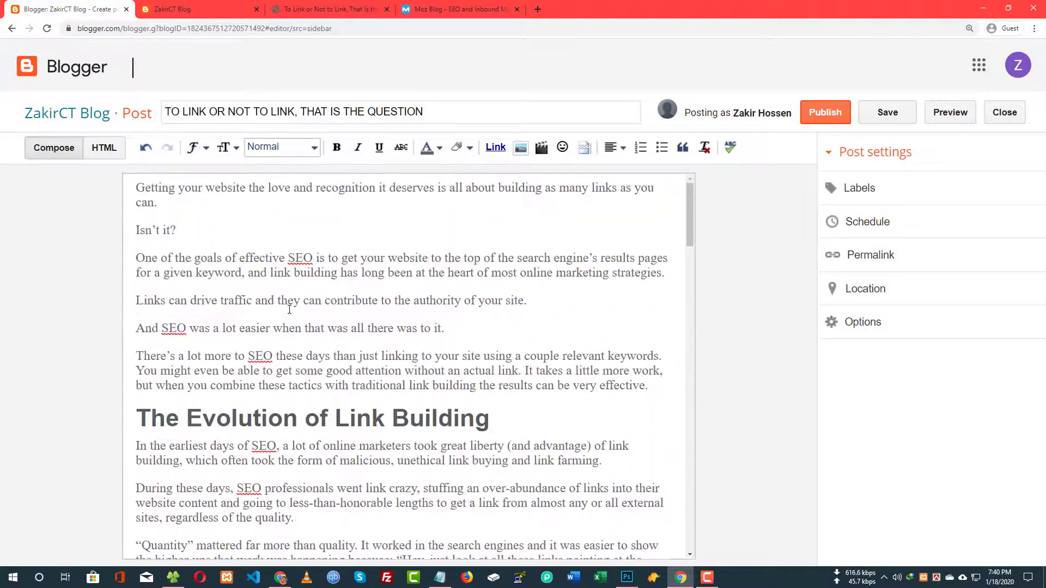
scroll(282, 279, down, 20)
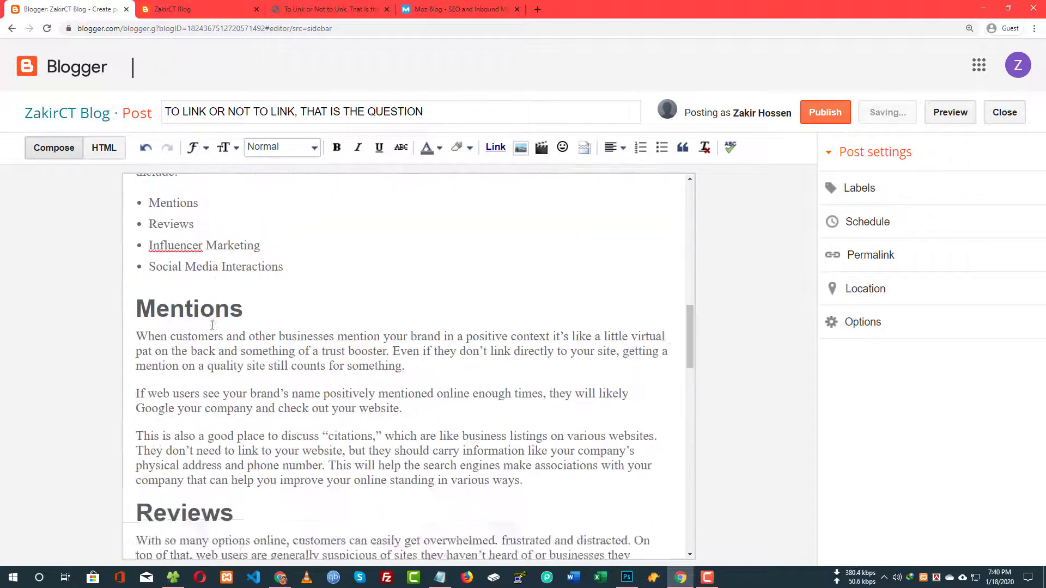
scroll(218, 325, down, 7)
scroll(218, 325, up, 5)
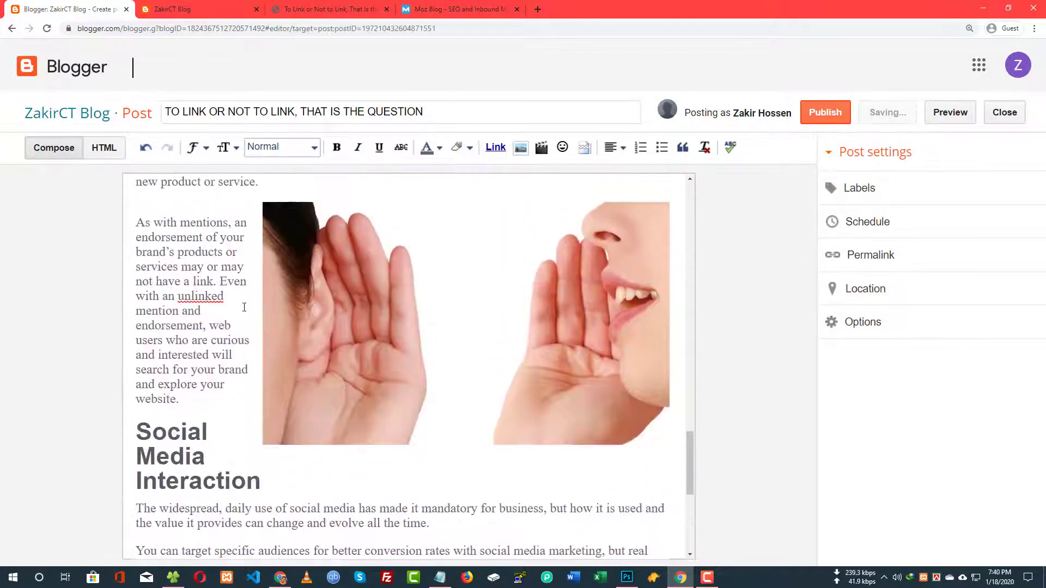
click(521, 323)
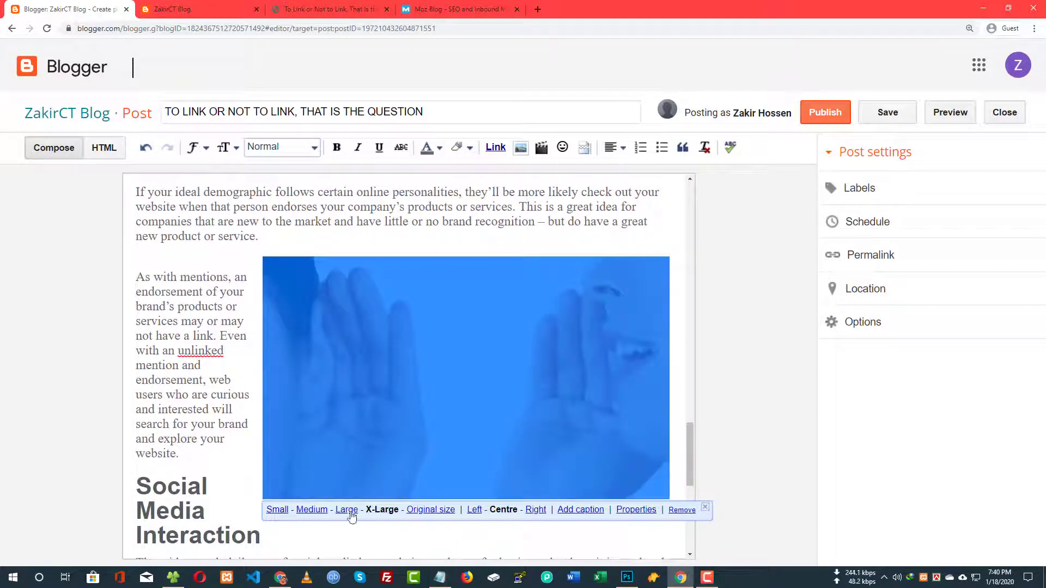
click(312, 510)
Insert a blank line between the paragraph beside the image and the "Social Media Interaction" heading.
click(347, 357)
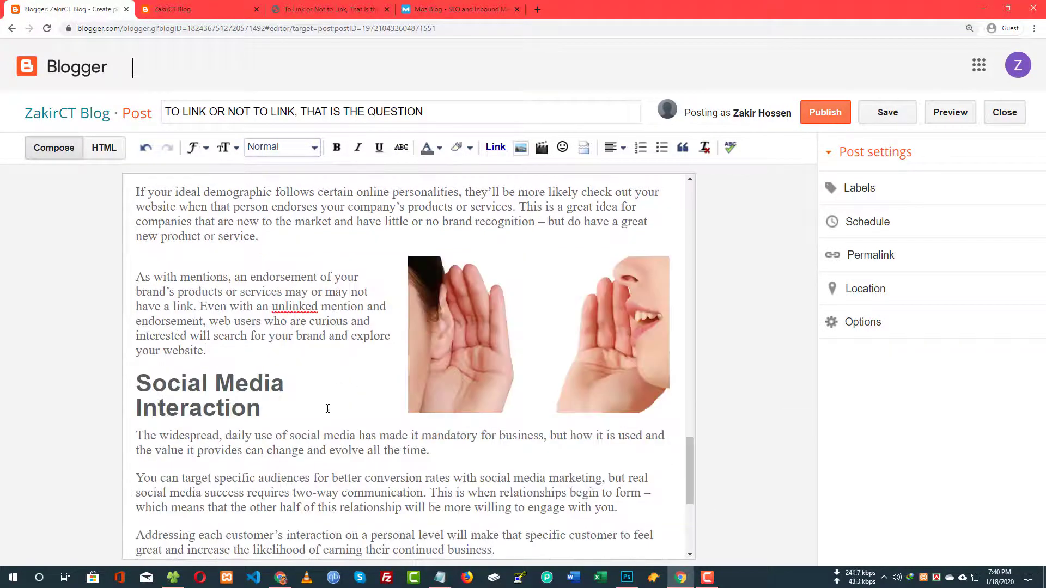
key(Return)
key(Return)
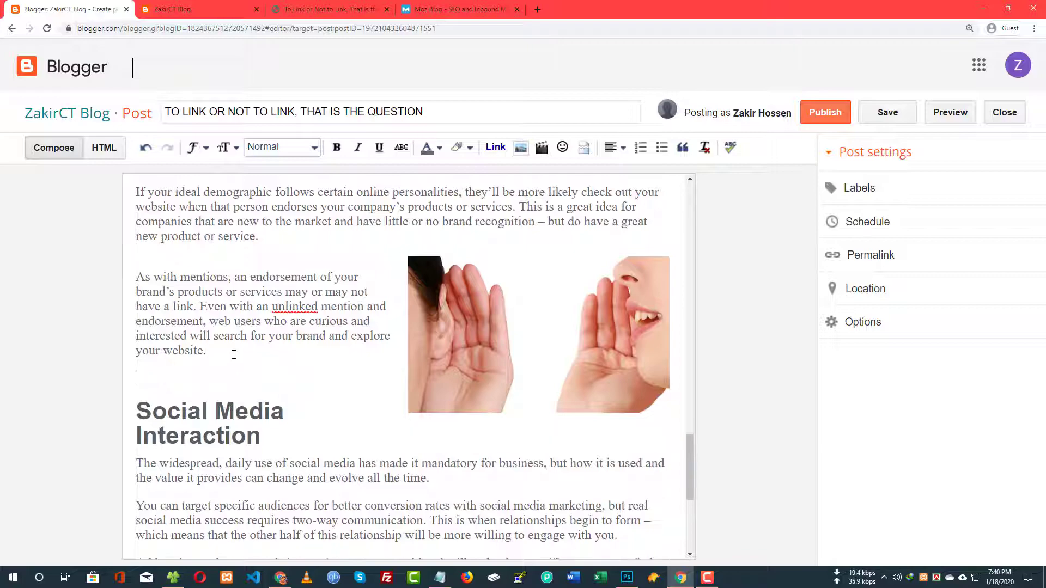
scroll(301, 303, up, 15)
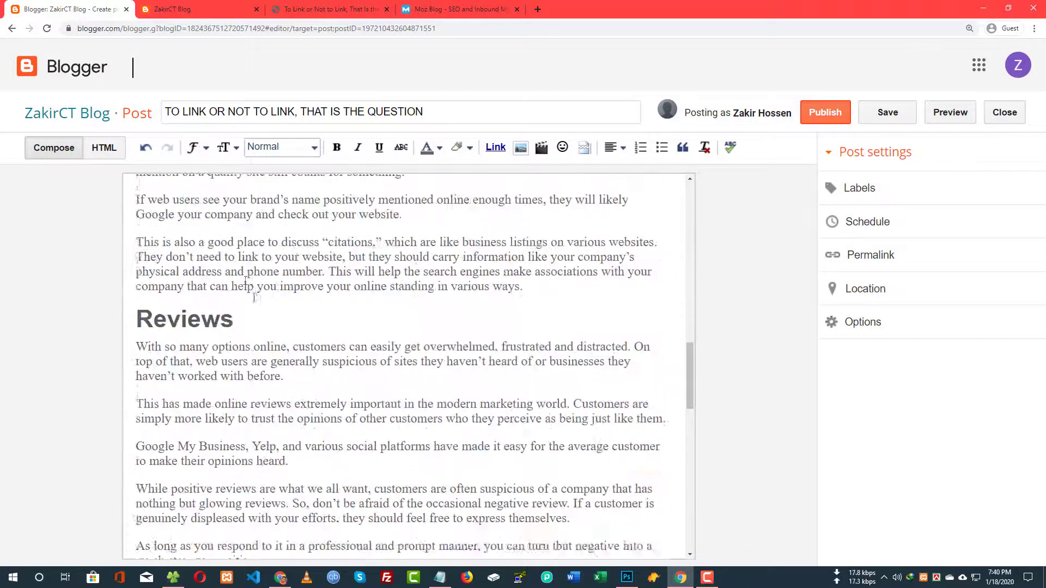
click(292, 149)
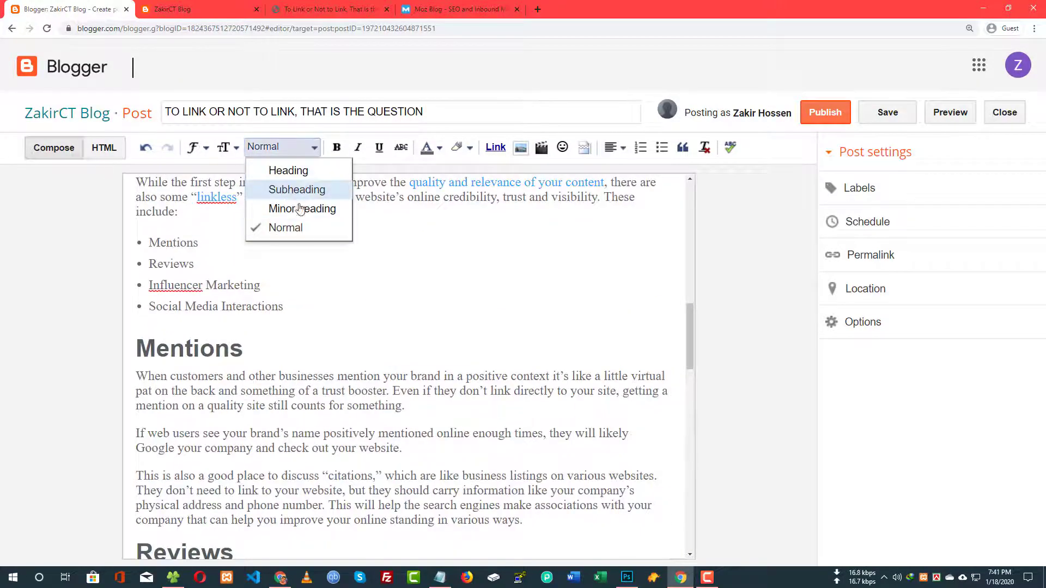
click(466, 239)
scroll(414, 226, up, 2)
scroll(414, 226, up, 10)
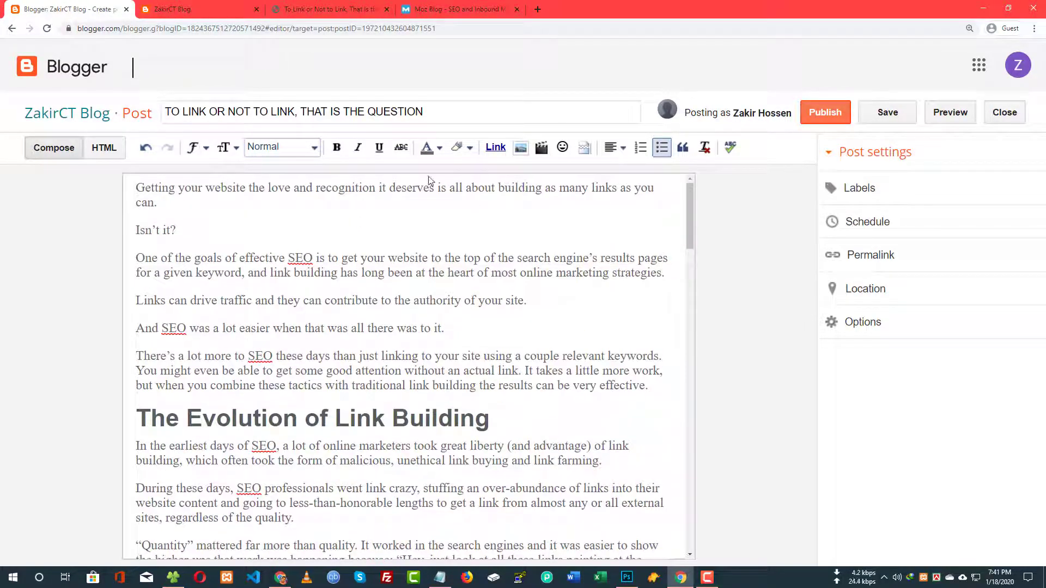
Consult the source article and label the post "SEO, Link building".
click(886, 199)
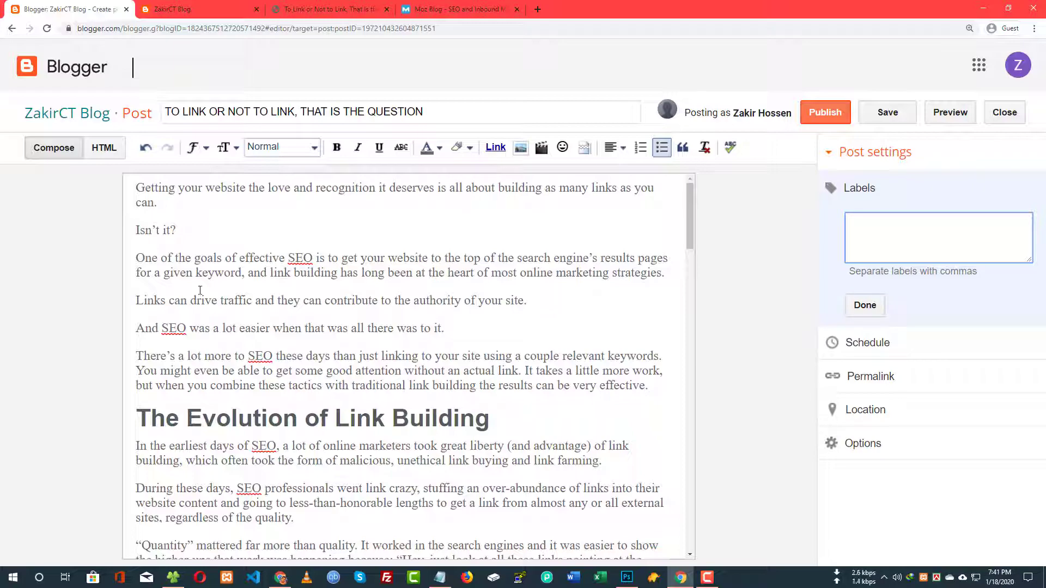
key(ctrl+Tab)
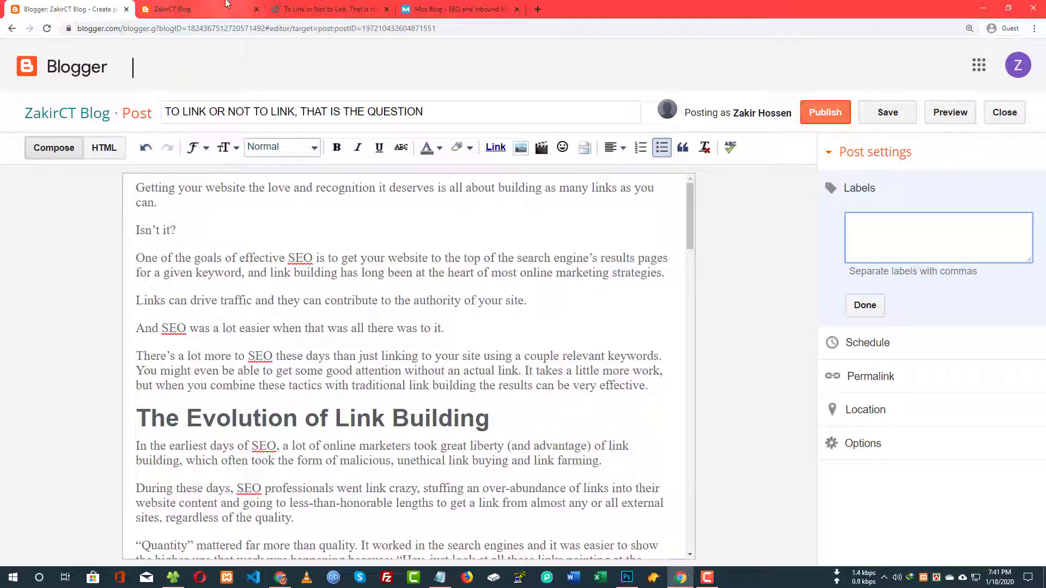
key(ctrl+Tab)
scroll(460, 299, up, 15)
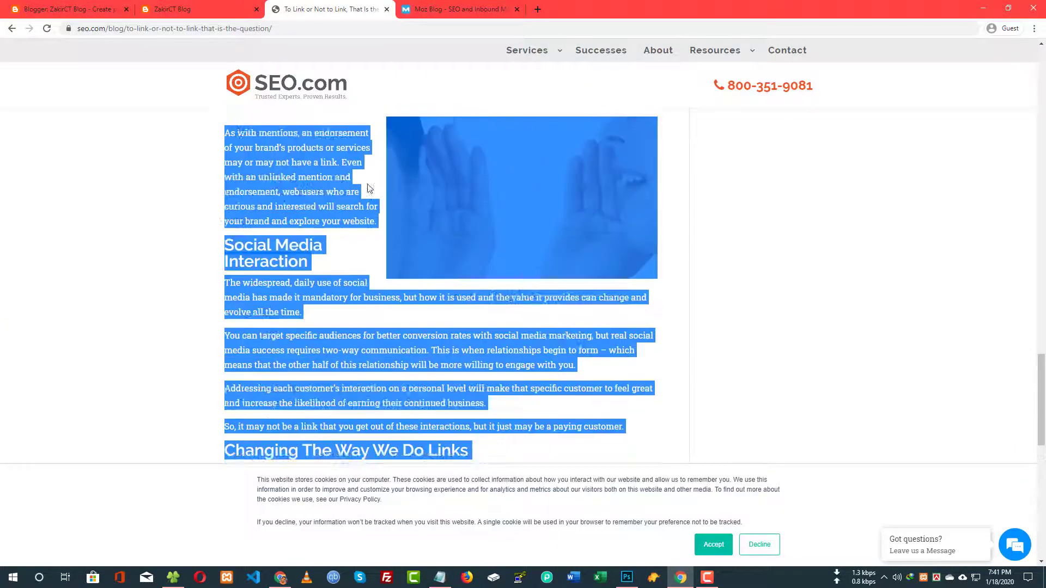
scroll(776, 272, up, 3)
key(ctrl+1)
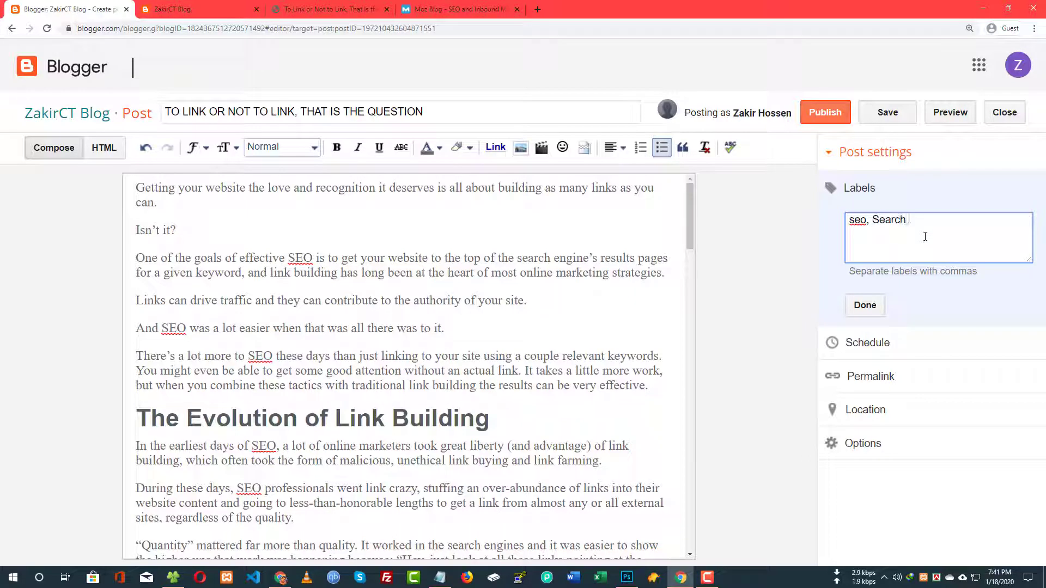
key(ctrl+BackSpace)
drag(867, 220, 829, 232)
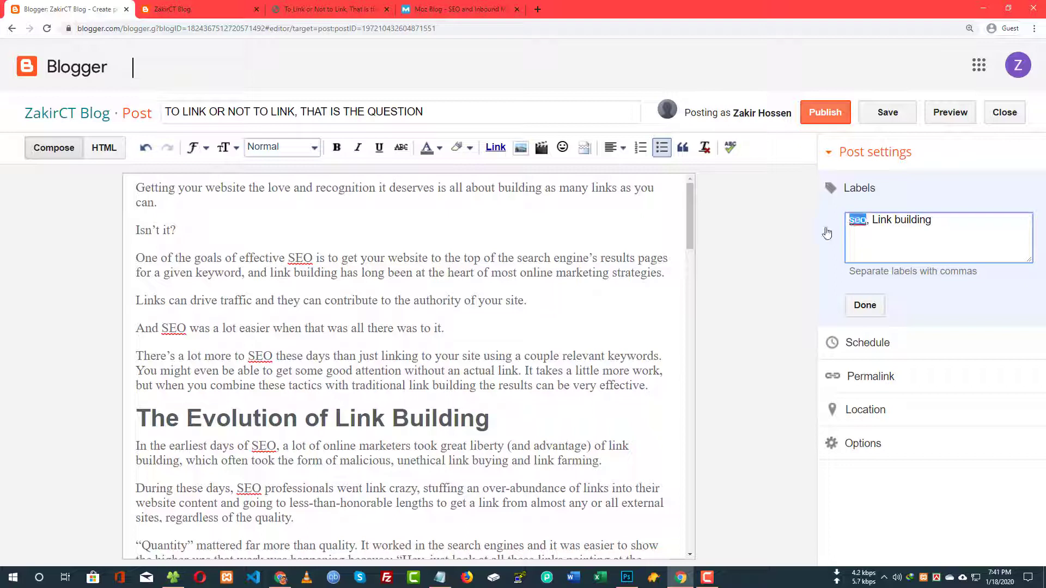
text(SEO)
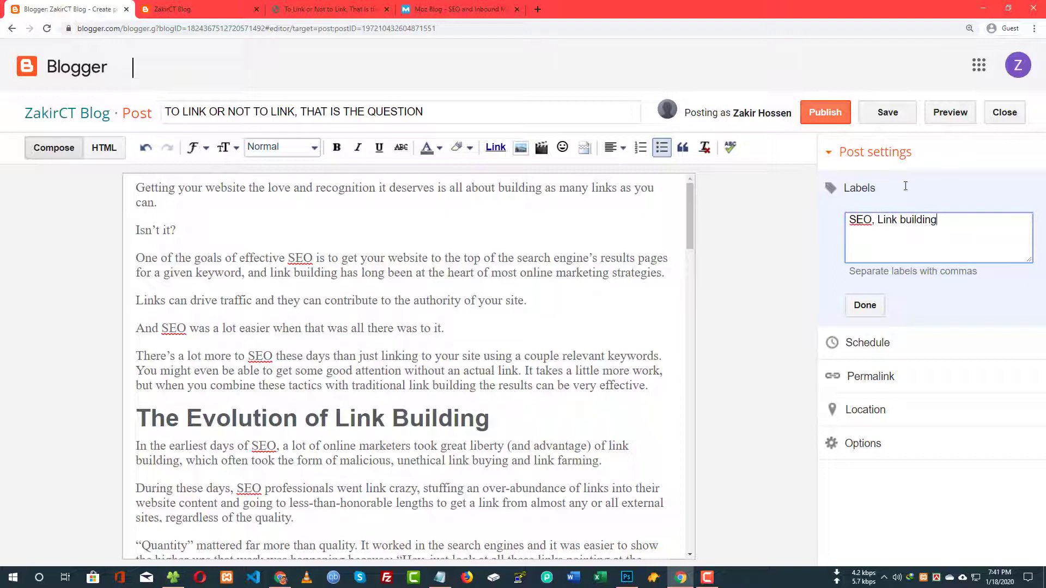
Switch the post's schedule to a set date and time and back to Automatic, and confirm it.
click(886, 345)
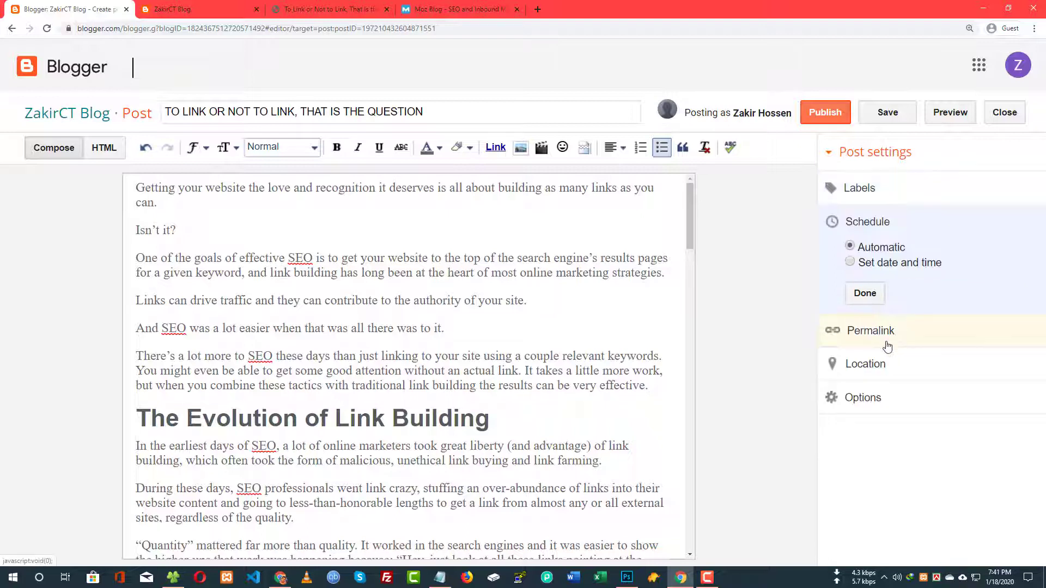
click(881, 263)
click(894, 250)
click(869, 301)
View the post's permalink address in a separate tab, close that tab, and keep Automatic Permalink selected.
click(885, 255)
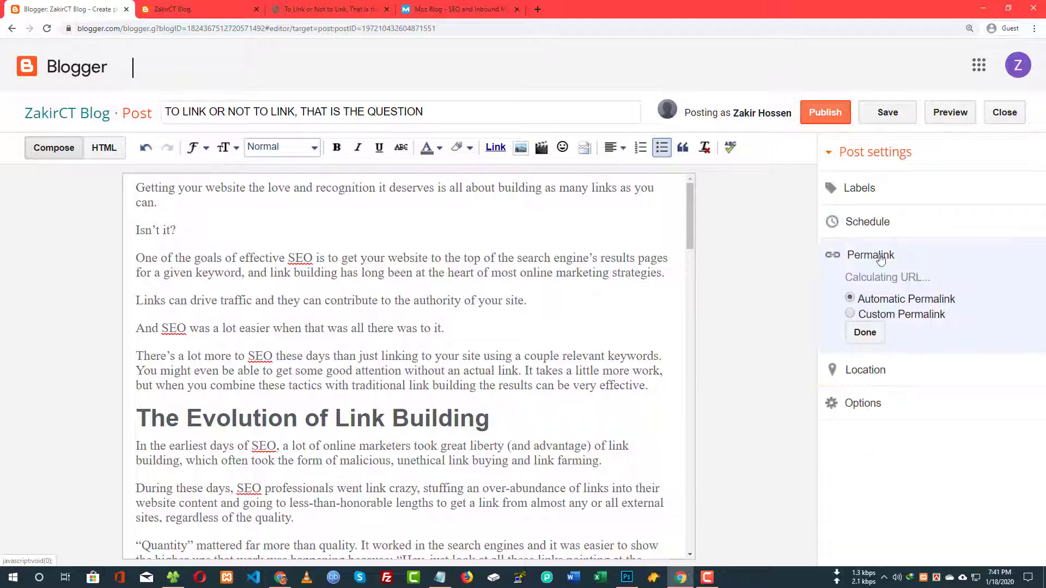
drag(923, 307, 846, 277)
right_click(850, 280)
click(896, 301)
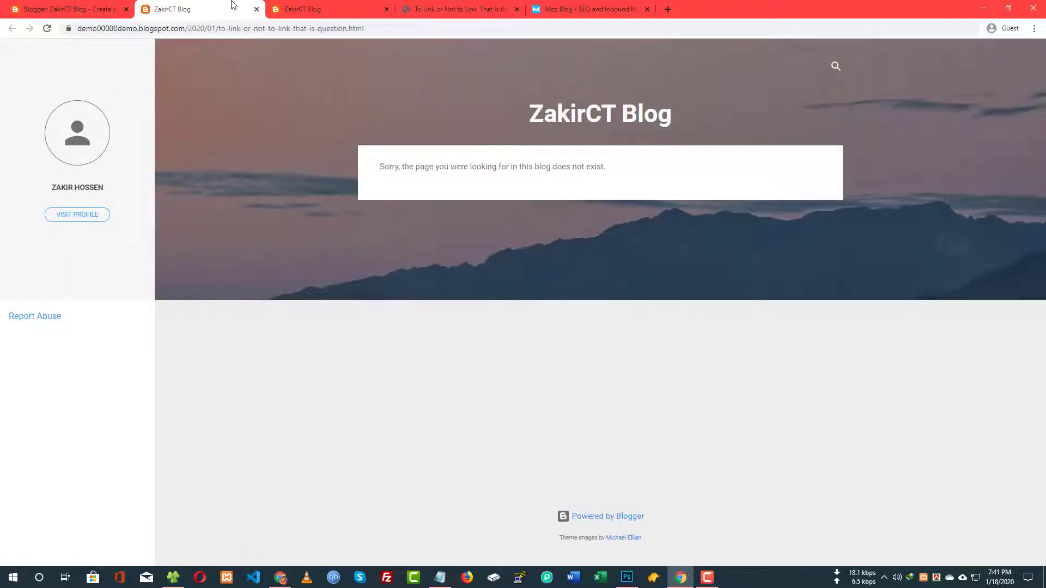
click(343, 28)
drag(364, 29, 175, 25)
middle_click(178, 8)
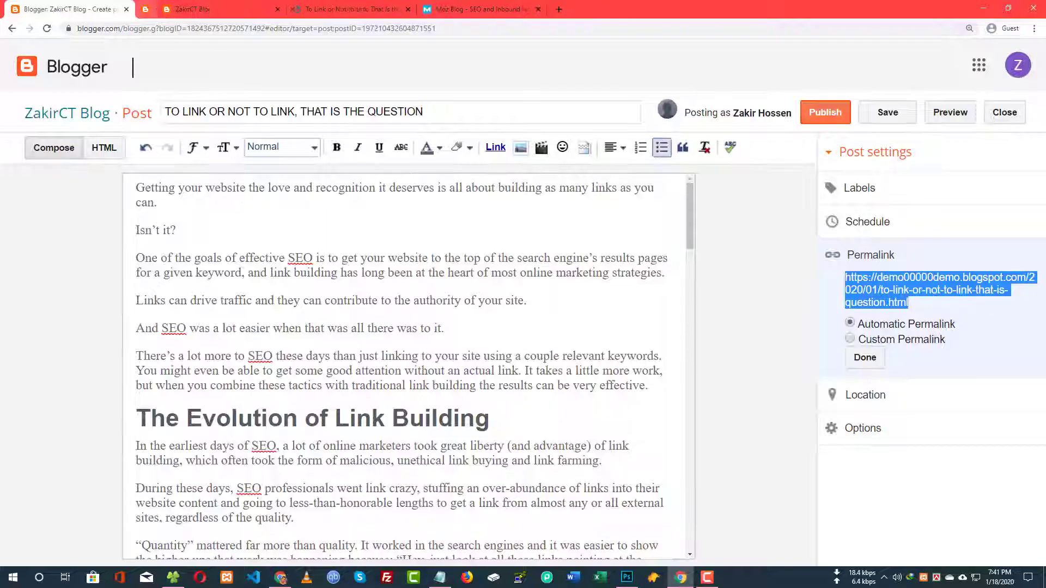
click(894, 329)
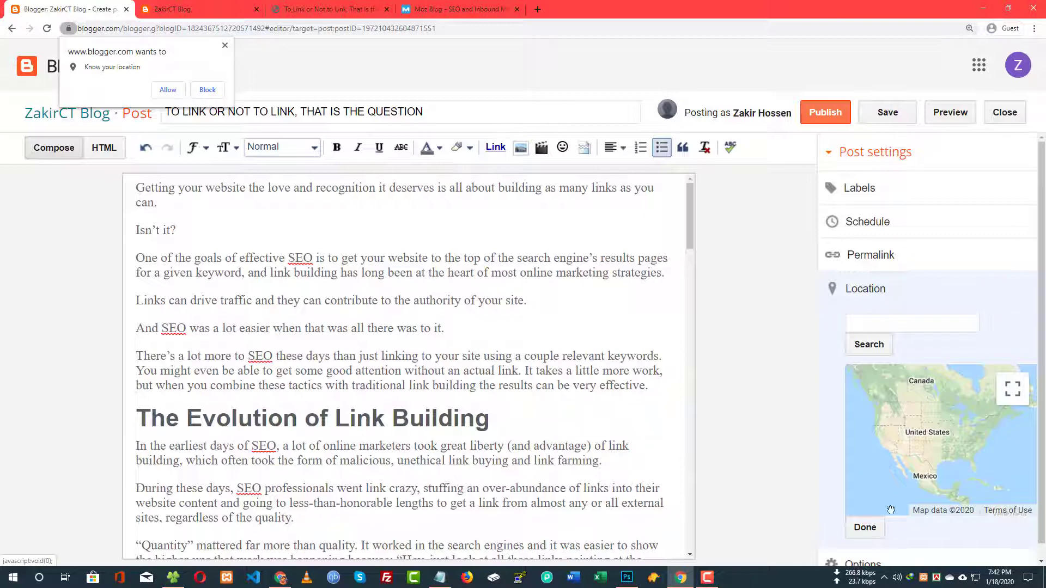
Close the location setting, set the post's line breaks to 'Press "Enter" for line breaks', and dismiss the browser's location permission request.
click(871, 530)
click(880, 326)
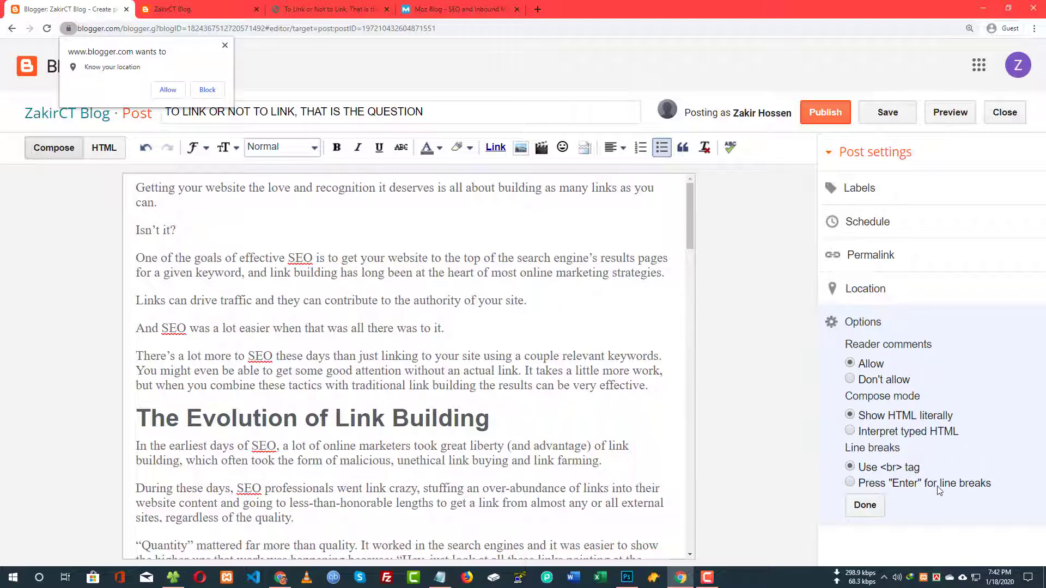
click(545, 322)
key(Return)
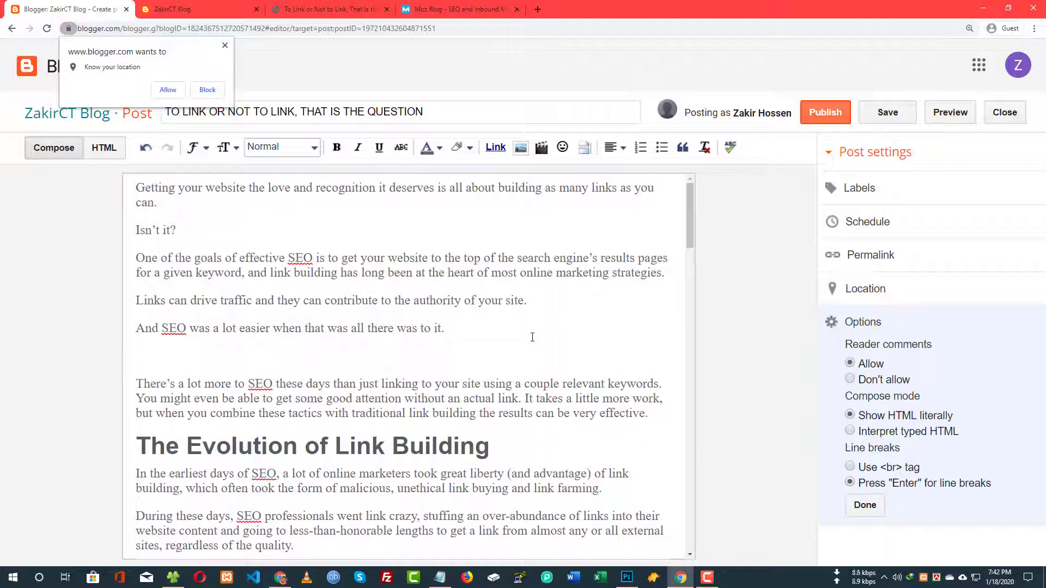
key(BackSpace)
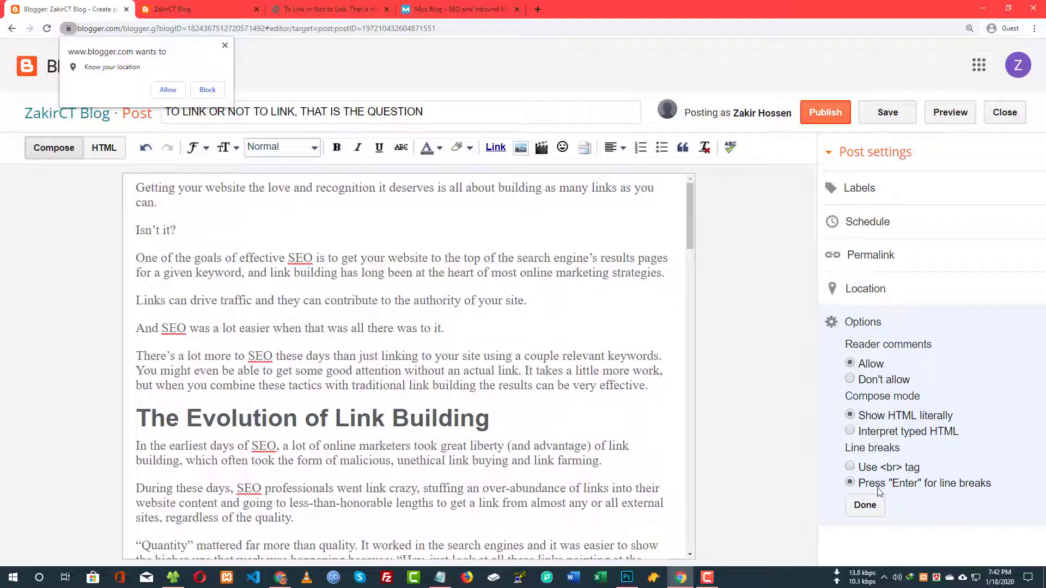
click(865, 505)
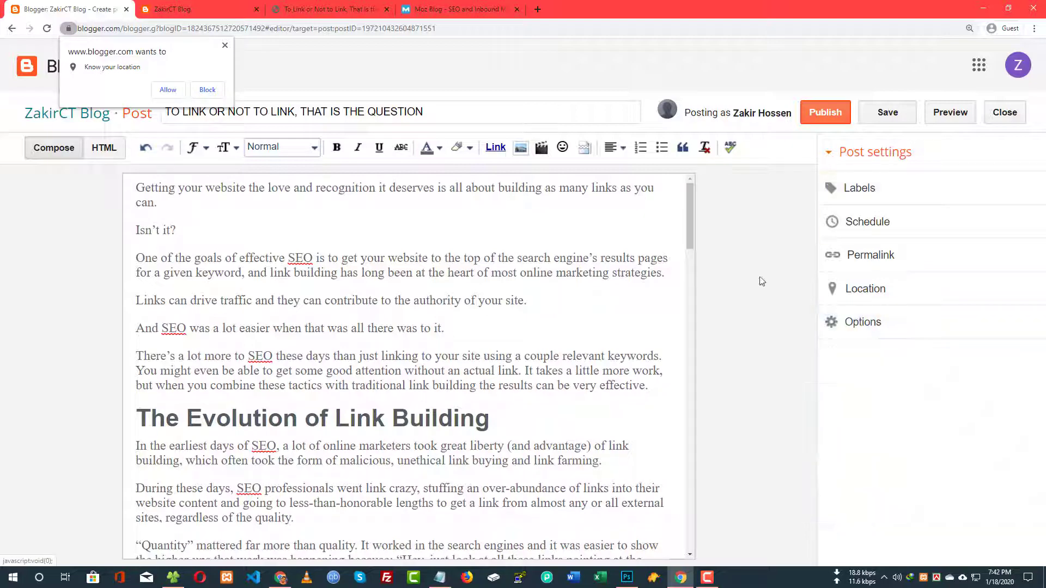
click(225, 46)
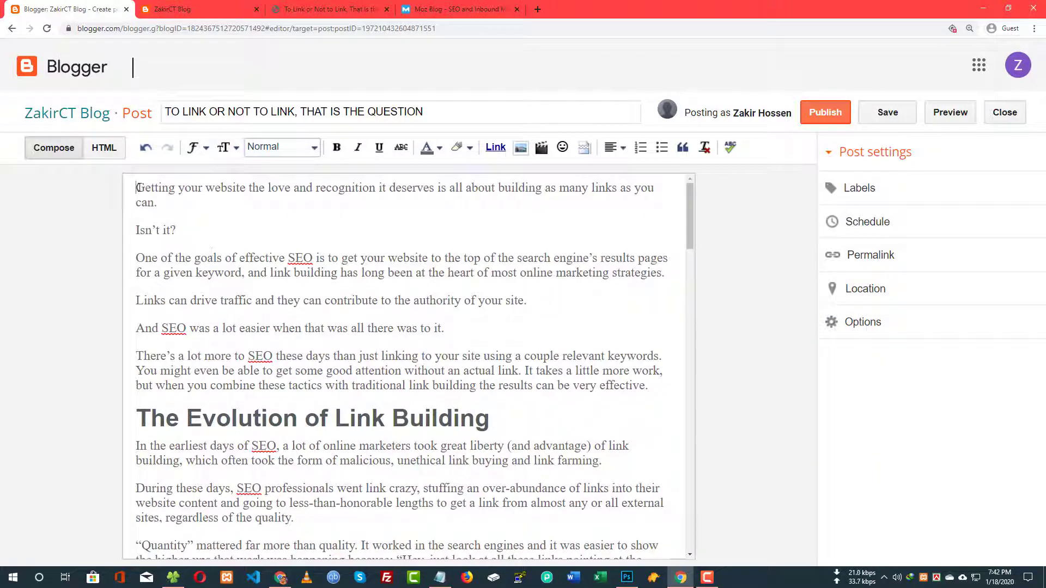
Look over the Moz Blog page and close its tab.
key(ctrl+Tab)
key(ctrl+Tab)
key(ctrl+Tab)
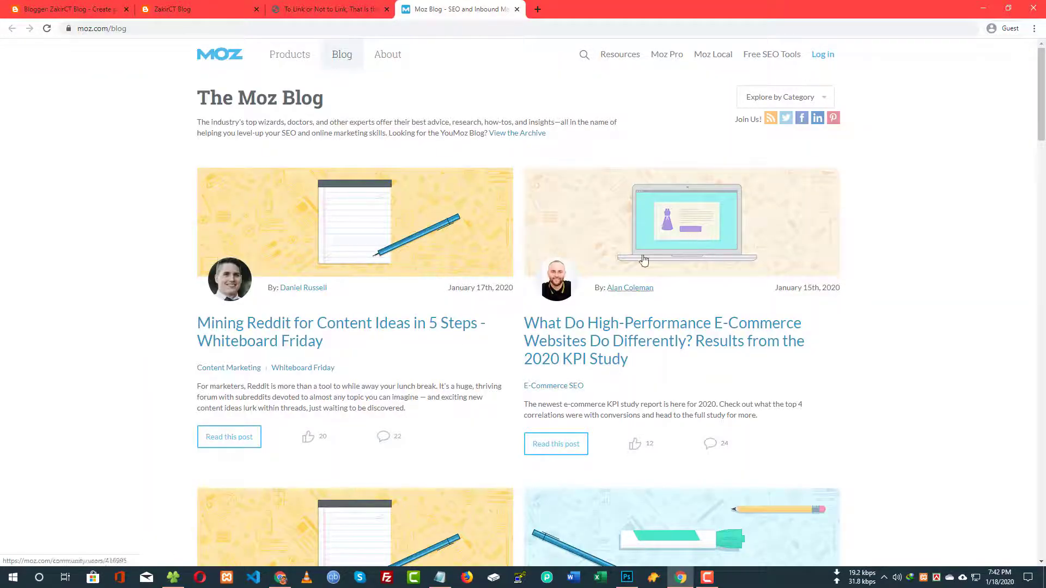
scroll(637, 259, down, 4)
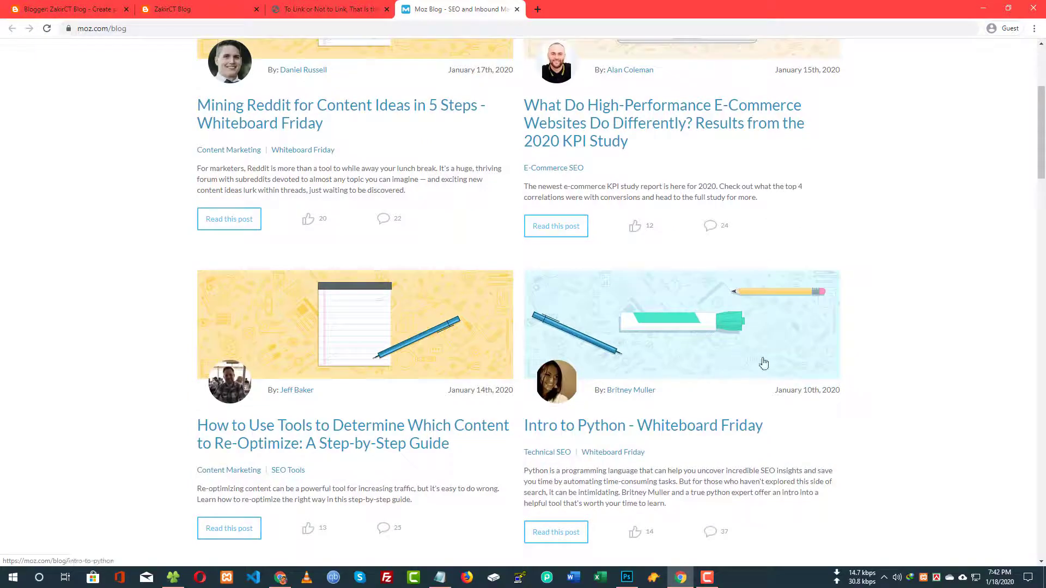
middle_click(447, 4)
Open the source article's Link Building header image in a separate tab and return to the article.
scroll(484, 296, up, 15)
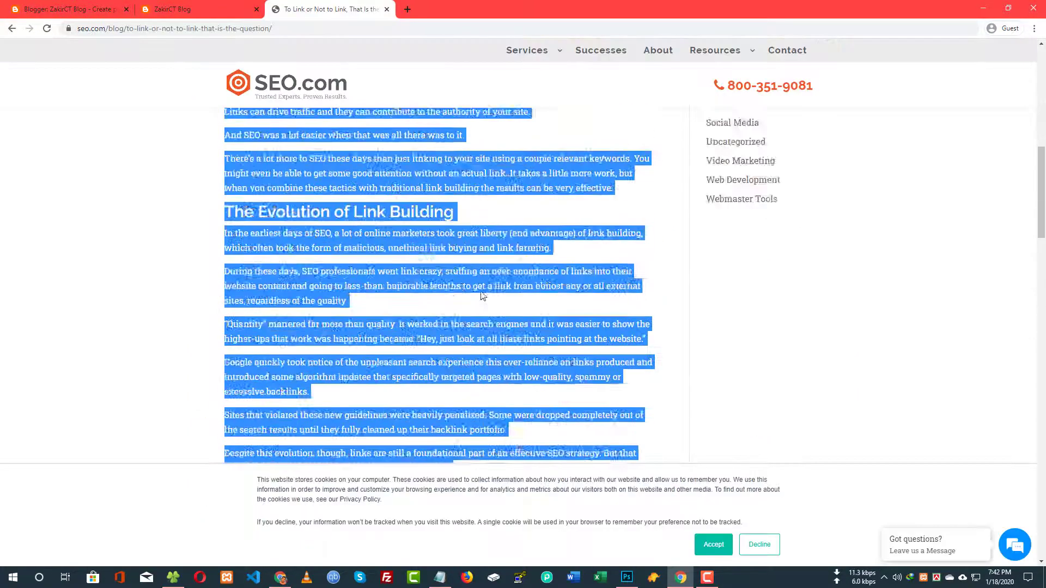
right_click(484, 296)
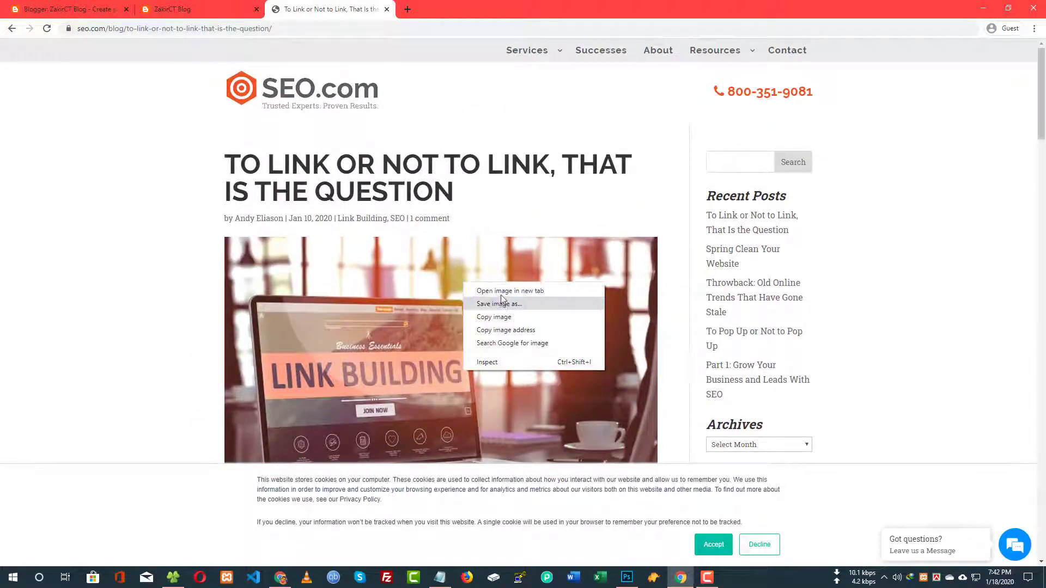
click(496, 290)
click(430, 9)
right_click(452, 257)
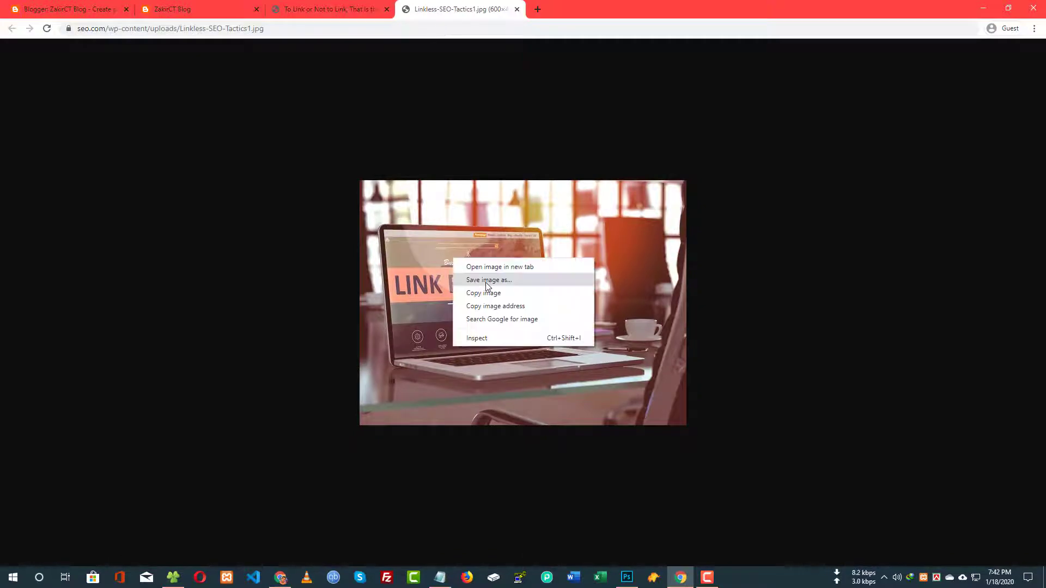
click(327, 9)
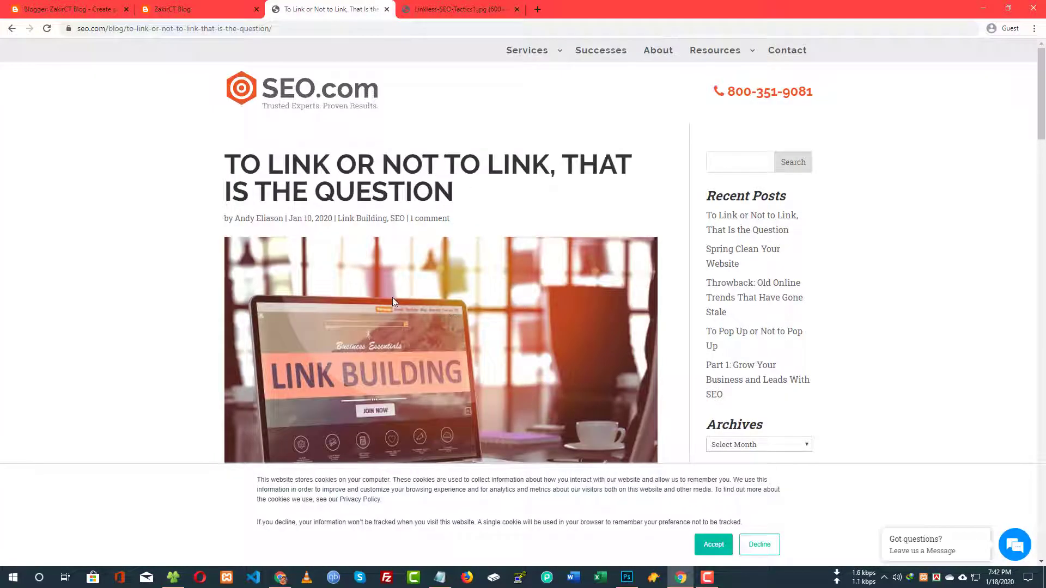
Copy the article's Link Building header image and paste it on a new line above the post's first paragraph.
scroll(381, 245, down, 3)
right_click(370, 221)
click(405, 258)
key(ctrl+Tab)
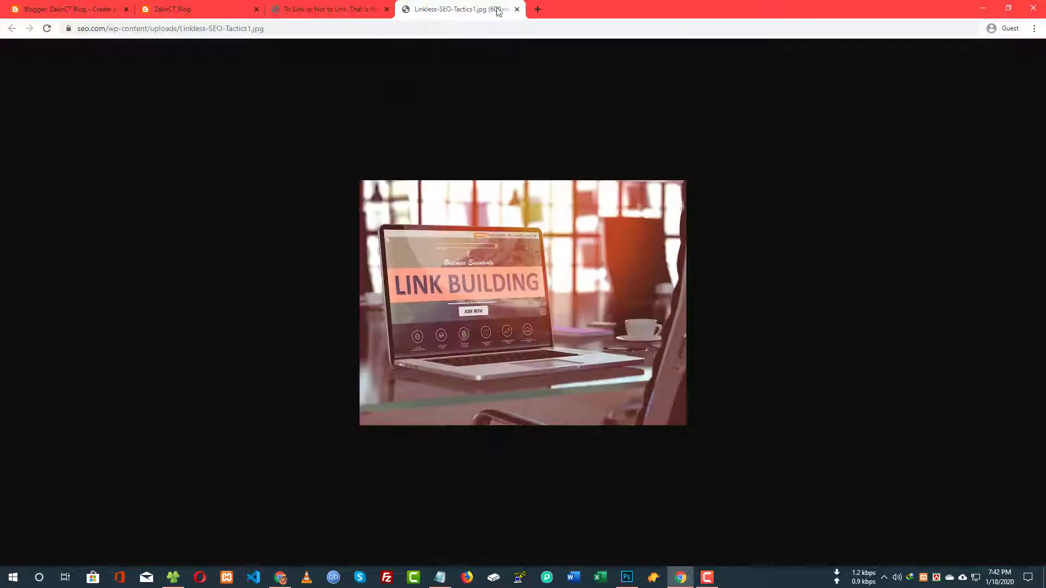
key(ctrl+Tab)
click(125, 198)
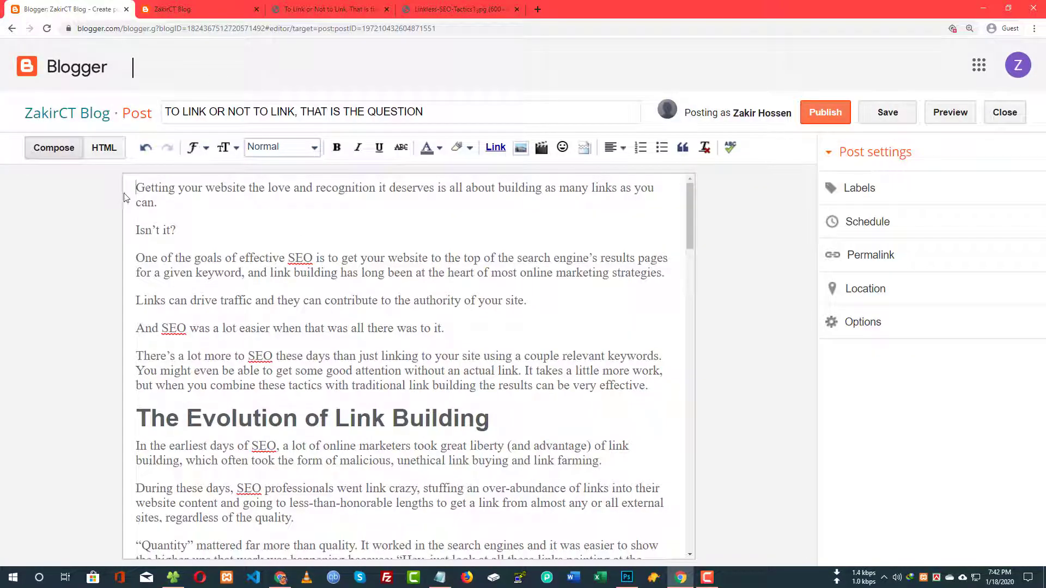
key(Return)
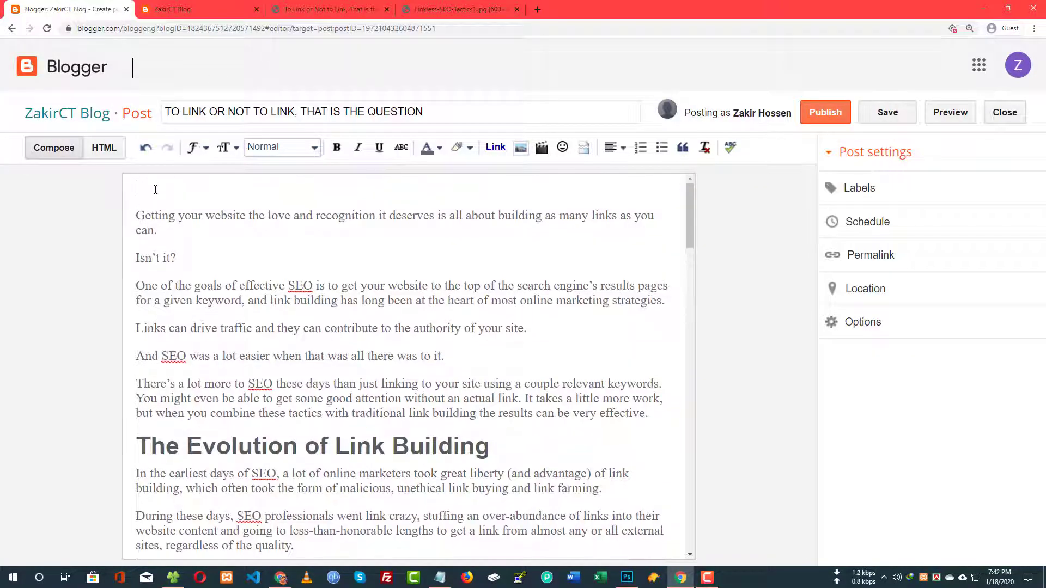
key(ctrl+v)
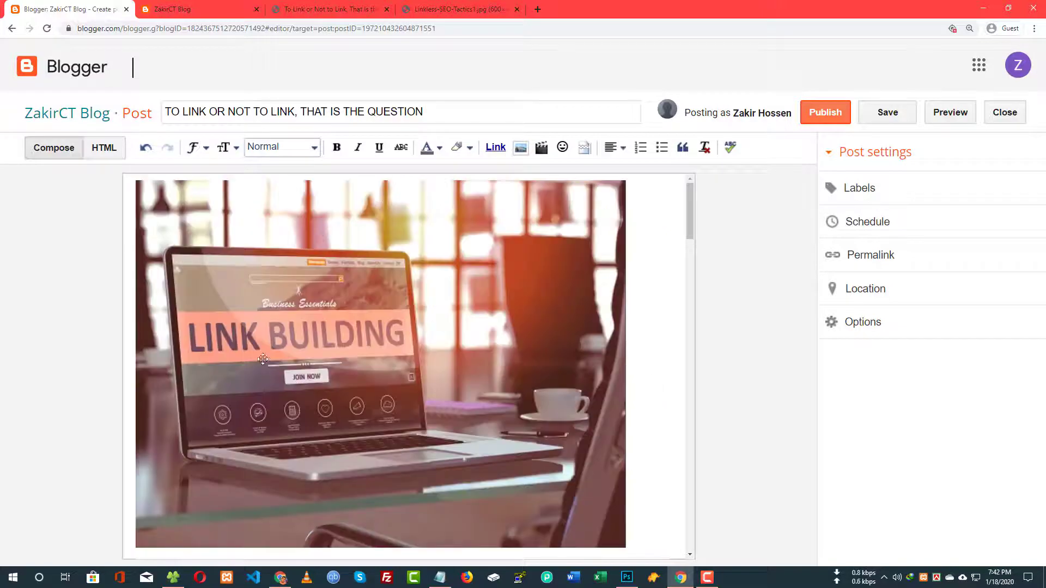
Delete the pasted Link Building image from the start of the post.
scroll(518, 246, up, 3)
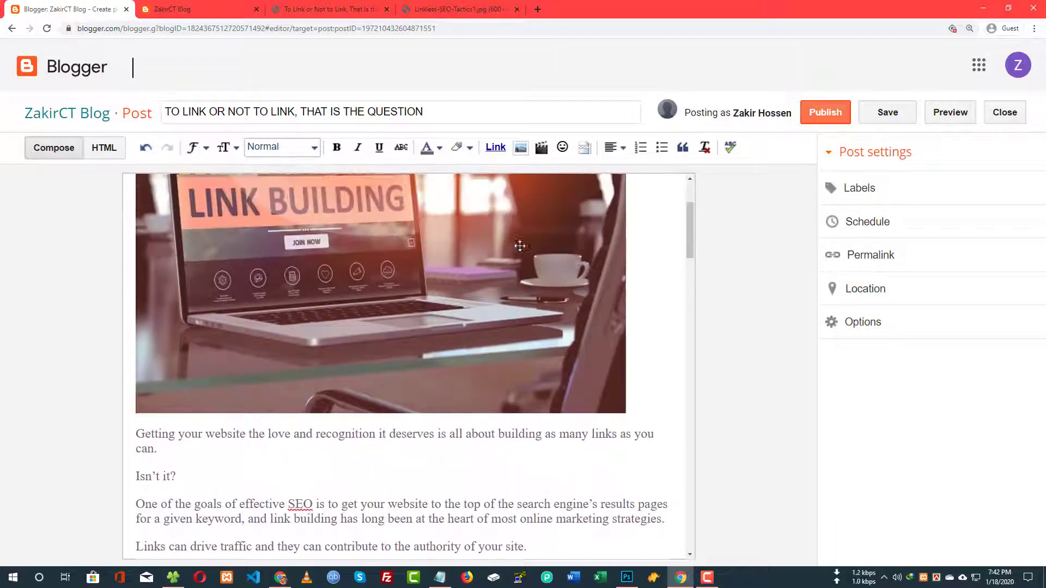
click(528, 262)
key(Delete)
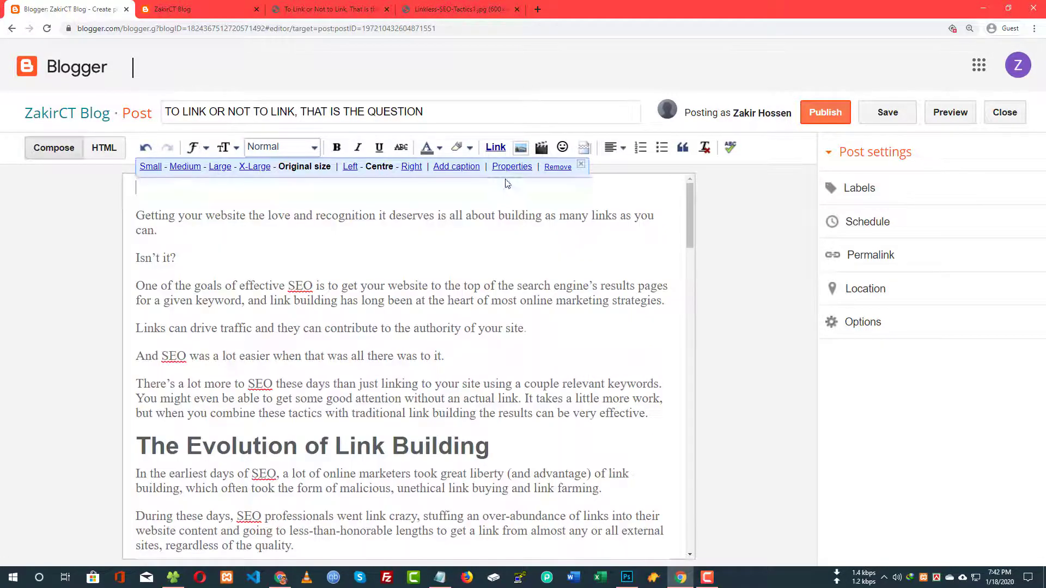
Examine the Add images dialog's file upload and From this blog sources, and cancel the dialog.
click(520, 147)
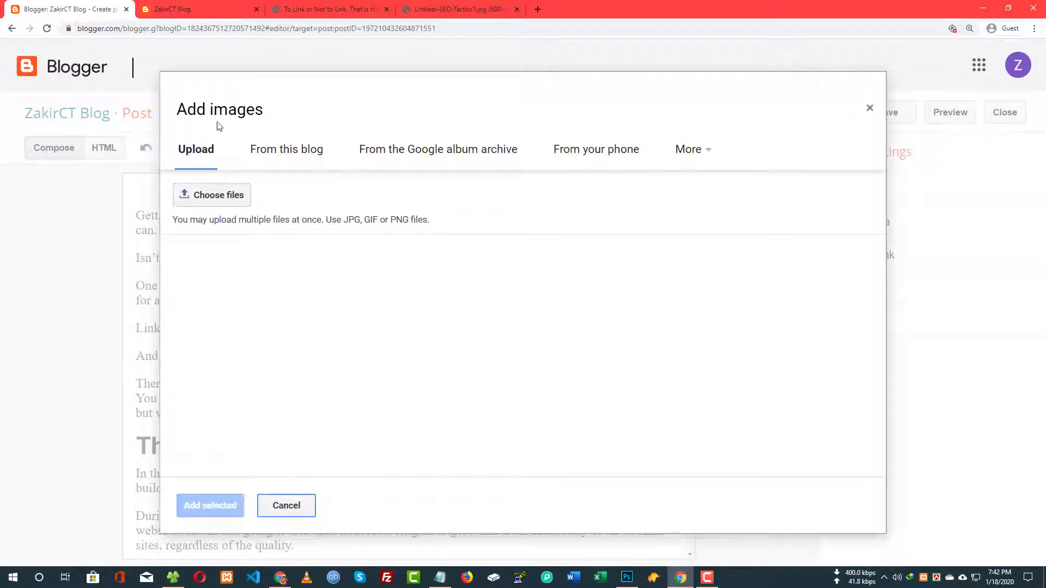
click(219, 196)
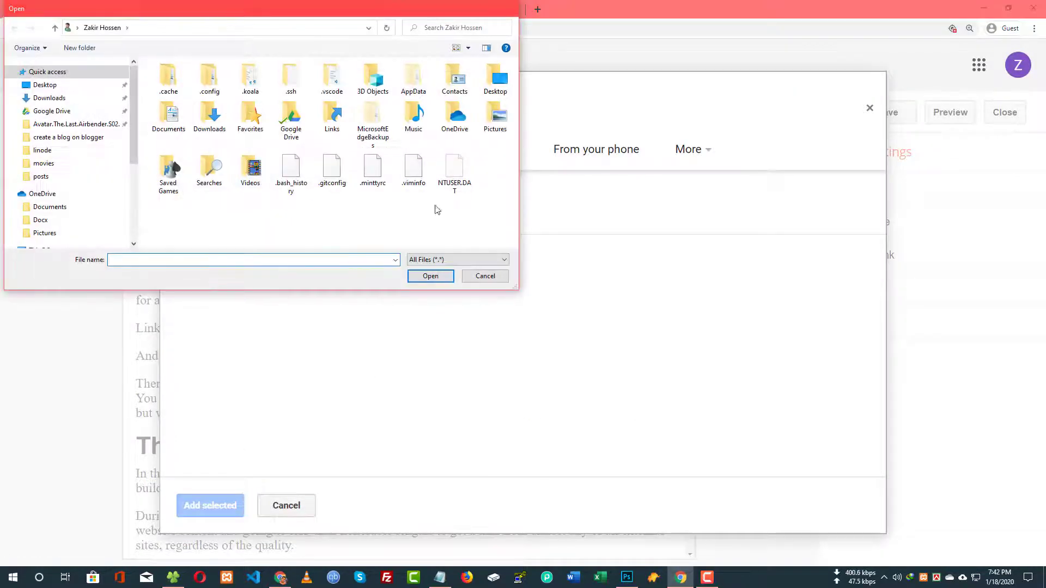
key(Escape)
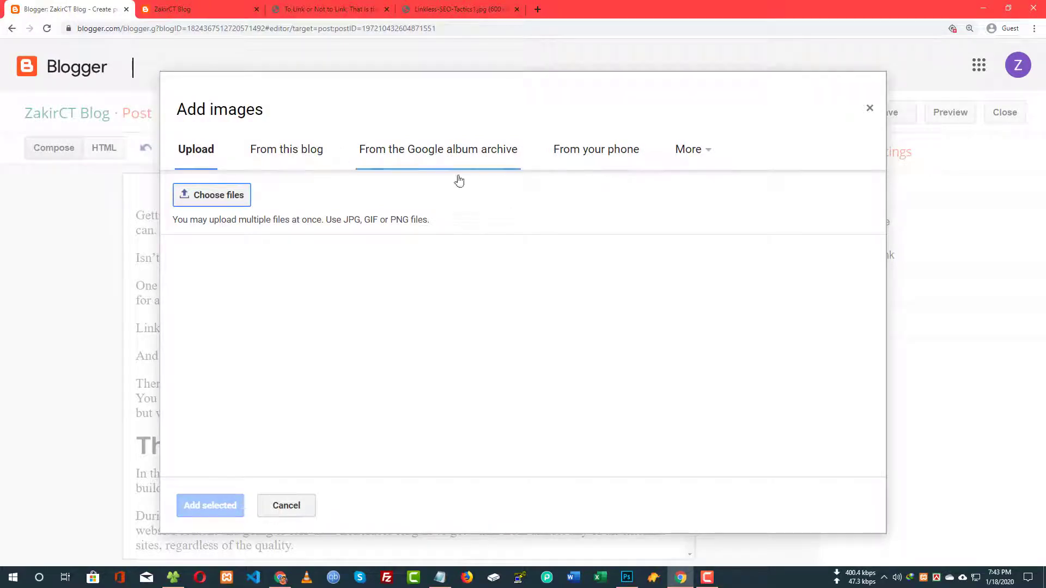
click(319, 162)
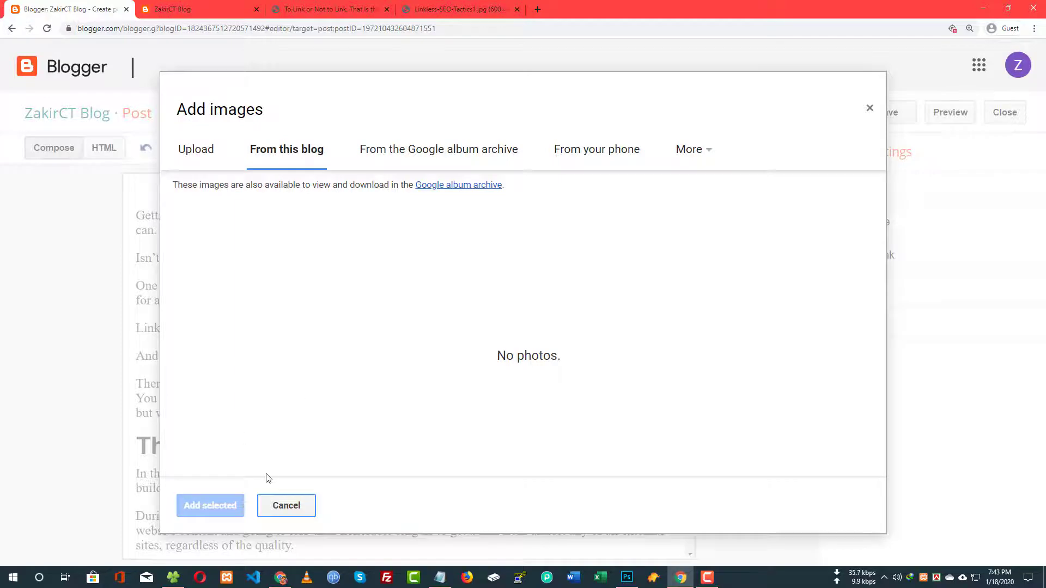
click(282, 511)
Copy the Link Building image from the source article again, paste it at the start of the post and select it.
click(457, 9)
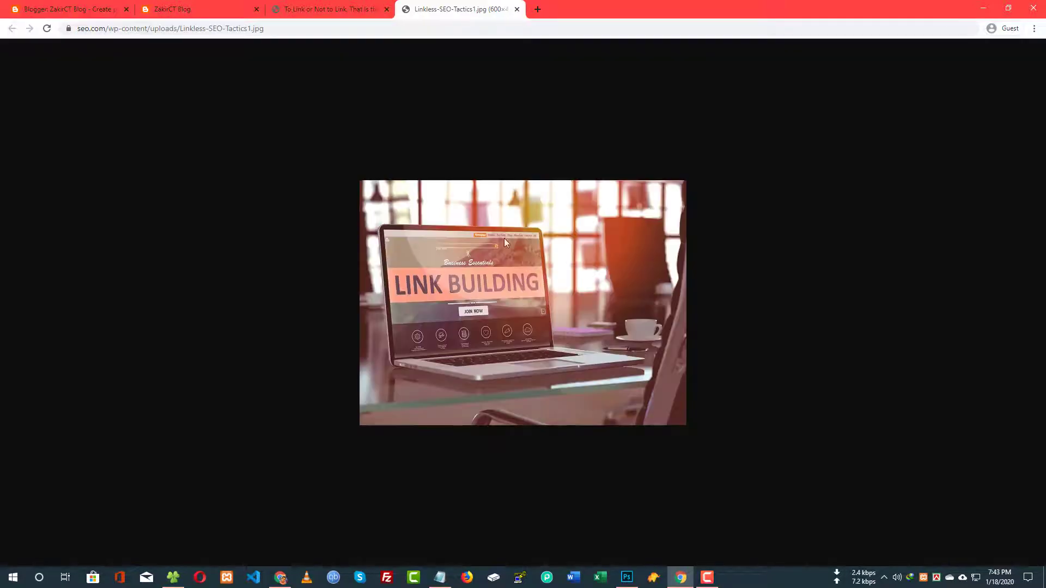
right_click(504, 238)
click(334, 9)
right_click(358, 241)
click(381, 273)
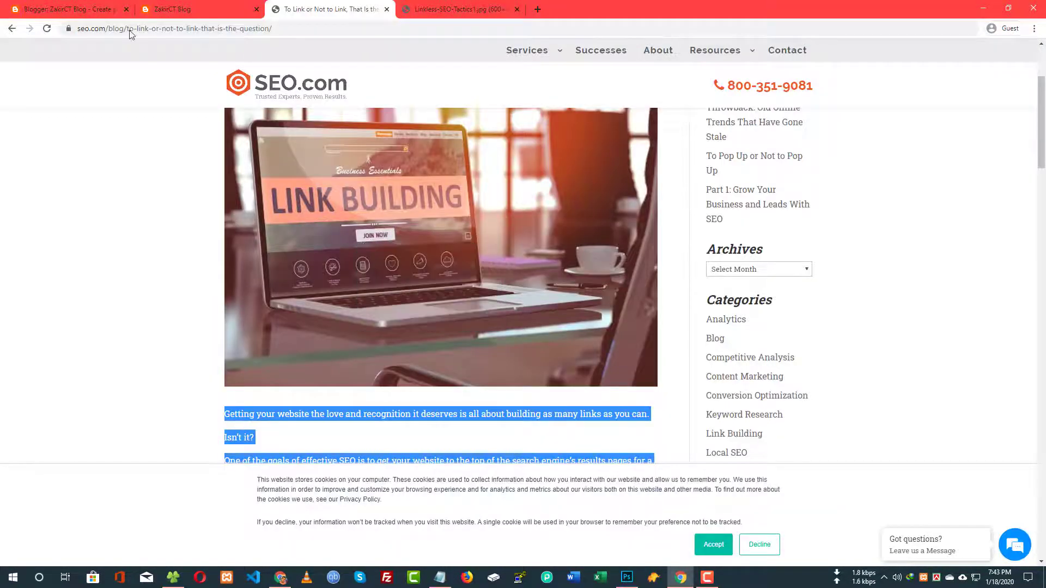
click(62, 8)
key(ctrl+v)
click(355, 297)
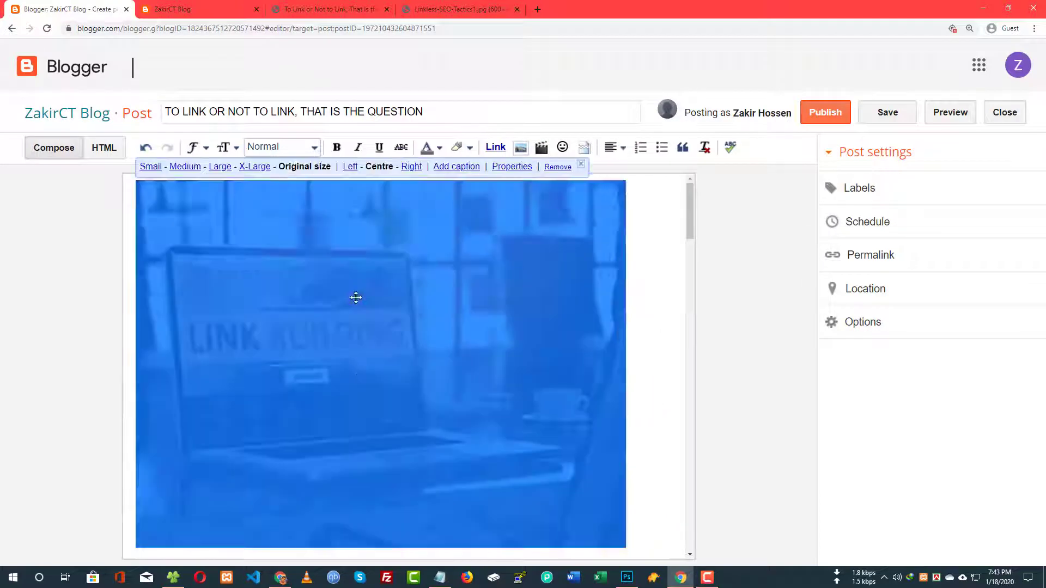
Try the Large size on the header image and set it to X-Large.
scroll(301, 333, down, 4)
scroll(376, 257, up, 3)
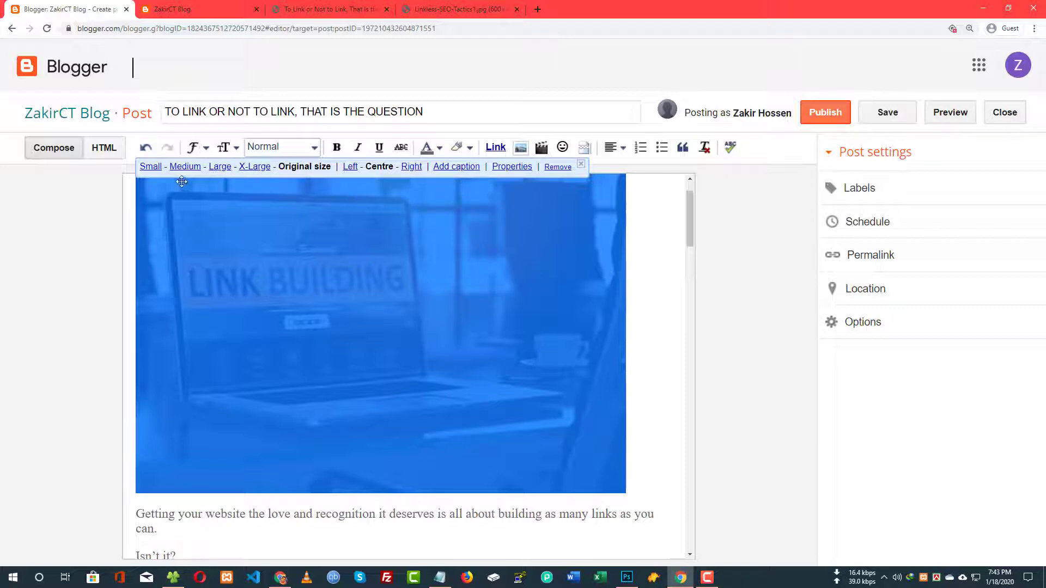
click(220, 168)
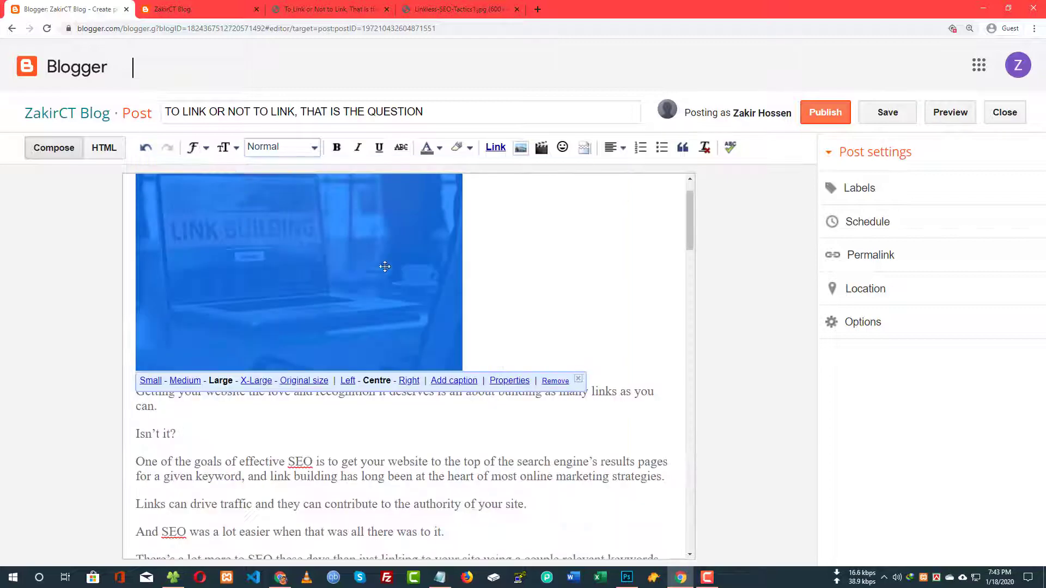
click(256, 381)
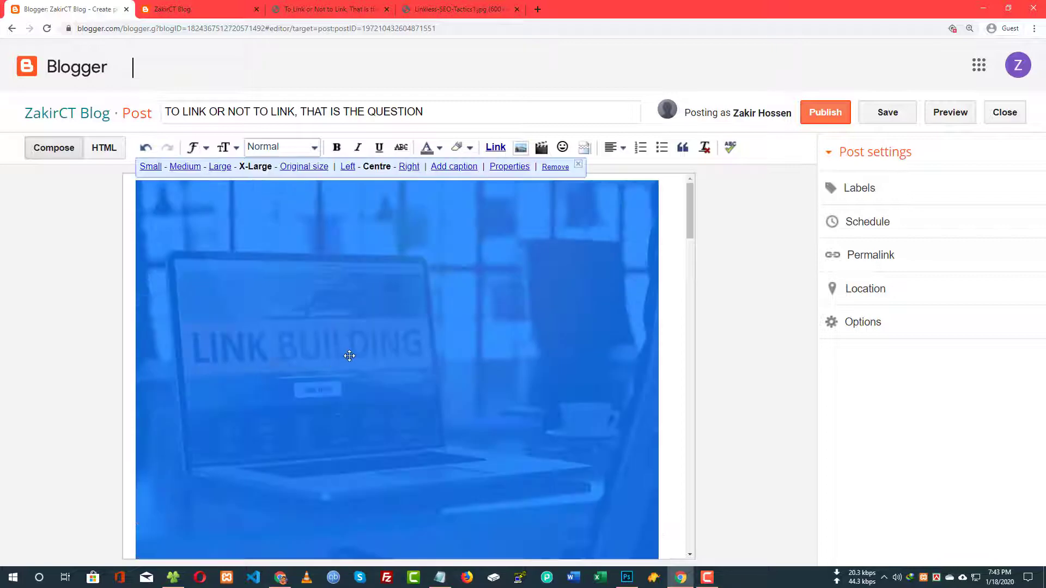
scroll(372, 317, down, 4)
scroll(372, 317, up, 2)
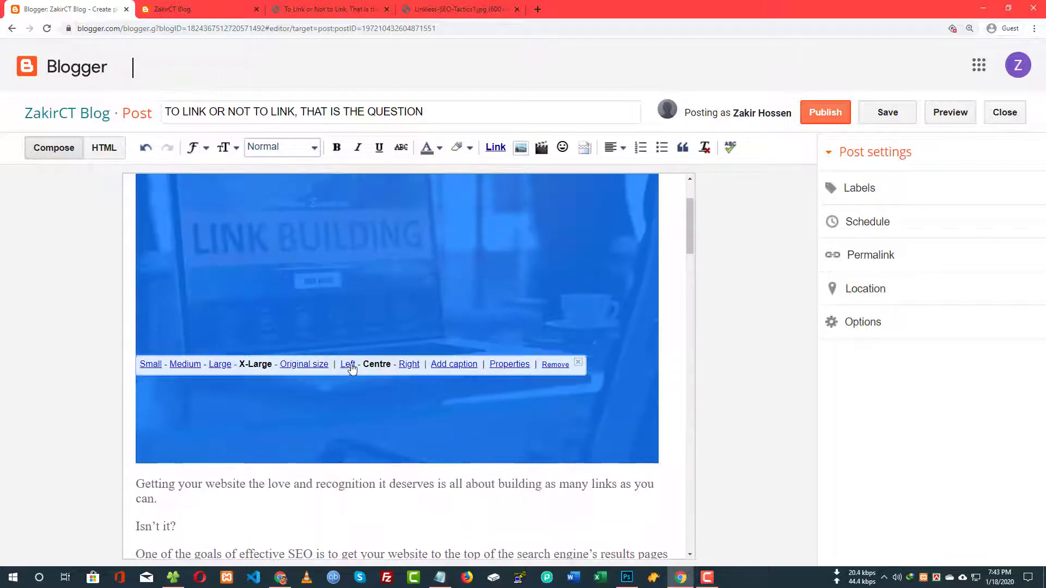
Try left alignment on the header image and set it to Centre.
click(349, 365)
click(364, 358)
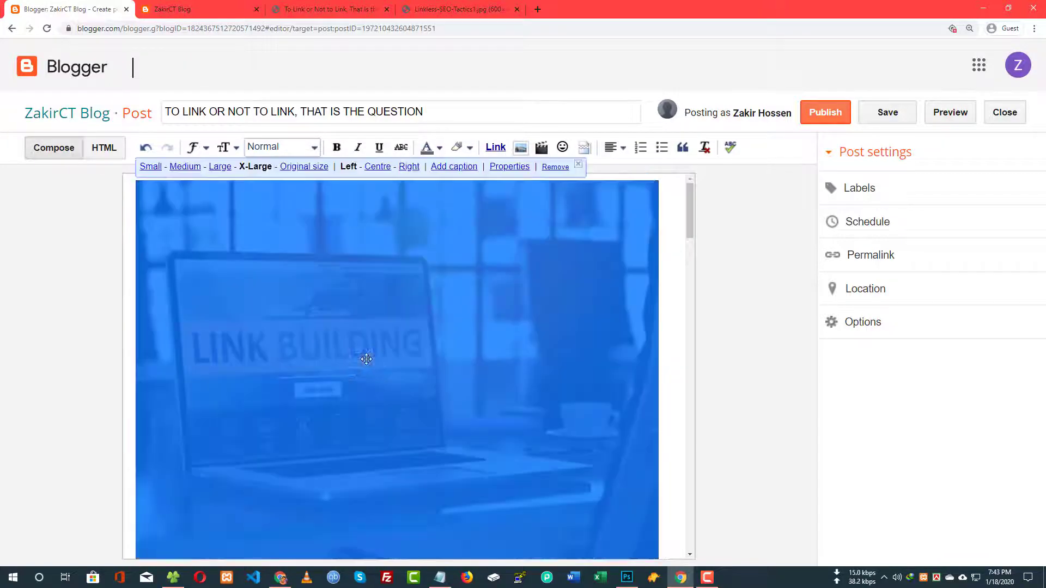
click(378, 167)
click(513, 305)
Check the start of the post and publish it.
scroll(514, 306, down, 4)
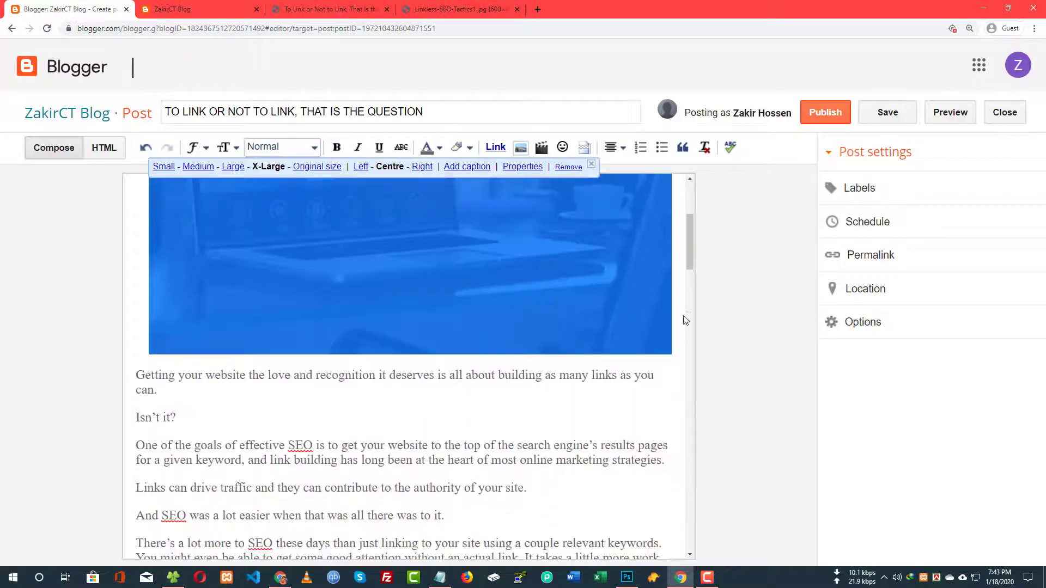
scroll(643, 299, up, 4)
click(825, 112)
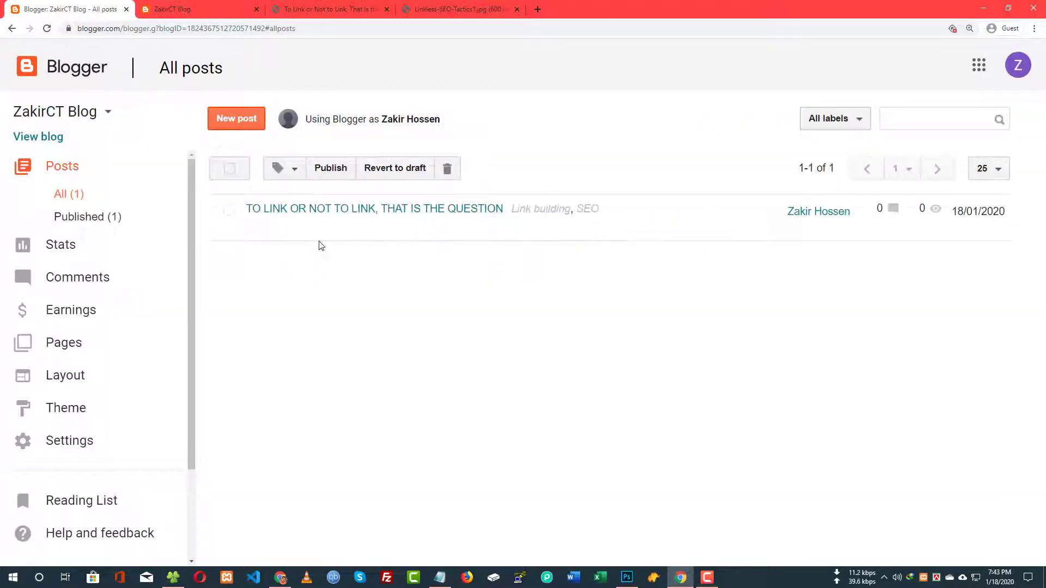
Reload the live blog, open the published post and read through it from start to end.
key(ctrl+Tab)
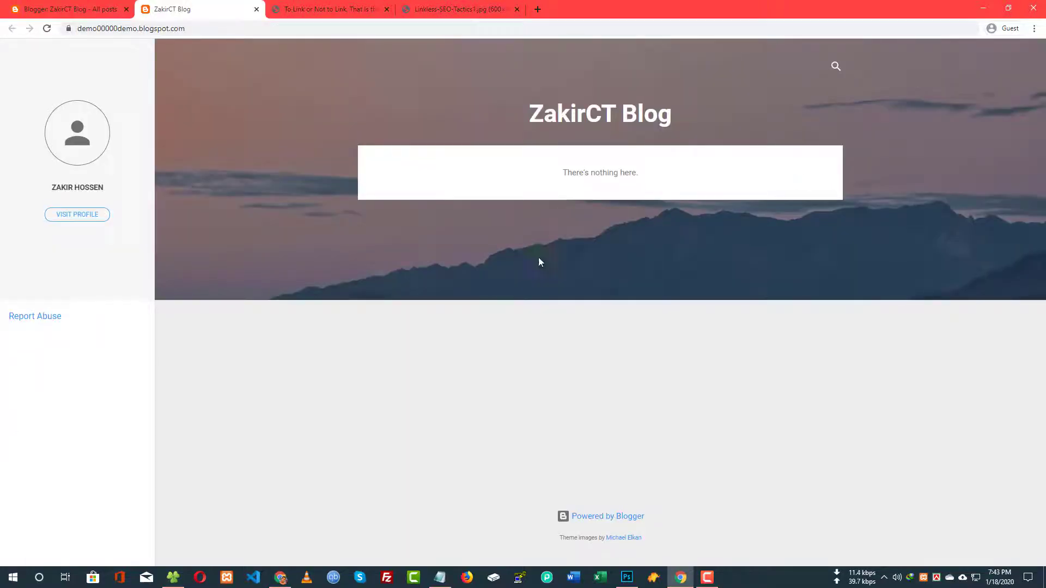
key(F5)
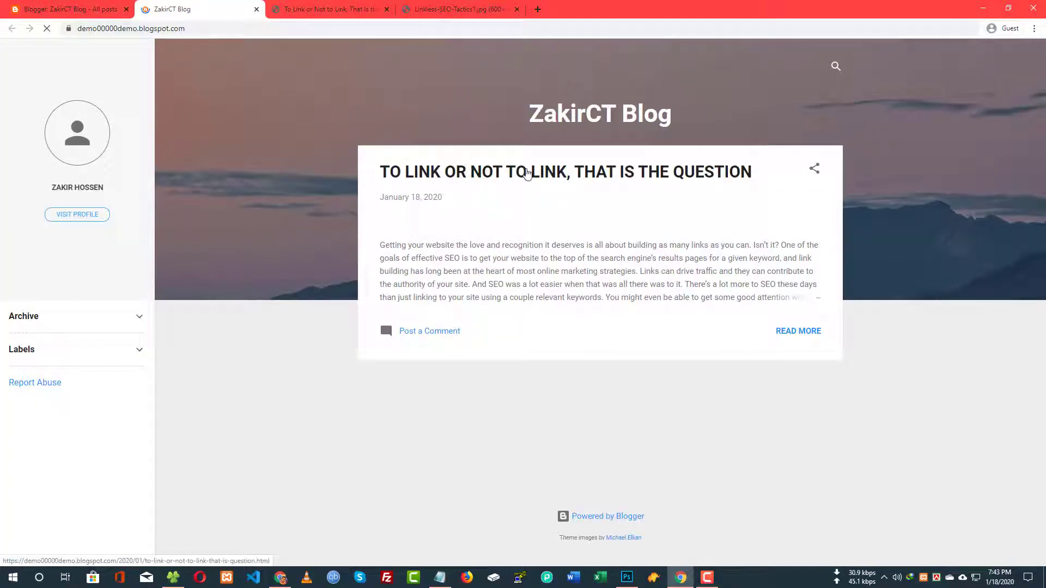
click(527, 173)
scroll(591, 278, down, 20)
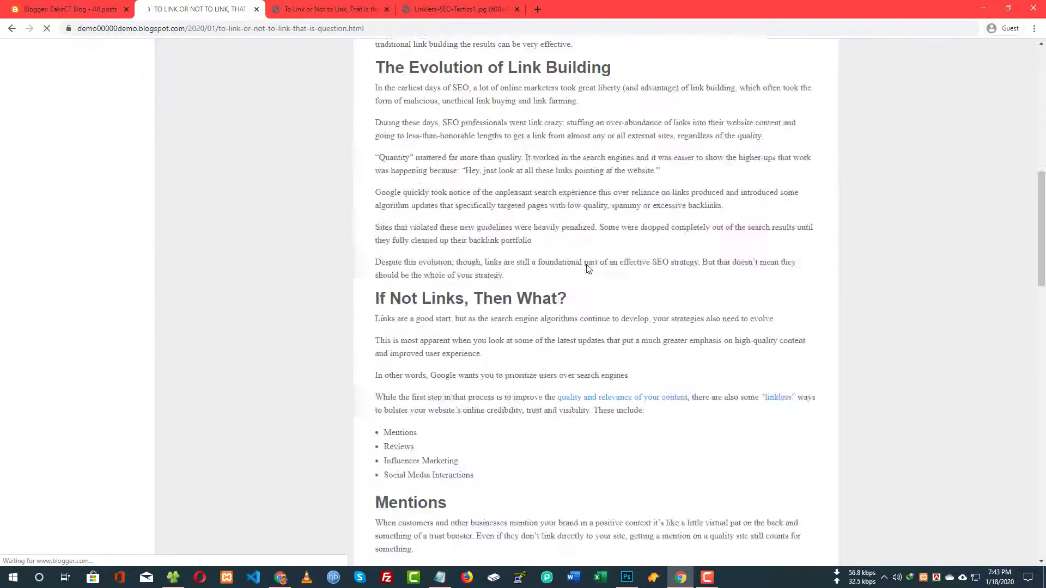
scroll(592, 297, down, 15)
scroll(281, 147, up, 20)
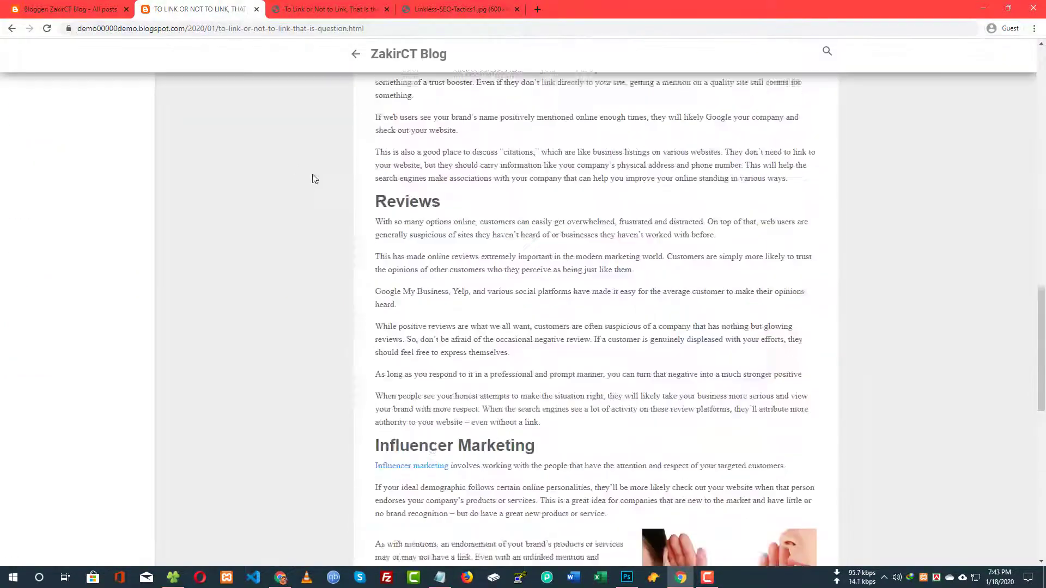
scroll(316, 190, up, 15)
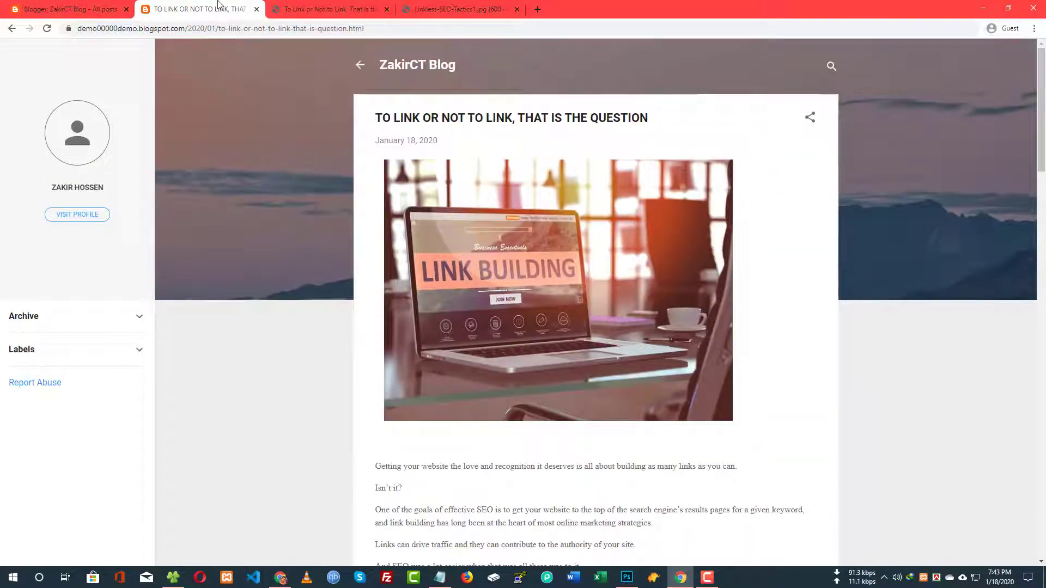
Close the live post, source article and image tabs, leaving only the Blogger post list open.
middle_click(218, 4)
middle_click(207, 4)
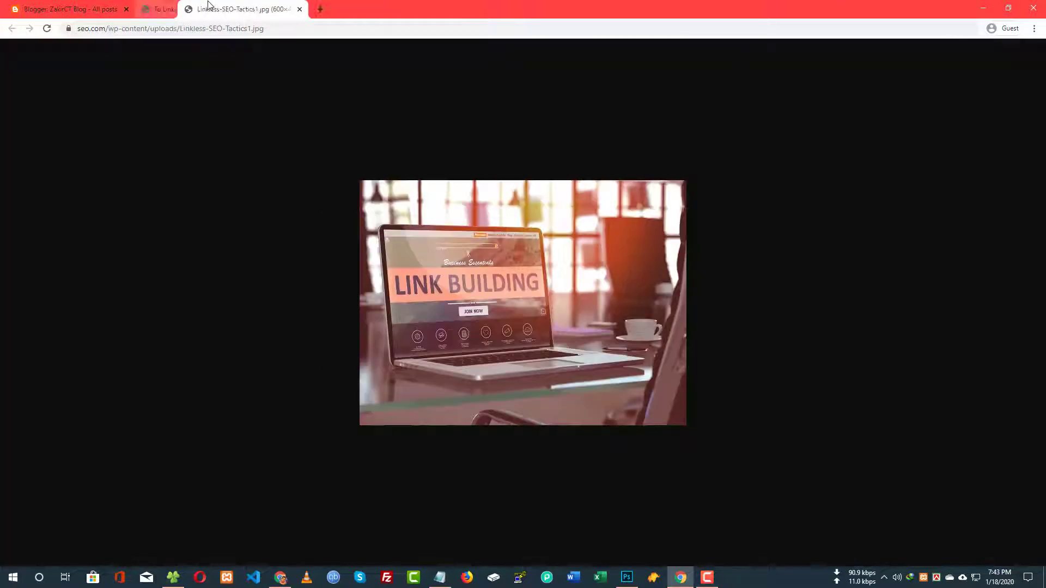
middle_click(207, 4)
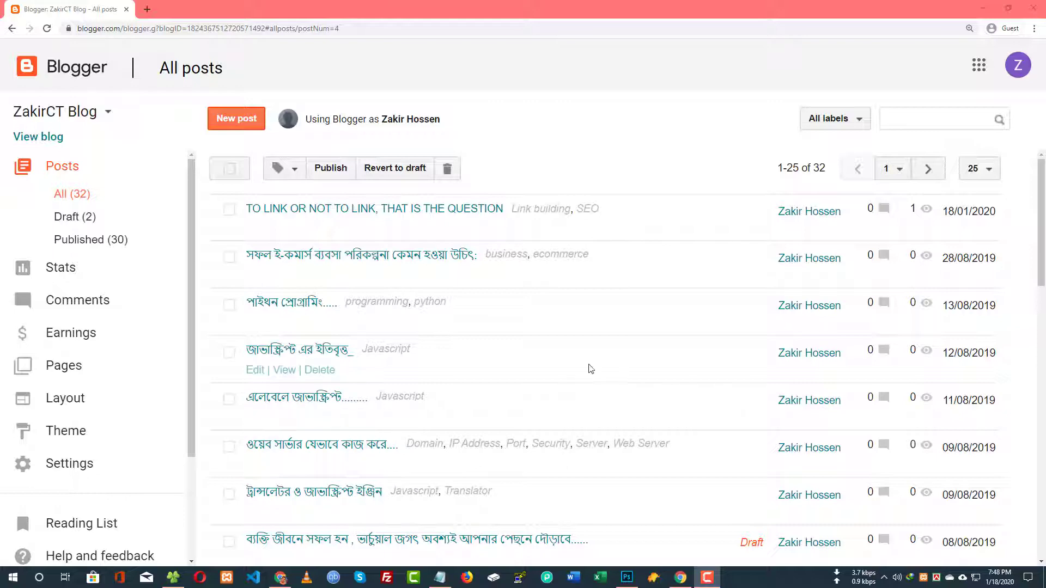
View the live blog from the post list and look through all the posts on its home page.
click(37, 137)
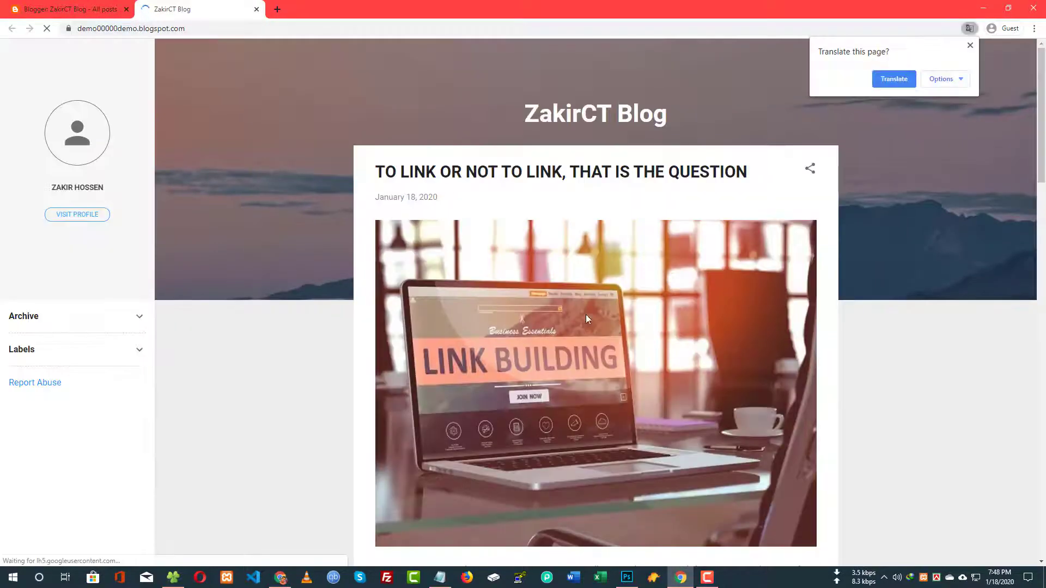
scroll(789, 294, down, 4)
scroll(789, 295, down, 15)
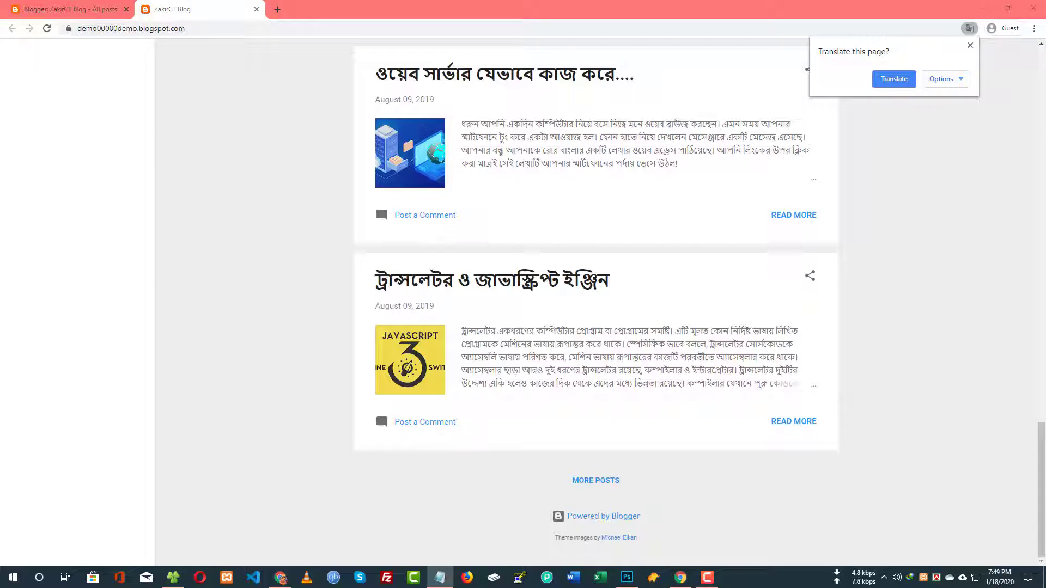
Search the web for way2themes in a new browser tab and open the Way2themes site.
click(274, 11)
text(way2themes)
key(Return)
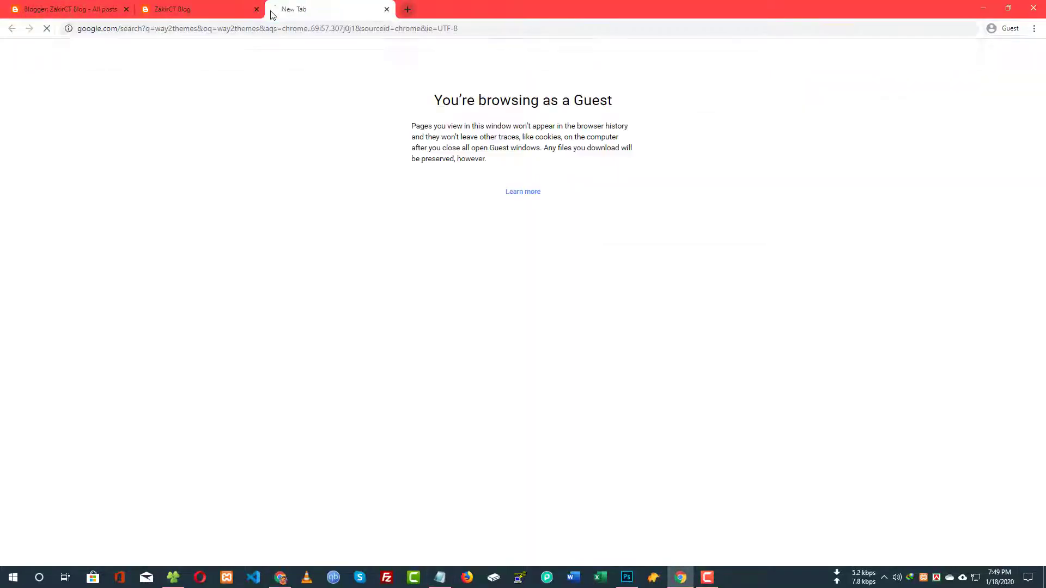
click(194, 162)
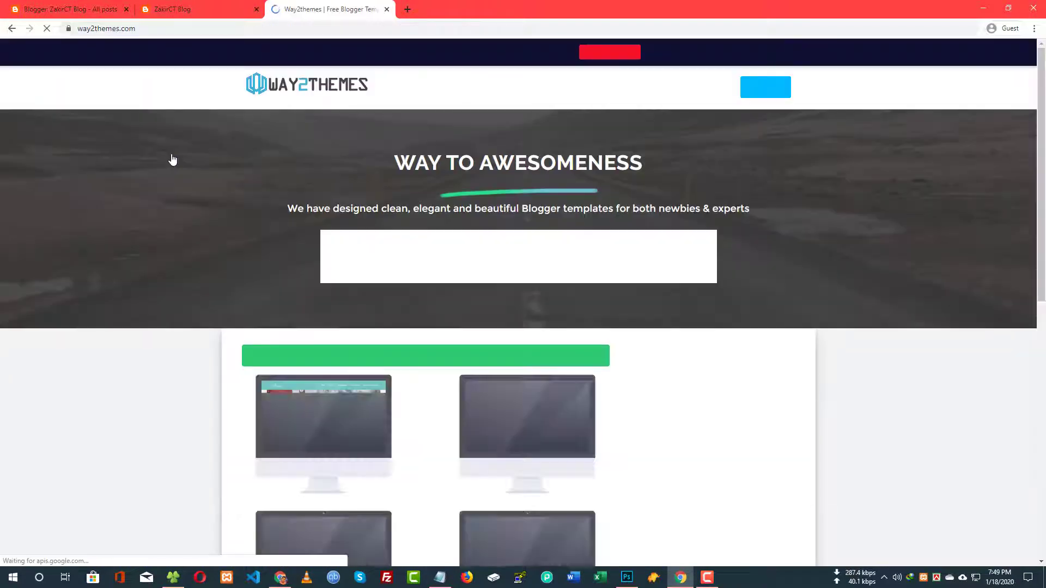
Go to page 2 of the Way2themes template list and open the Cream template's page.
scroll(358, 233, down, 10)
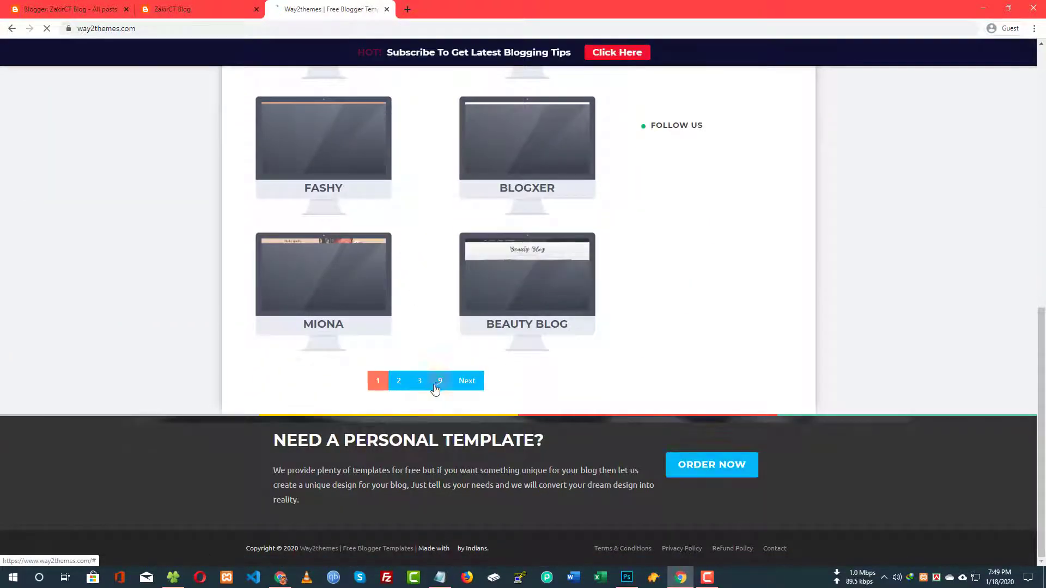
click(399, 381)
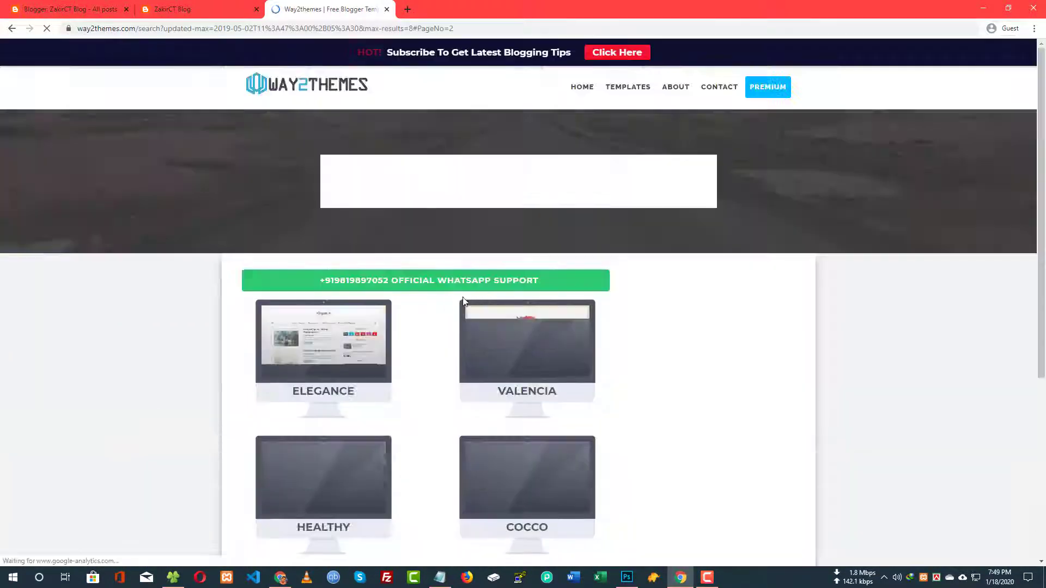
scroll(445, 302, down, 3)
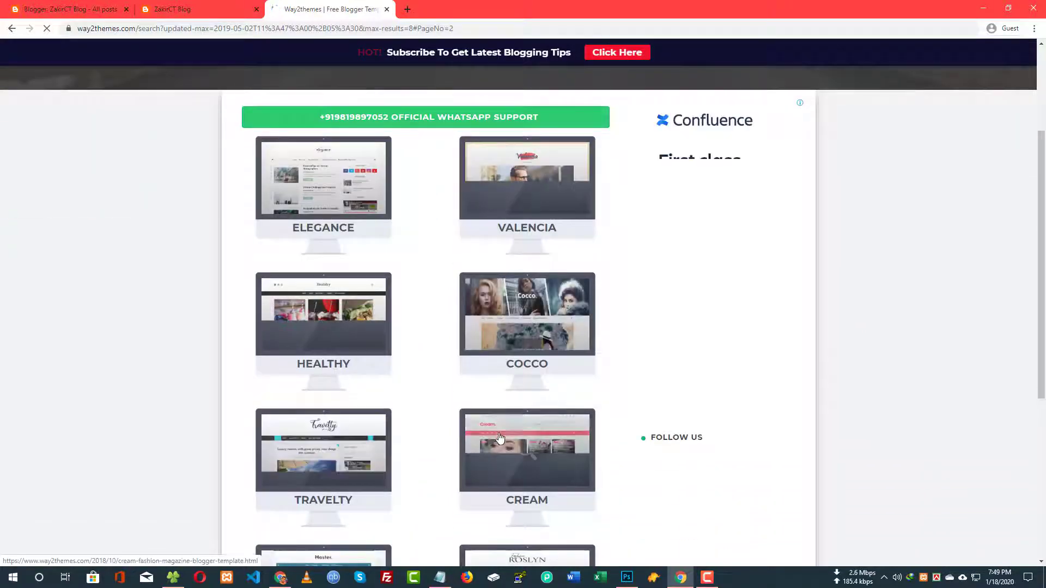
click(502, 438)
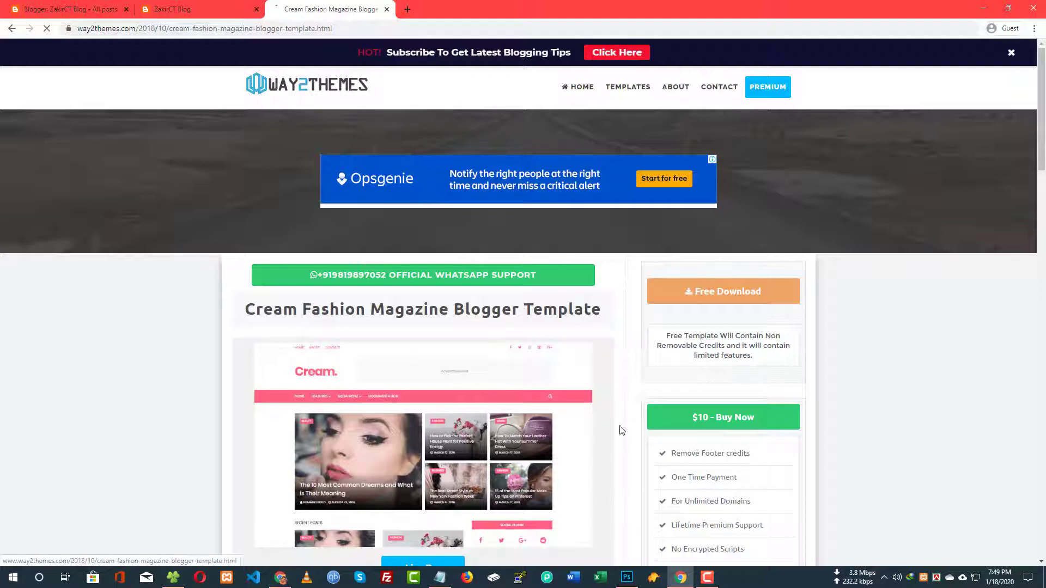
Download the free version of the Cream template as Cream Free Version.zip and close the Box download page.
click(708, 295)
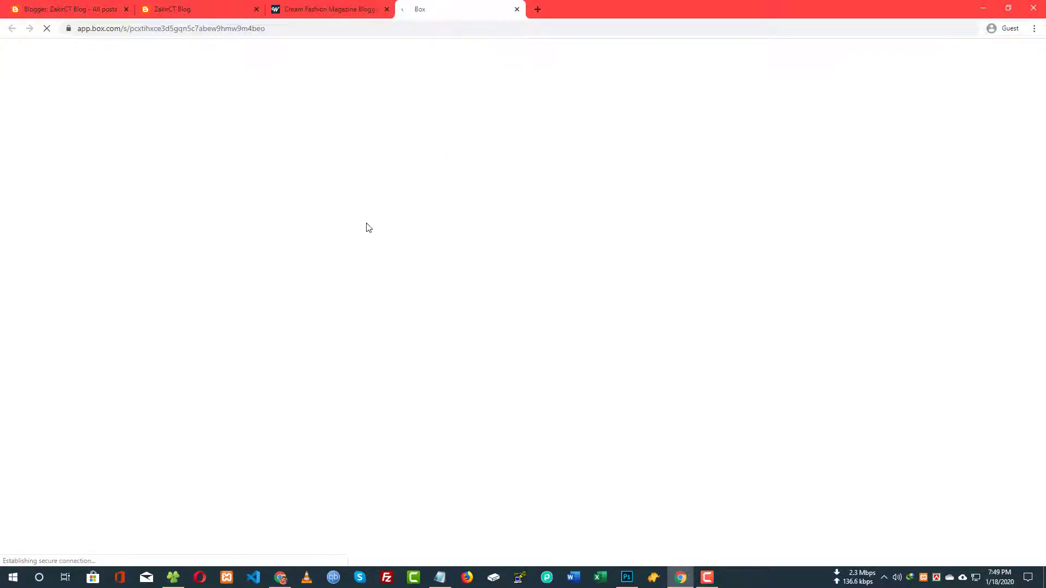
click(305, 9)
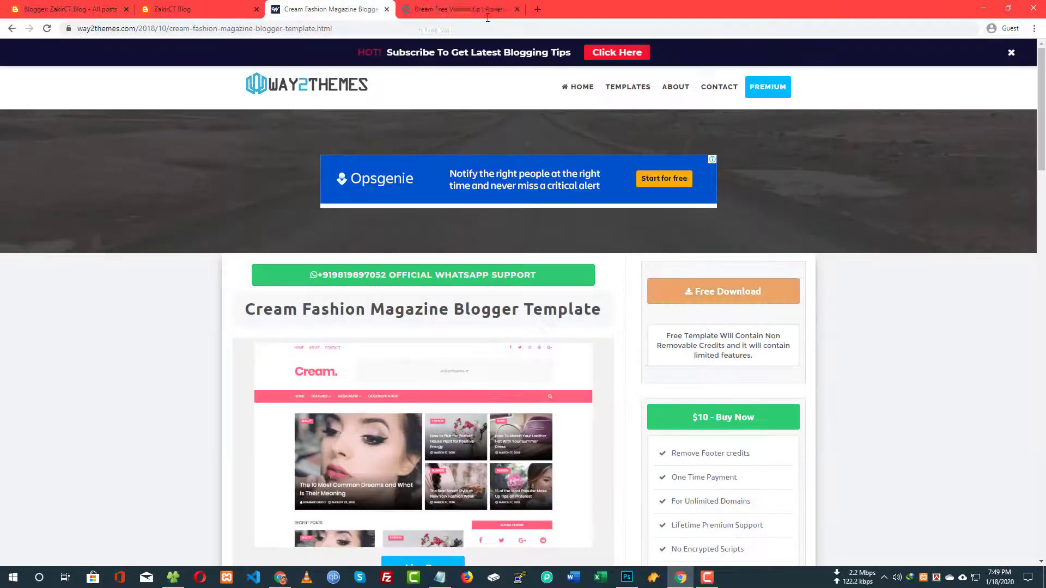
click(457, 9)
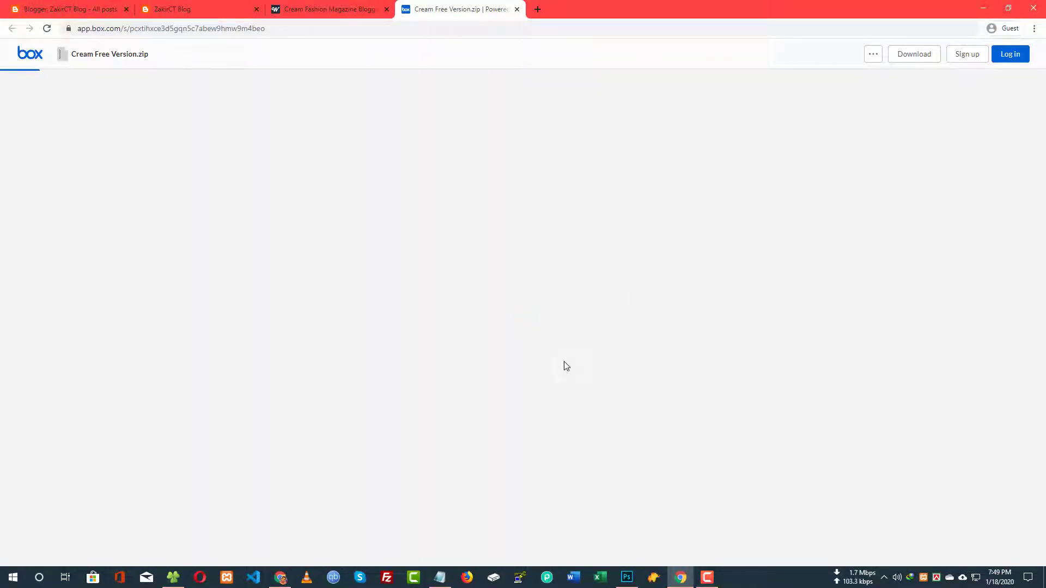
click(524, 380)
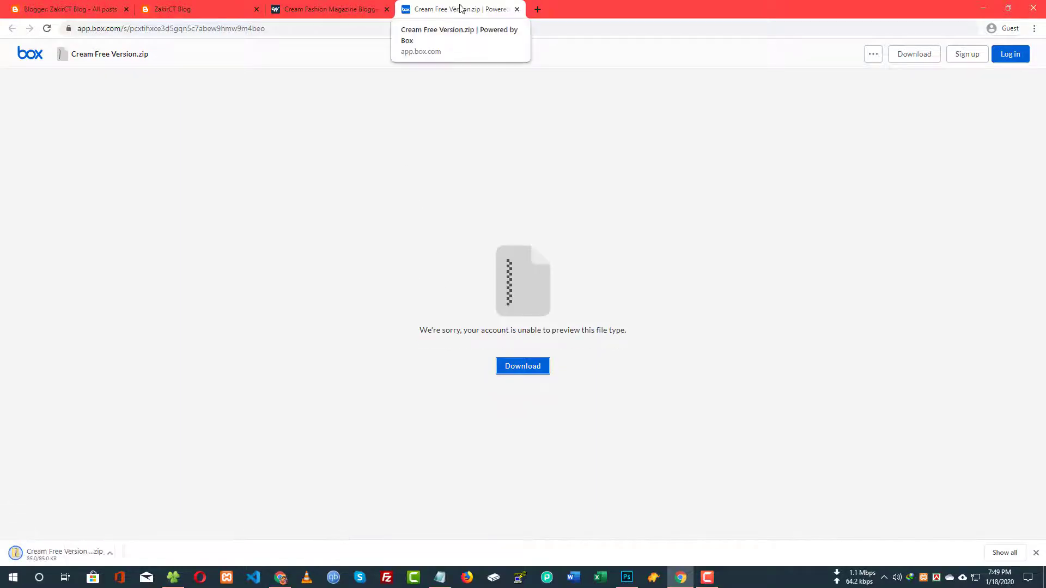
click(517, 9)
Return to the Blogger dashboard and open the blog's Theme page.
click(95, 9)
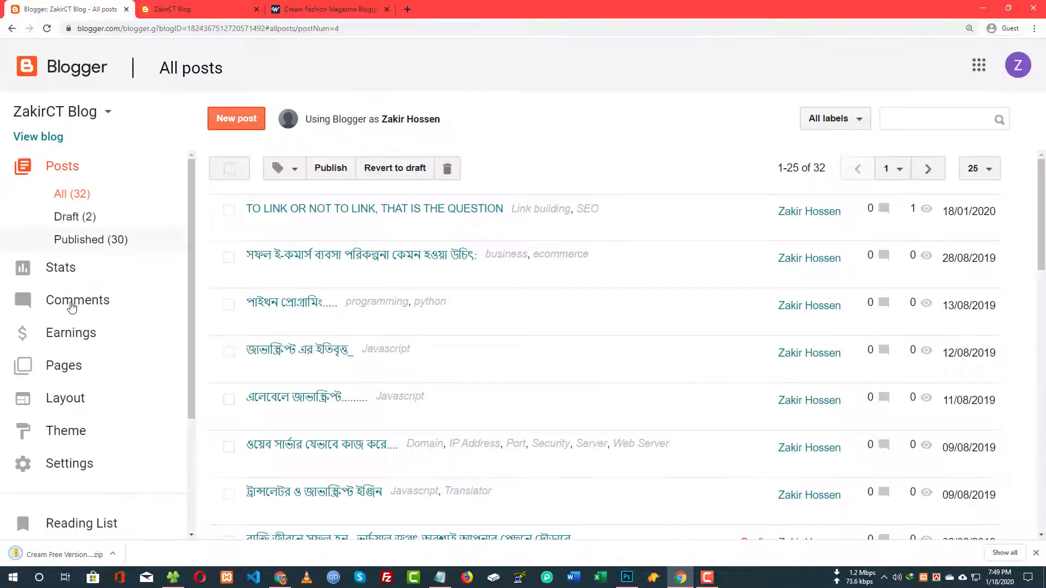
scroll(71, 308, down, 3)
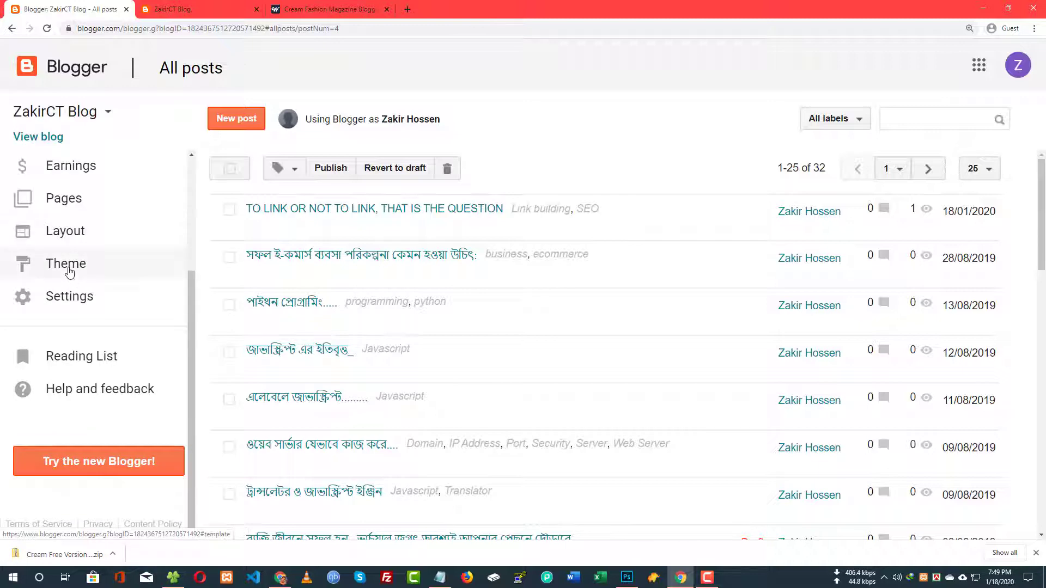
click(69, 272)
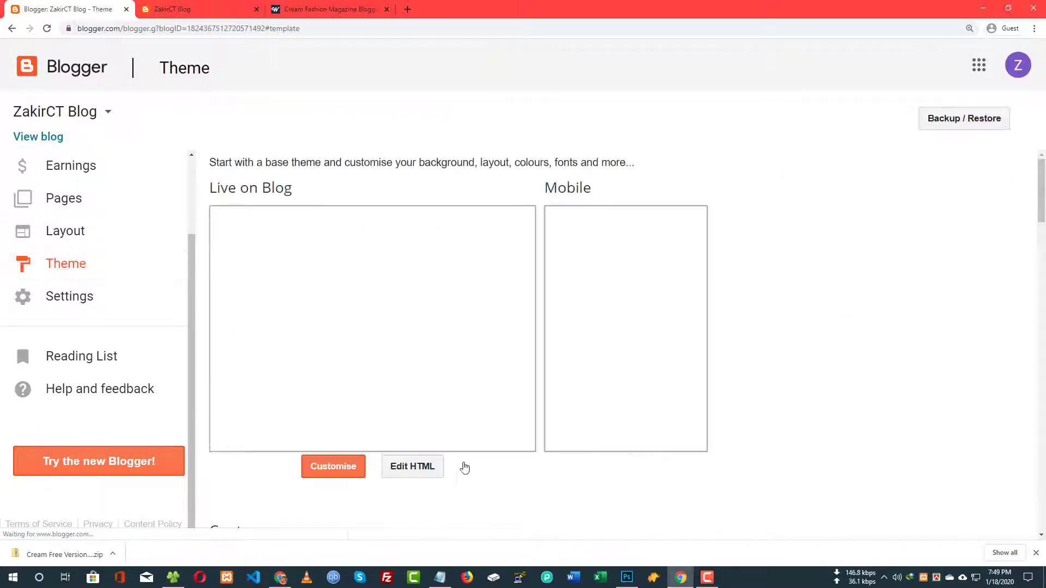
Try to upload Cream Free Version.xml from the Cream Free Version folder in Downloads through the theme's Backup / Restore.
click(965, 121)
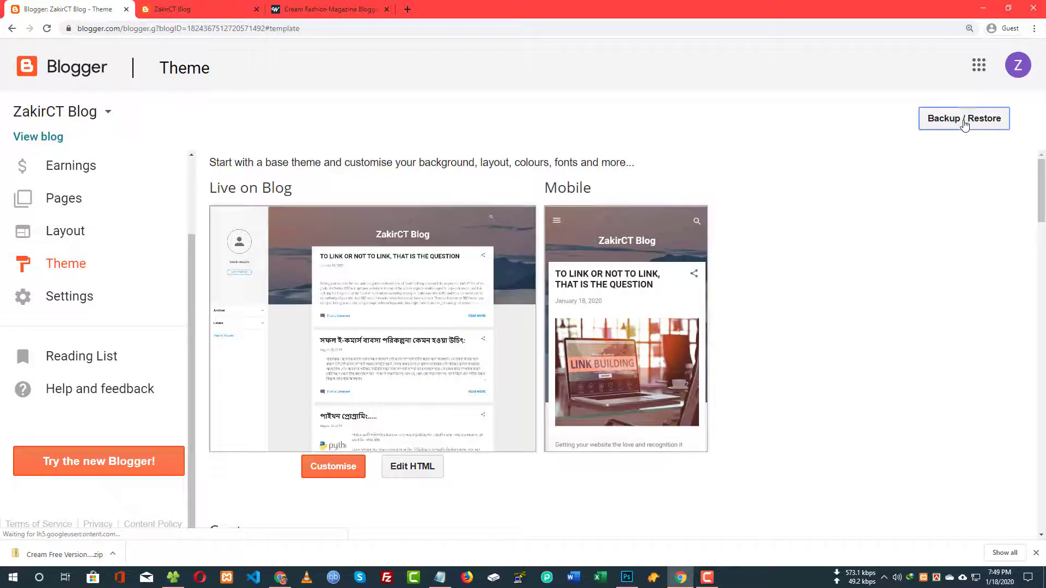
click(349, 246)
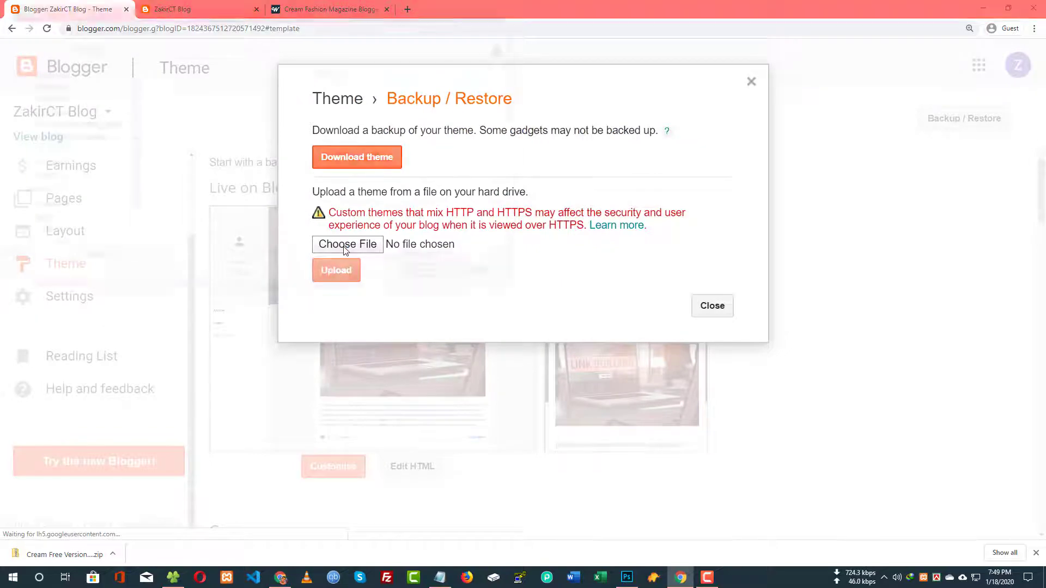
scroll(305, 205, down, 3)
scroll(313, 210, up, 5)
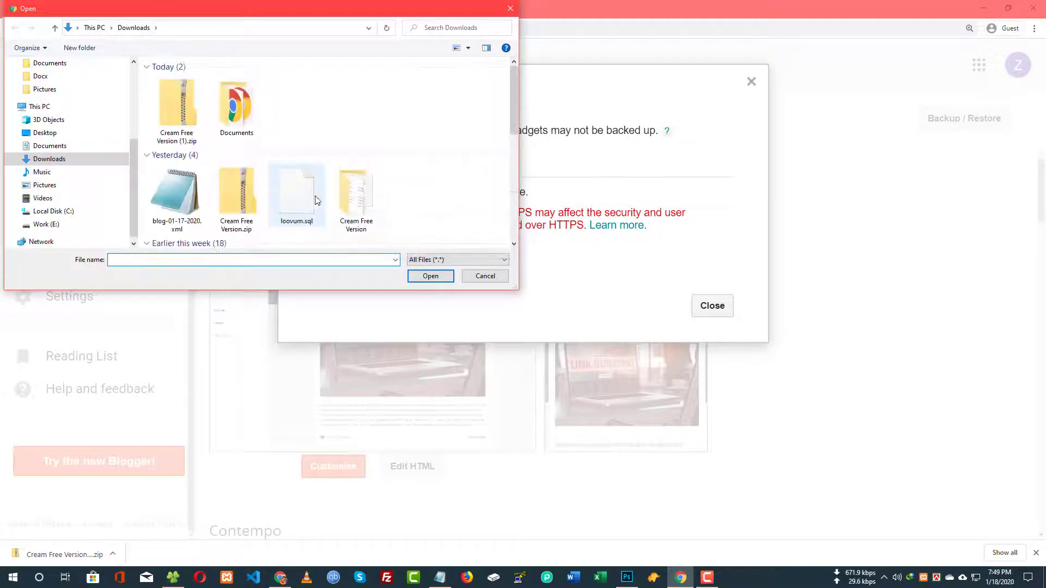
double_click(352, 188)
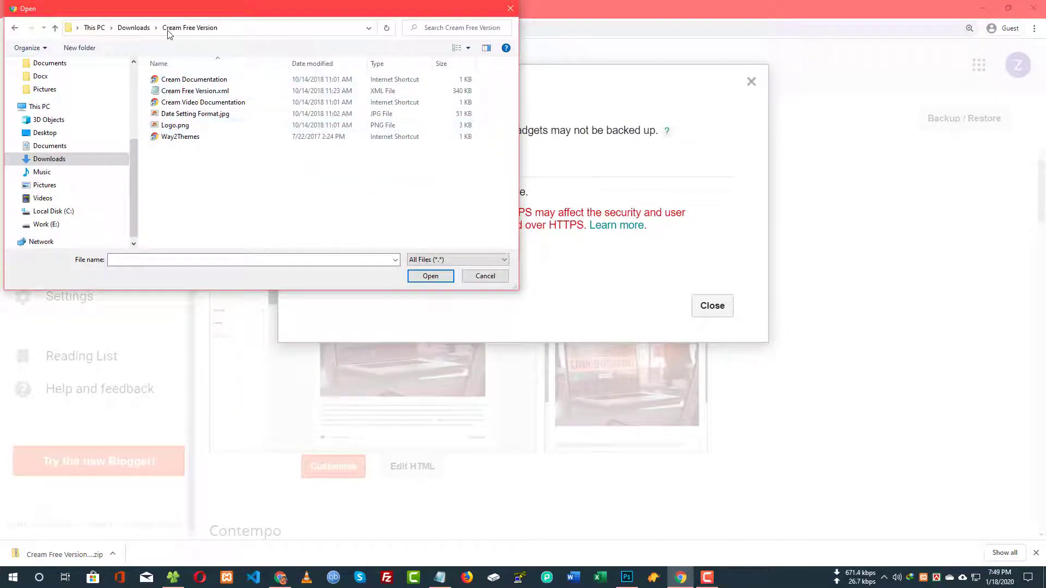
click(195, 93)
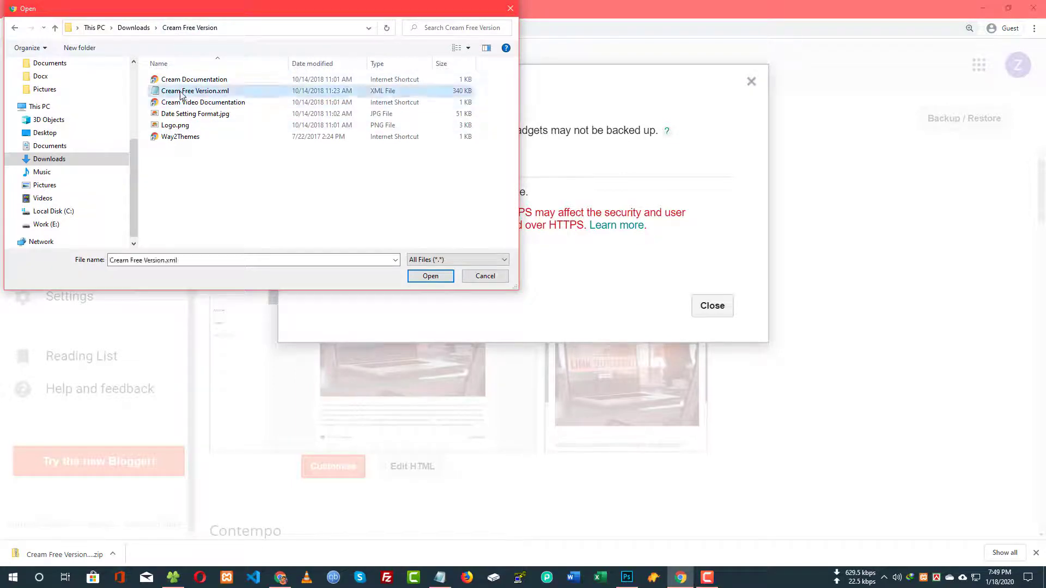
click(431, 276)
click(359, 275)
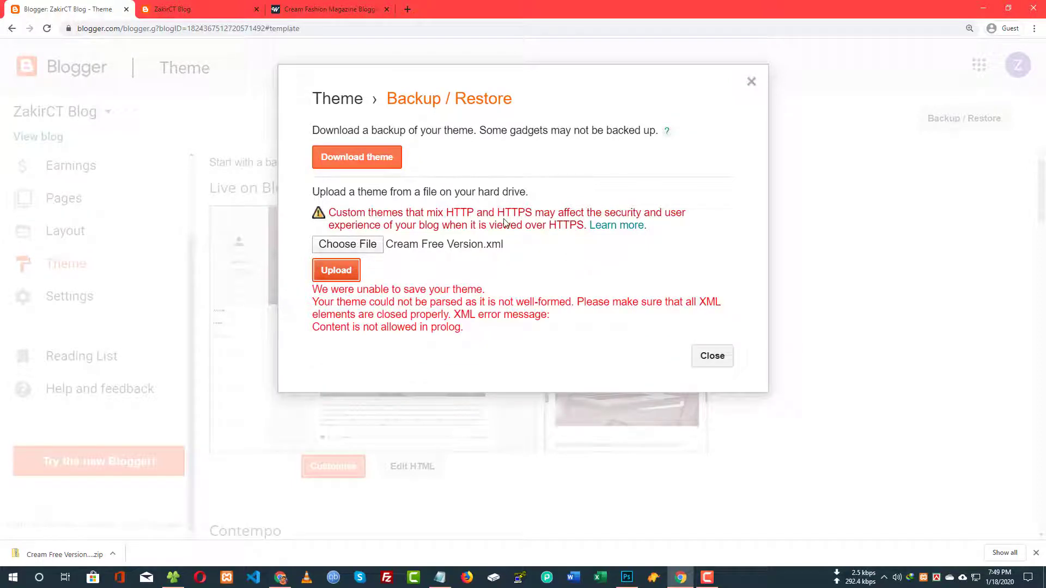
Switch to the file manager, open the Cream Free Version folder in Downloads in a new tab and select Cream Free Version.xml.
click(173, 578)
click(131, 8)
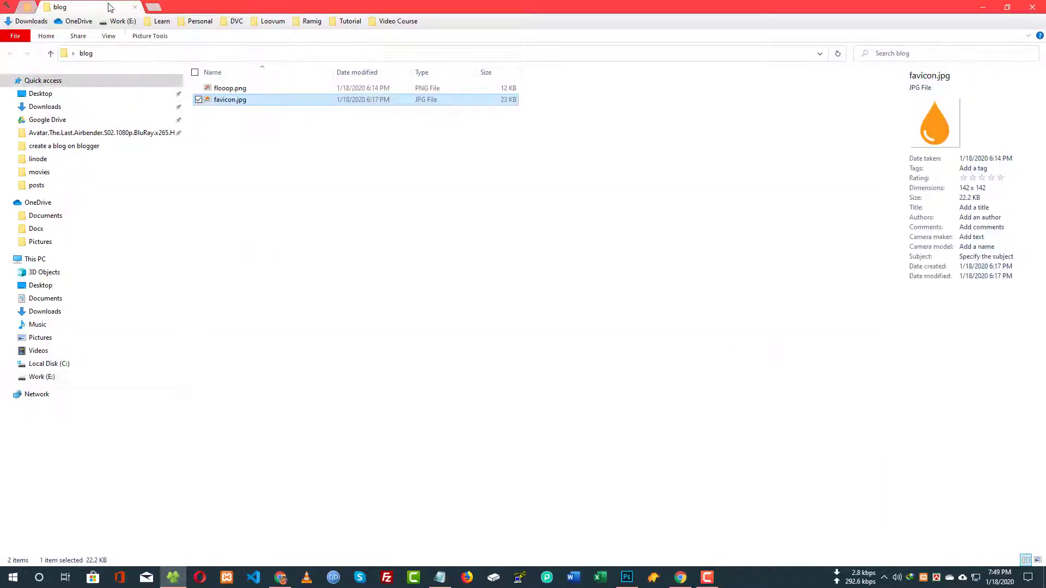
click(153, 7)
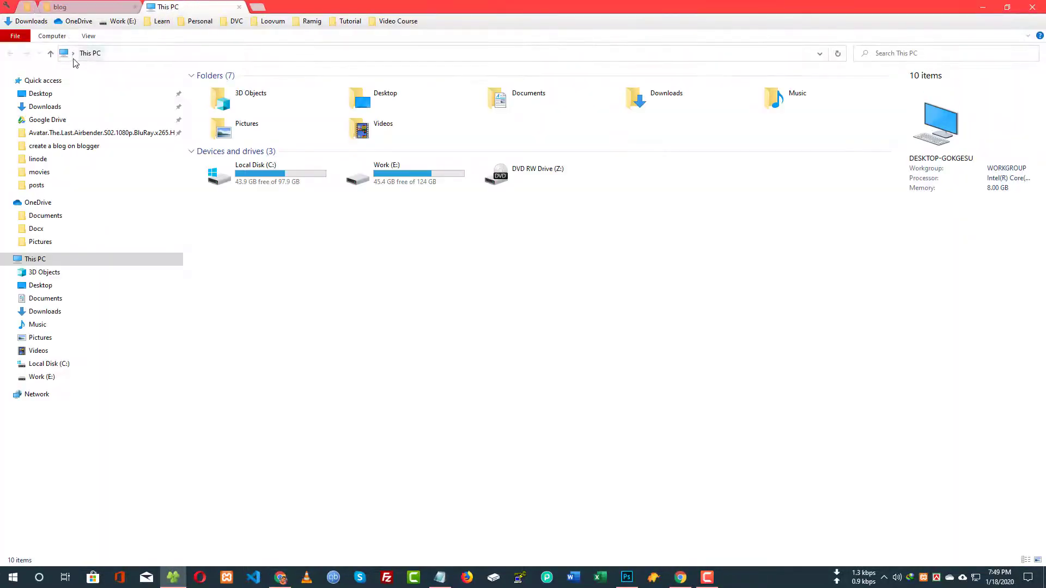
click(45, 106)
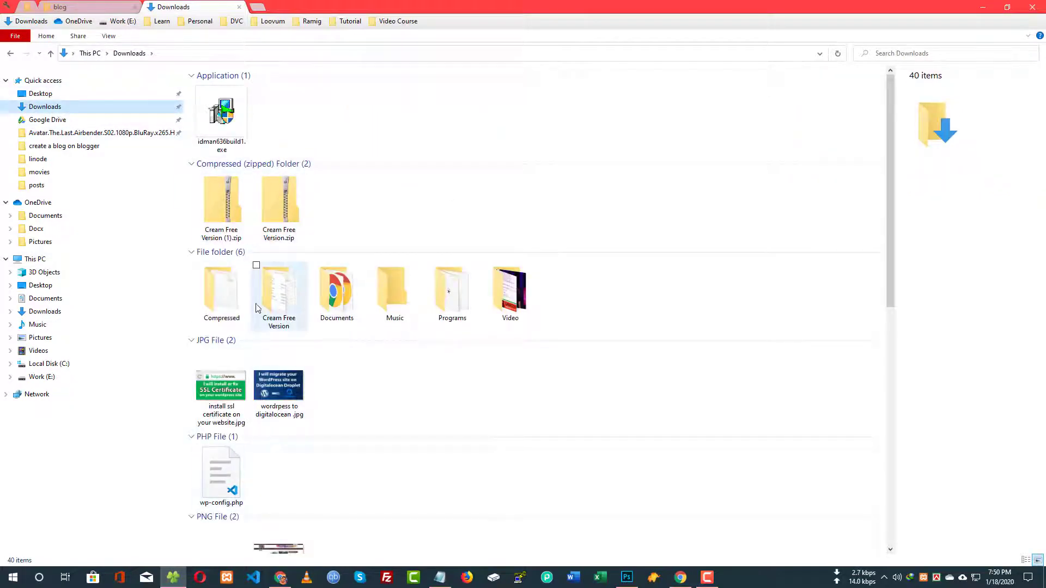
double_click(278, 294)
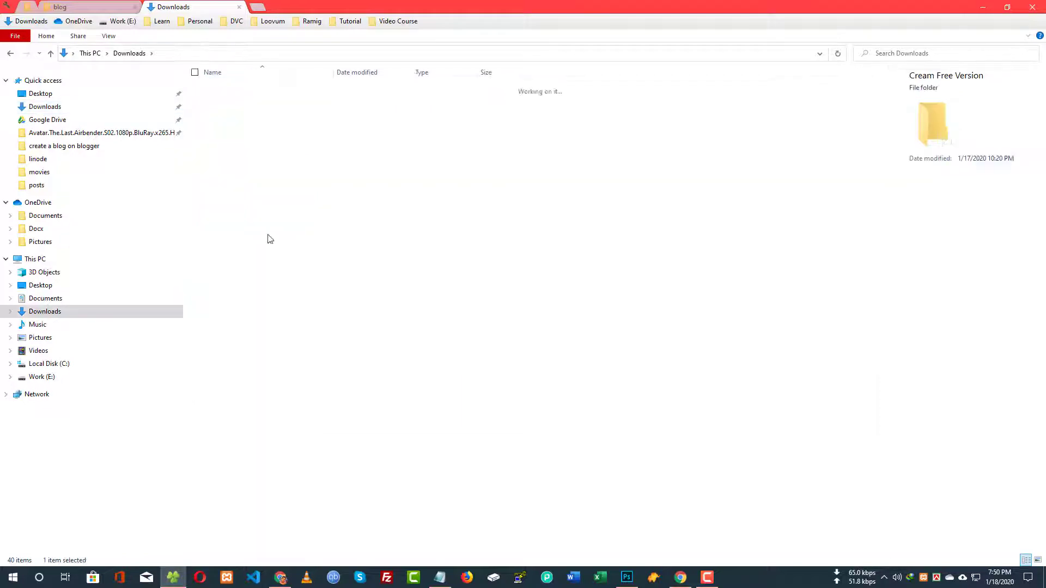
click(251, 101)
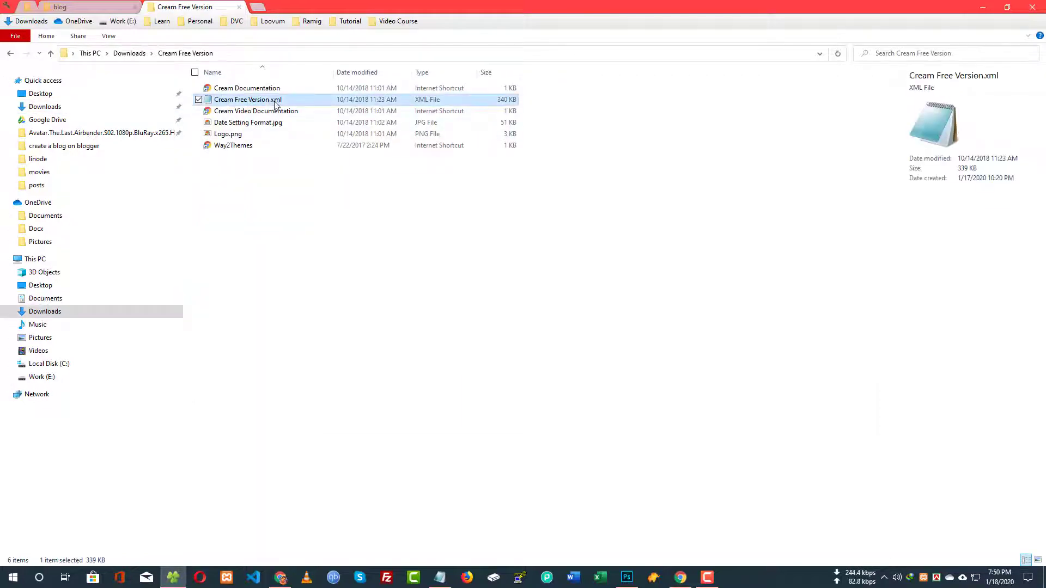
right_click(276, 102)
click(312, 122)
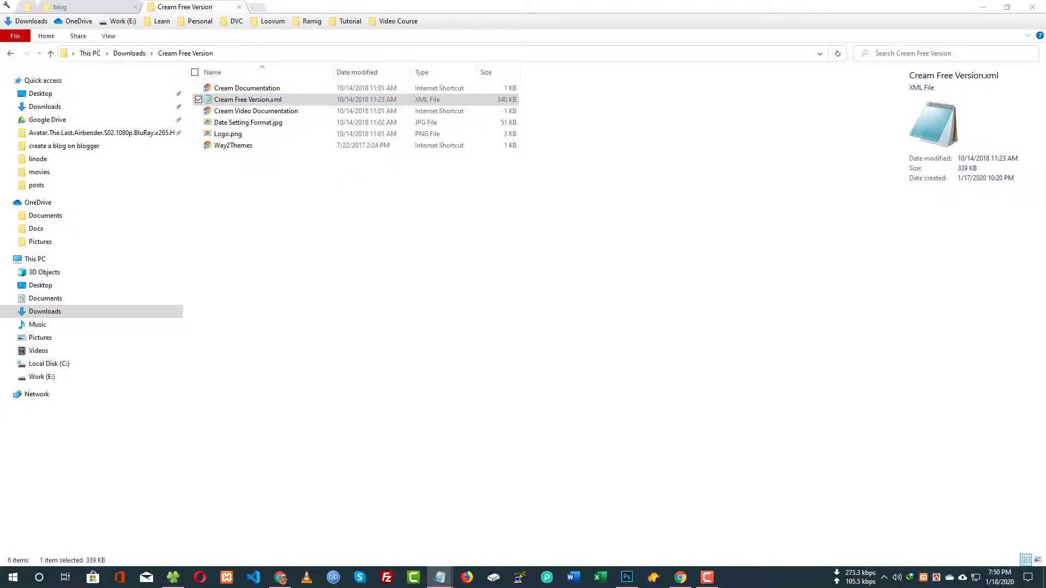
click(1032, 6)
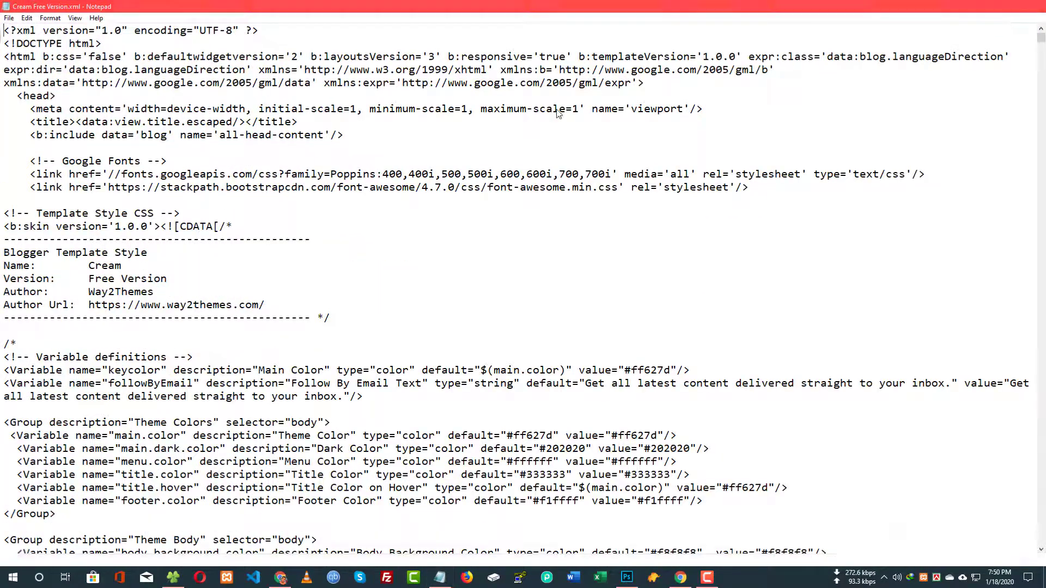
Open Cream Free Version.xml with Notepad, copy its entire code and close the file.
right_click(241, 102)
key(Escape)
right_click(242, 102)
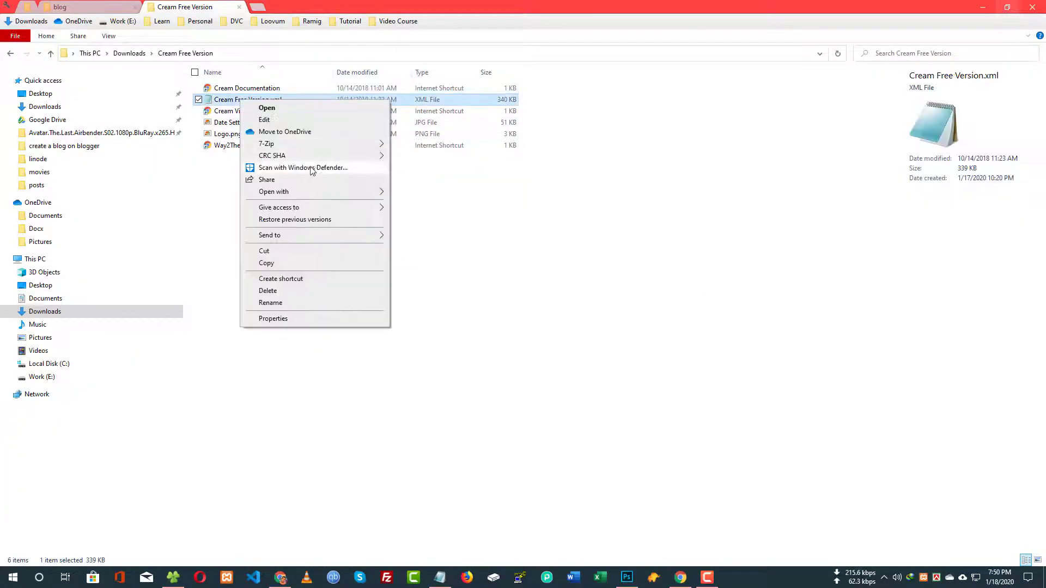
mouse_move(321, 192)
click(439, 194)
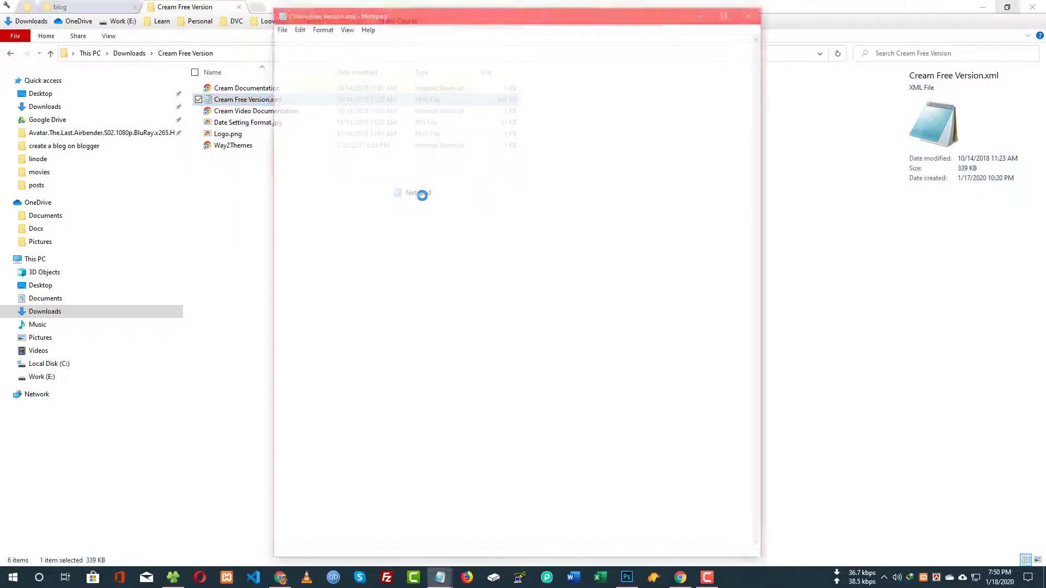
key(ctrl+a)
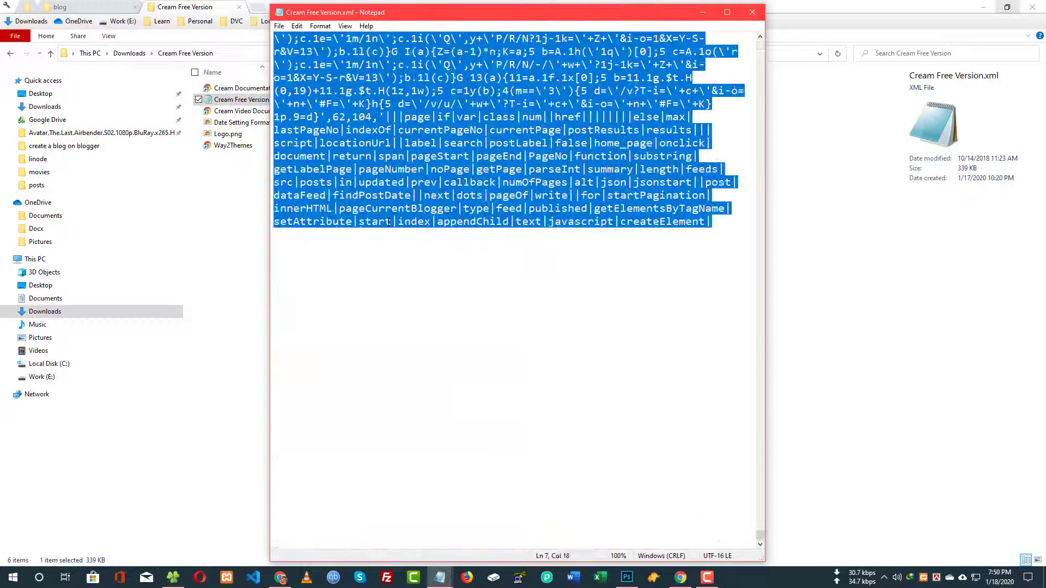
click(752, 13)
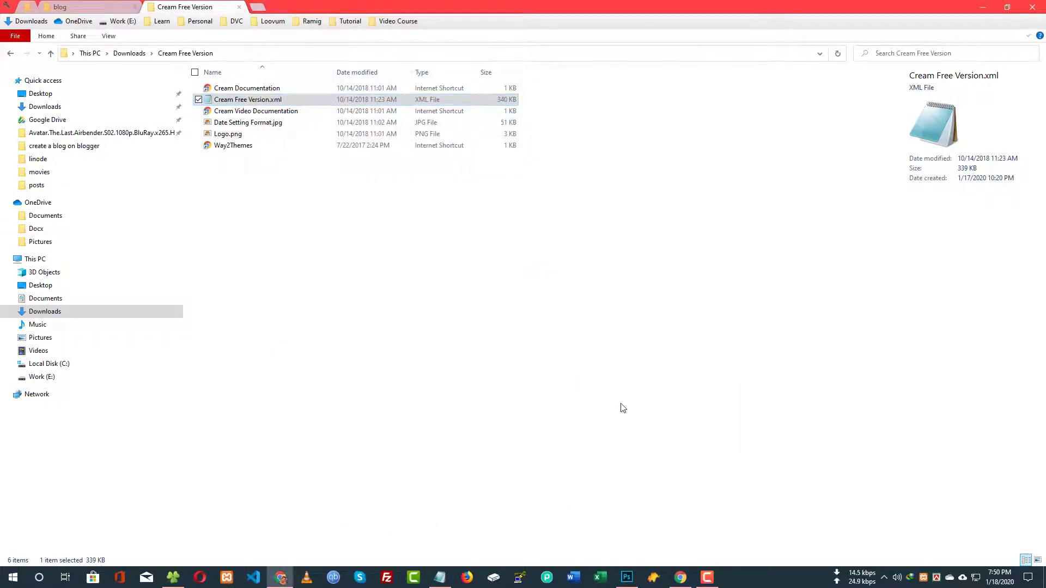
Switch back to the Blogger browser window, close the Backup / Restore dialog and open the theme's HTML for editing.
mouse_move(284, 579)
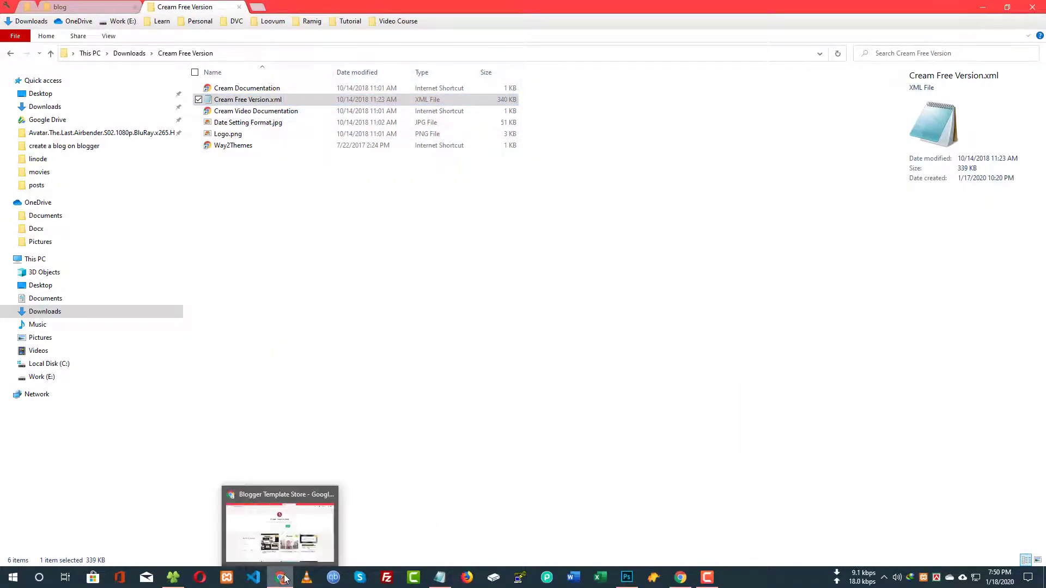
click(635, 504)
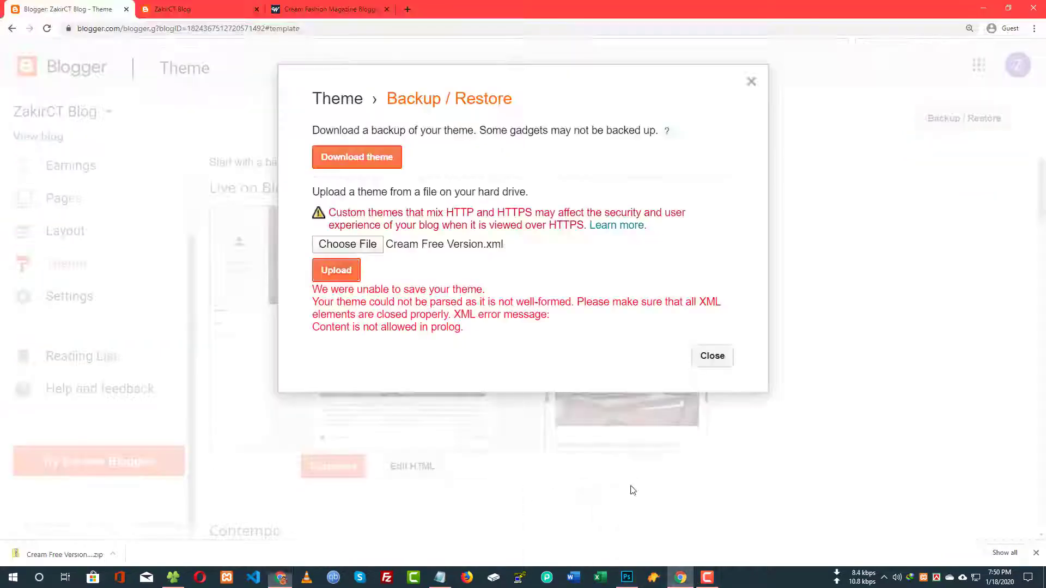
click(751, 81)
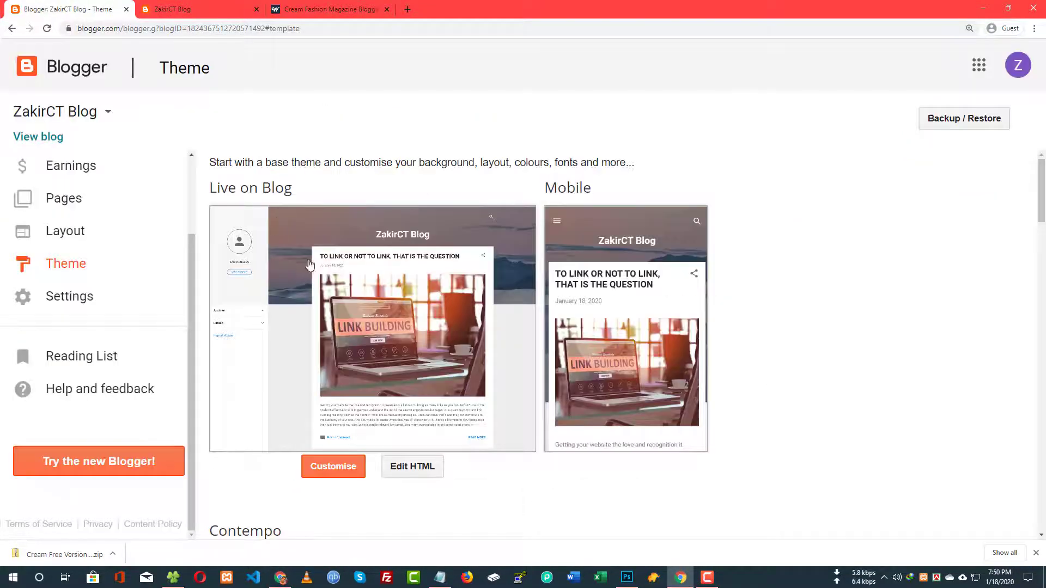
scroll(337, 267, down, 4)
click(411, 252)
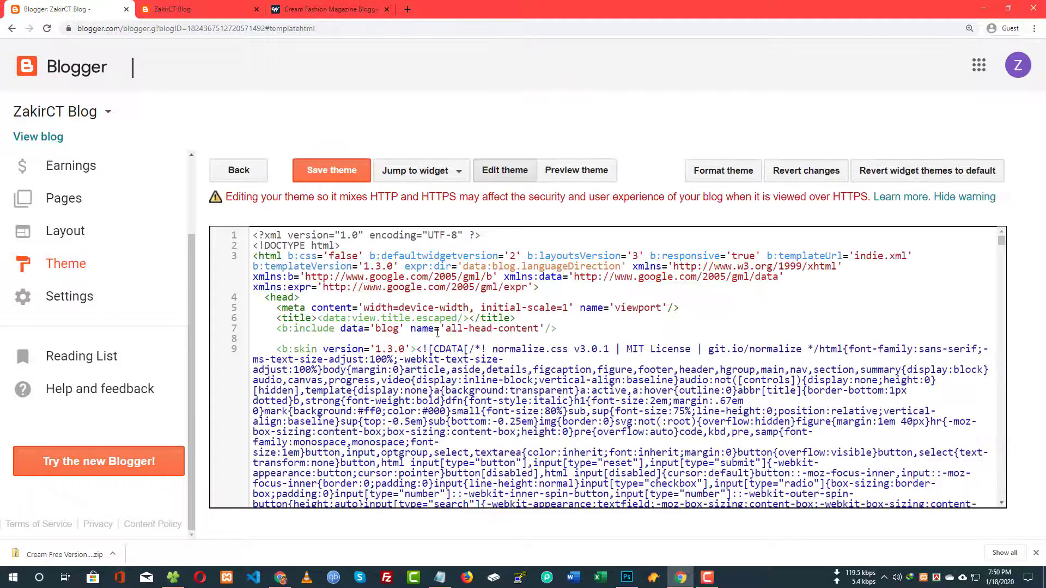
Replace all of the theme's HTML with the copied Cream template code and save the theme.
key(ctrl+a)
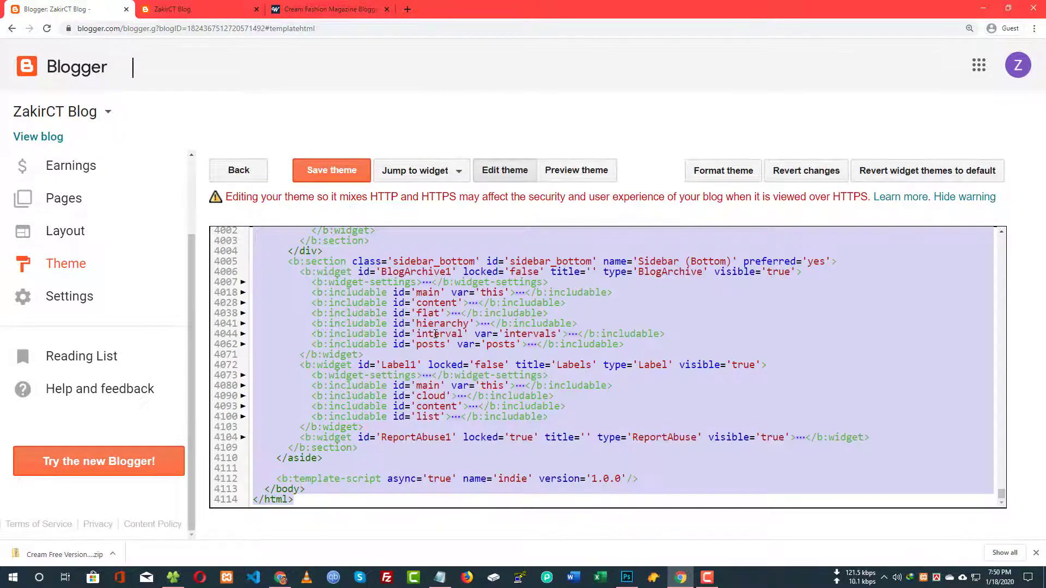
key(Delete)
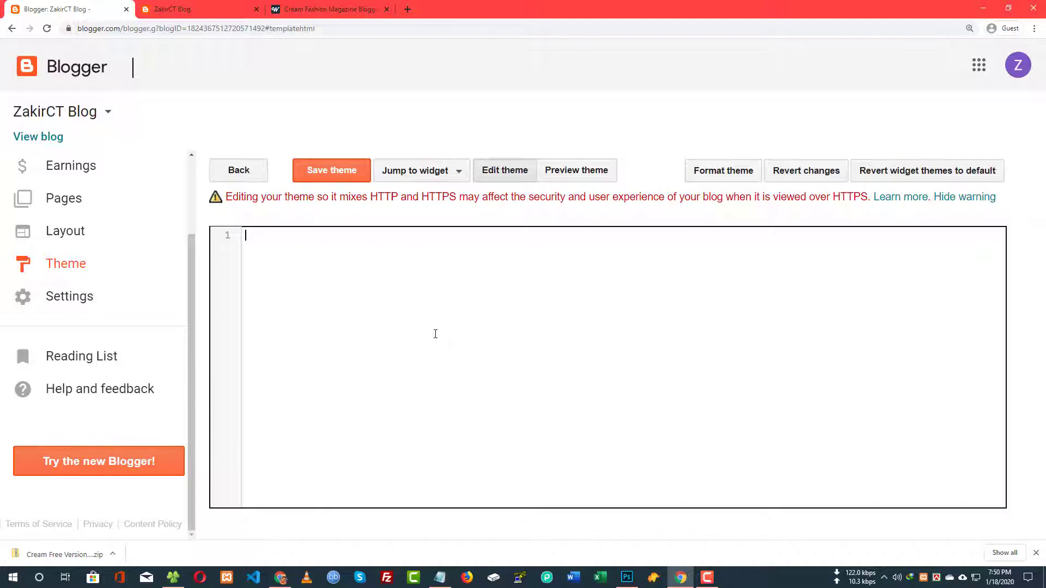
key(ctrl+v)
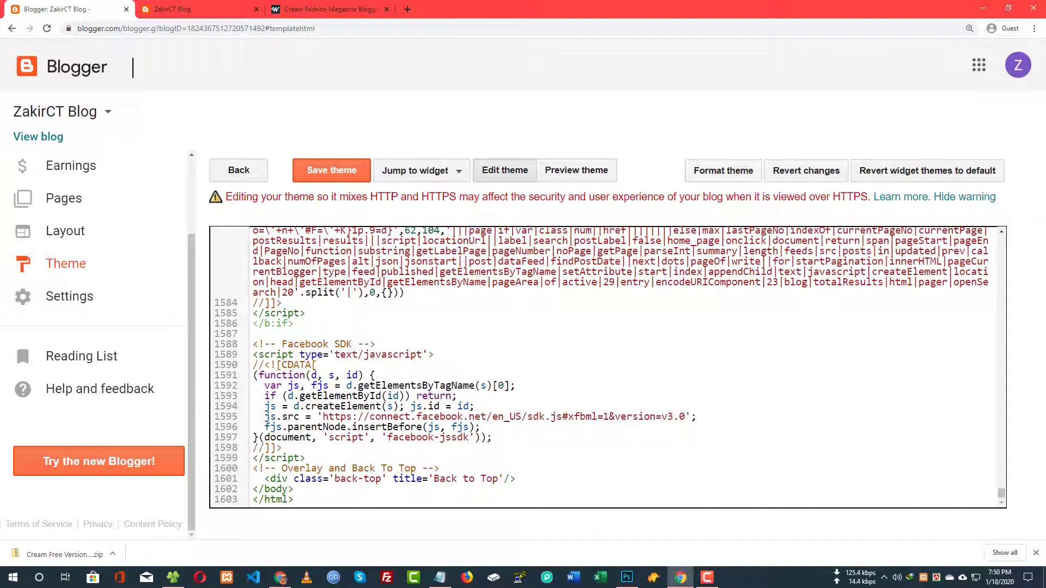
scroll(496, 347, up, 10)
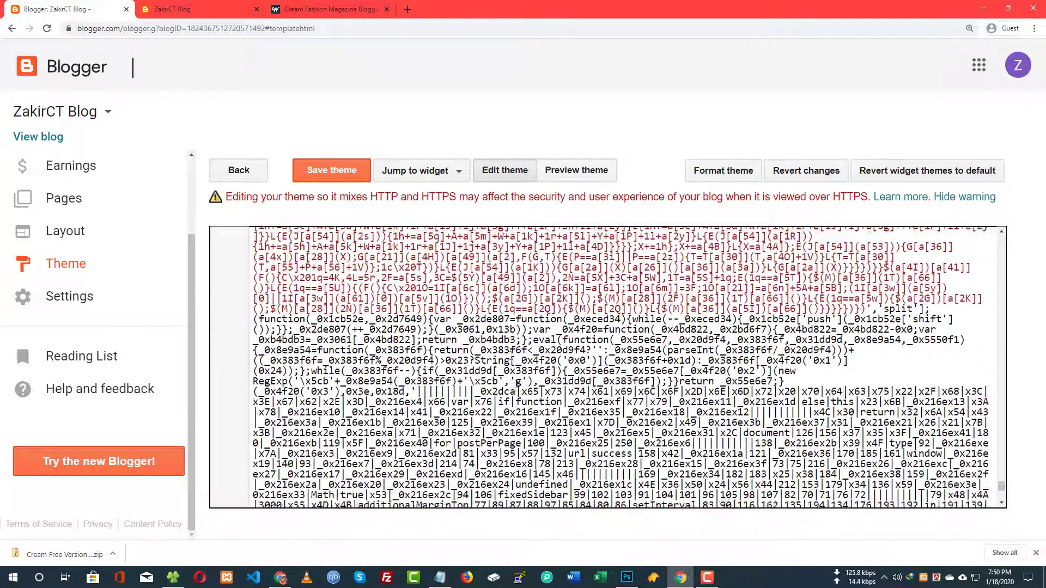
click(337, 174)
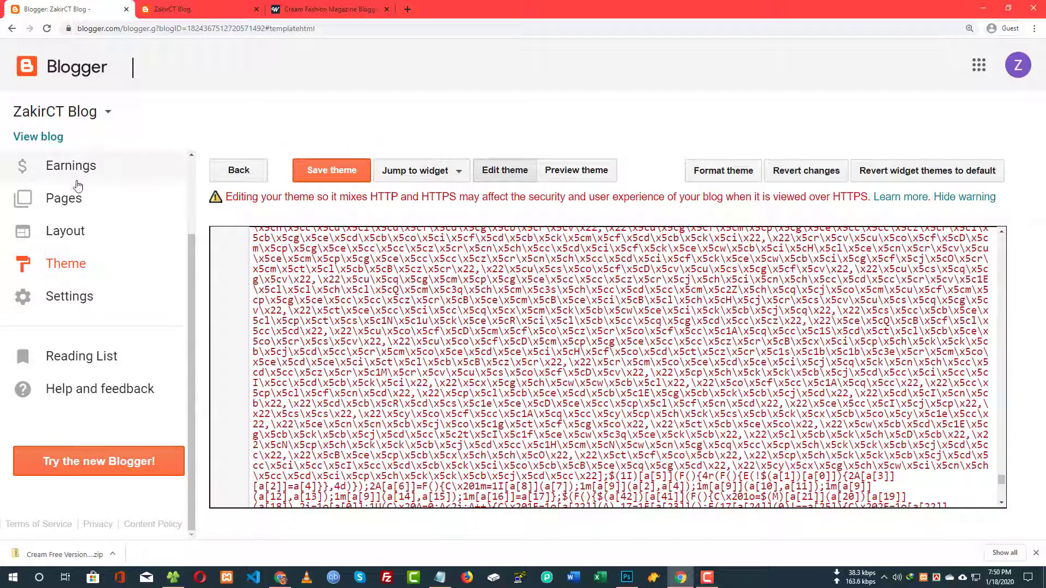
View the live blog, close the Cream template page, and examine the new theme's header, menu, posts, sidebar and footer.
click(40, 136)
middle_click(342, 7)
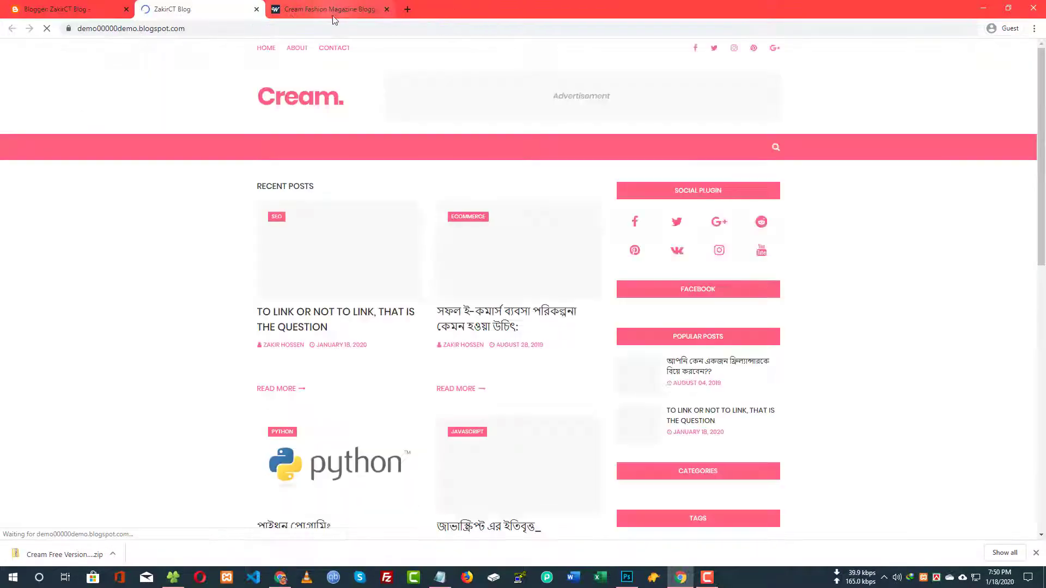
middle_click(342, 7)
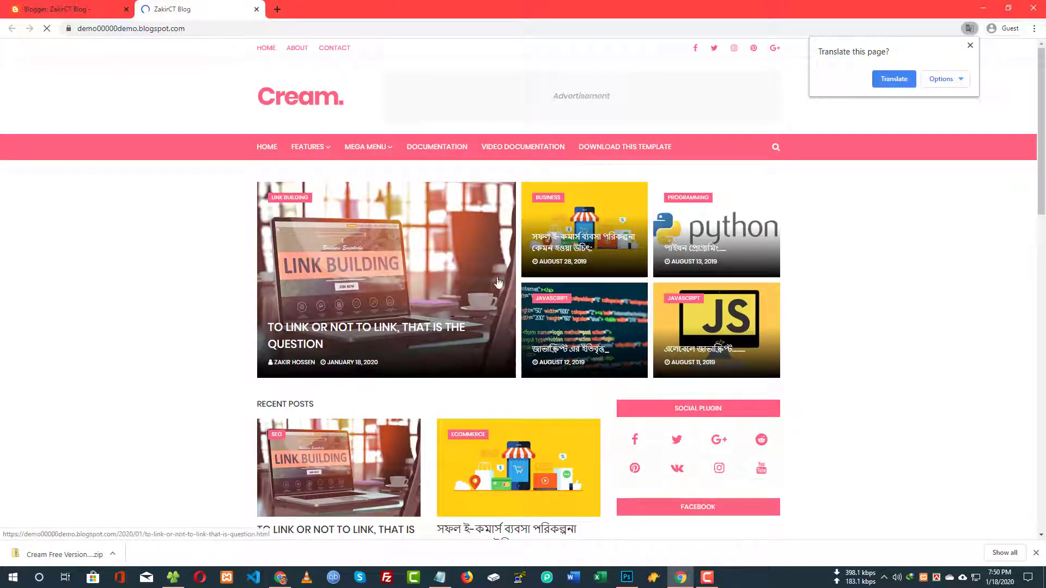
scroll(789, 251, down, 6)
scroll(789, 246, down, 2)
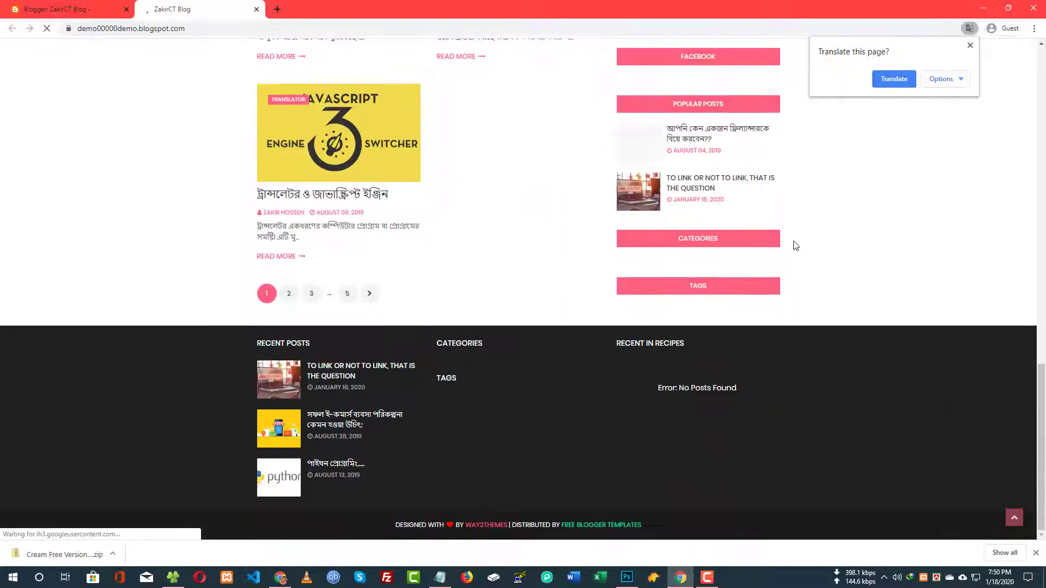
scroll(737, 372, up, 9)
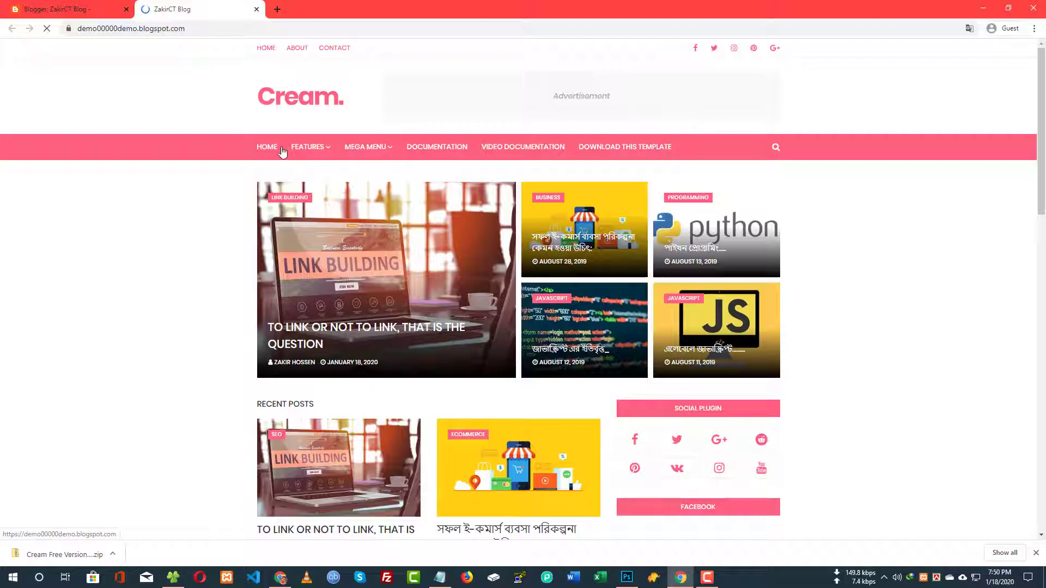
scroll(706, 308, down, 4)
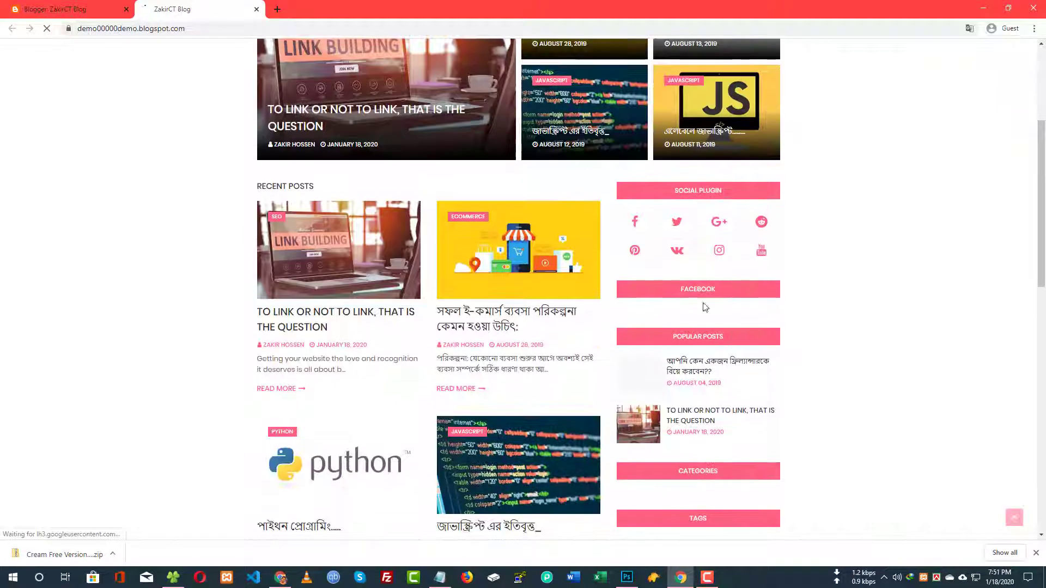
scroll(705, 324, down, 14)
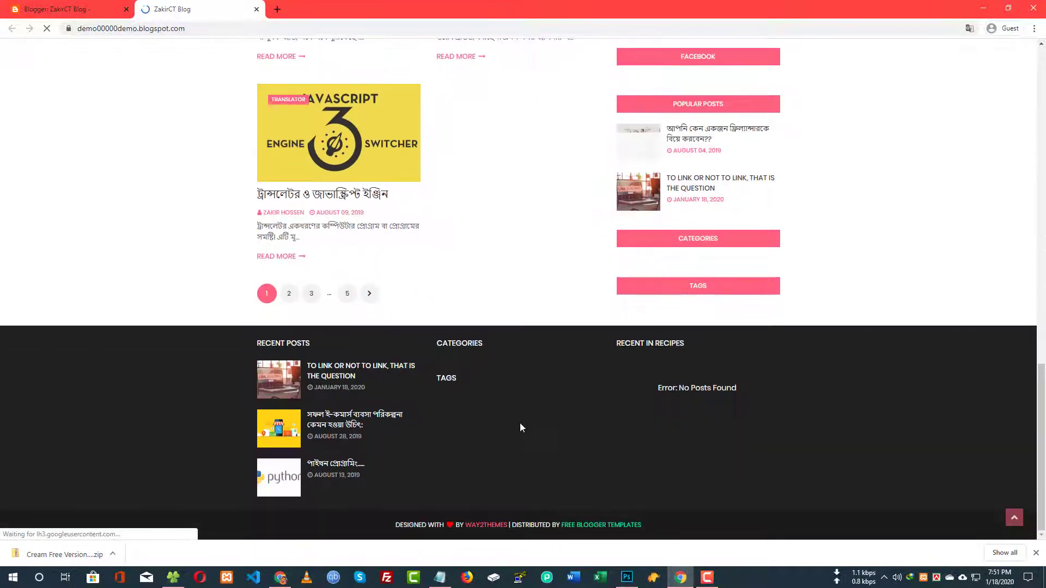
click(1035, 552)
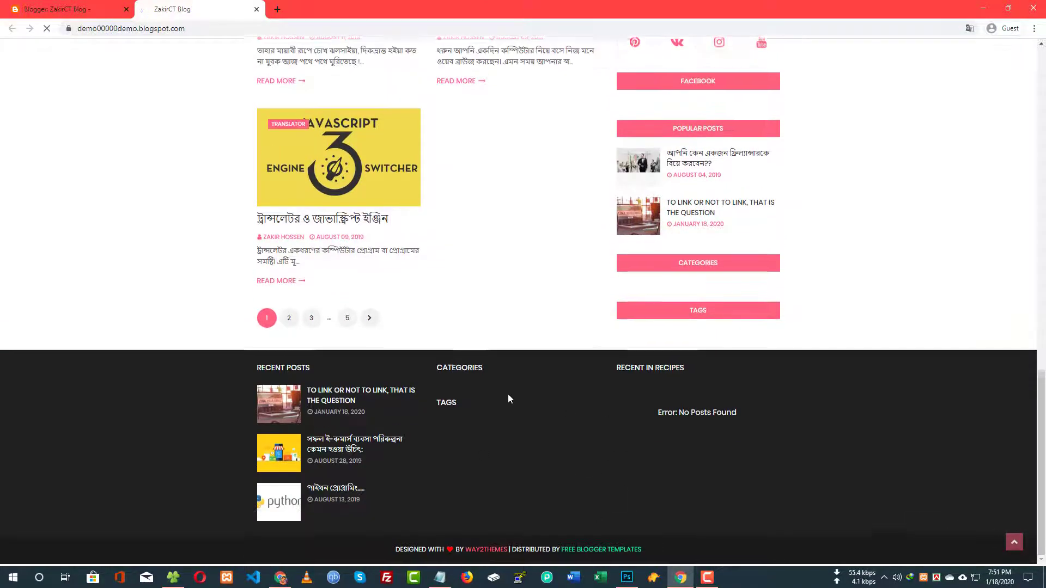
scroll(480, 390, up, 20)
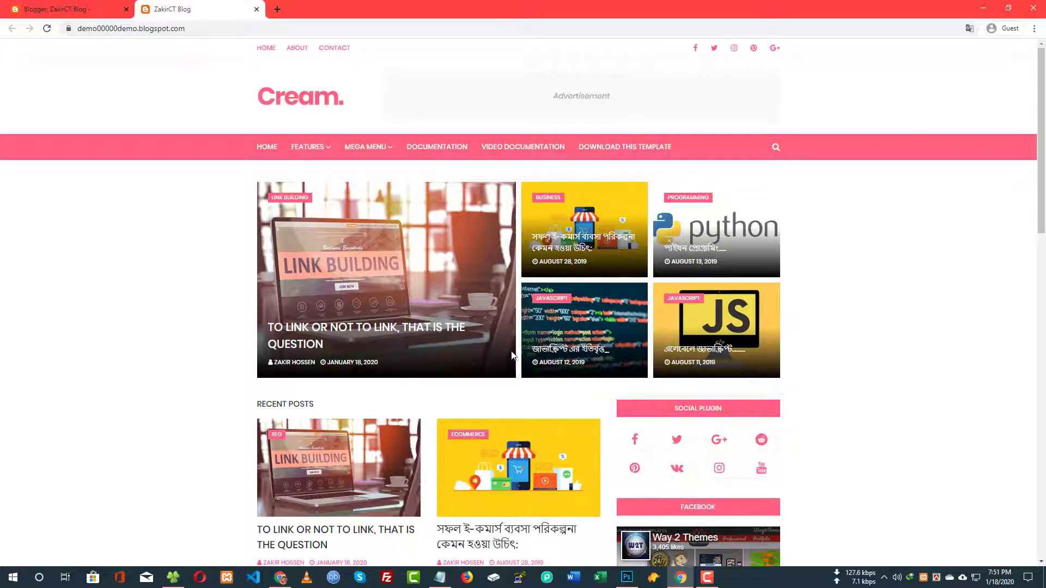
key(alt+Tab)
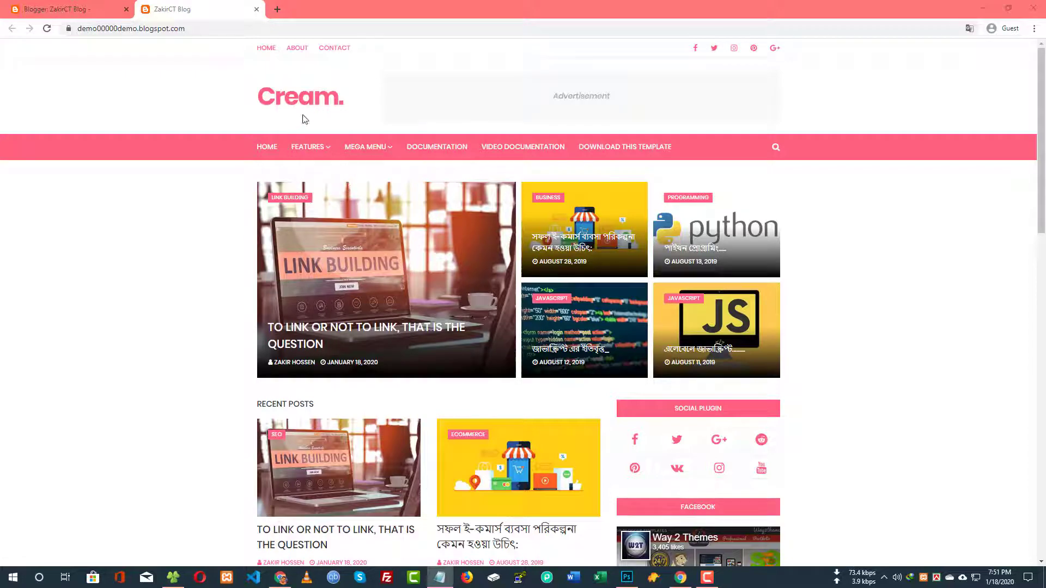
Return to the Blogger dashboard and open the blog's Layout page at the Header Logo section.
click(55, 8)
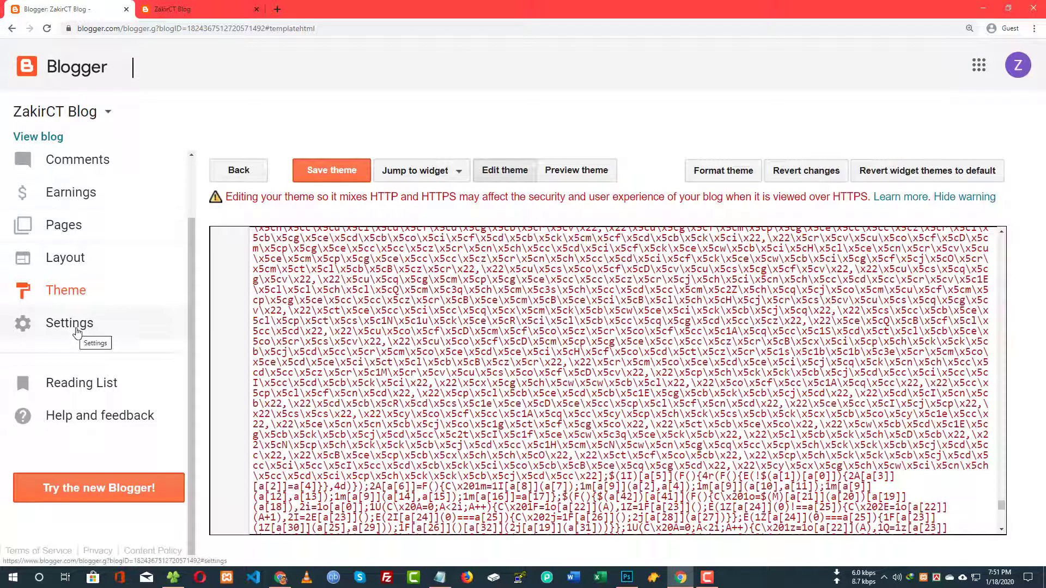
scroll(76, 338, up, 1)
click(78, 349)
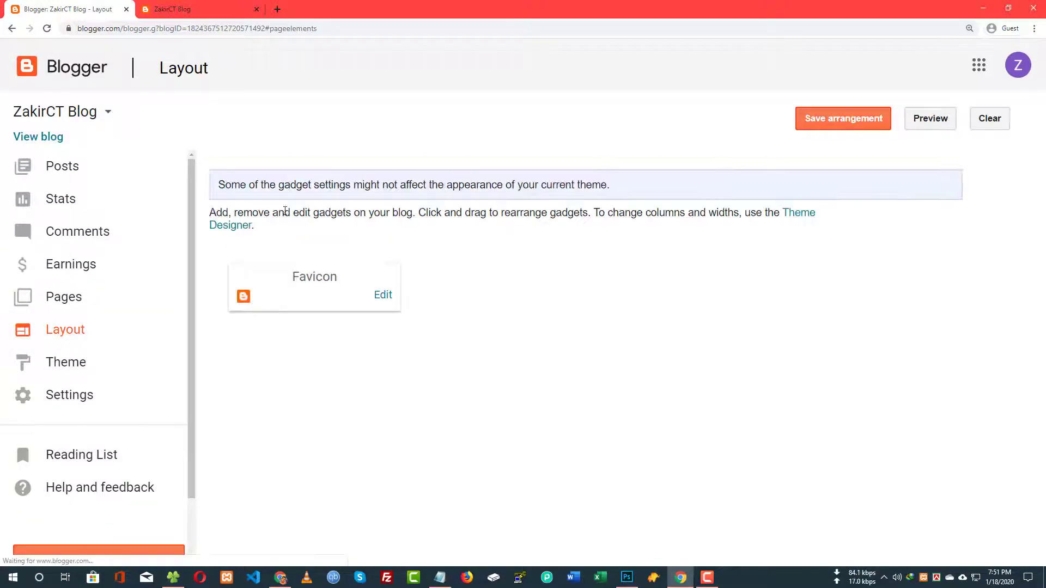
scroll(299, 285, down, 3)
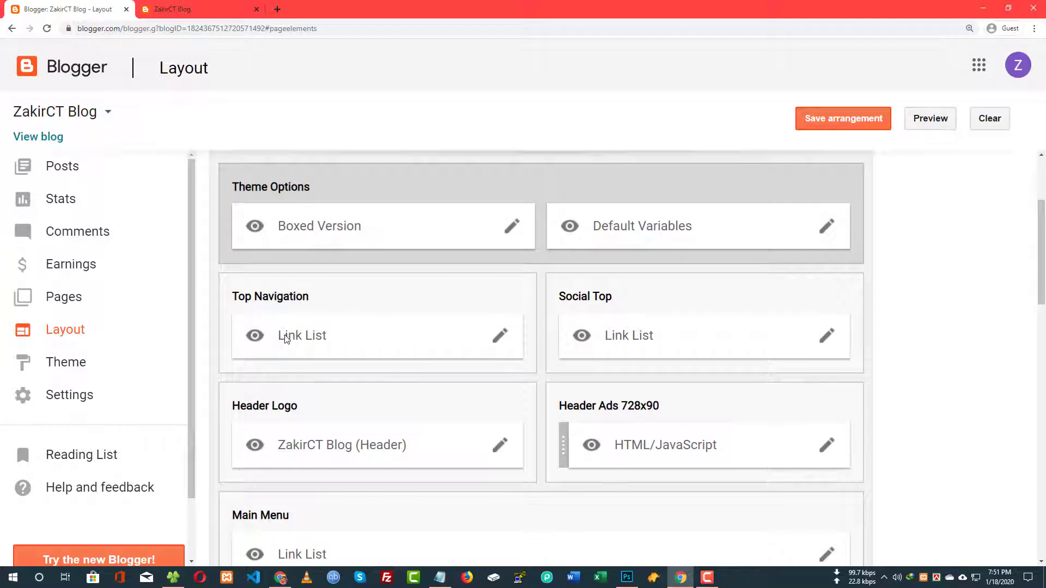
scroll(286, 338, down, 2)
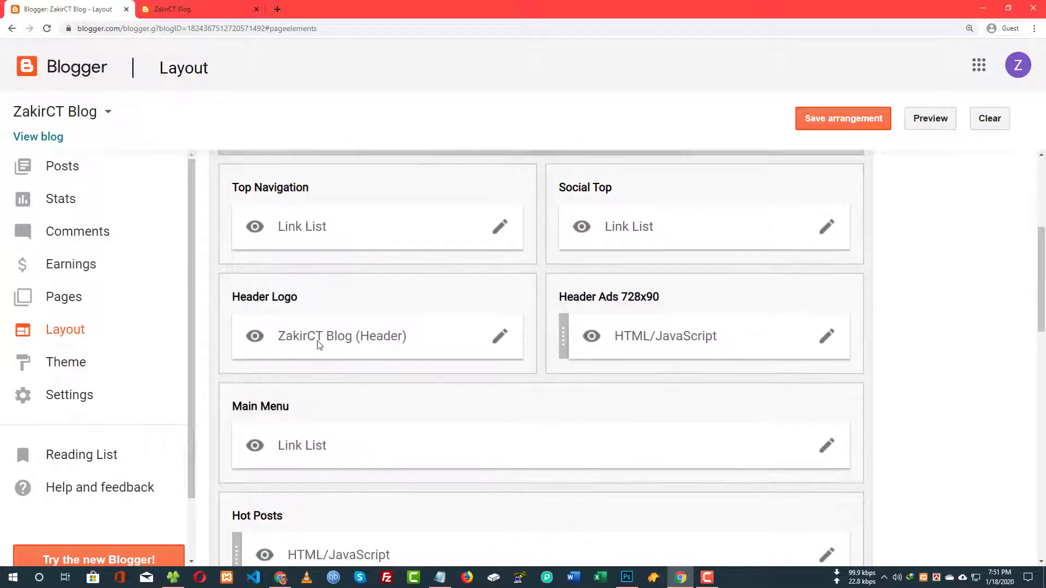
Replace the Header Logo gadget's image with flooop.png from the blog folder on the Desktop and save the gadget.
click(499, 336)
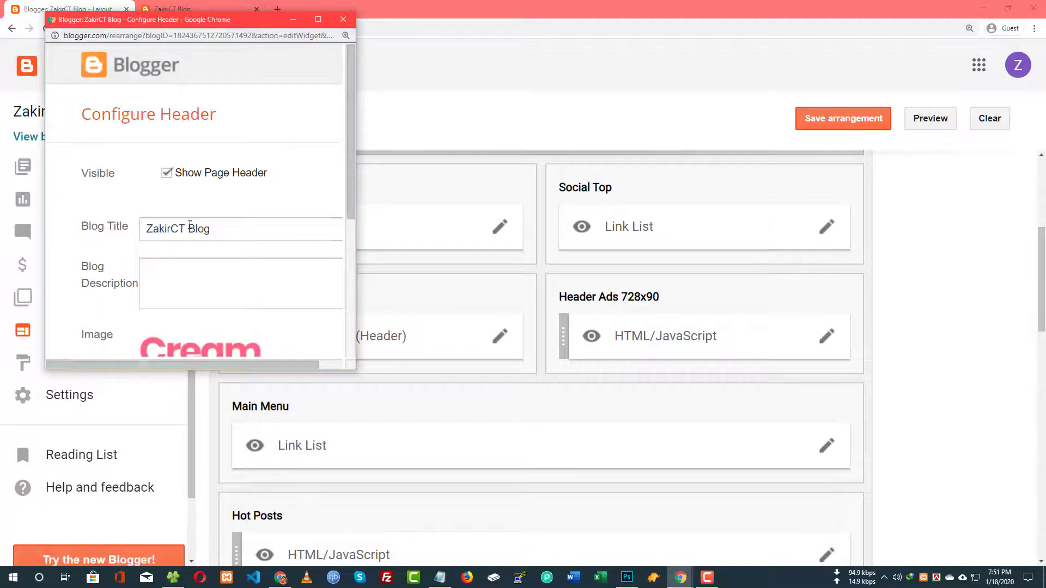
scroll(189, 225, down, 3)
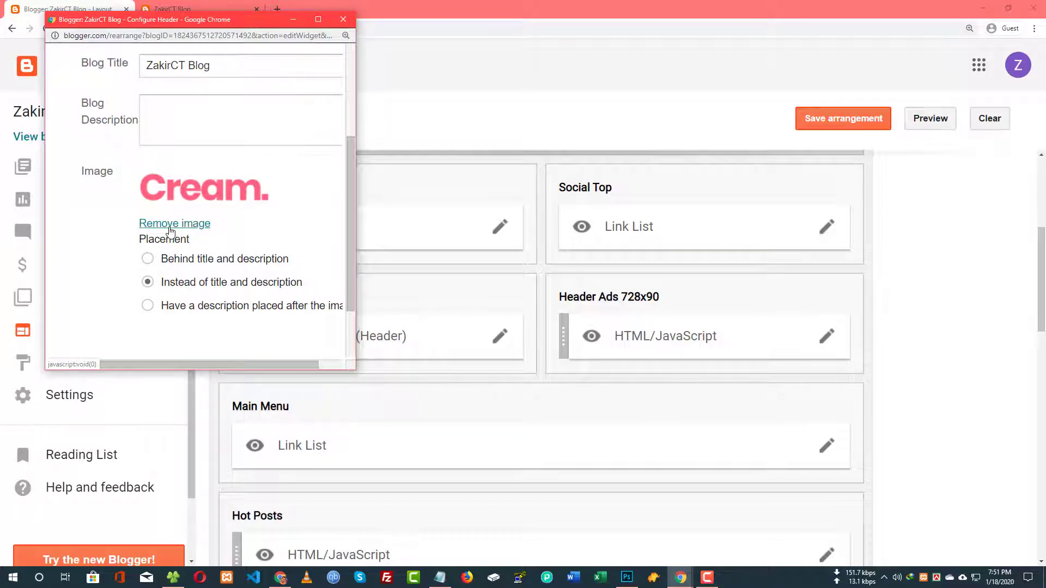
click(185, 228)
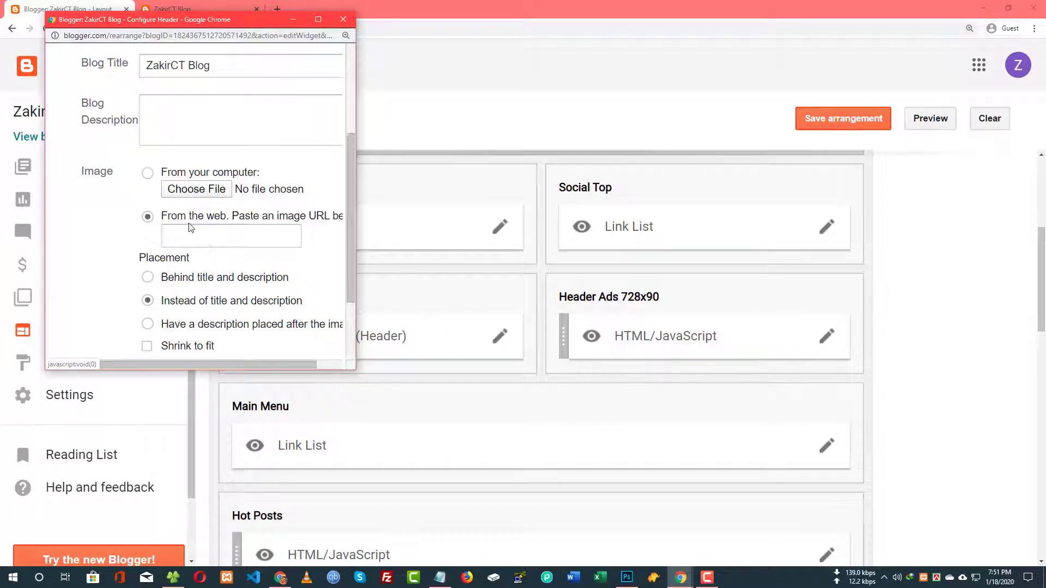
click(207, 191)
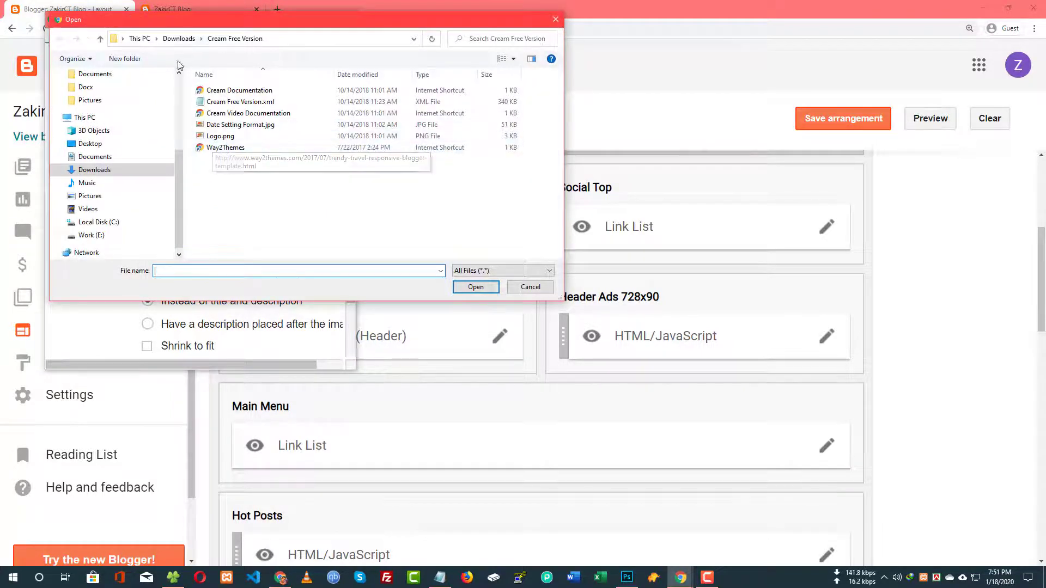
click(90, 144)
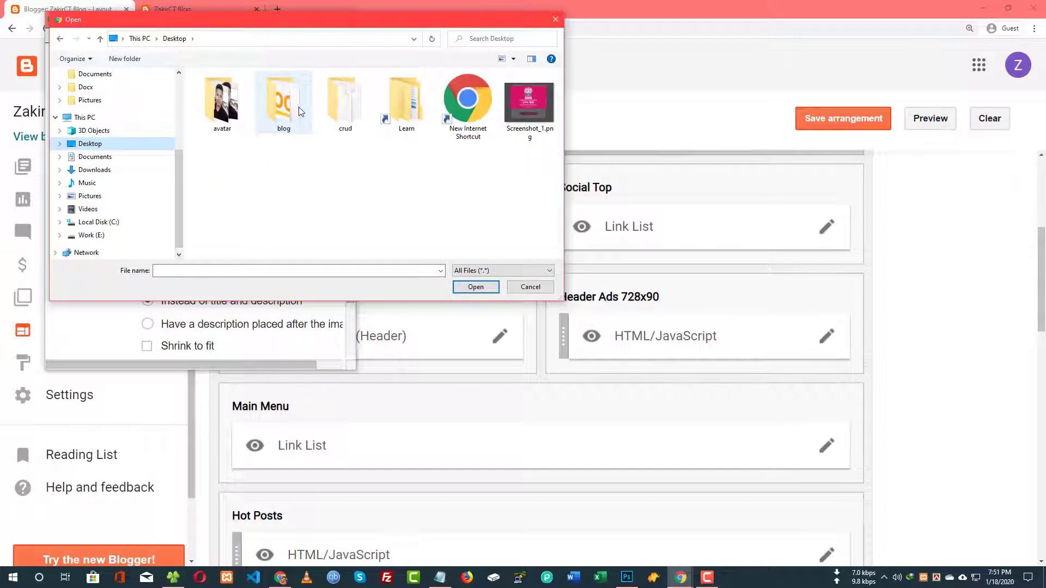
double_click(299, 106)
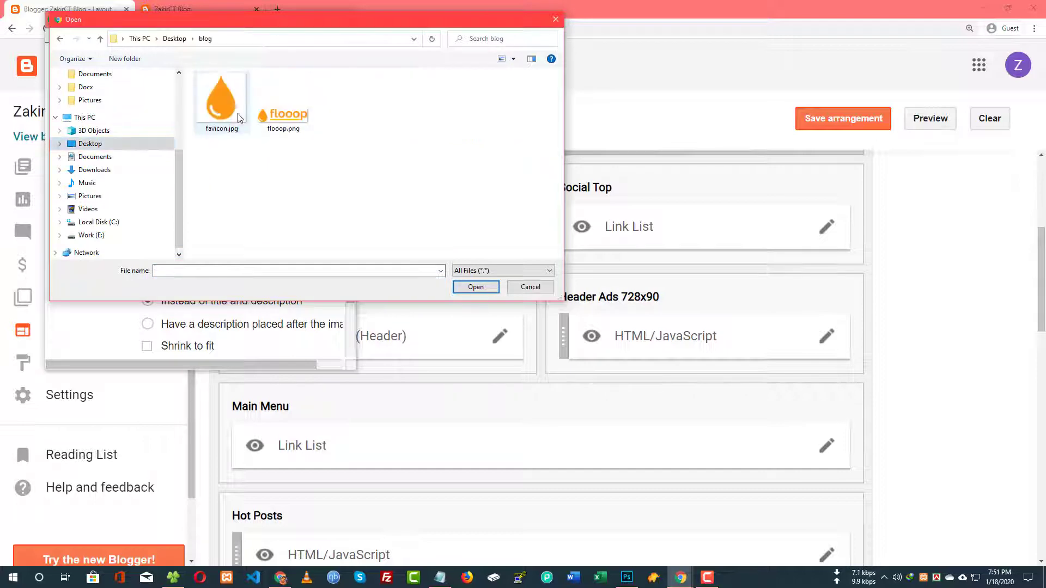
double_click(289, 119)
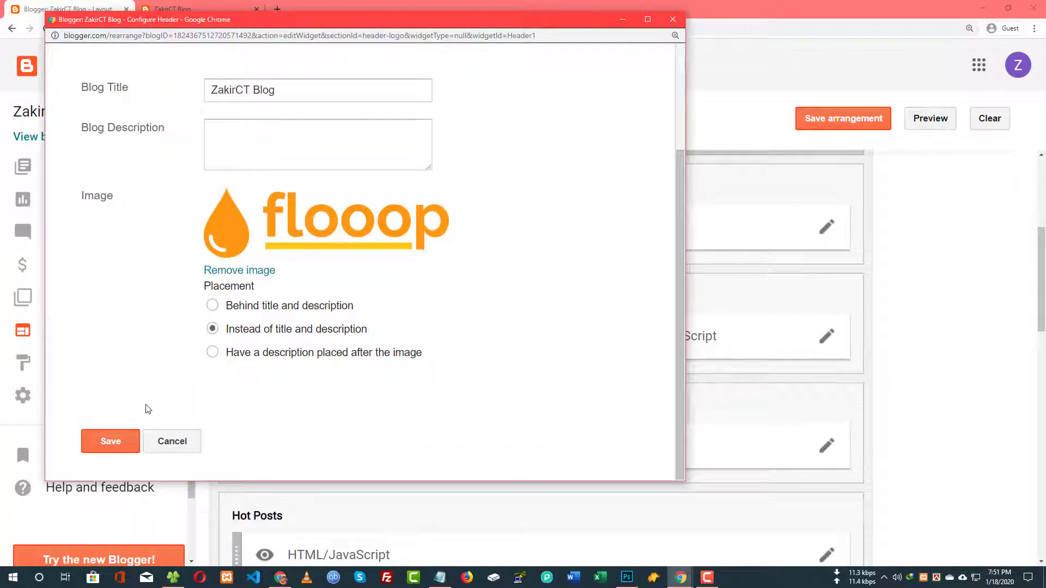
click(101, 441)
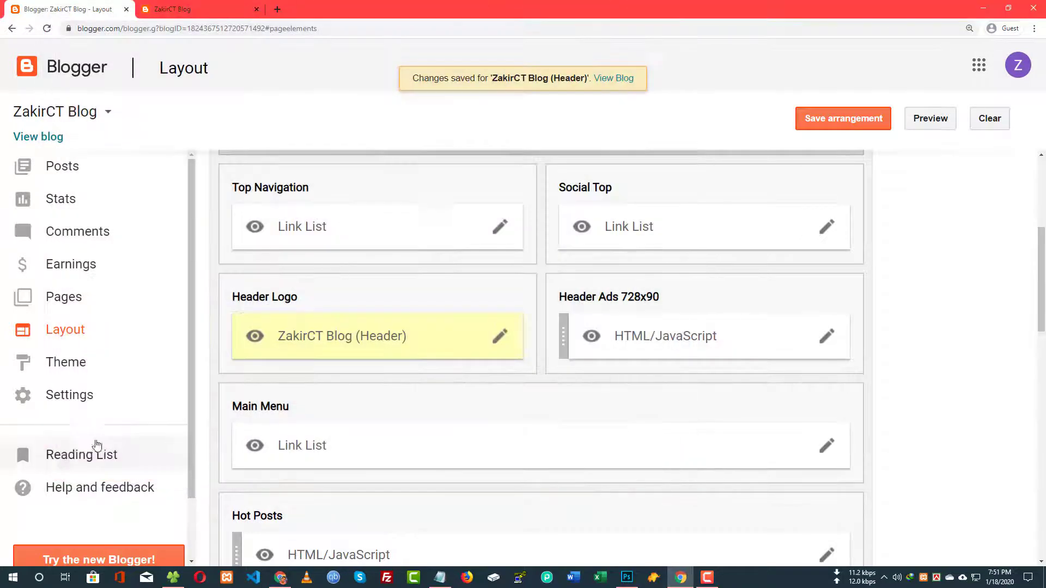
Re-upload flooop.png as the Header Logo gadget's image, place it instead of title and description, and save the gadget.
click(500, 340)
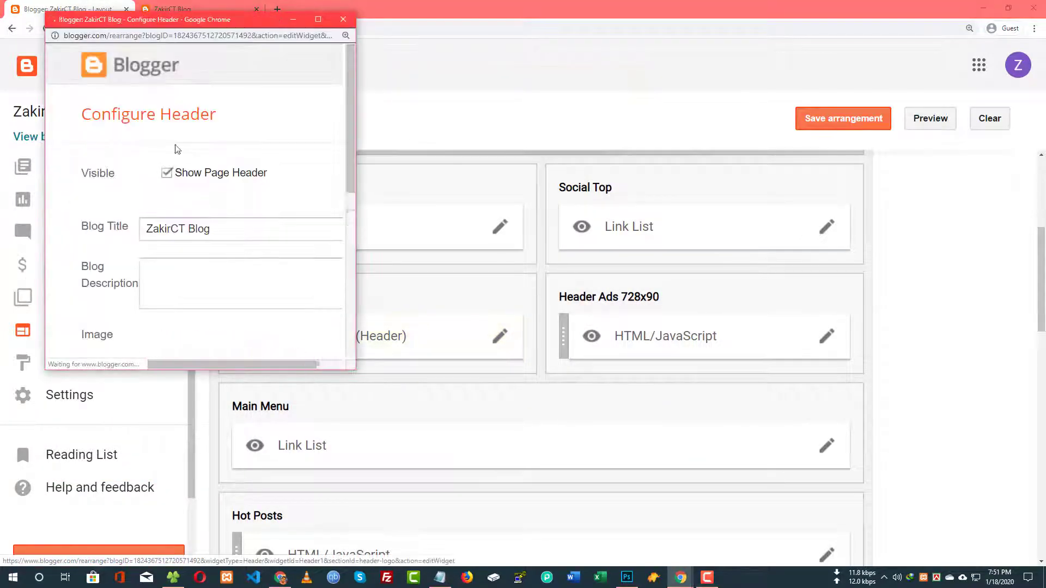
drag(350, 371, 834, 541)
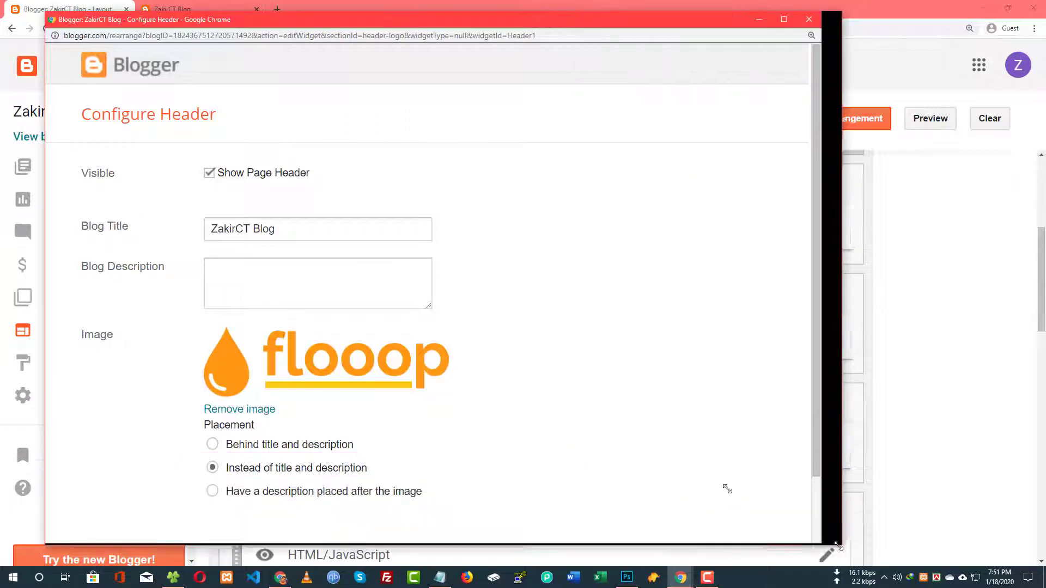
click(134, 232)
scroll(249, 423, down, 2)
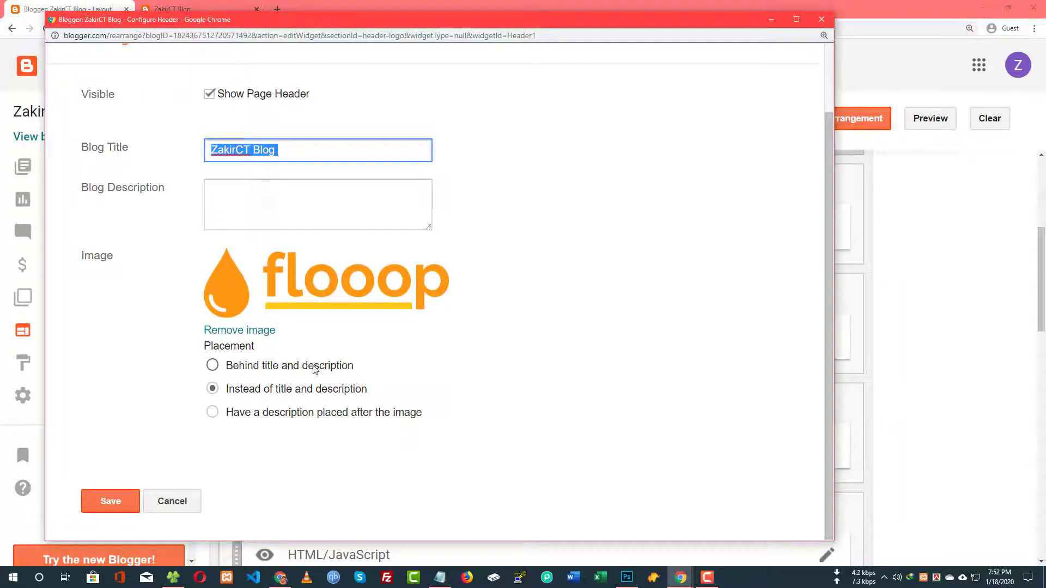
click(246, 331)
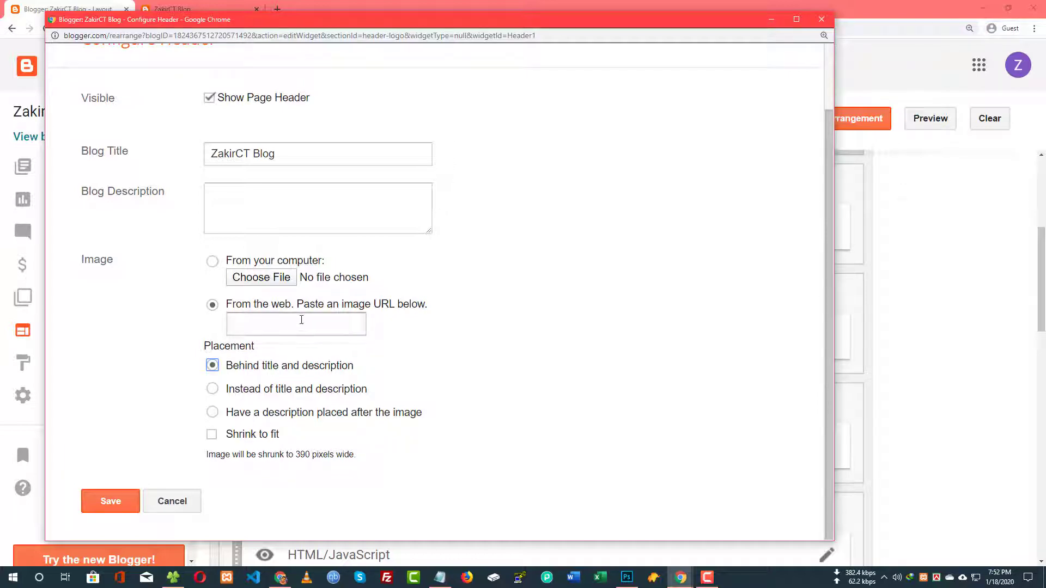
click(280, 278)
double_click(287, 113)
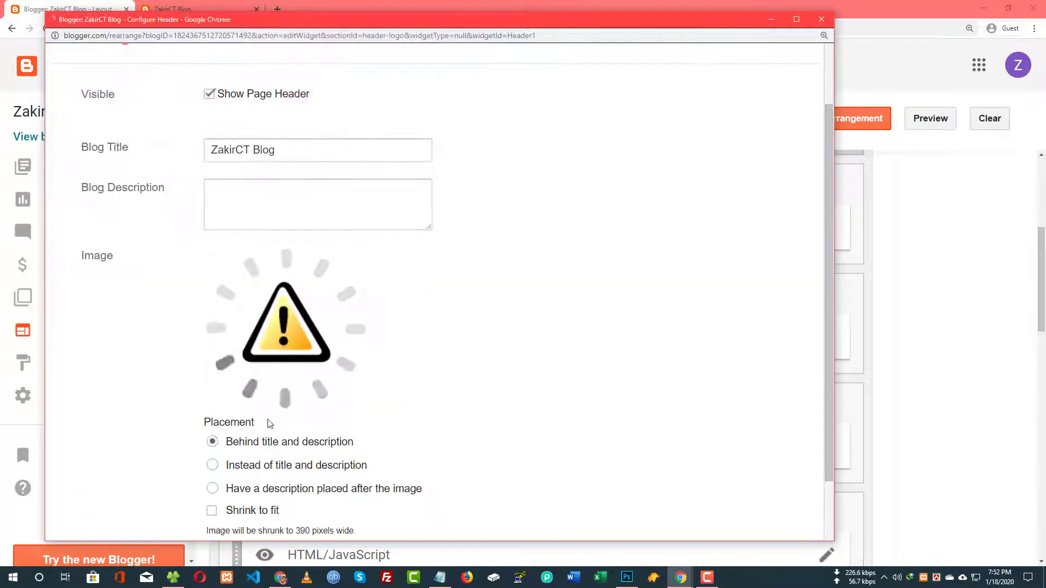
click(267, 390)
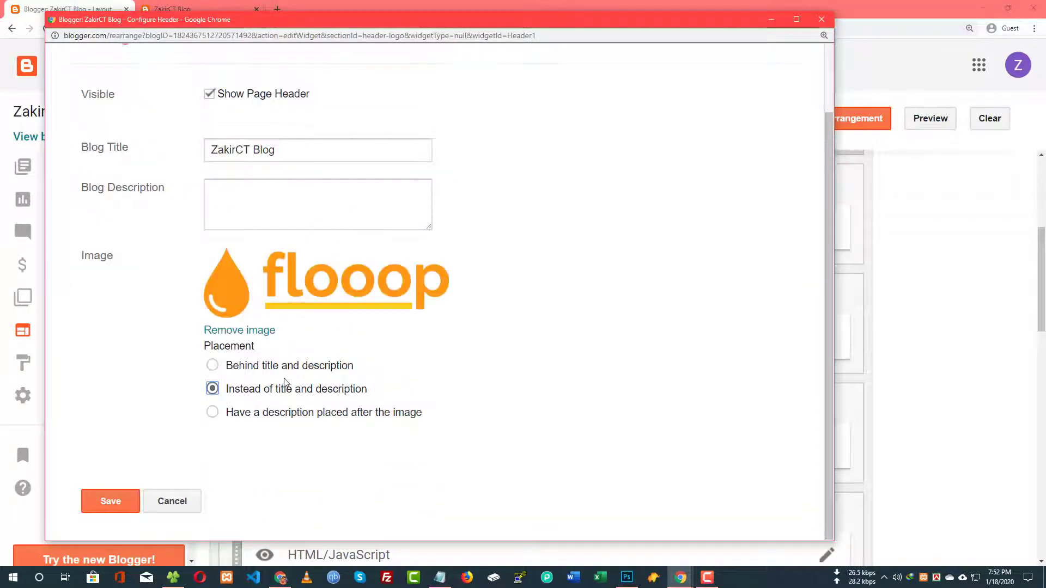
click(104, 498)
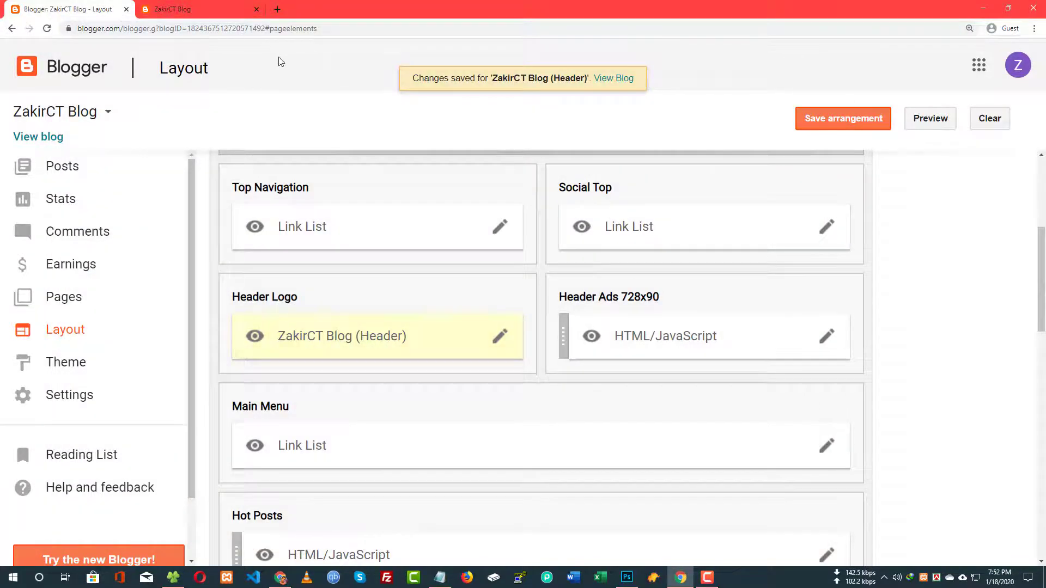
Reload the live blog and check its header logo and browser tab icon.
click(172, 9)
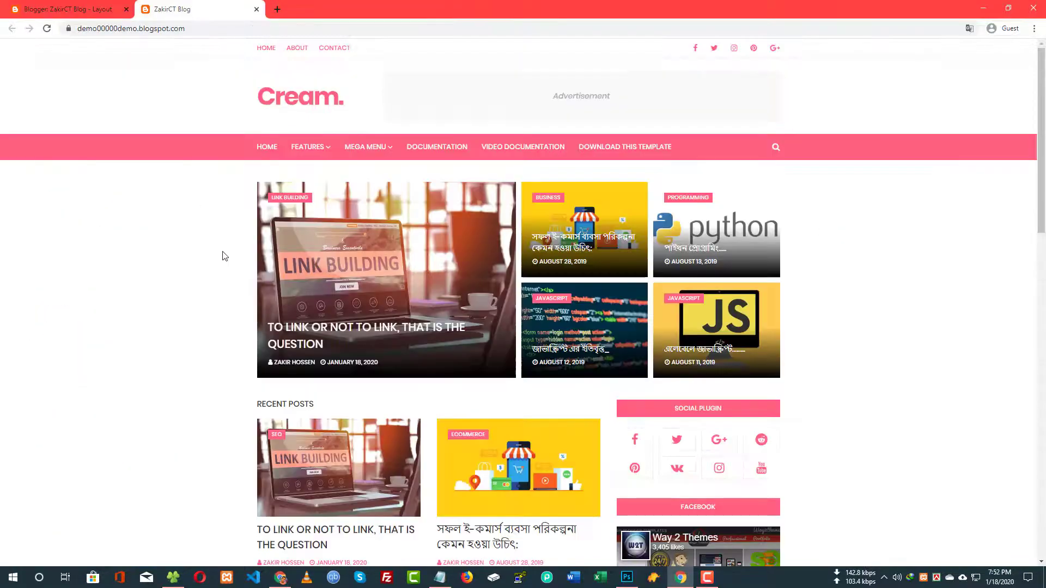
key(F5)
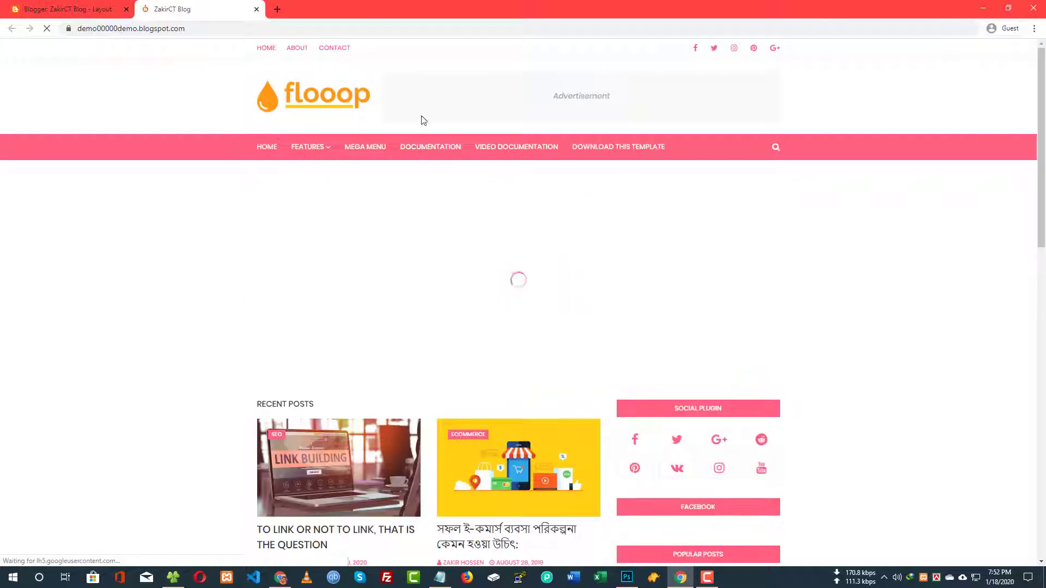
click(98, 10)
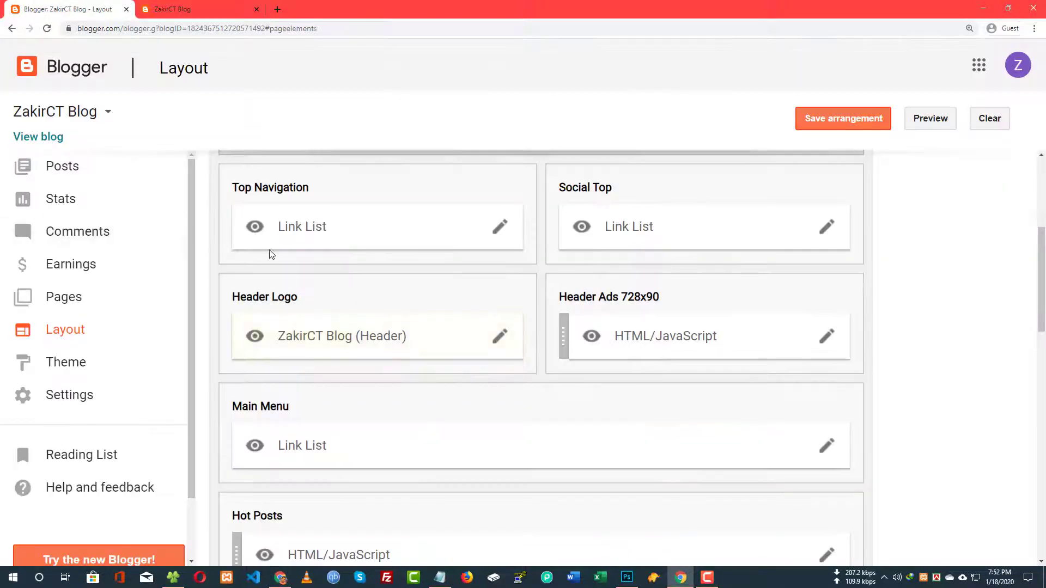
scroll(273, 250, up, 2)
click(150, 10)
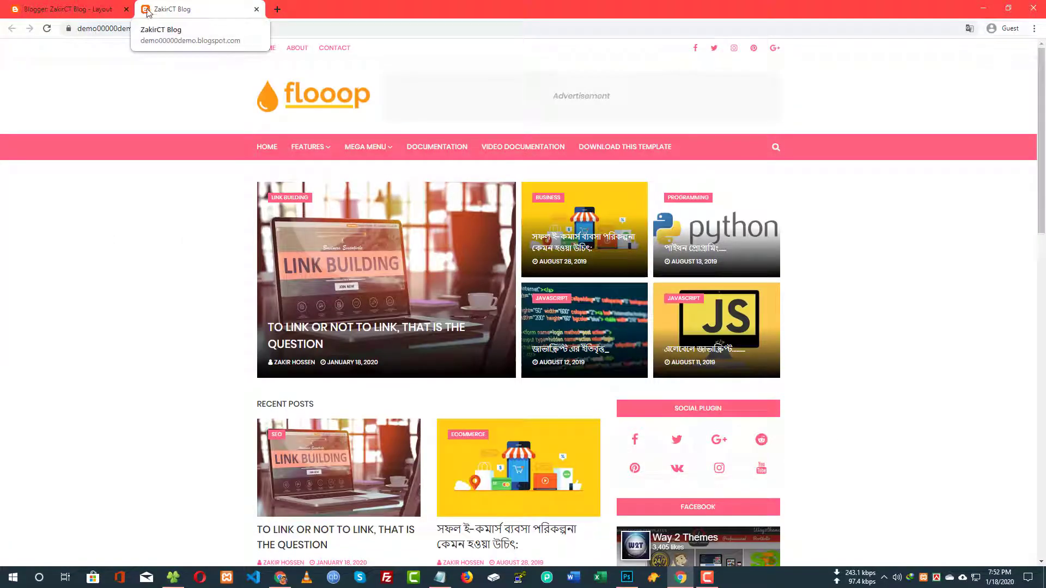
Upload favicon.jpg from the blog folder on the Desktop as the blog's custom favicon and save it.
click(73, 10)
scroll(472, 242, up, 3)
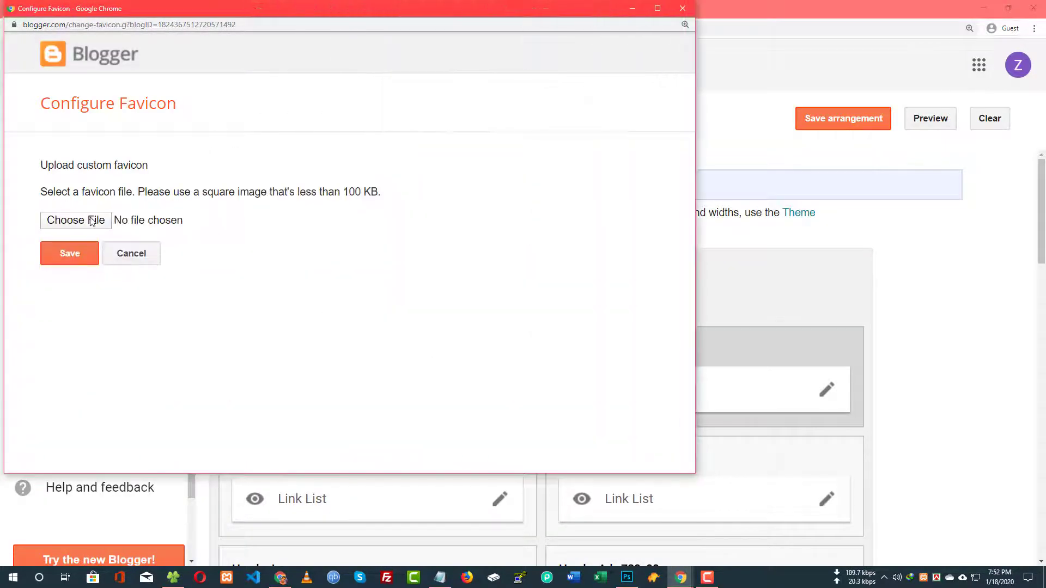
click(91, 220)
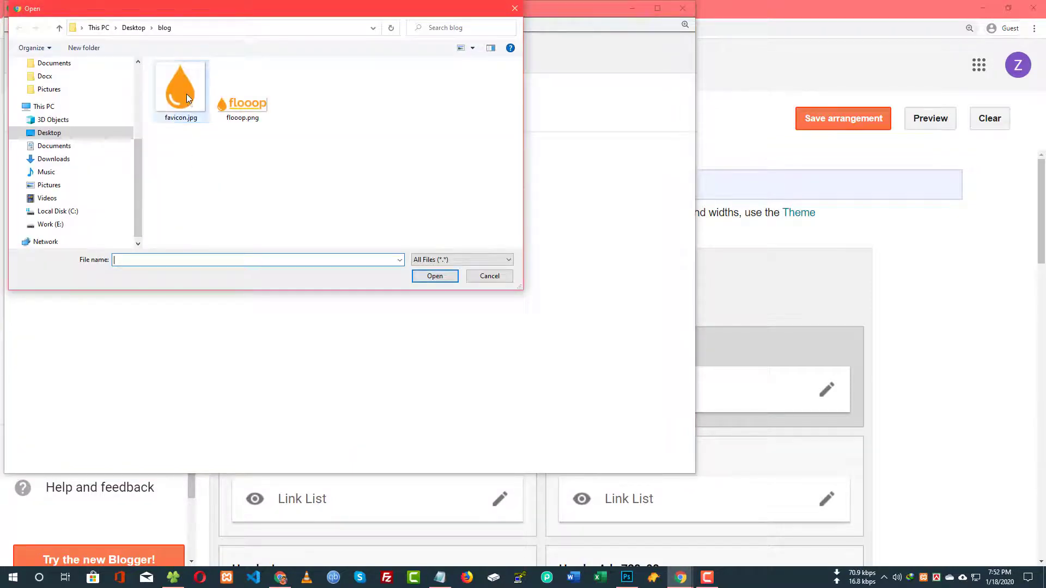
double_click(186, 94)
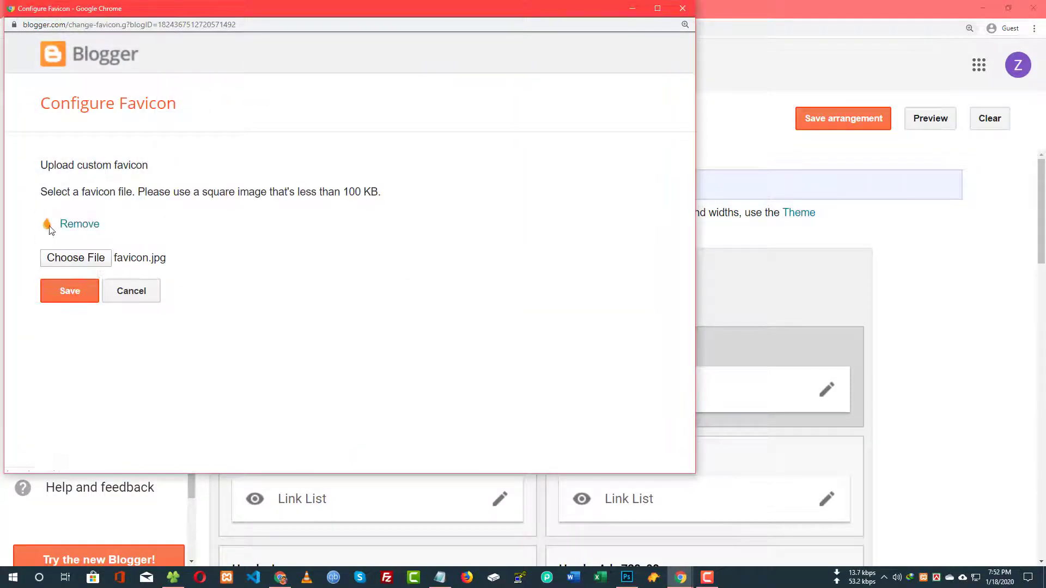
click(60, 290)
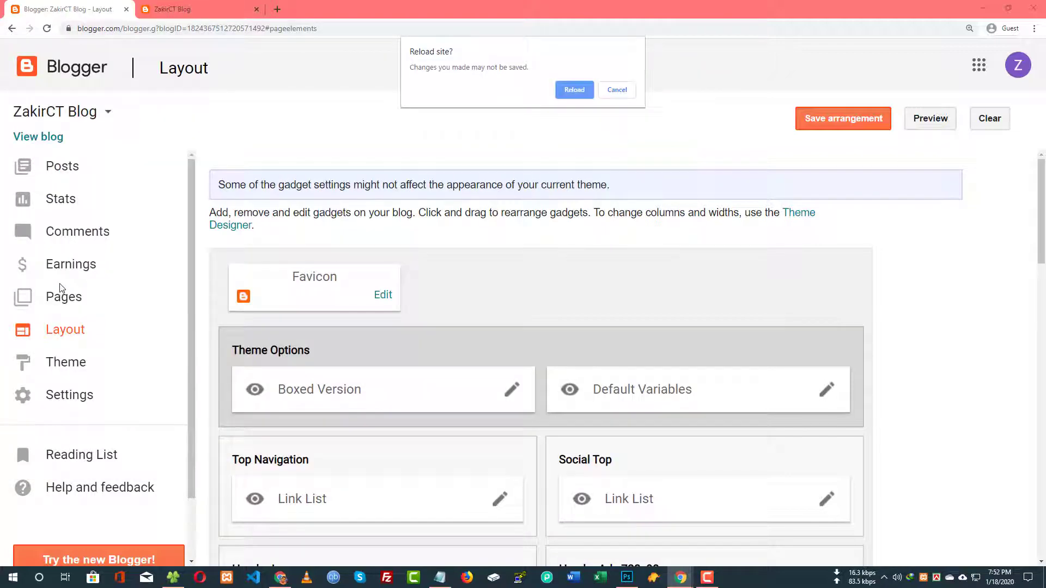
Reload the Layout page, save the arrangement, and reload the page again from the error dialog.
click(567, 97)
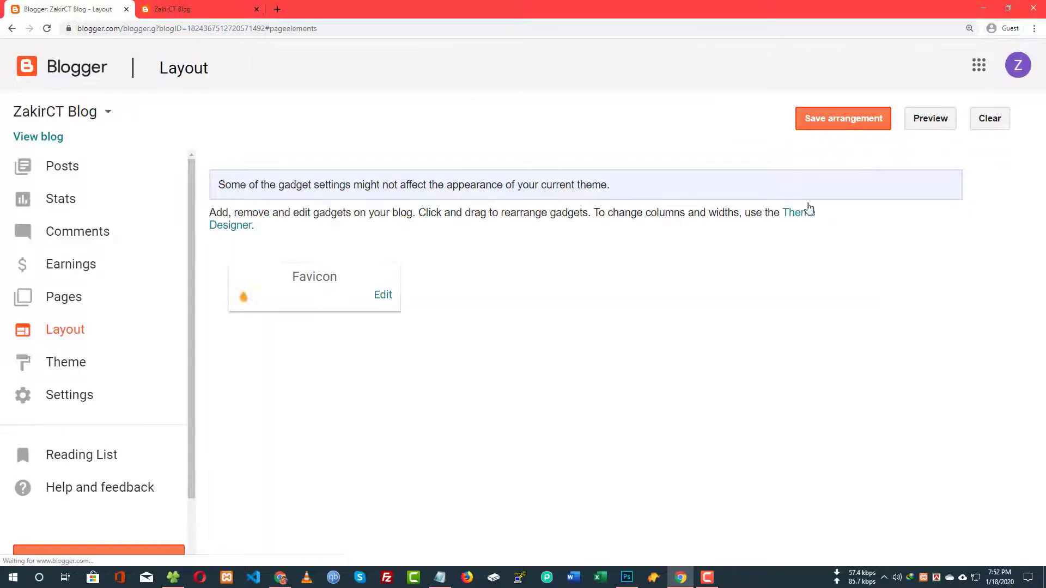
click(843, 120)
click(205, 9)
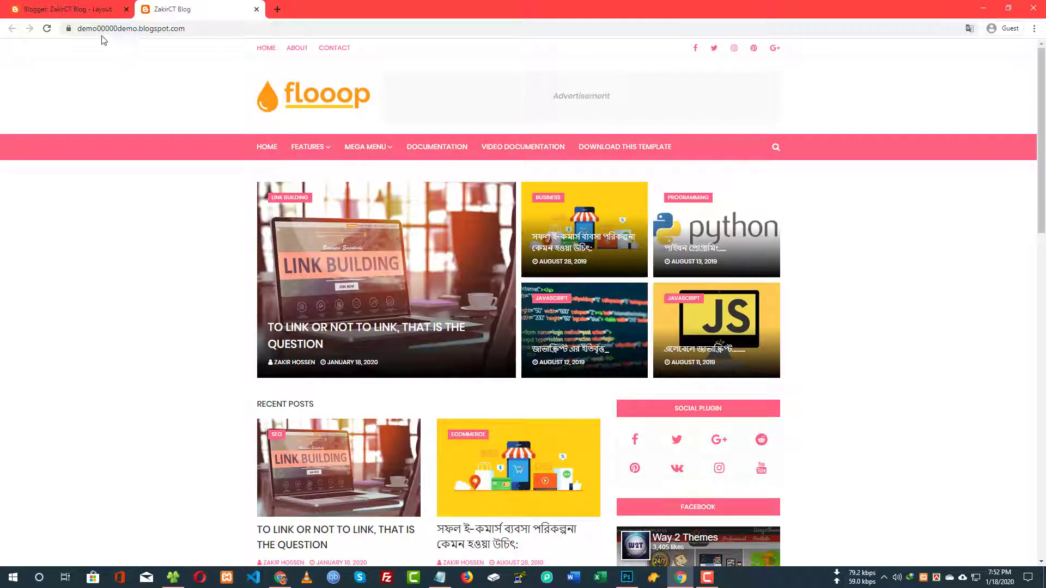
click(82, 9)
click(692, 299)
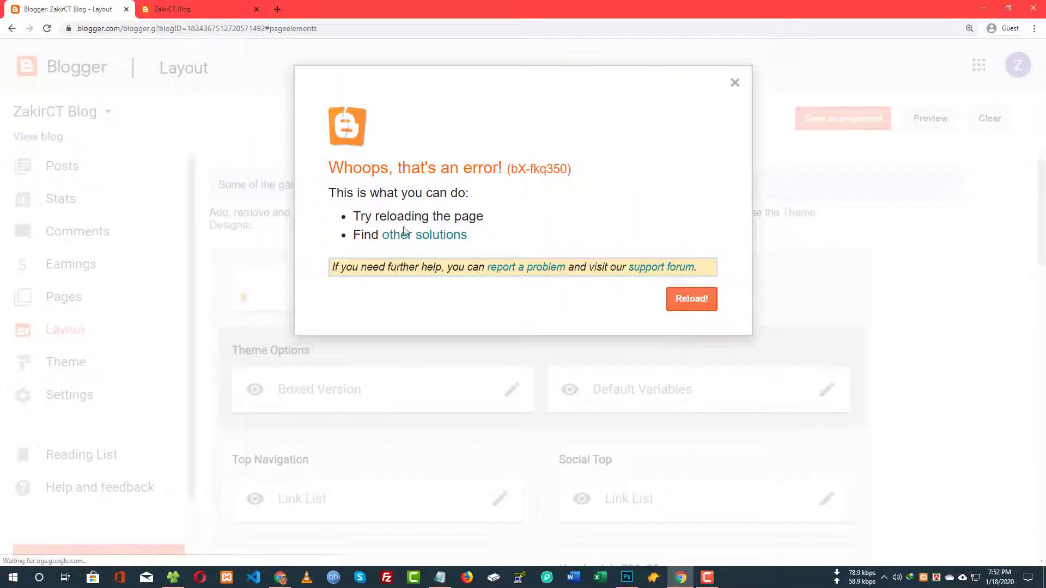
drag(398, 168, 572, 170)
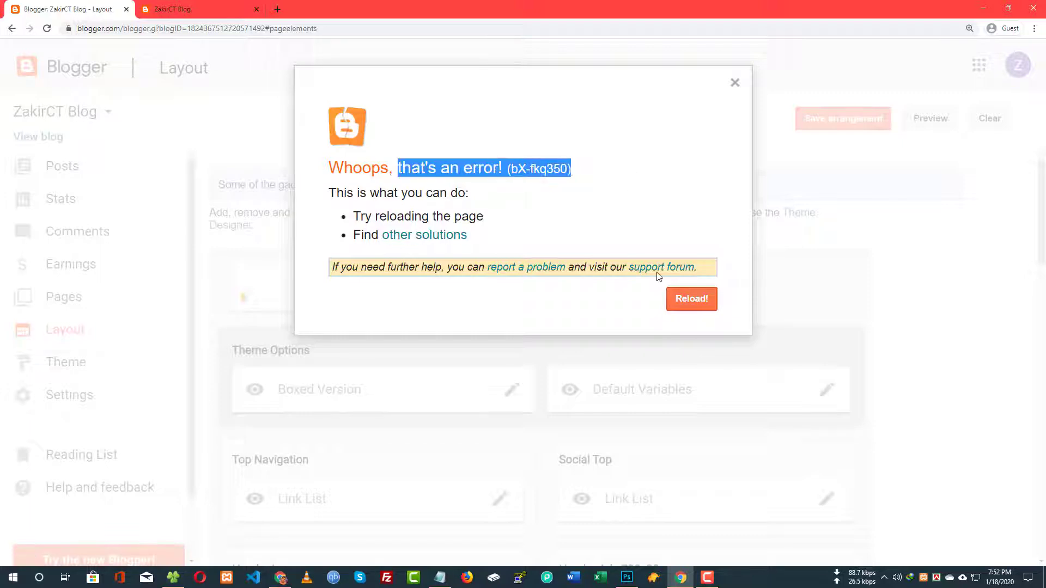
click(691, 299)
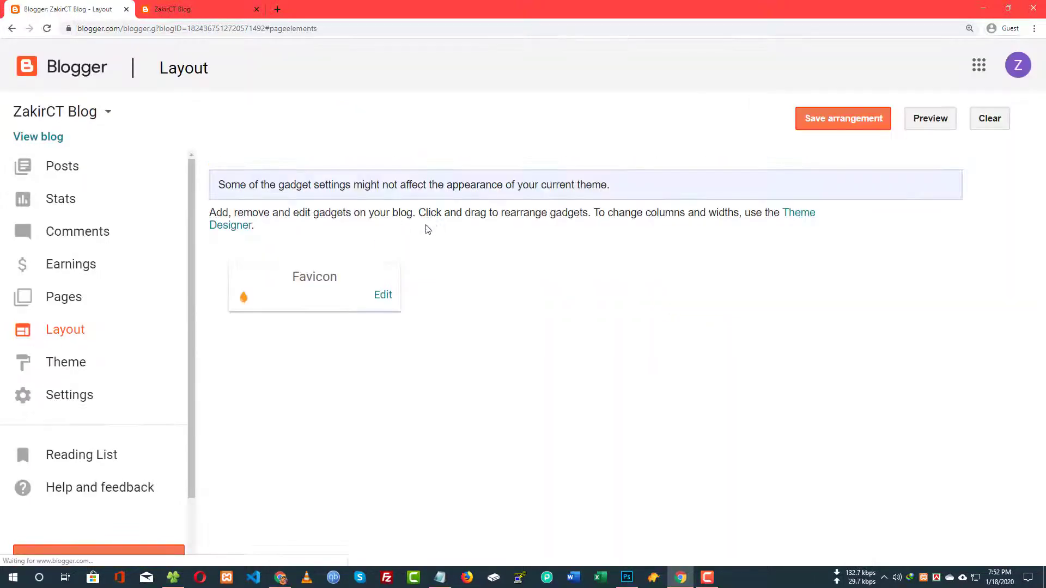
Reload the live blog and compare its browser tab icon with the favicon on the Layout page.
click(207, 9)
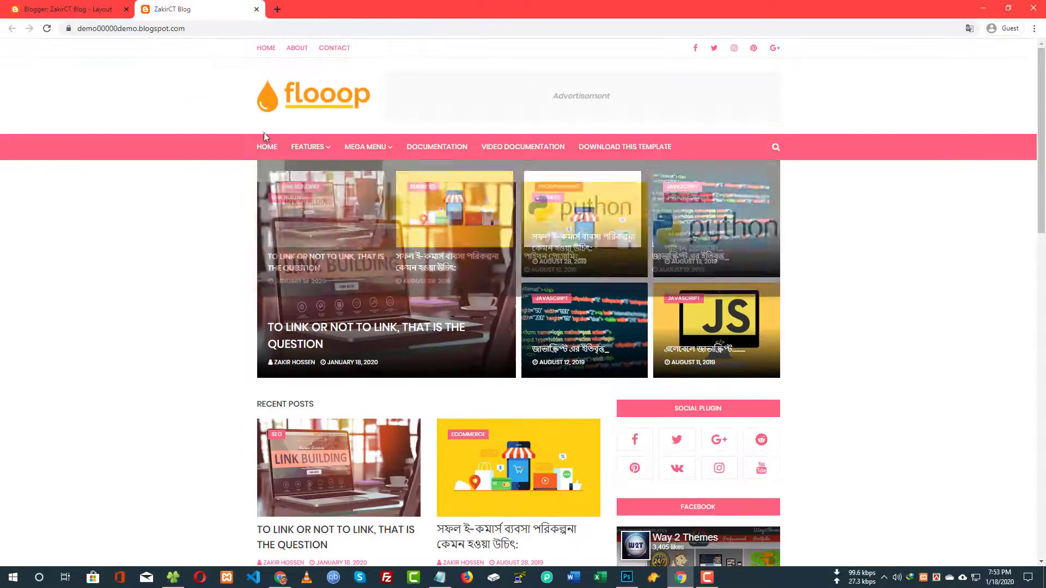
right_click(187, 148)
click(215, 187)
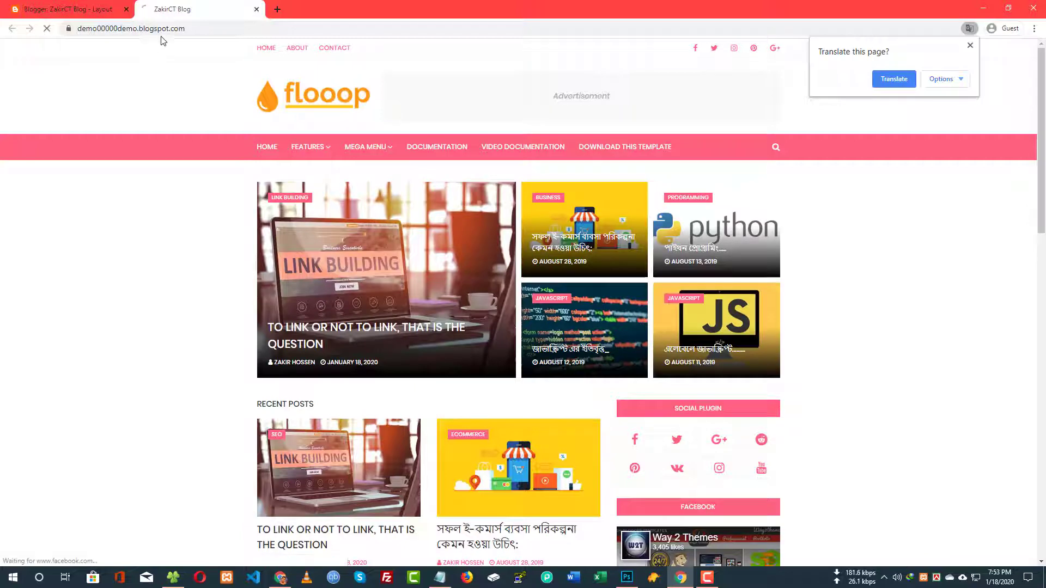
click(60, 9)
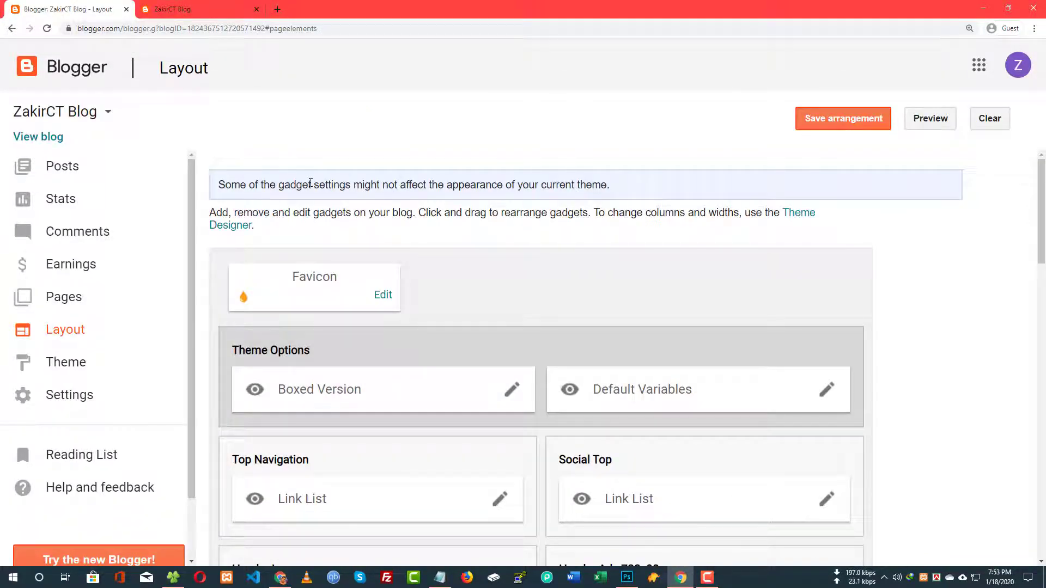
click(223, 9)
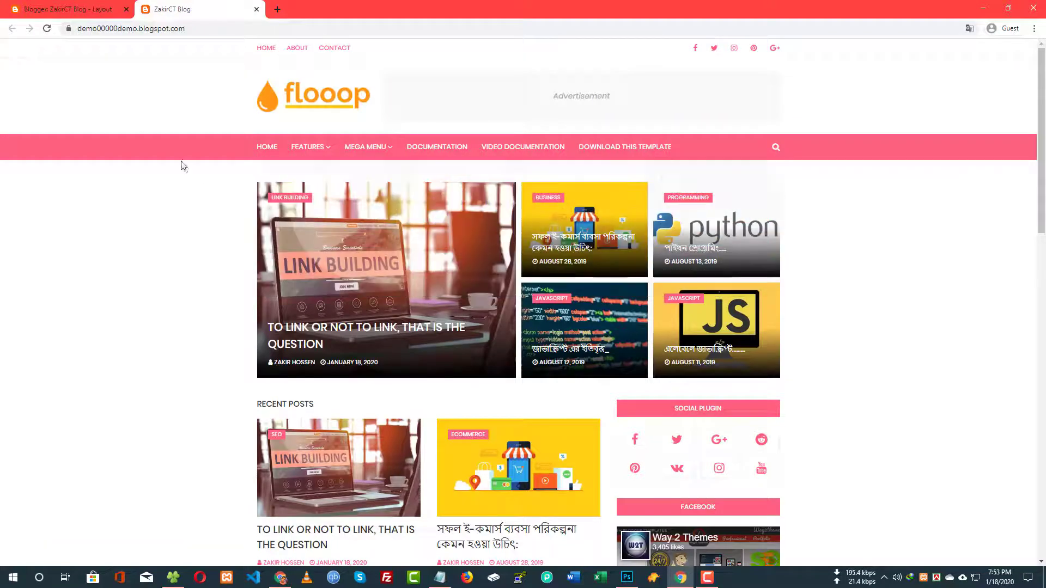
Open the Background settings of the blog's theme in the Blogger Theme Designer.
click(56, 6)
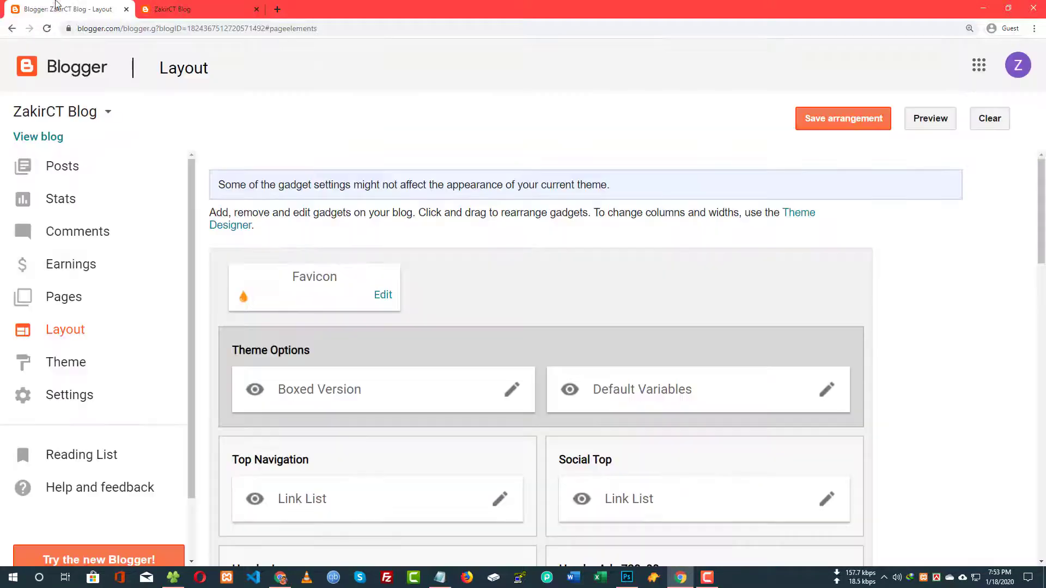
click(74, 367)
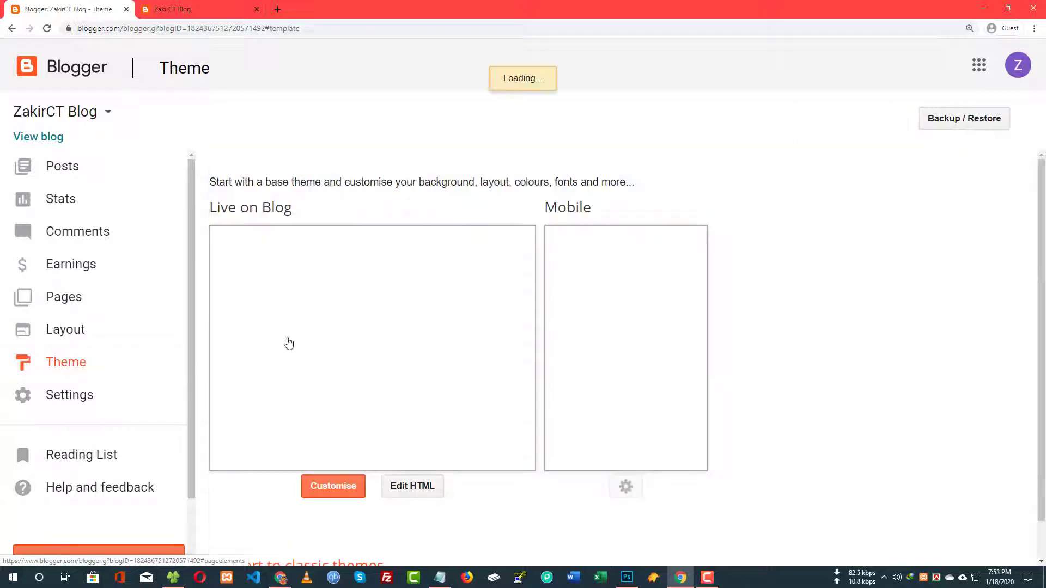
click(330, 492)
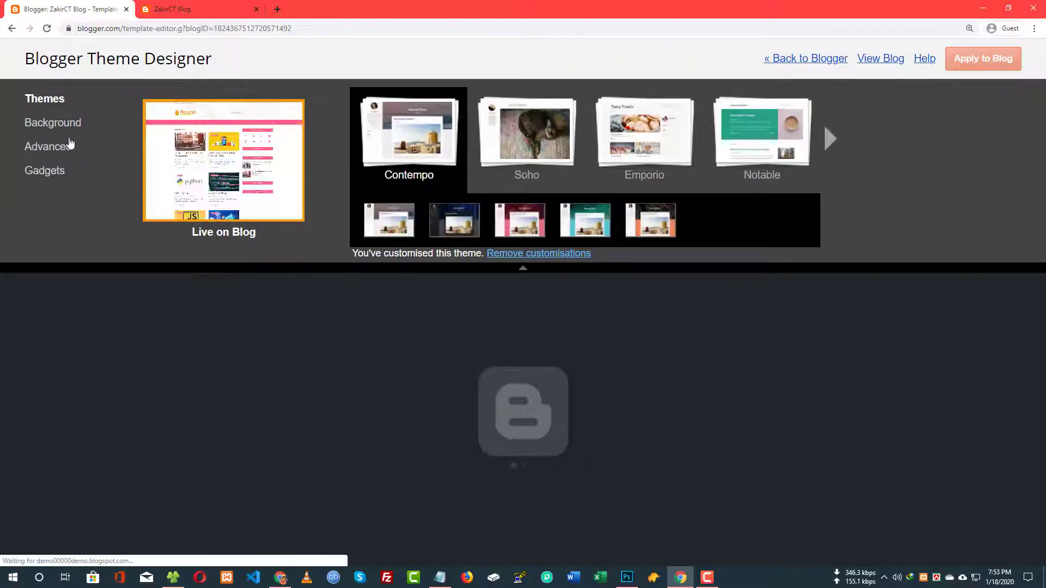
click(59, 125)
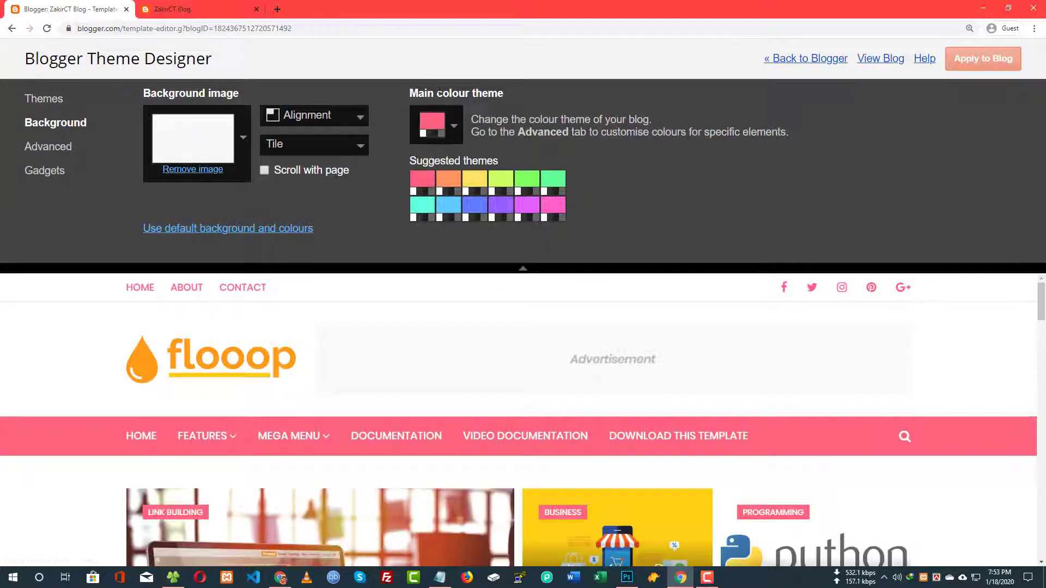
Set the theme's main colour to a saturated orange using the custom colour picker and apply it to the blog.
click(455, 130)
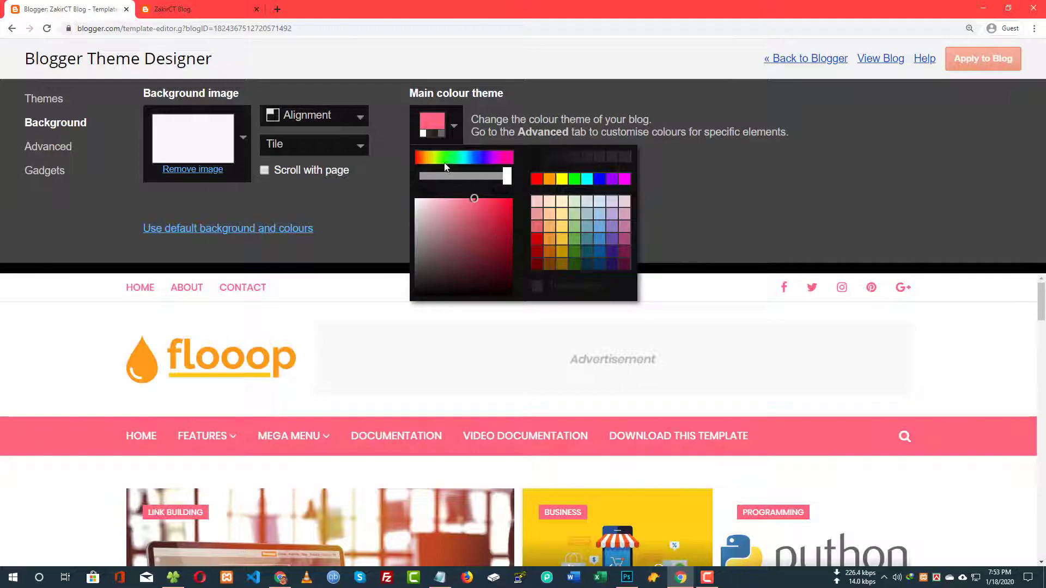
click(427, 159)
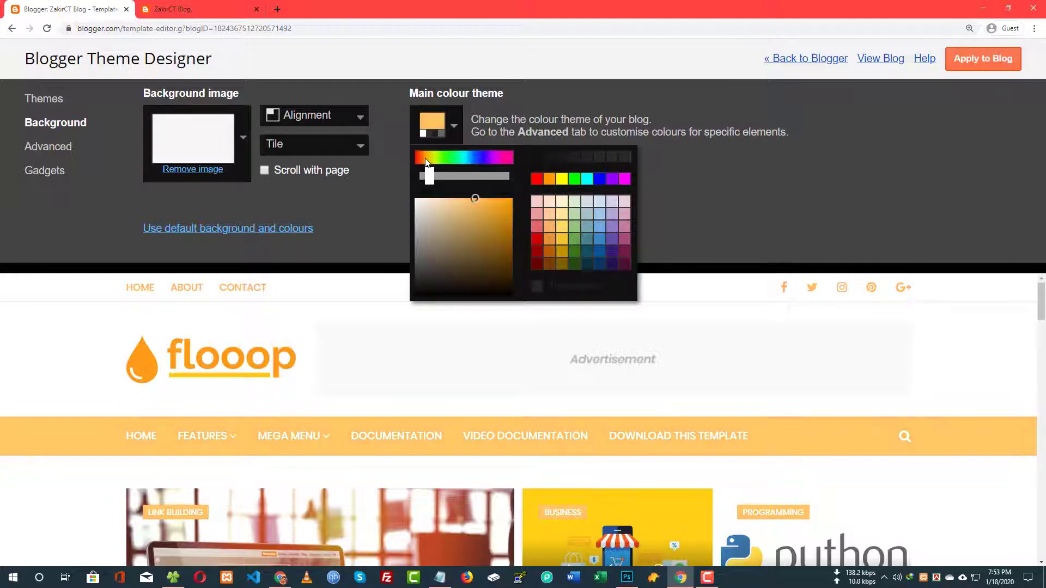
drag(506, 212, 516, 202)
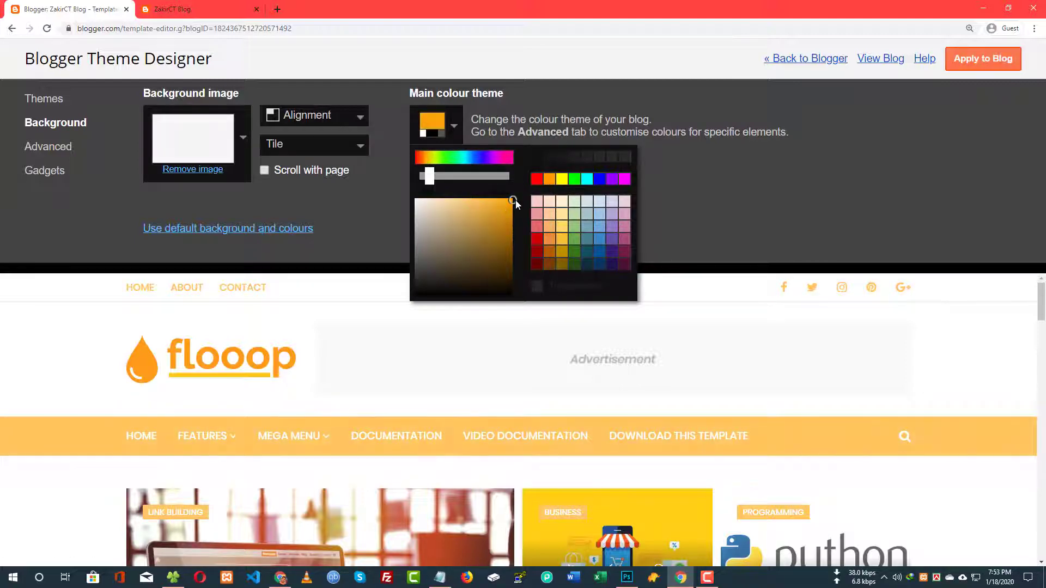
drag(429, 181, 426, 180)
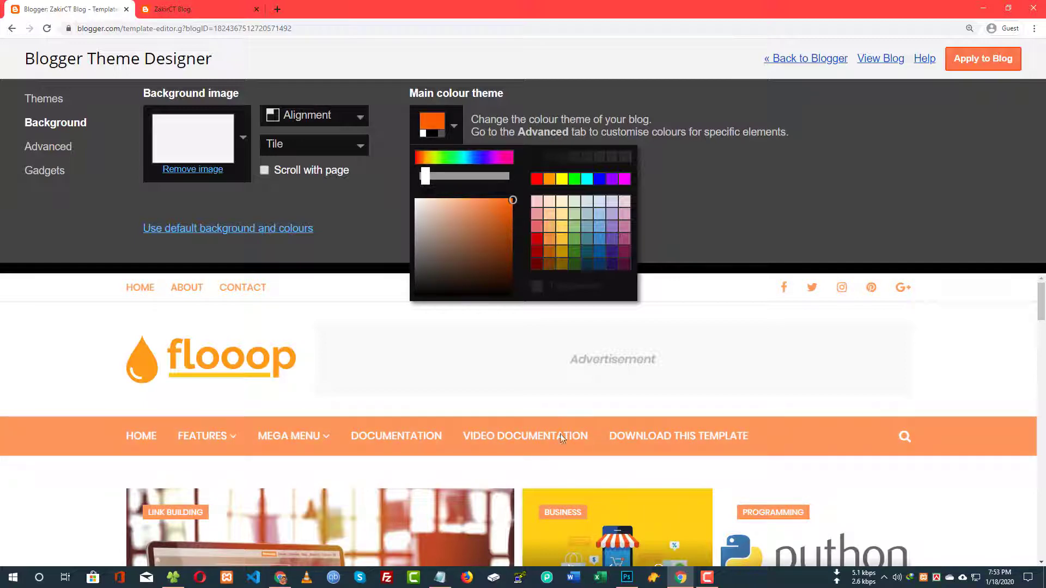
click(997, 63)
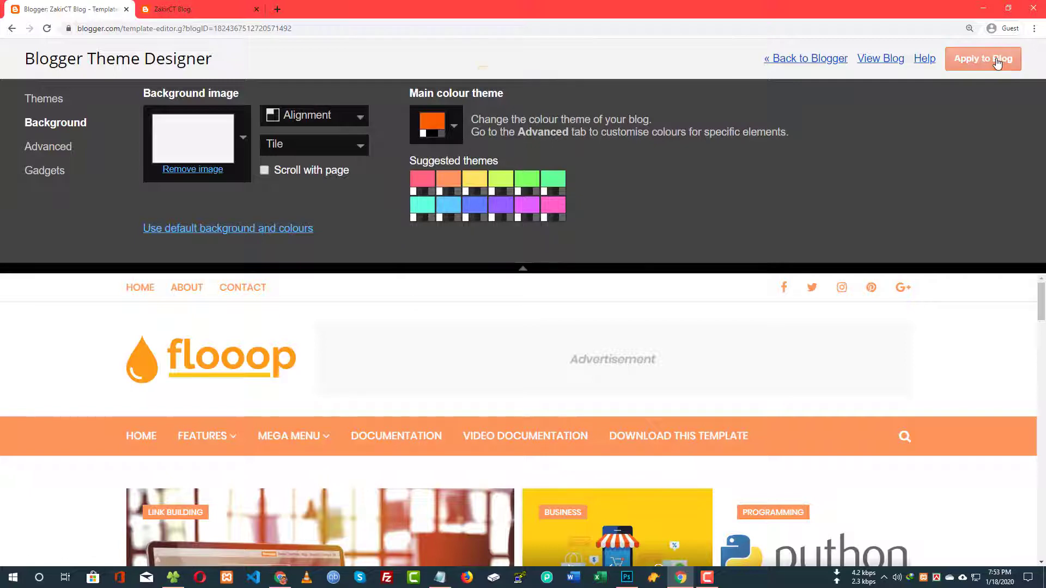
Reload the live blog and inspect its new colours and the Features dropdown menu.
click(196, 9)
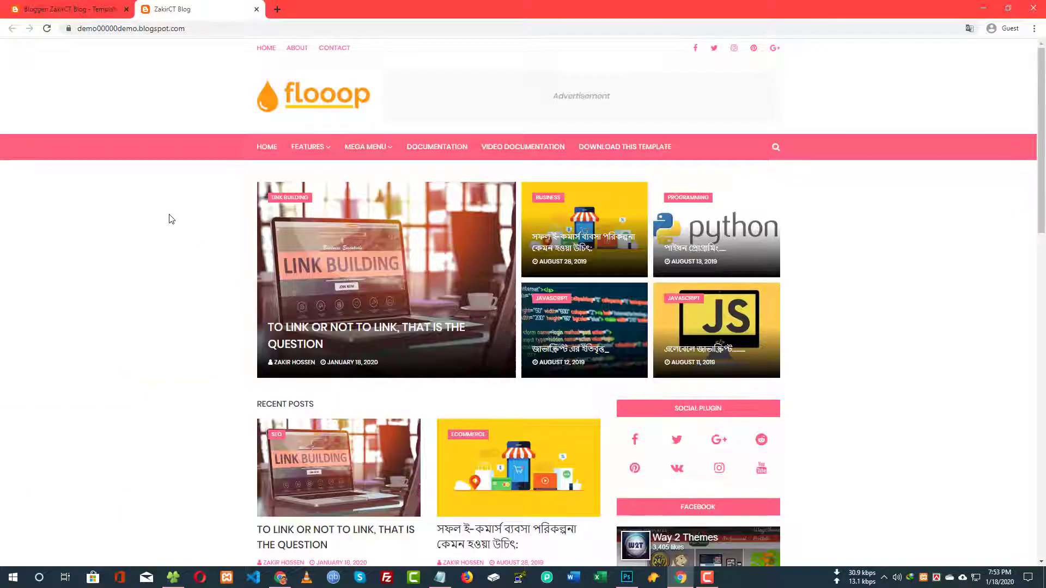
right_click(169, 216)
click(196, 250)
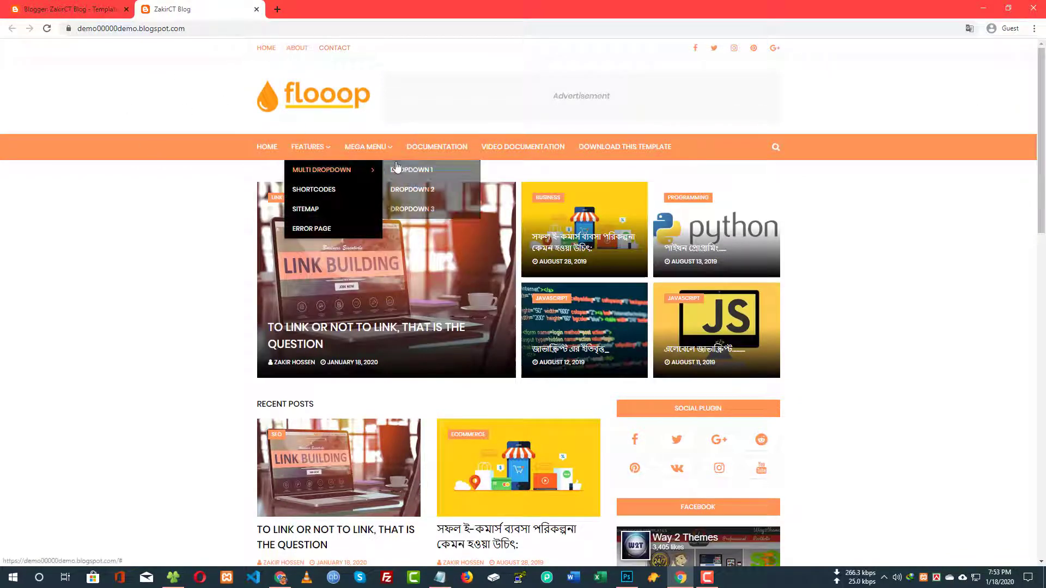
Return from the Theme Designer to Blogger and open the blog's Layout page at the Top Navigation section.
click(53, 7)
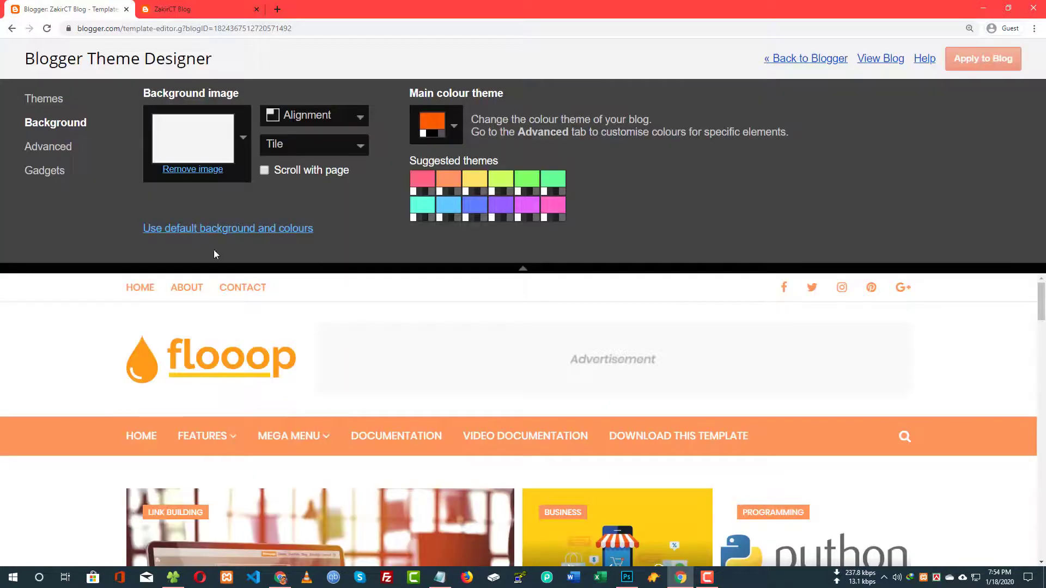
click(823, 61)
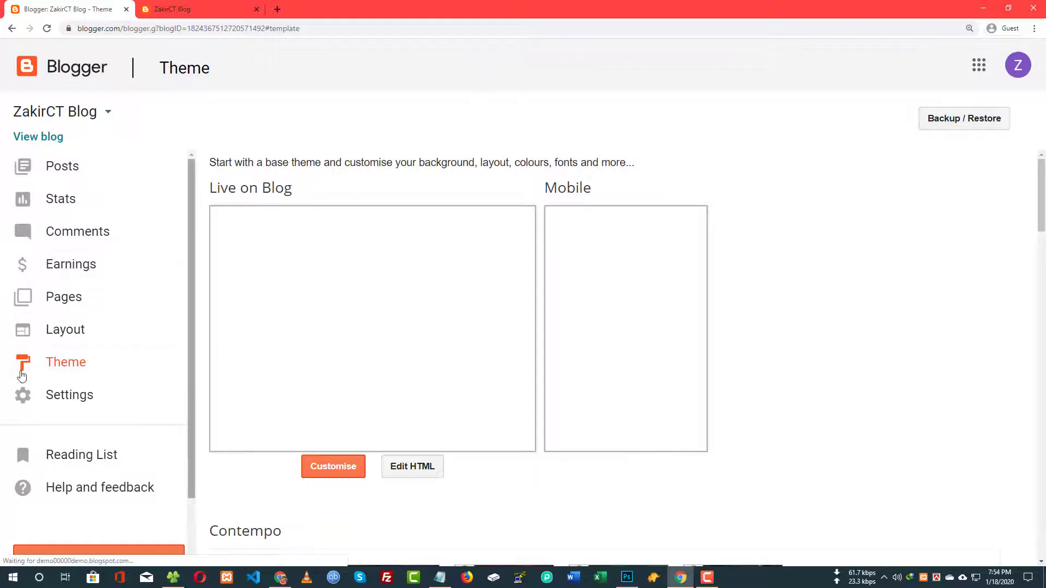
click(77, 334)
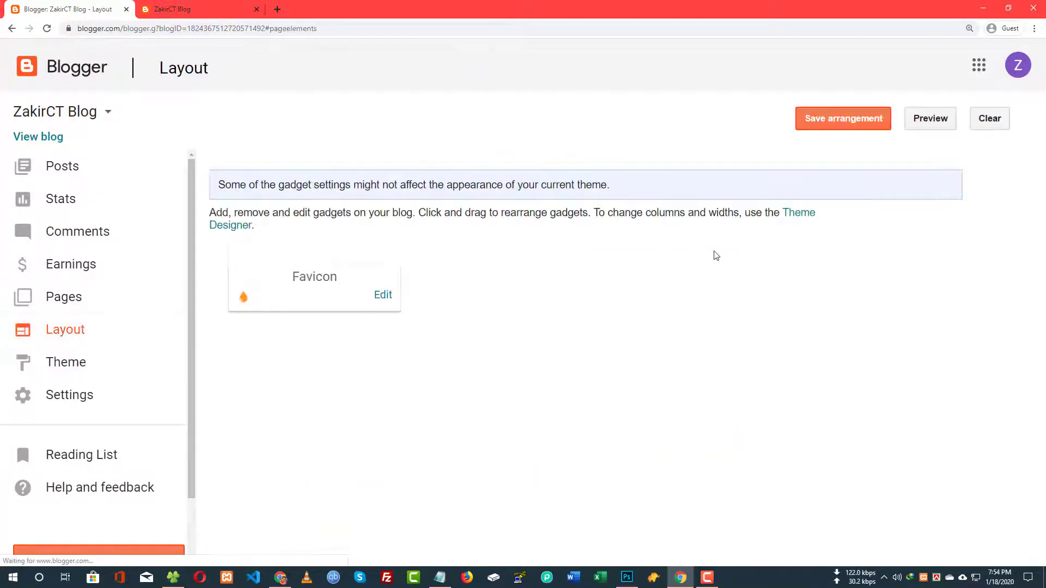
scroll(424, 265, down, 3)
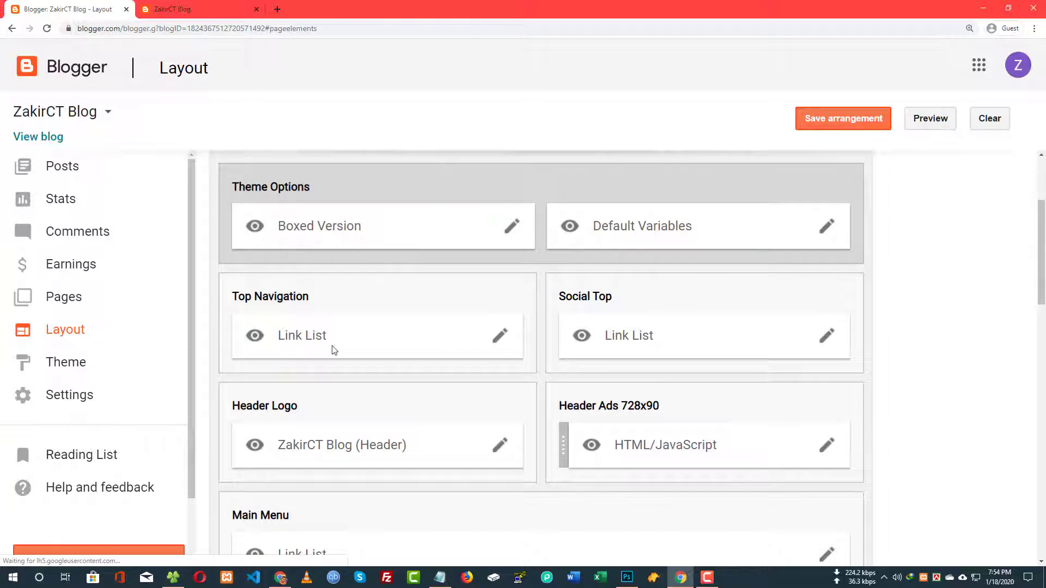
click(499, 336)
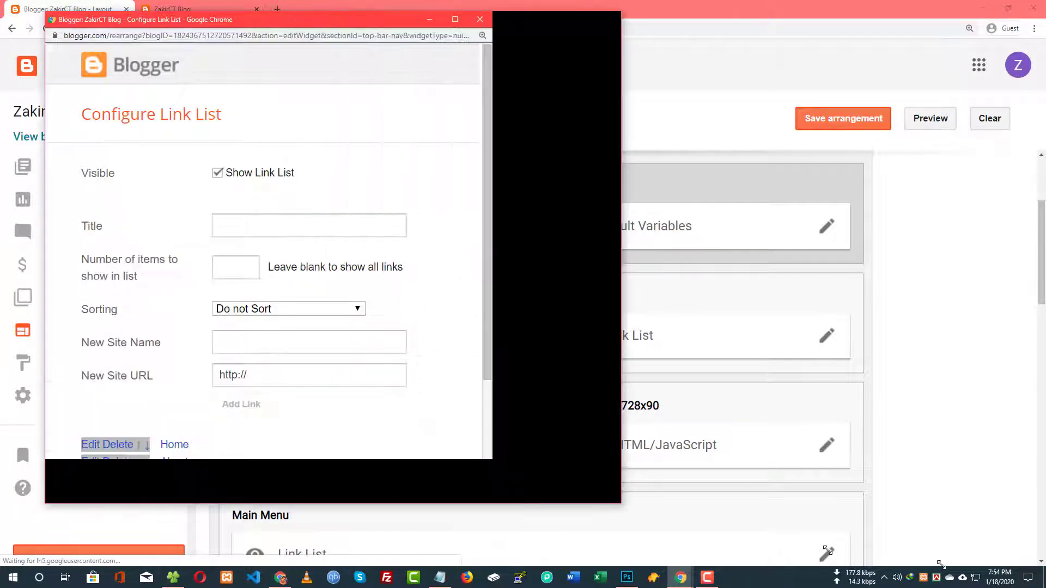
drag(356, 370, 980, 516)
scroll(240, 401, down, 1)
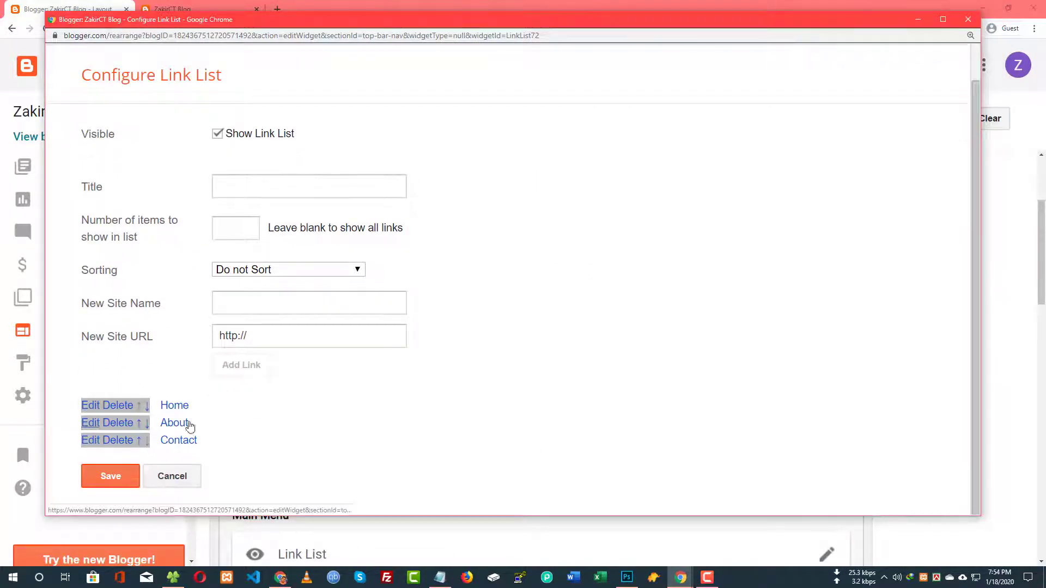
click(89, 426)
scroll(305, 403, down, 2)
click(299, 410)
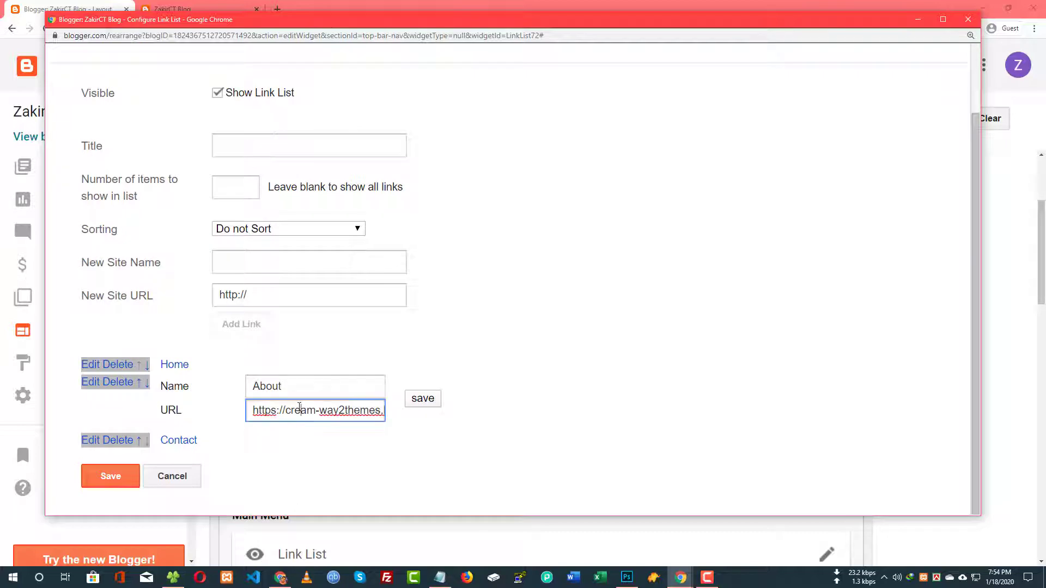
key(ctrl+a)
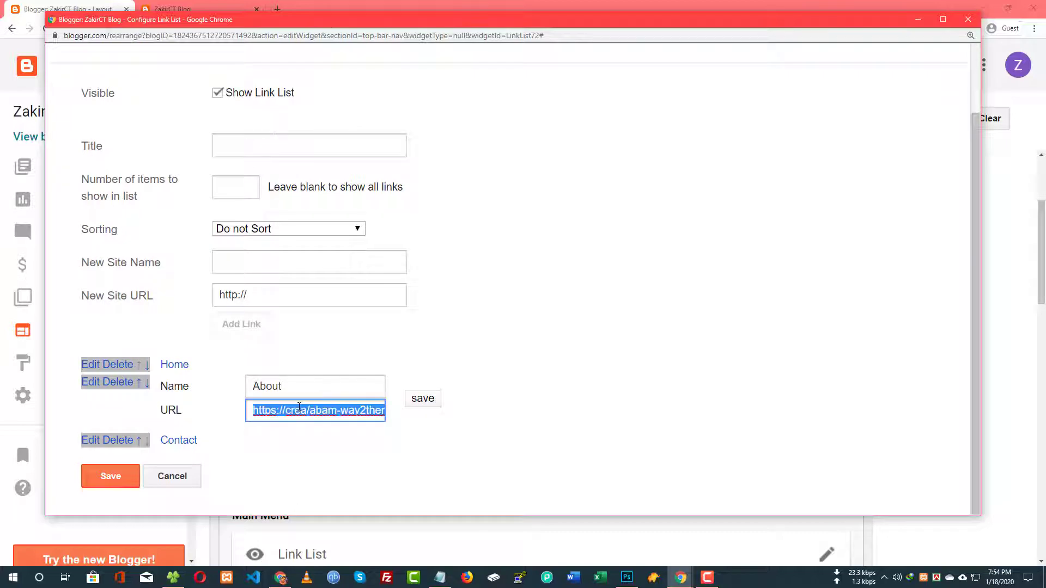
text(/about)
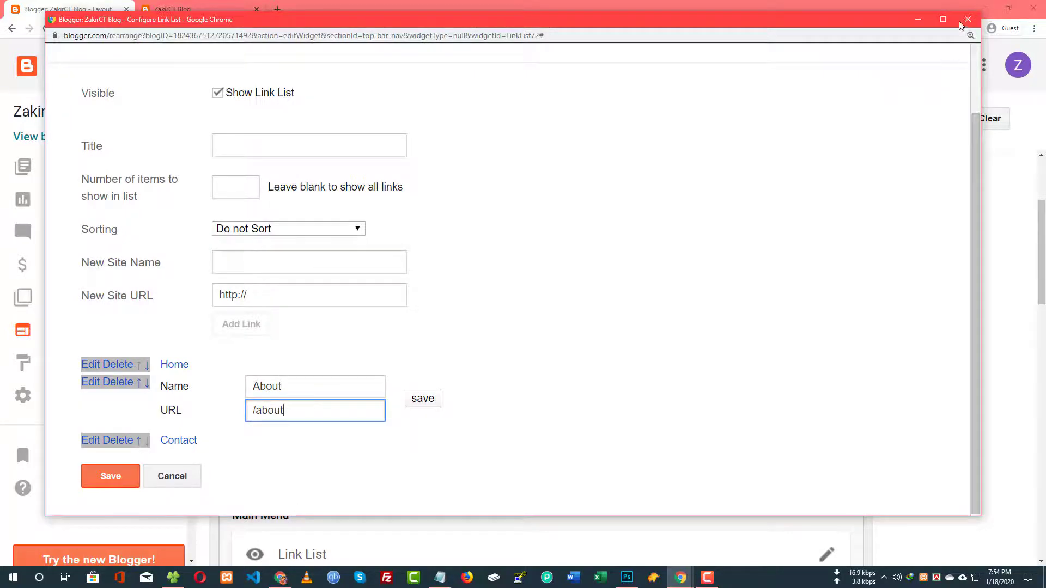
click(960, 23)
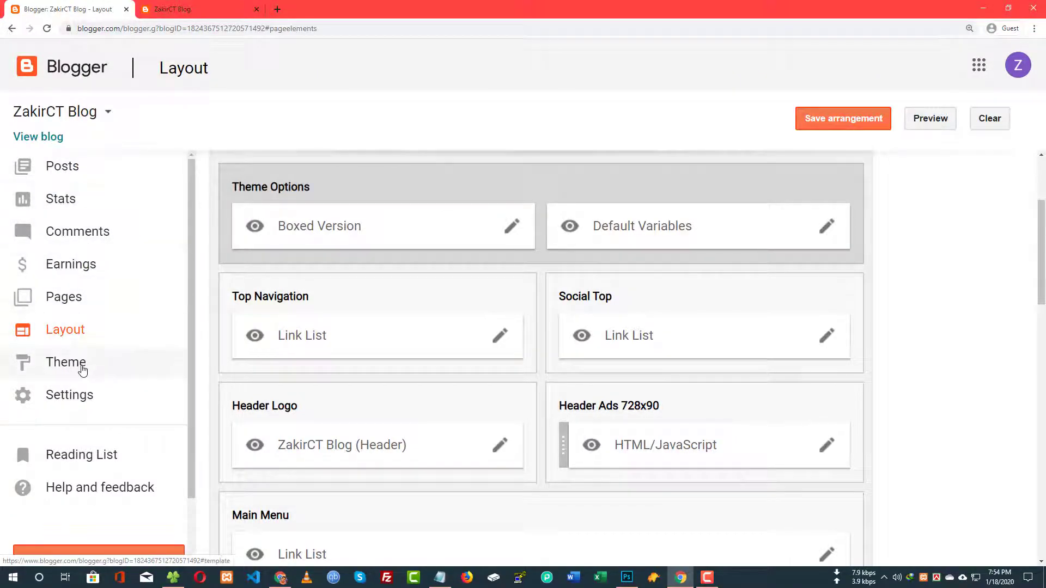
Open the blog's Pages list separately, view the published About page, and return to the Layout page.
middle_click(72, 300)
drag(171, 7, 103, 4)
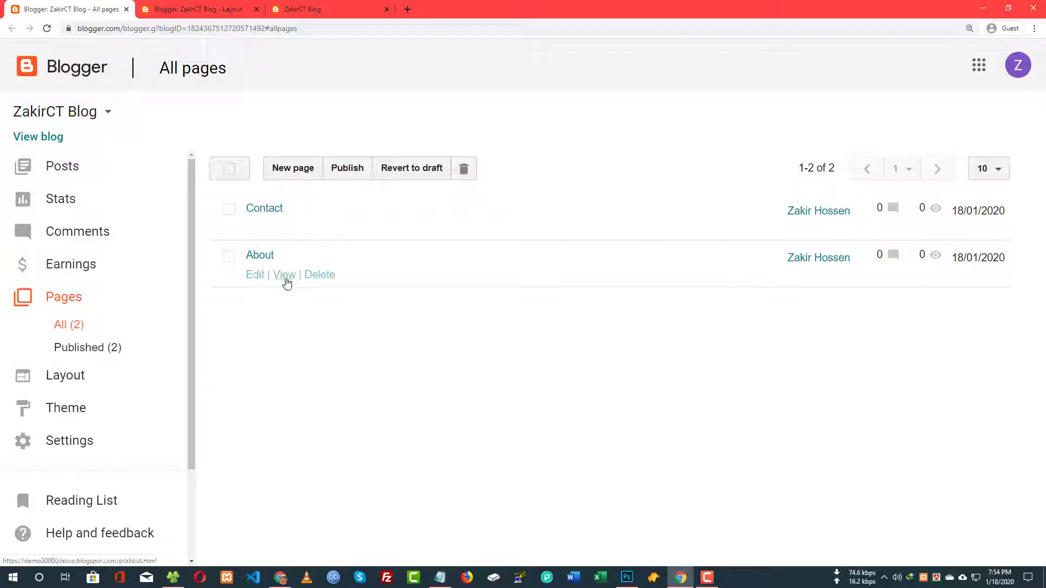
click(285, 278)
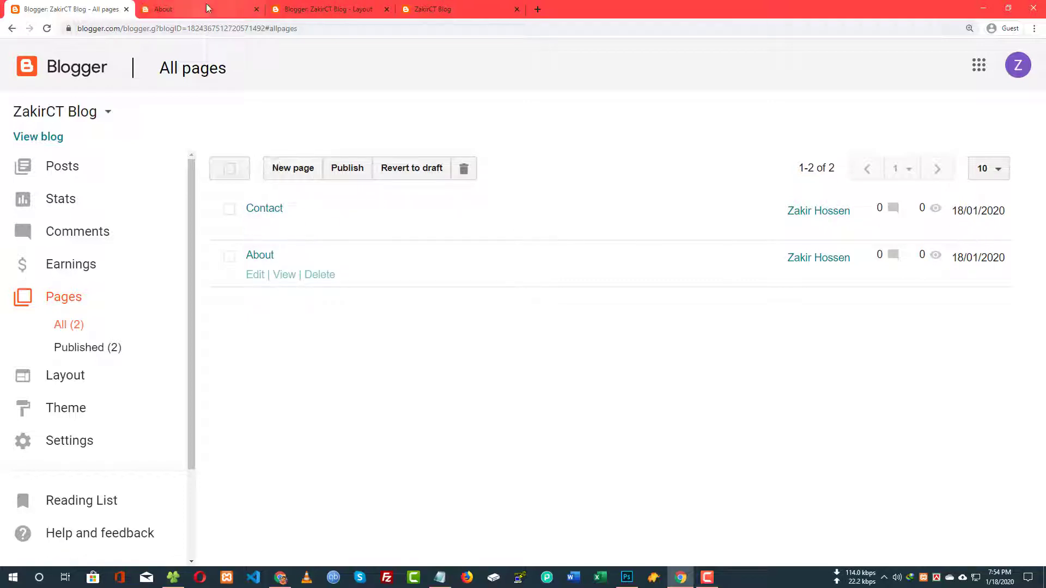
click(256, 9)
middle_click(87, 12)
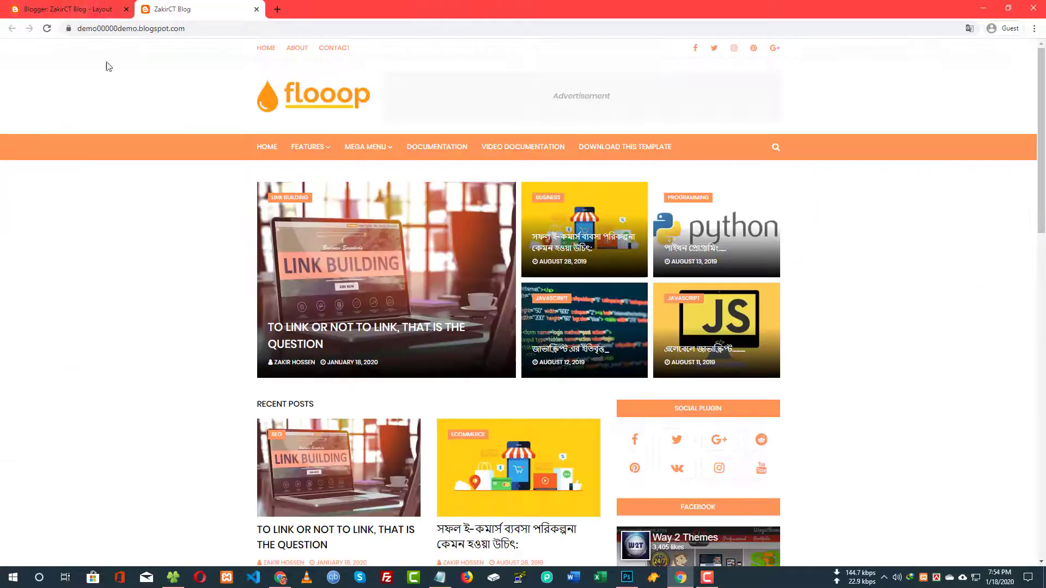
click(93, 9)
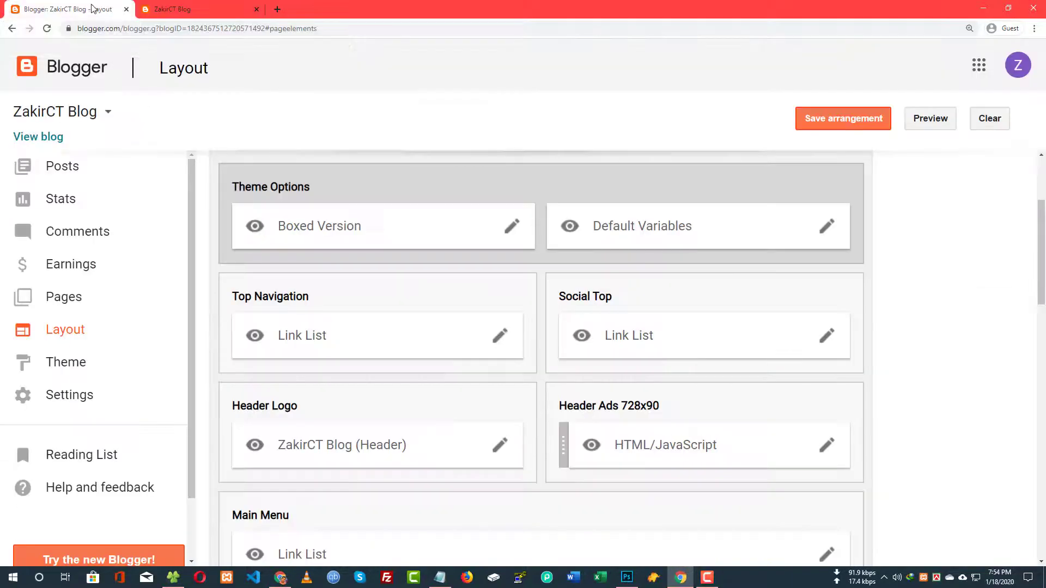
Set the About link's URL to /about in the Top Navigation link list and save that link.
click(499, 335)
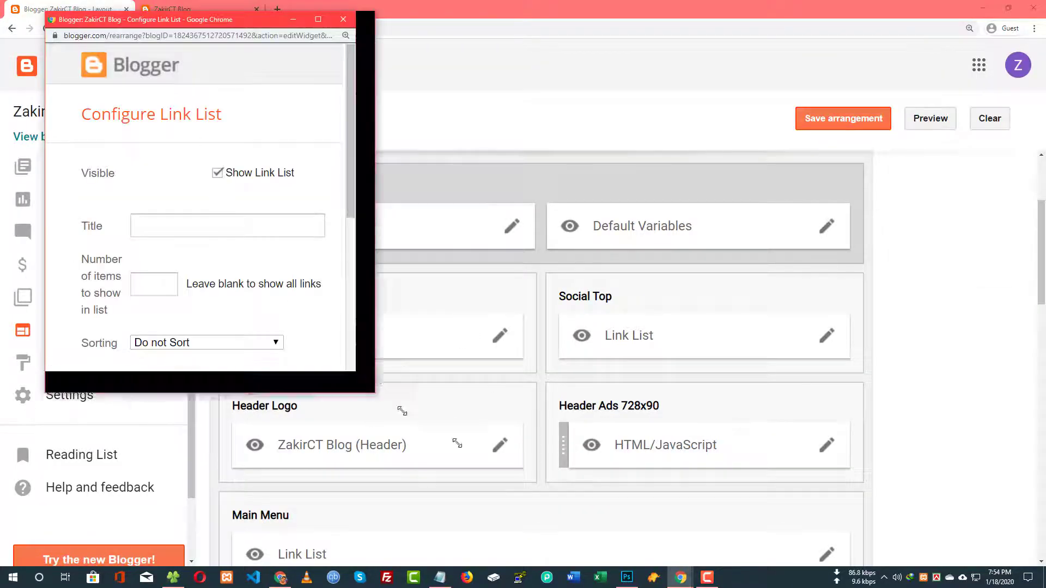
click(104, 371)
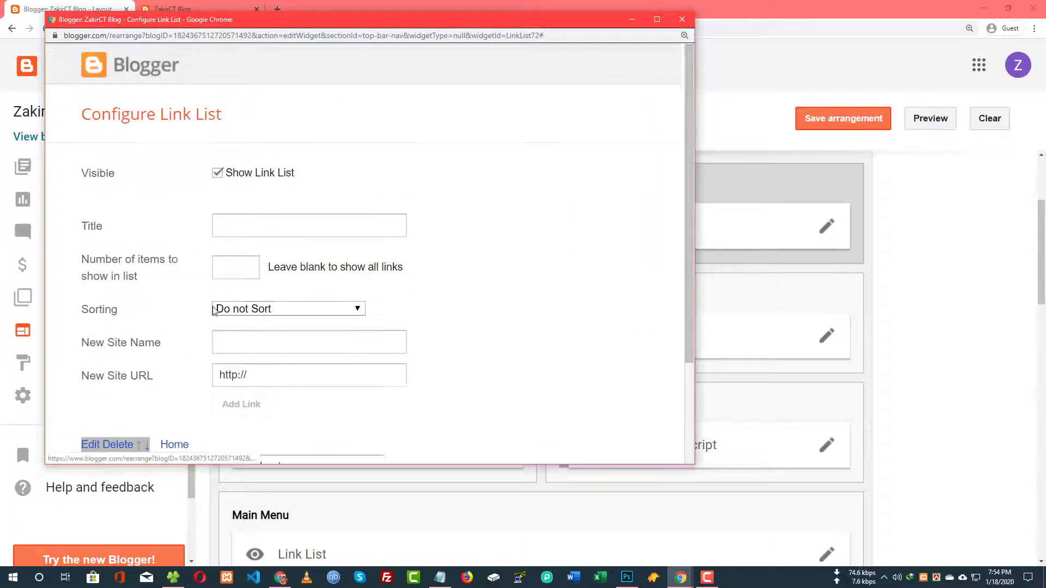
click(303, 355)
key(ctrl+a)
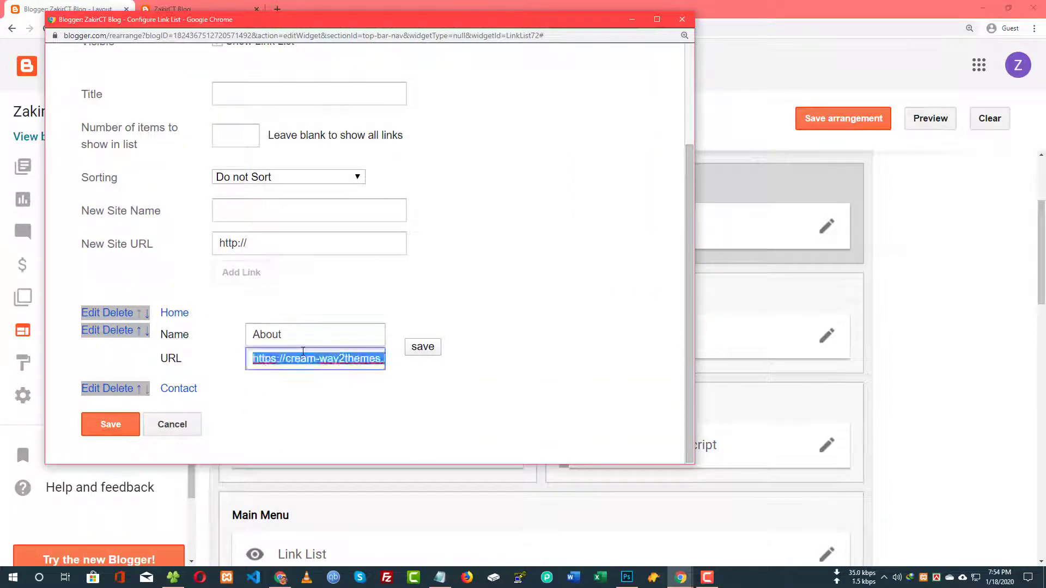
text(/about)
click(422, 346)
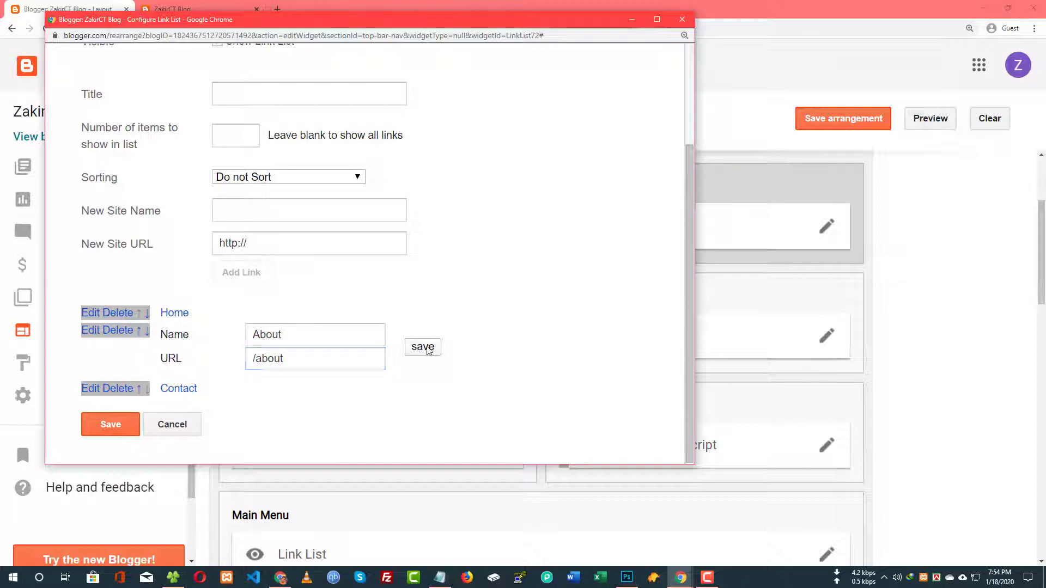
Set the Contact link's URL to /contact in the Top Navigation link list and save the gadget.
click(101, 389)
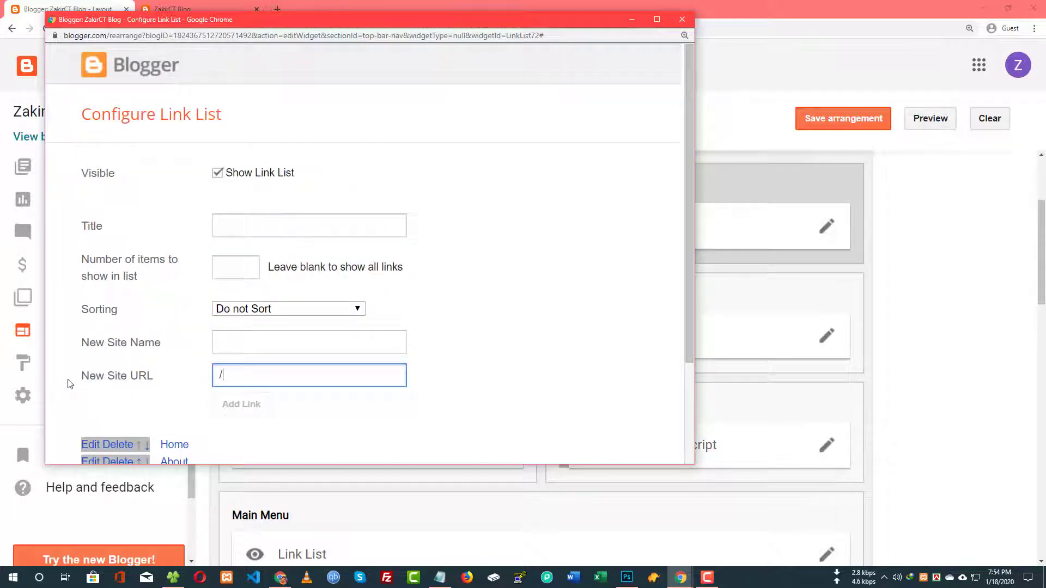
text(/)
scroll(246, 319, down, 2)
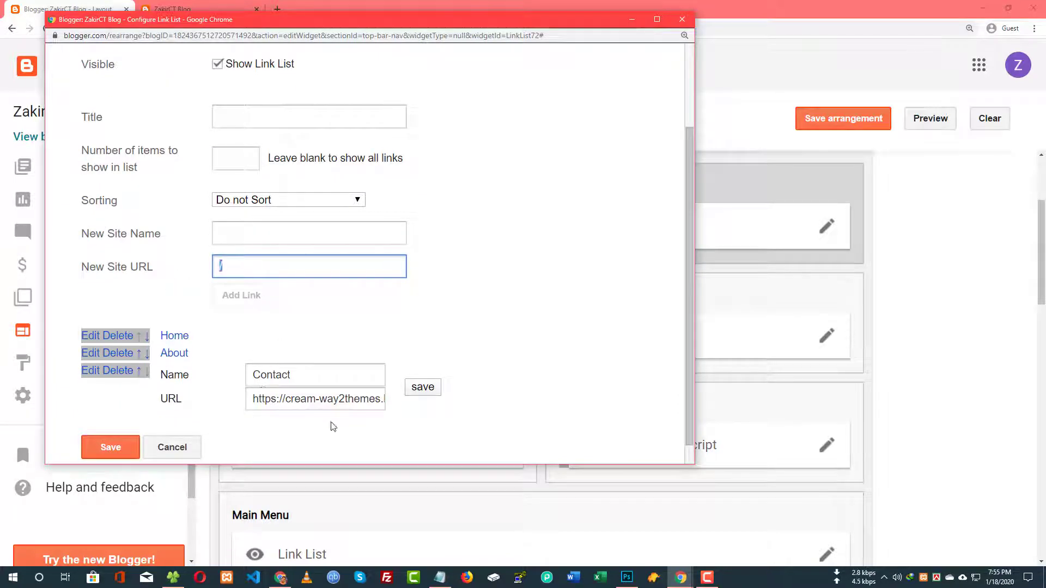
triple_click(309, 403)
key(BackSpace)
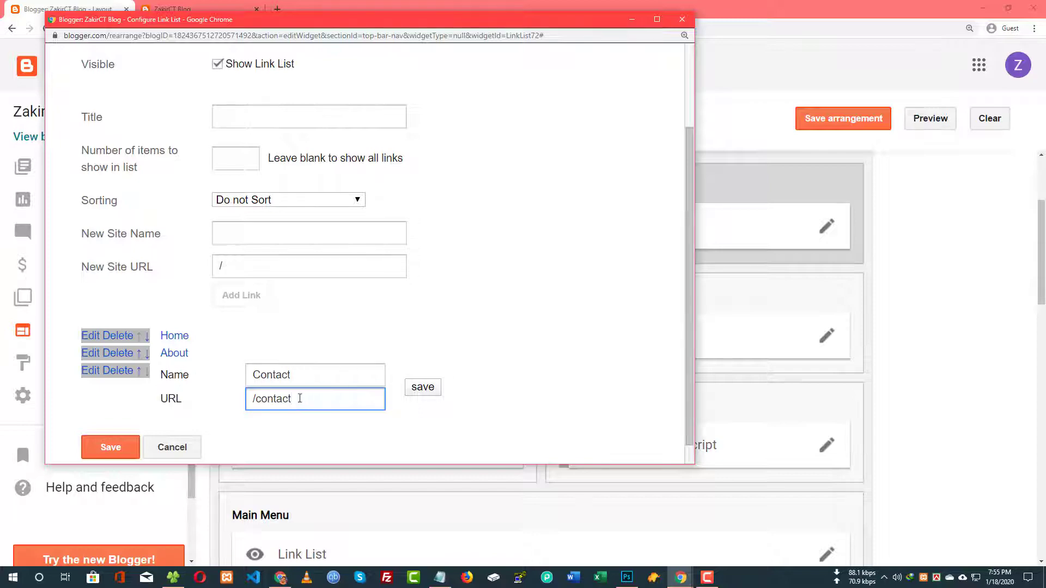
scroll(246, 408, down, 1)
click(116, 421)
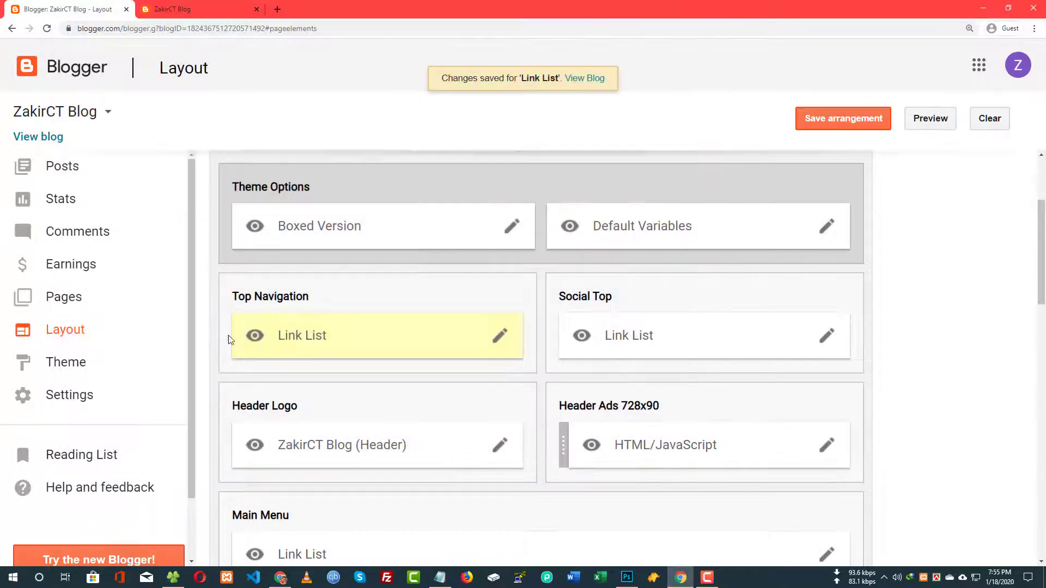
Reopen the Top Navigation link list, review its links and new-link fields, and close it without changes.
click(501, 336)
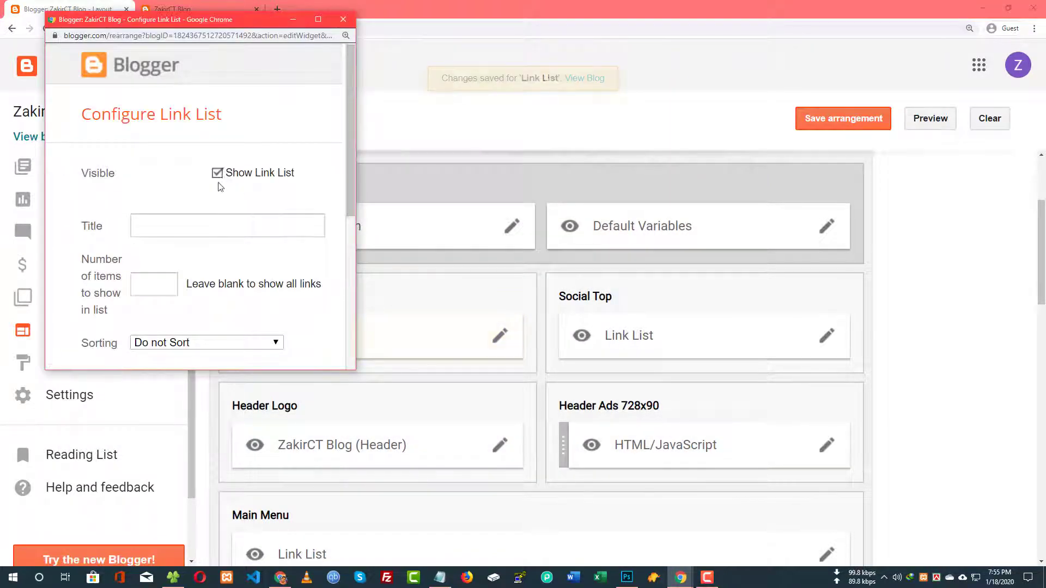
scroll(307, 289, down, 3)
click(358, 377)
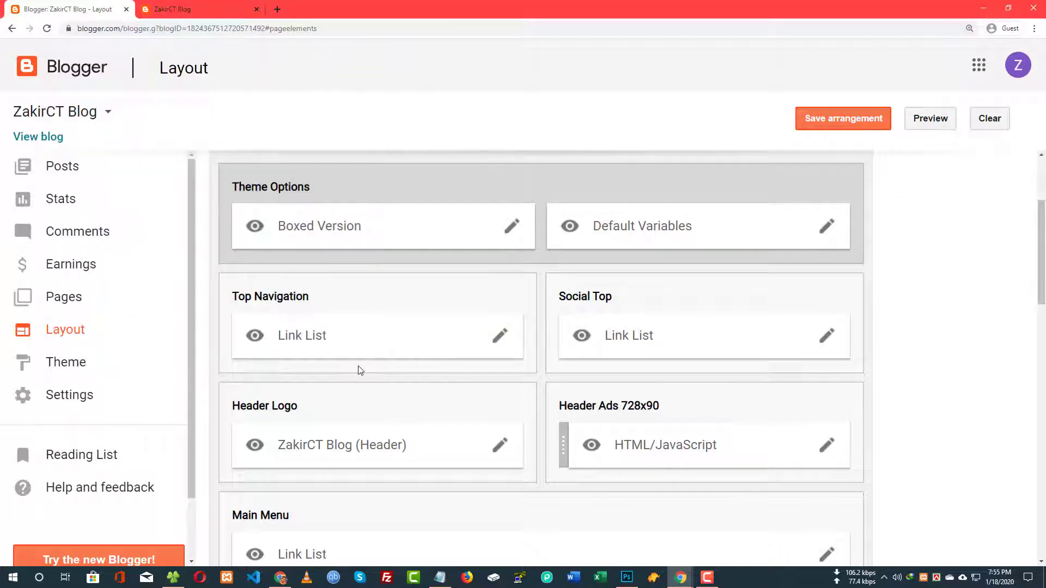
key(alt+Tab)
drag(360, 368, 917, 513)
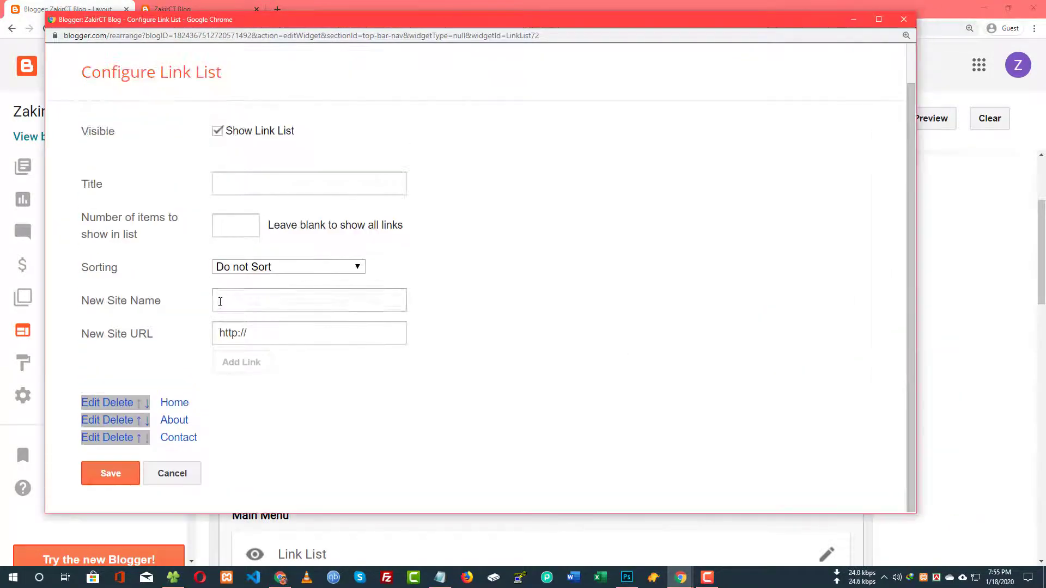
click(244, 332)
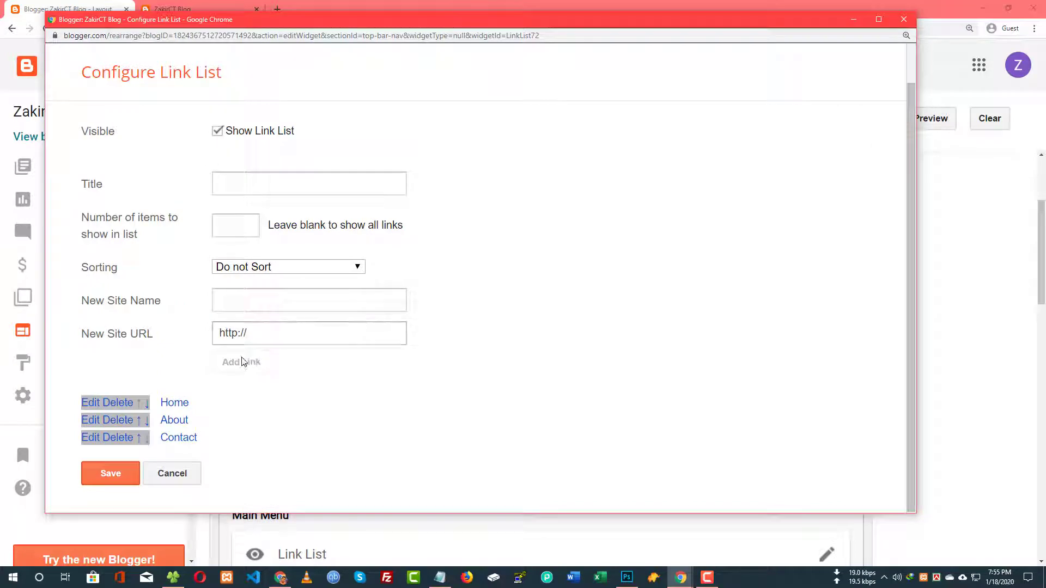
click(904, 19)
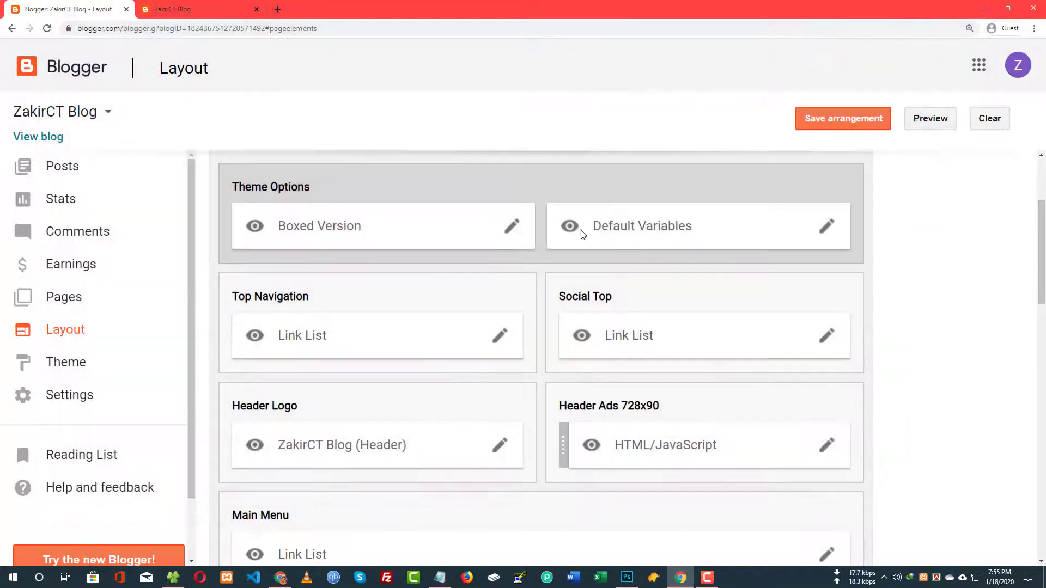
Save the layout arrangement and reload the live blog.
click(844, 124)
click(172, 9)
right_click(152, 145)
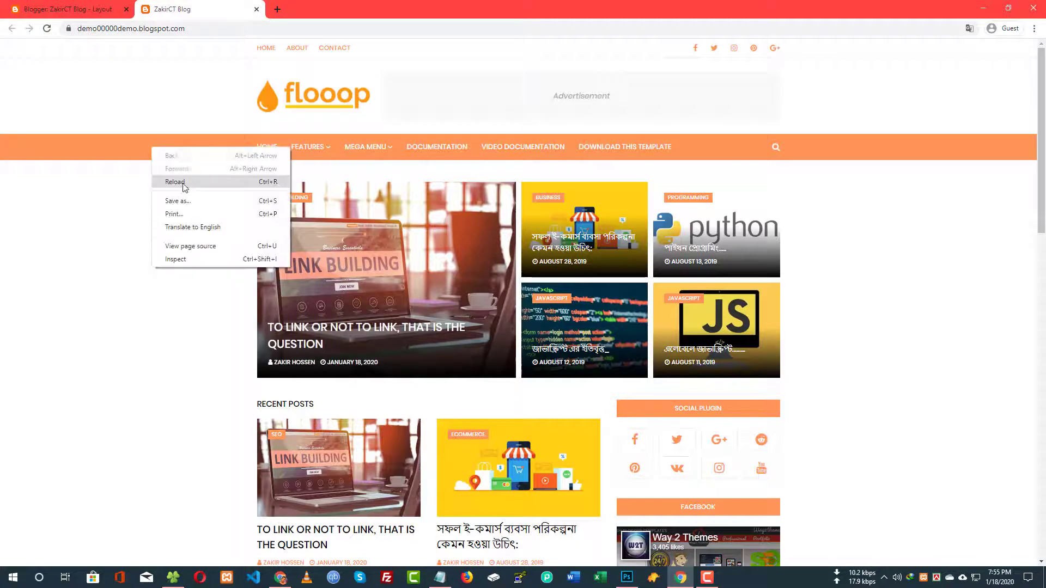
click(183, 181)
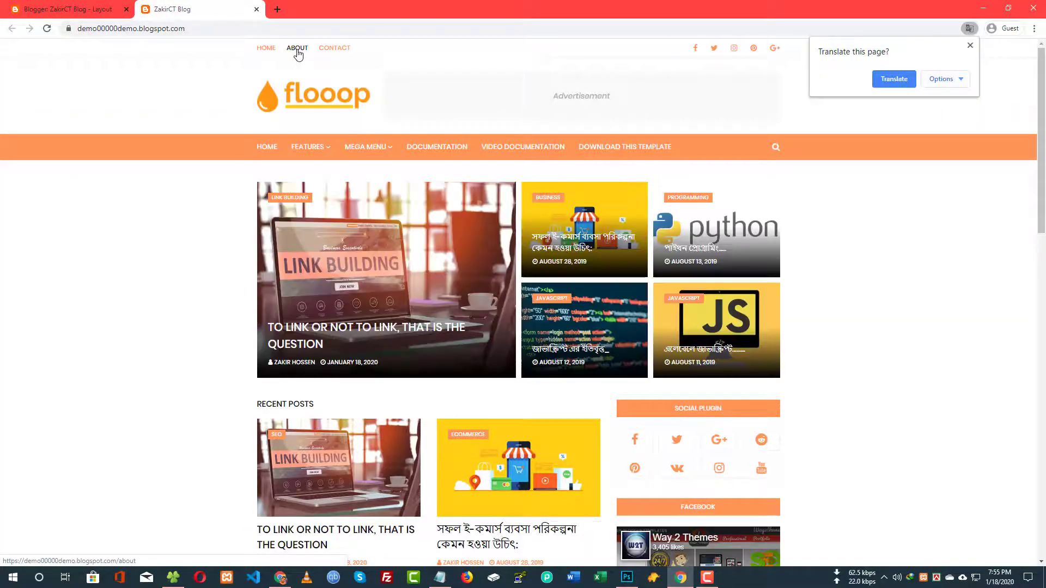
Test the About and Contact links in the live blog's top navigation and return to the blog's home page.
click(299, 53)
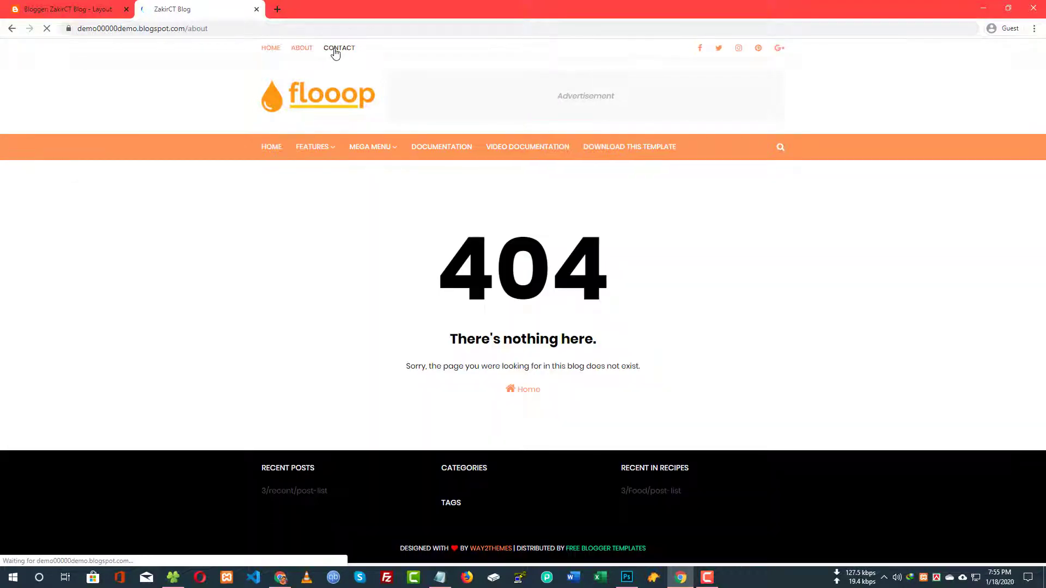
click(335, 50)
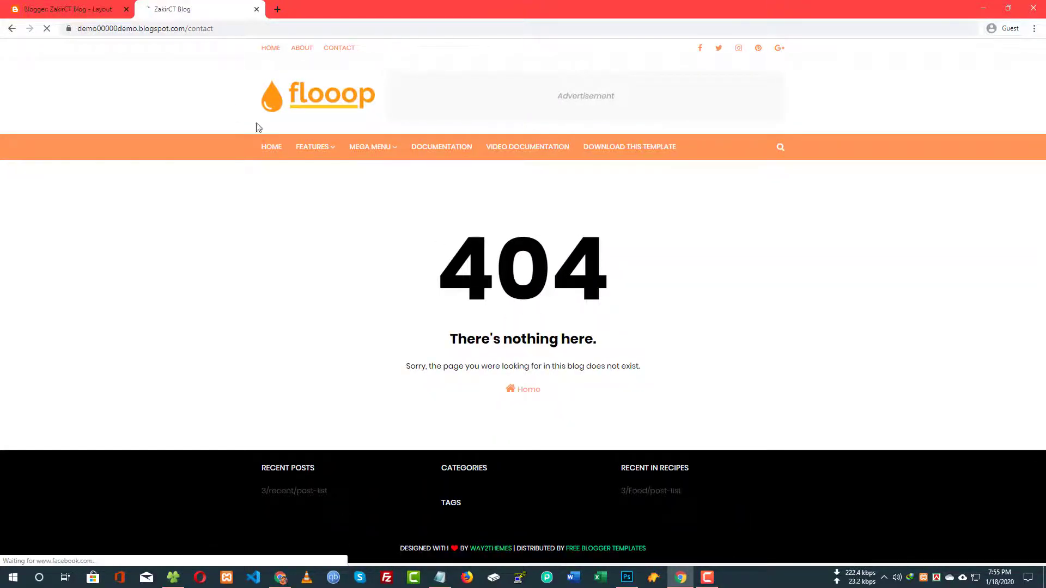
click(523, 390)
Open the blog's Pages list separately and view the published Contact and About pages to check their real URLs.
click(71, 9)
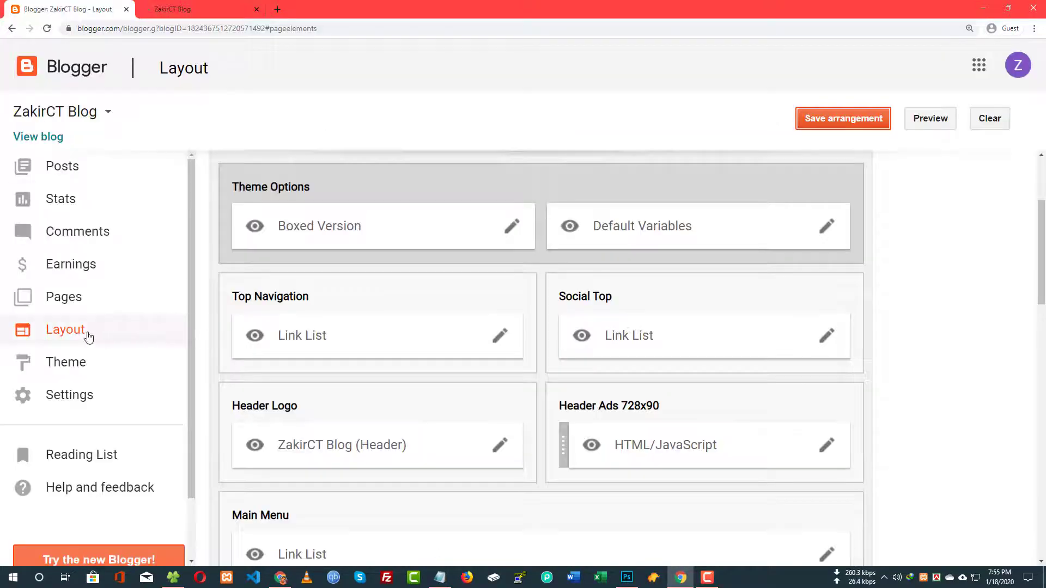
middle_click(64, 297)
key(ctrl+Tab)
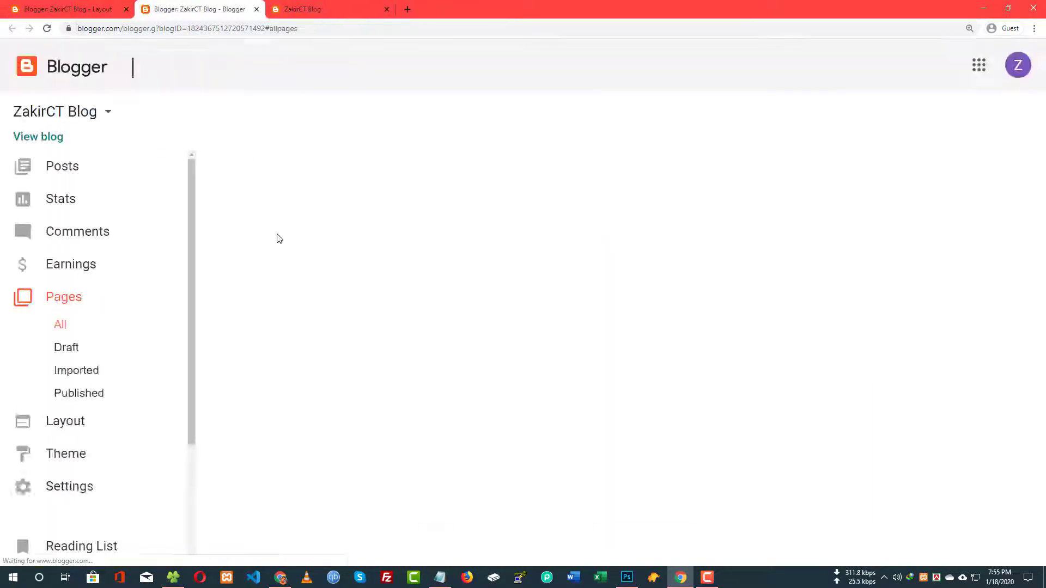
middle_click(282, 228)
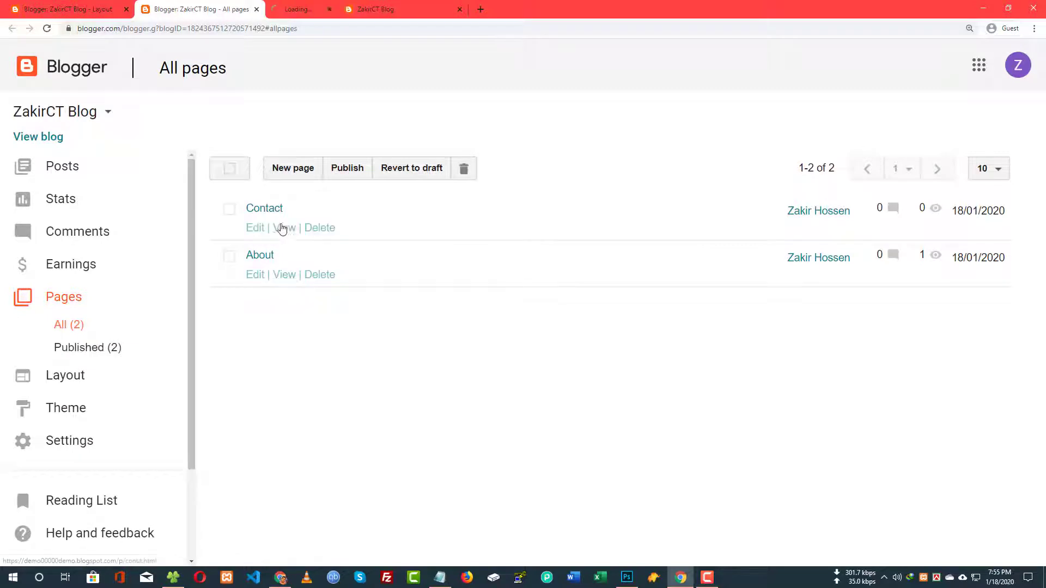
click(285, 274)
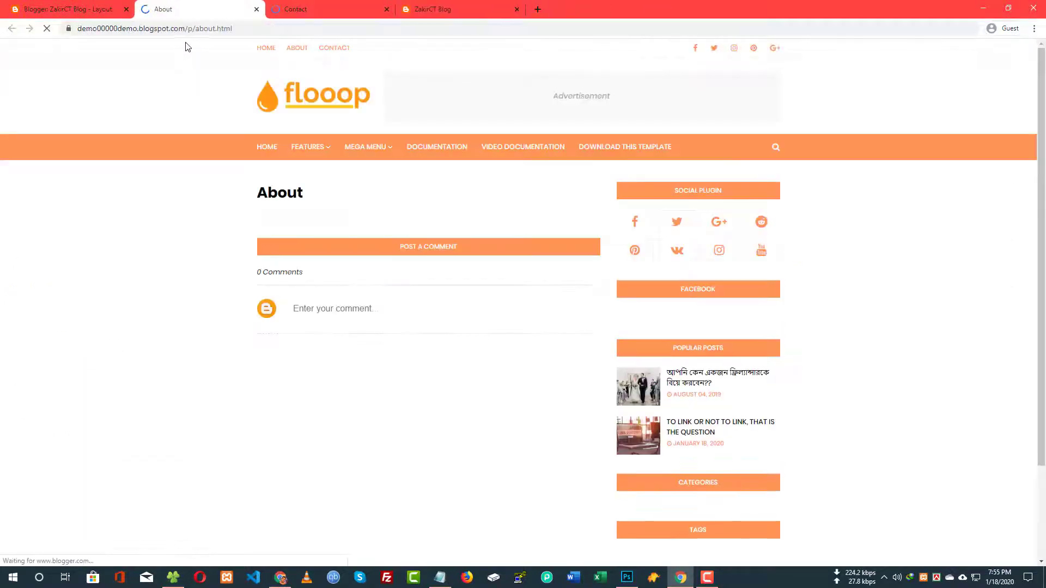
Cut p/about.html from the About page's address and set it as the About link's URL in the Top Navigation link list.
drag(186, 27, 270, 30)
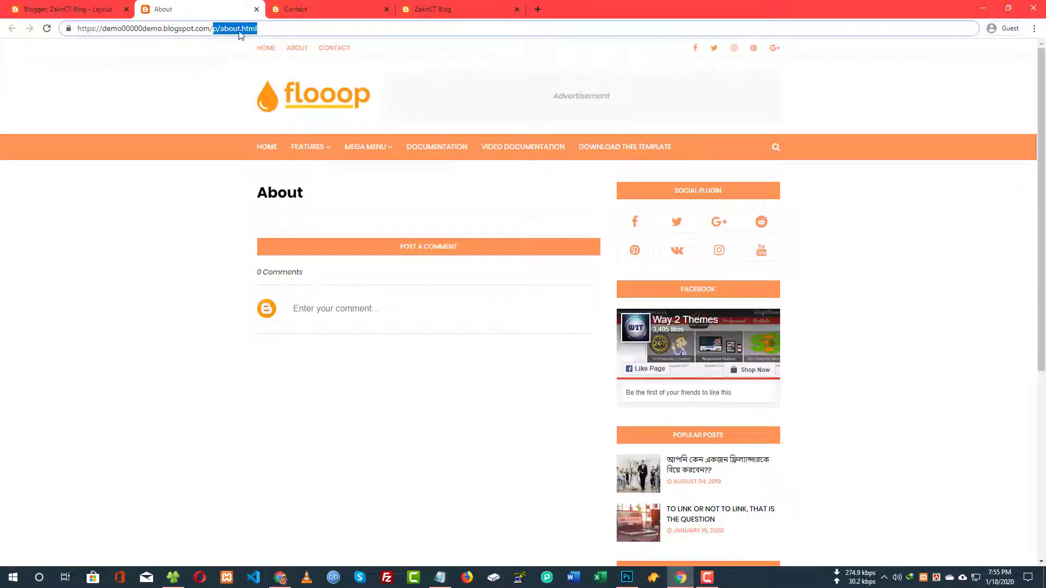
key(ctrl+x)
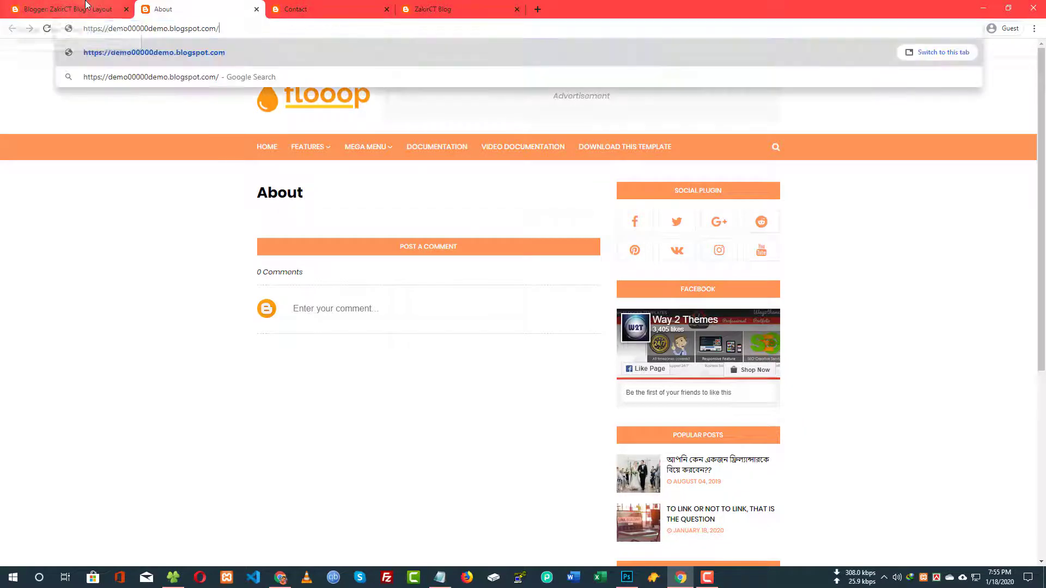
click(68, 9)
click(505, 336)
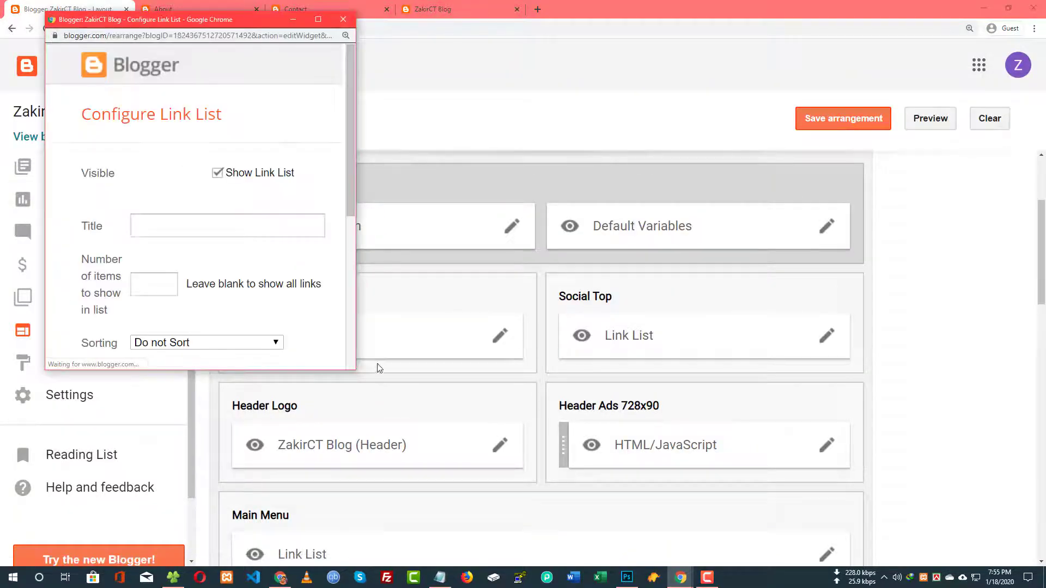
scroll(155, 375, down, 2)
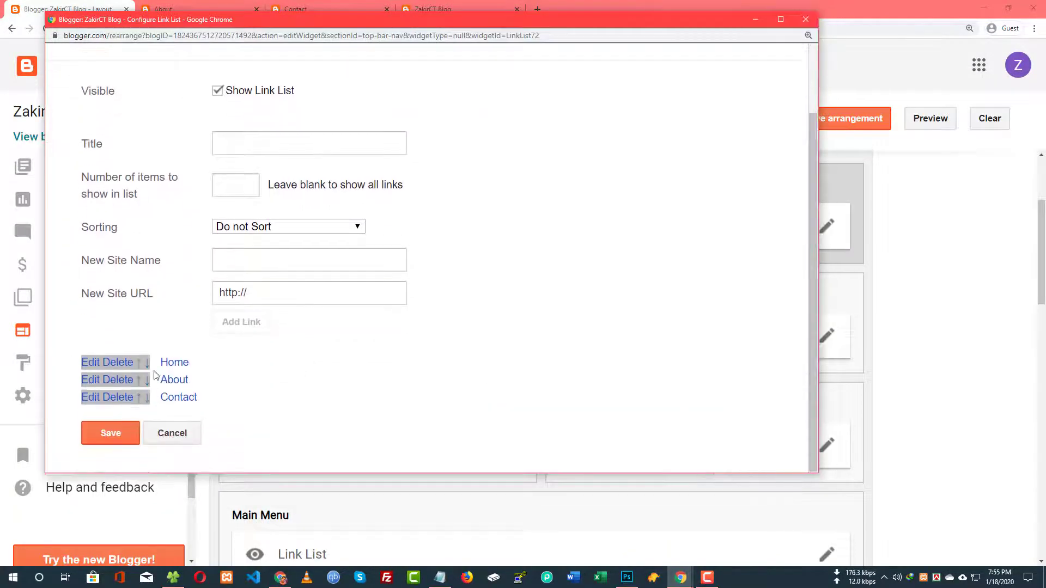
click(97, 379)
scroll(164, 354, down, 3)
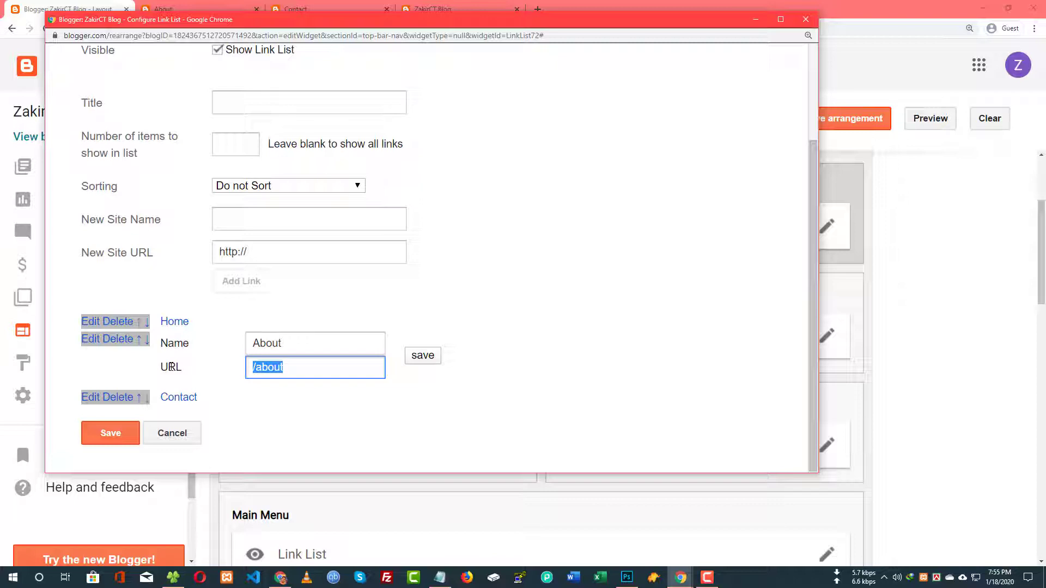
key(ctrl+v)
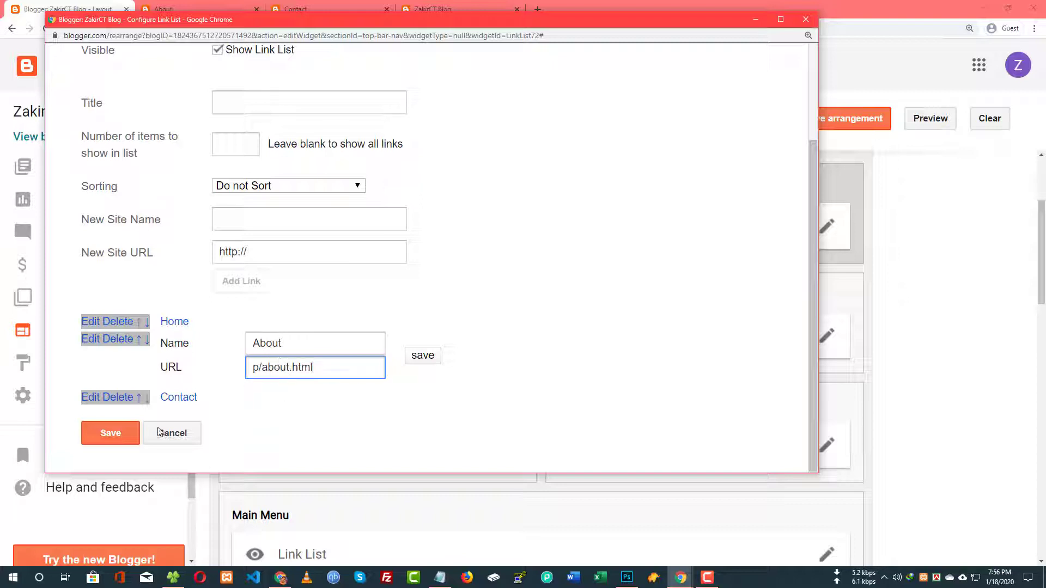
Set the Contact link's URL to /p/contact.html in the same list and save the edited Contact and About links.
click(91, 398)
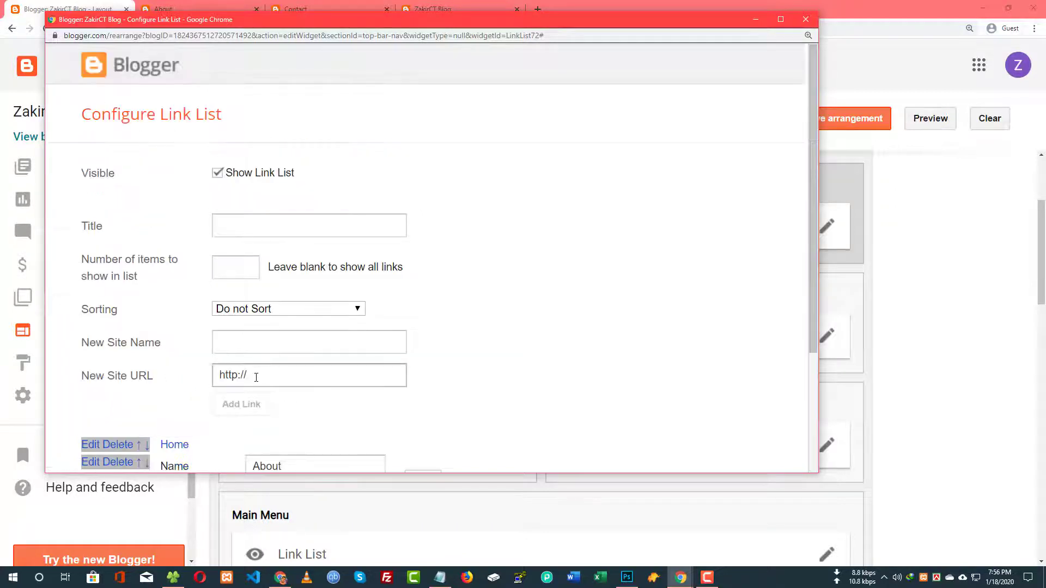
scroll(256, 377, down, 3)
click(280, 388)
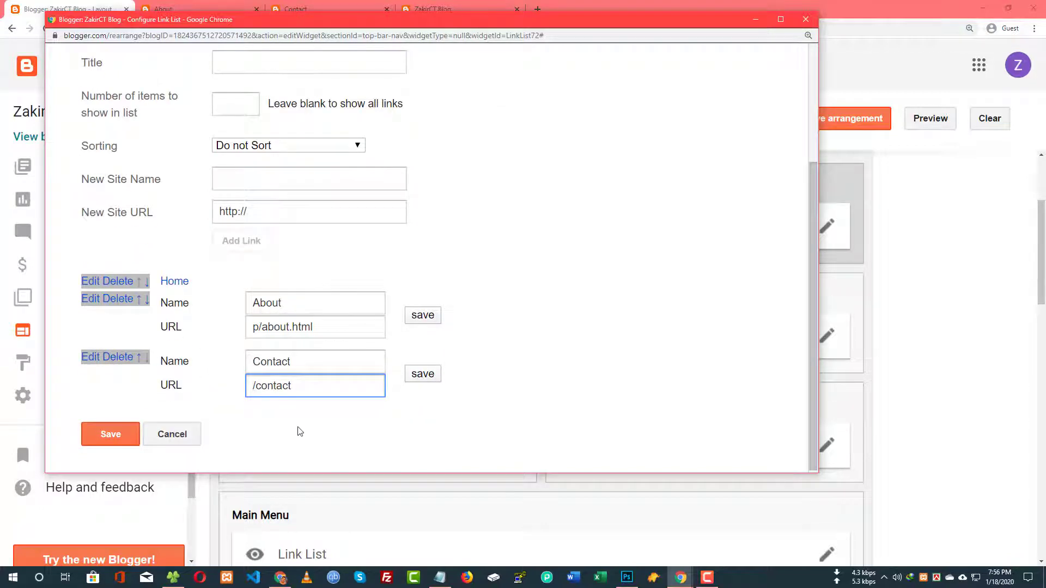
text(p/about)
text(.html)
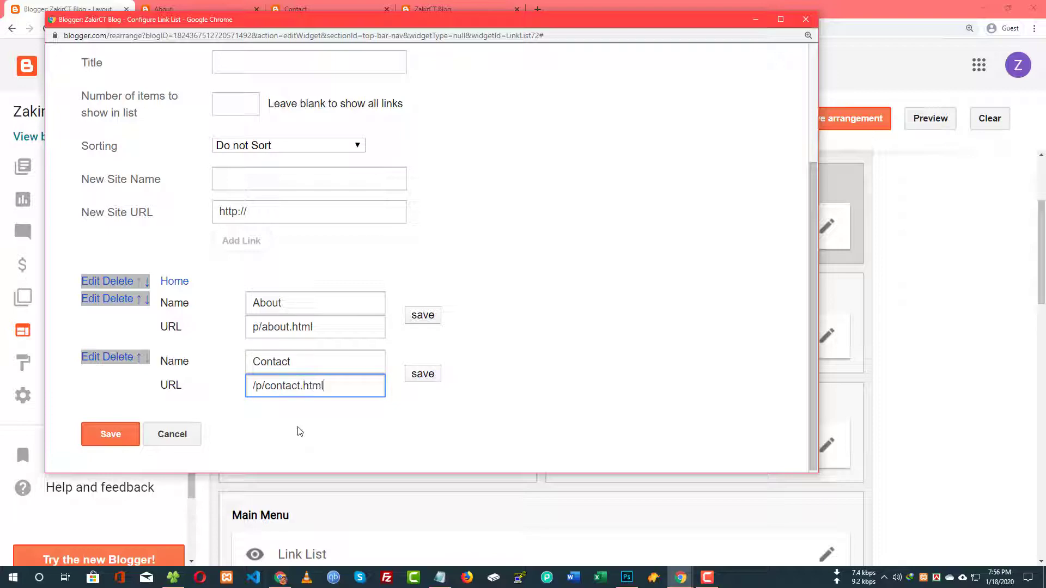
click(425, 374)
click(426, 357)
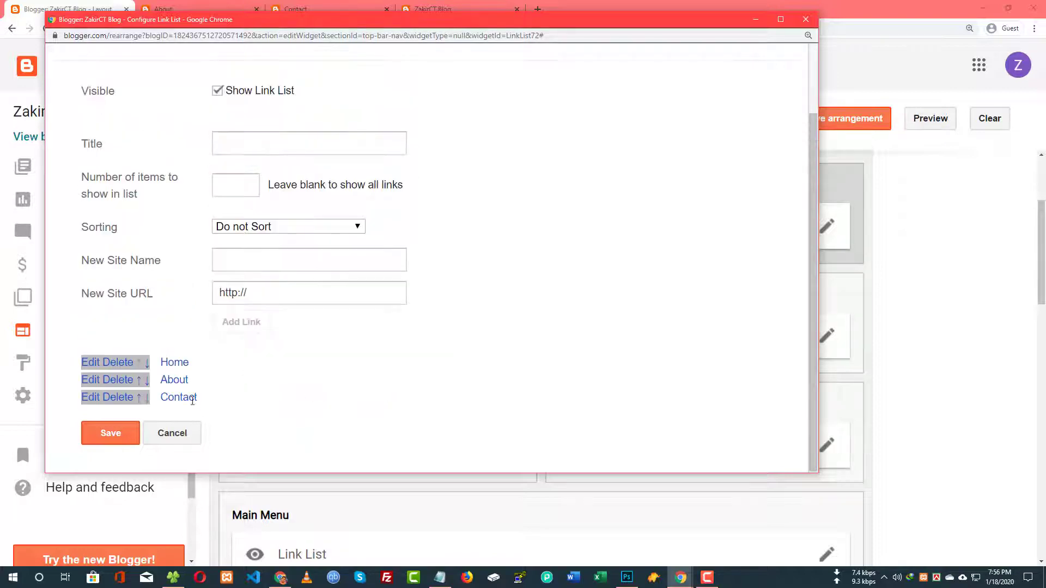
Save the Top Navigation link list and the layout arrangement, and reload the live About page.
click(121, 433)
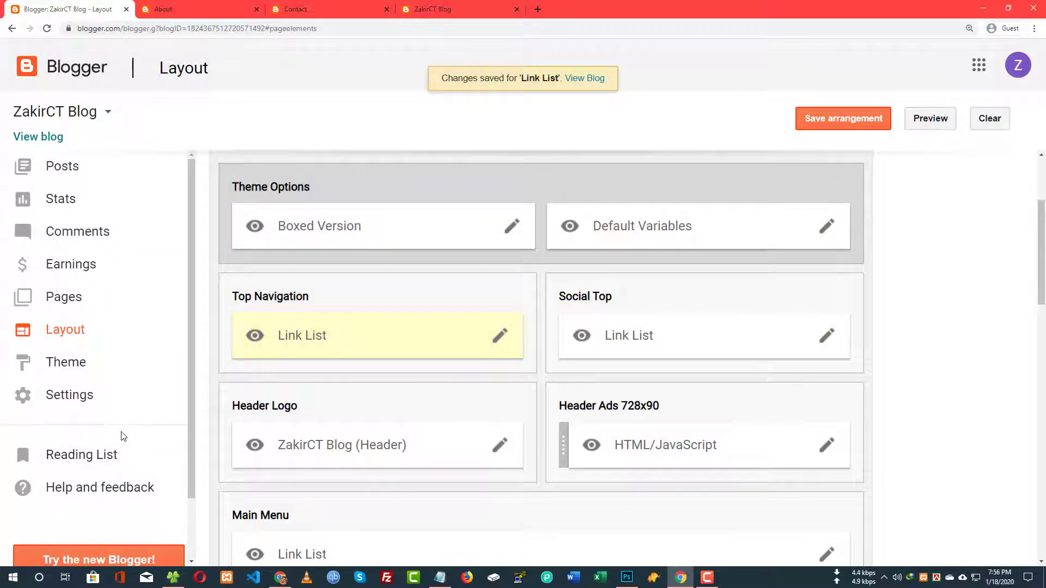
click(845, 120)
click(177, 4)
right_click(178, 82)
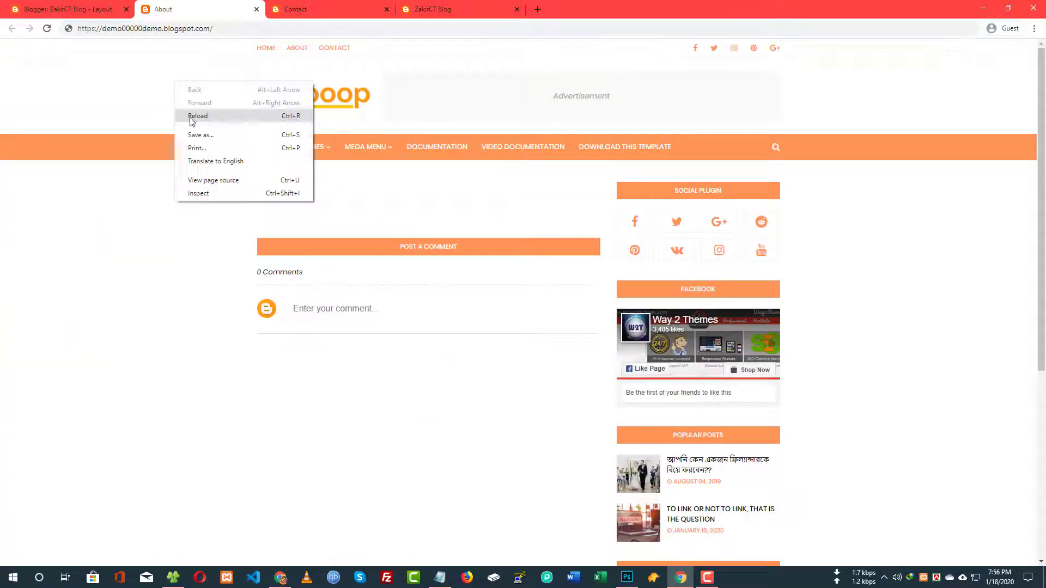
click(194, 121)
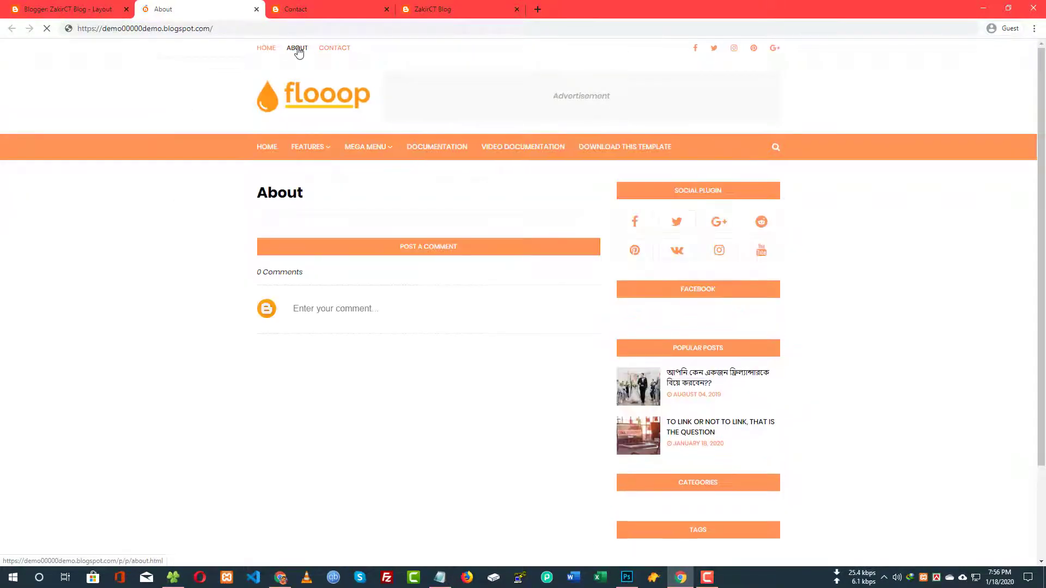
Test the edited About and Contact links from the live page's top navigation and close the two extra page tabs.
click(300, 48)
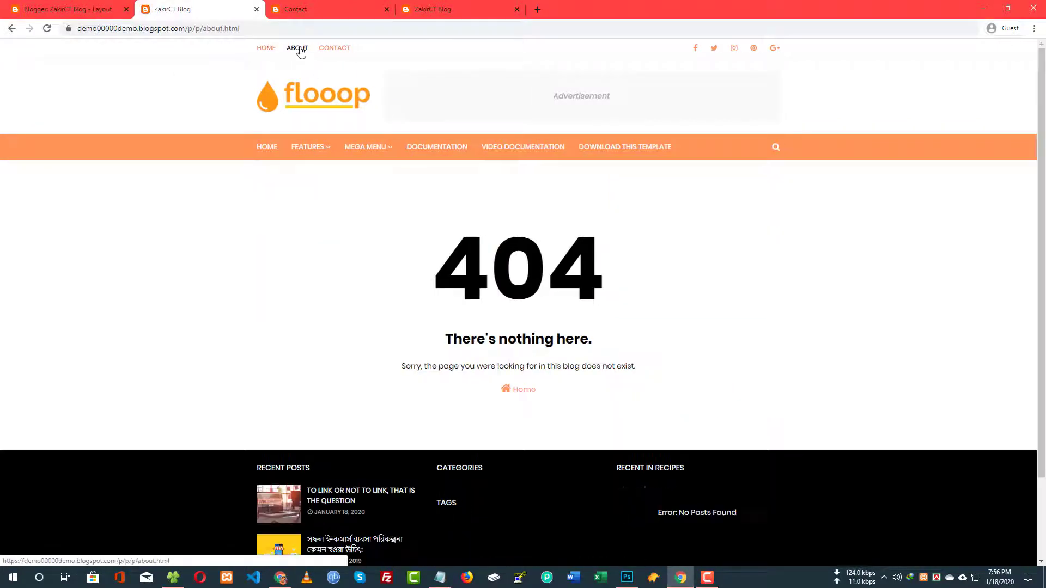
double_click(194, 32)
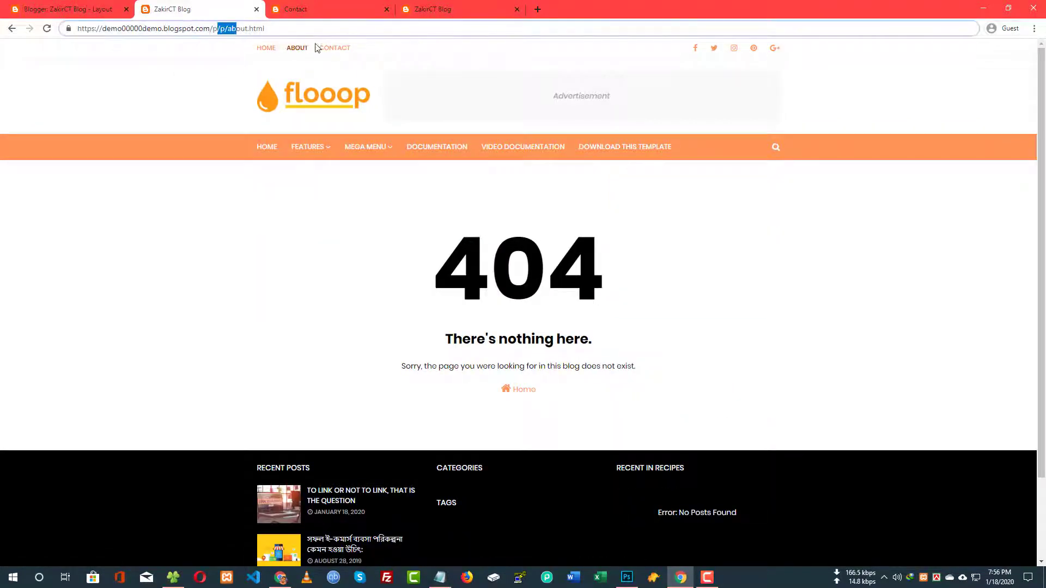
click(333, 48)
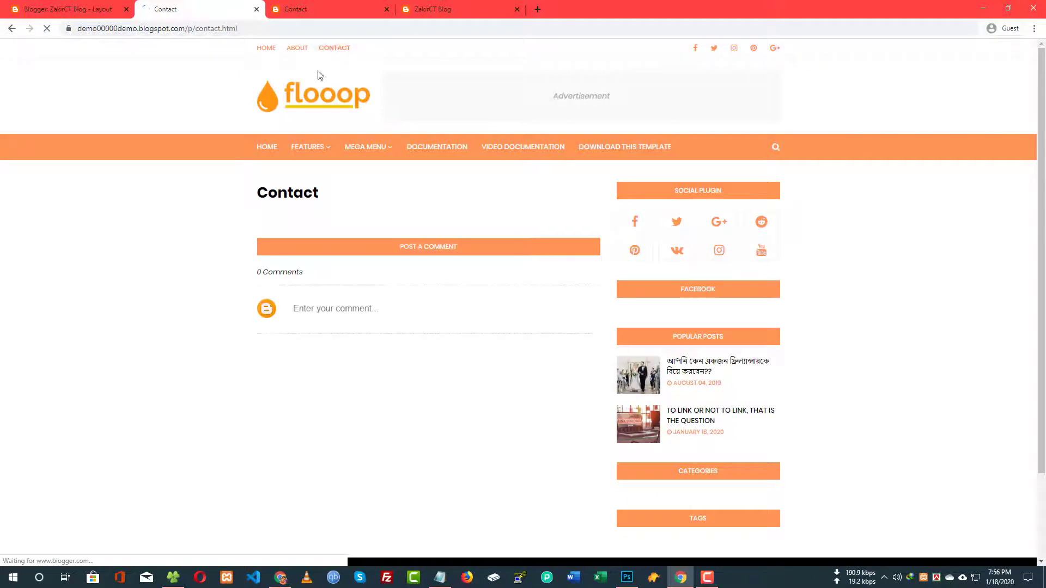
click(315, 93)
click(297, 48)
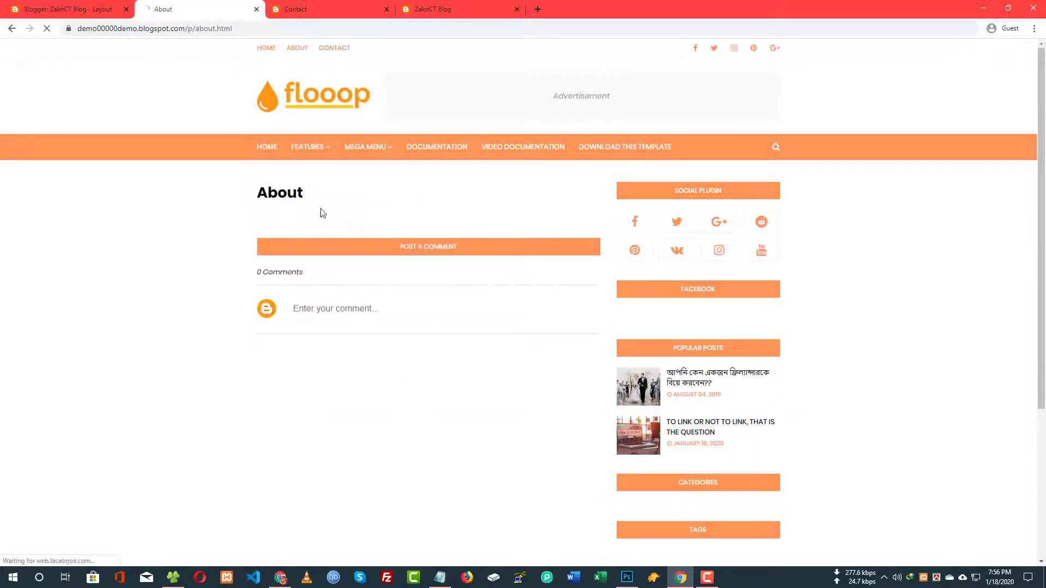
click(334, 48)
middle_click(199, 6)
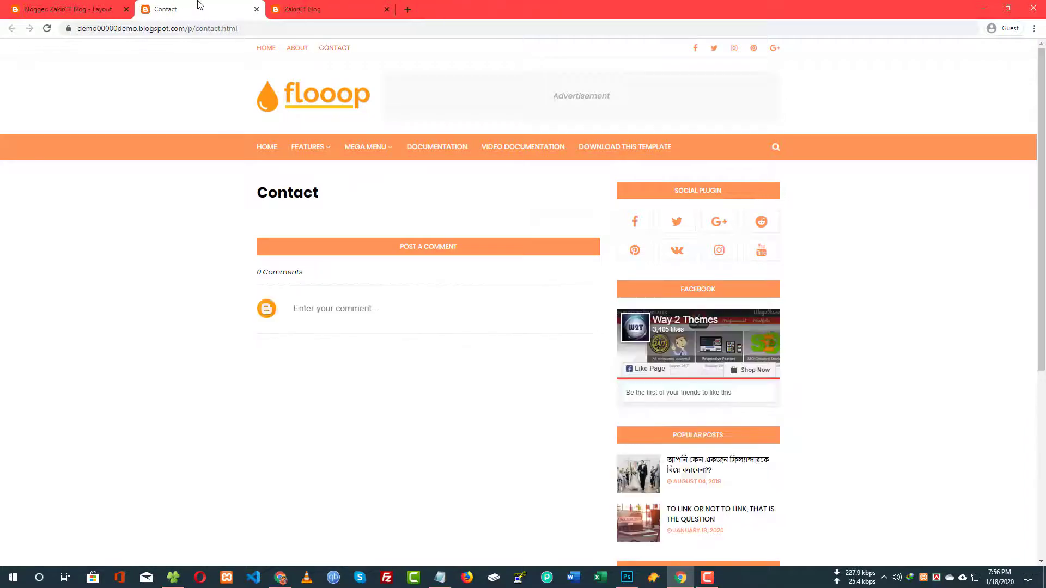
middle_click(198, 7)
Check the live blog's main menu and open the Main Menu link list in the layout to show its entries.
mouse_move(325, 146)
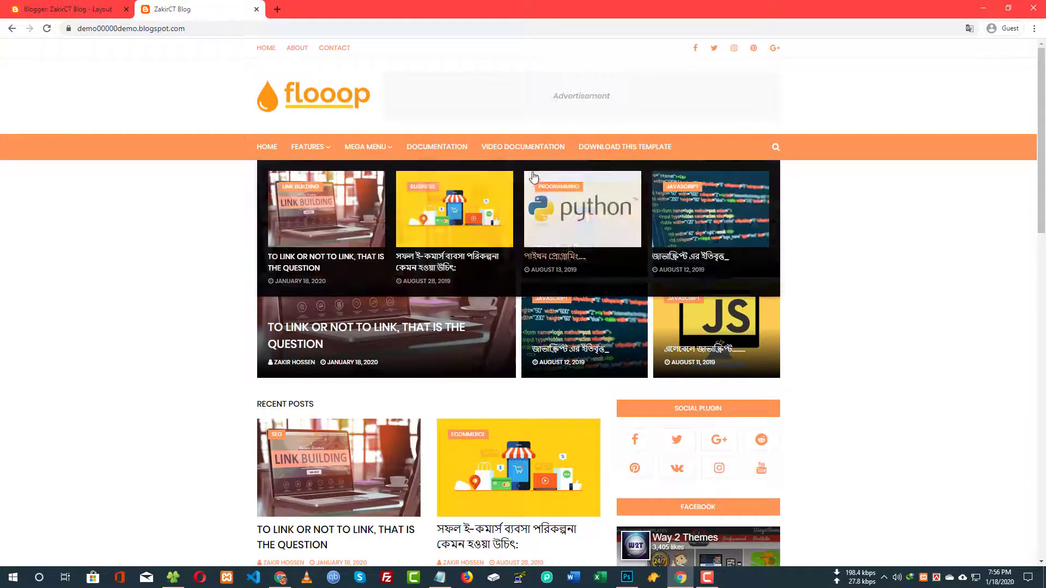
click(69, 7)
scroll(348, 338, down, 3)
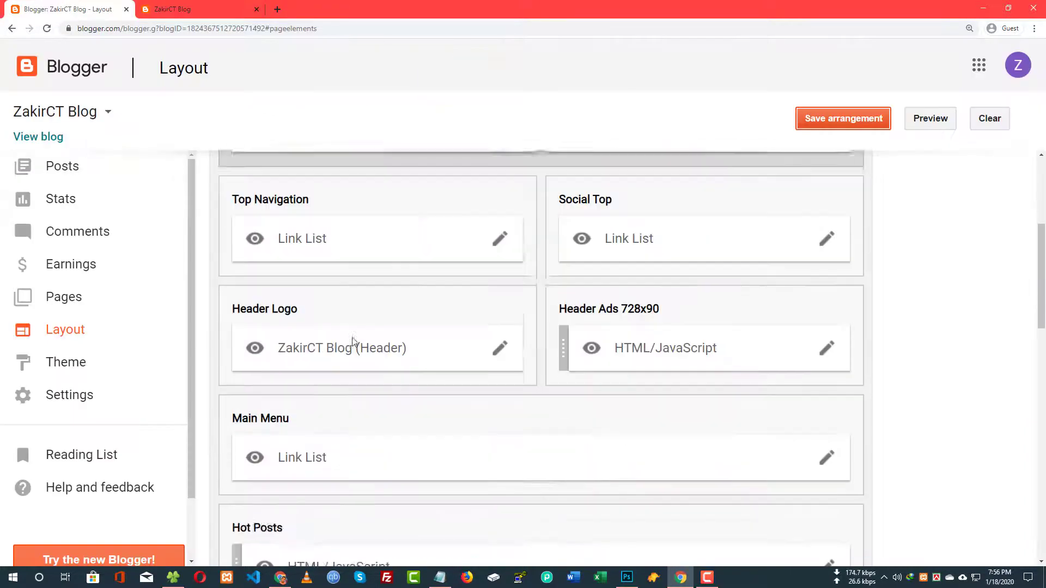
scroll(653, 311, down, 2)
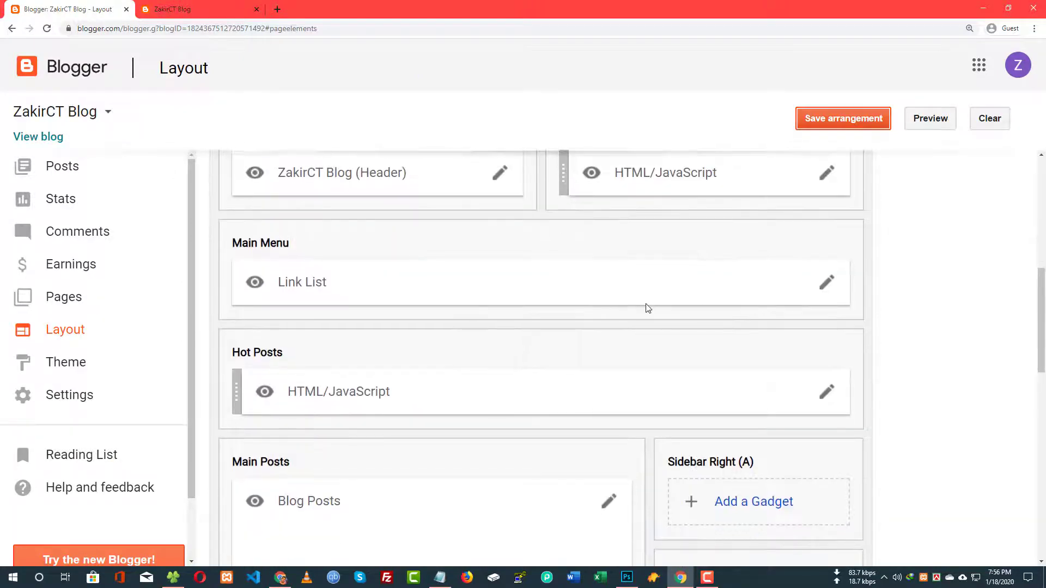
scroll(264, 381, up, 3)
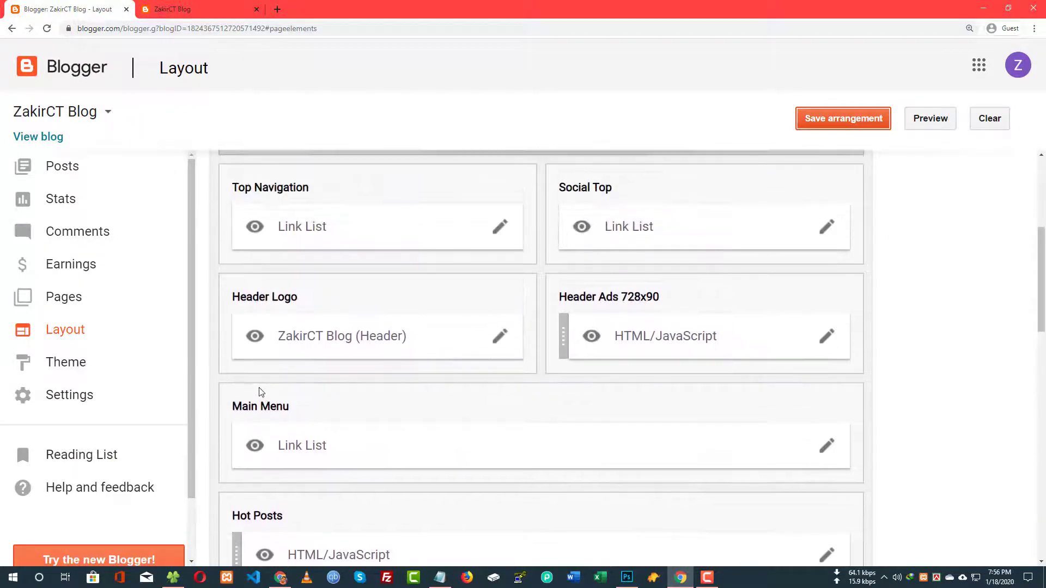
scroll(276, 389, down, 2)
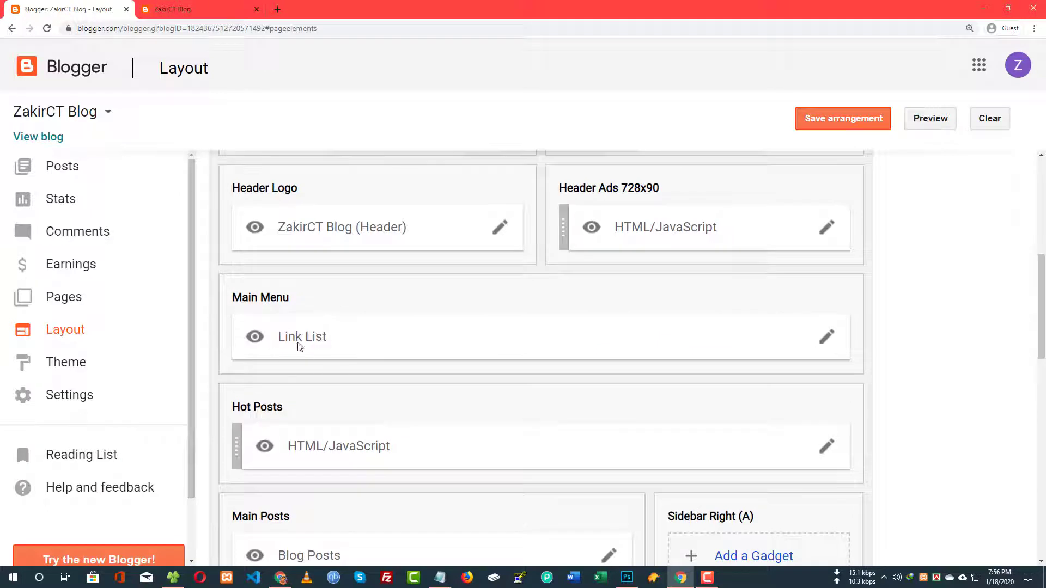
click(826, 336)
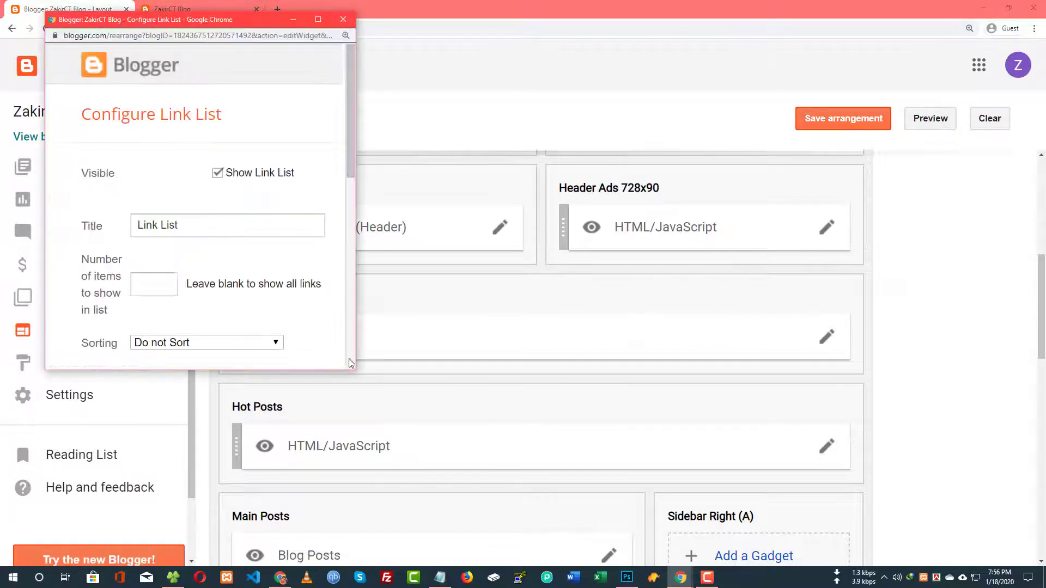
scroll(274, 246, down, 4)
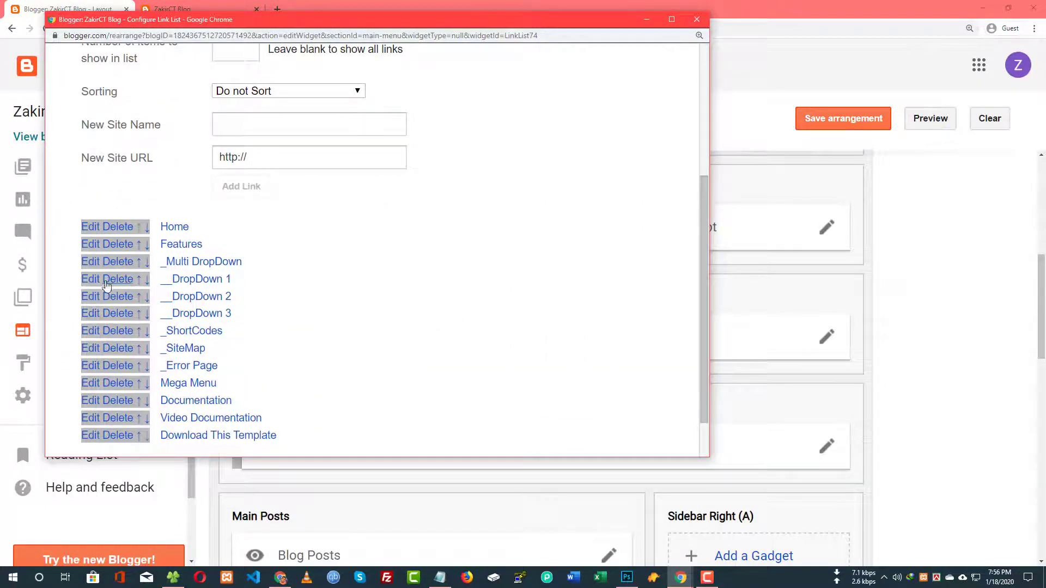
scroll(231, 275, down, 2)
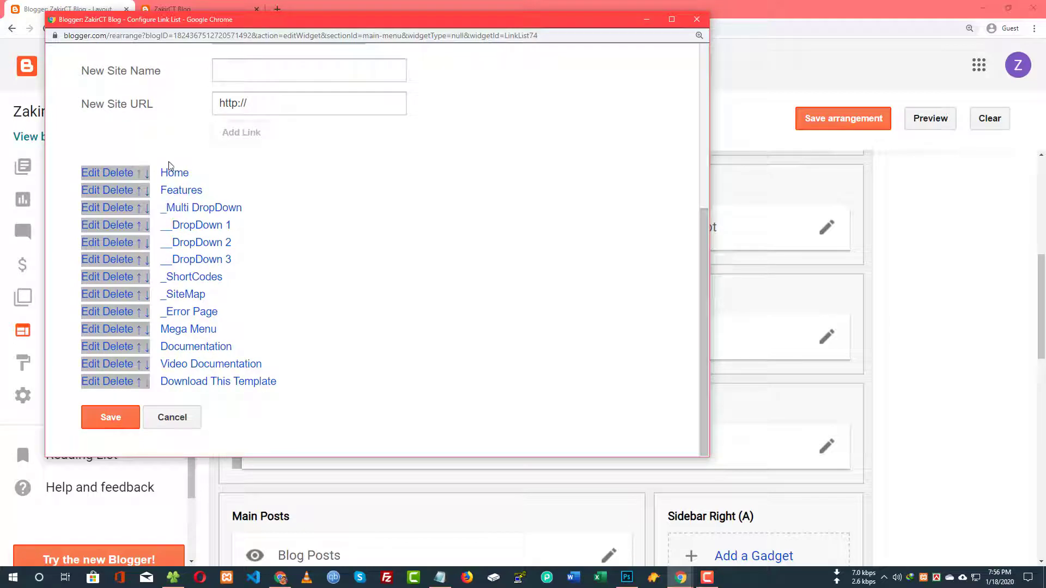
Arrange the Main Menu link list window beside the browser window showing the live blog's home page.
drag(271, 21, 0, 142)
click(734, 97)
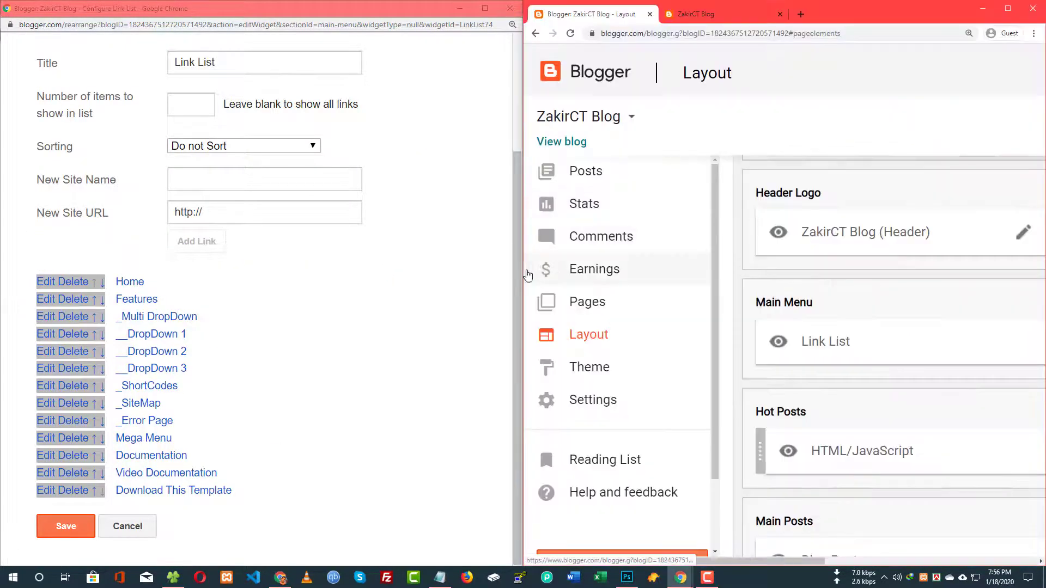
drag(520, 263, 333, 261)
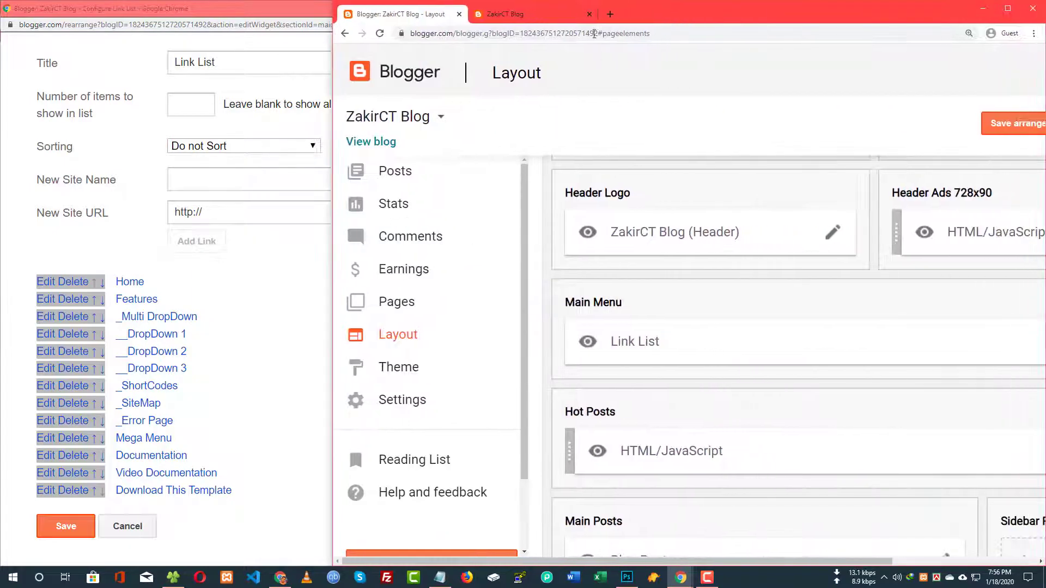
click(528, 14)
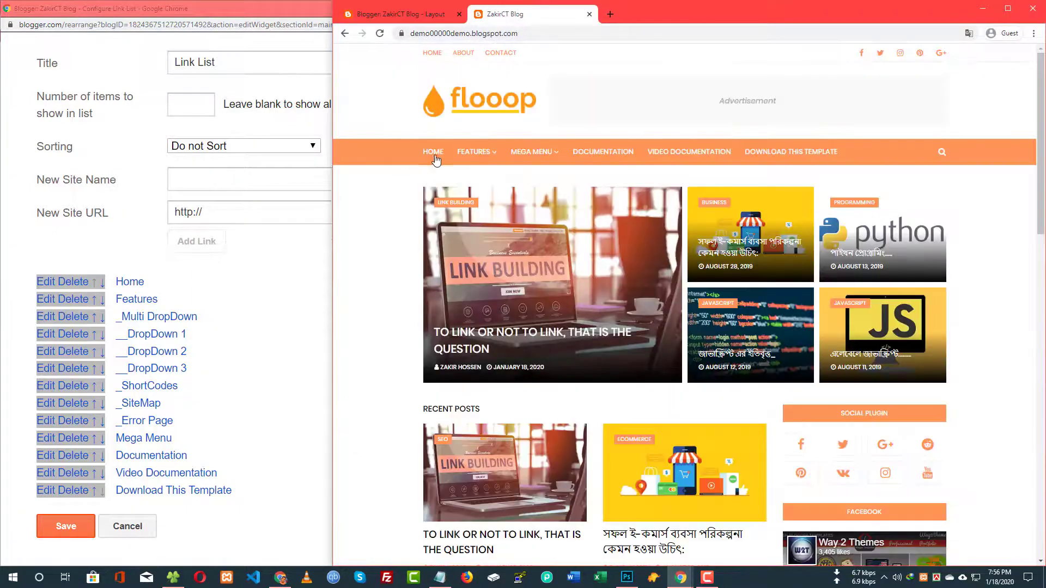
Compare the live blog's Features submenus with the underscore-prefixed link names, entering __ in the address bar to illustrate the prefix.
mouse_move(474, 154)
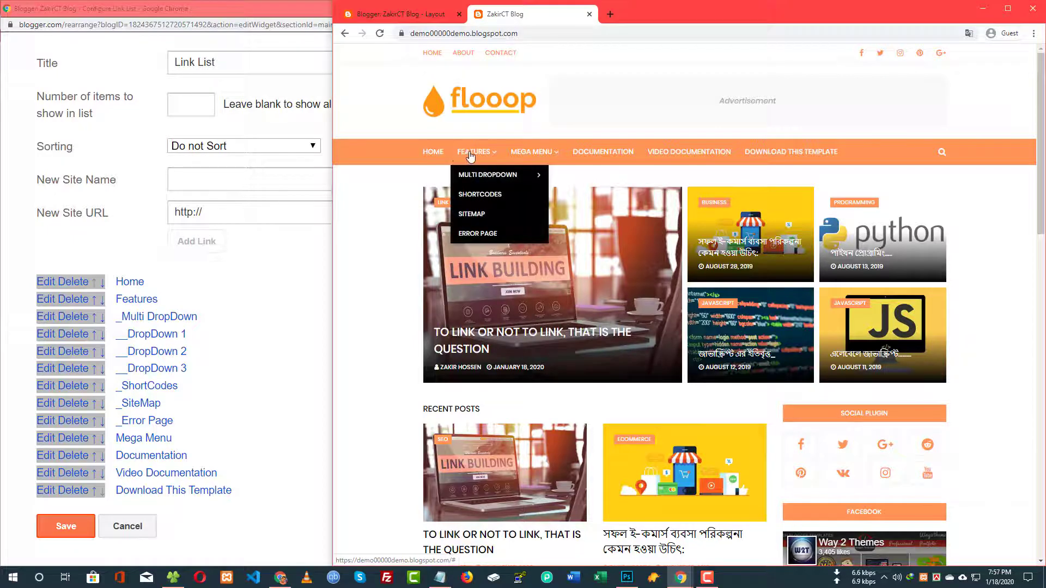
mouse_move(488, 178)
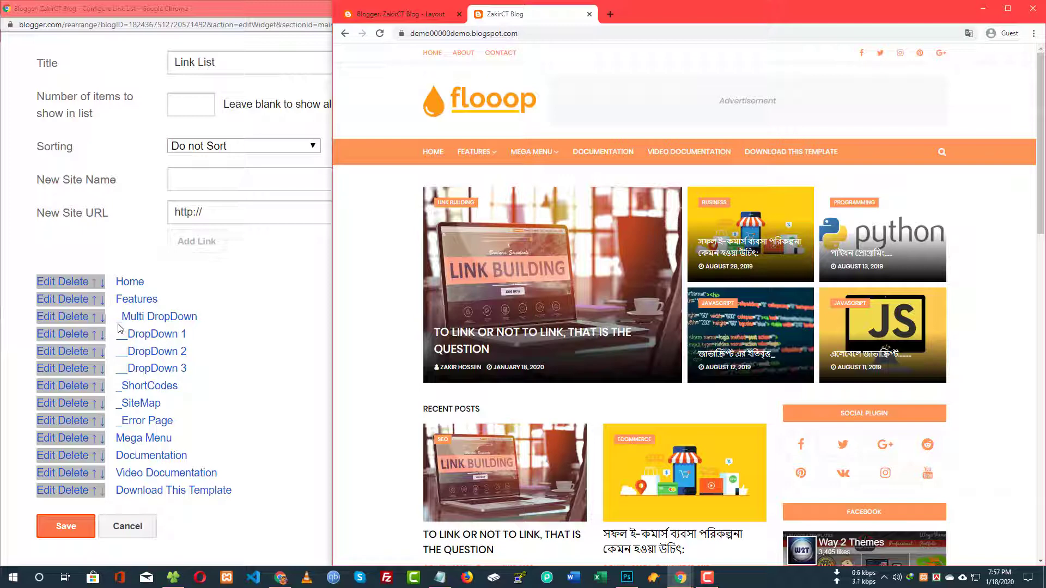
click(496, 34)
text(_)
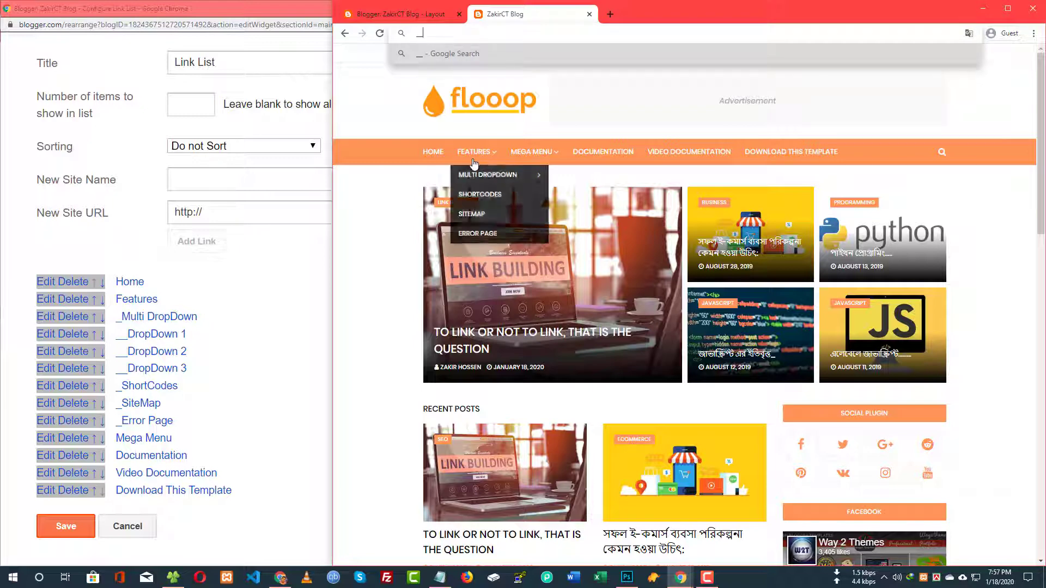
mouse_move(538, 178)
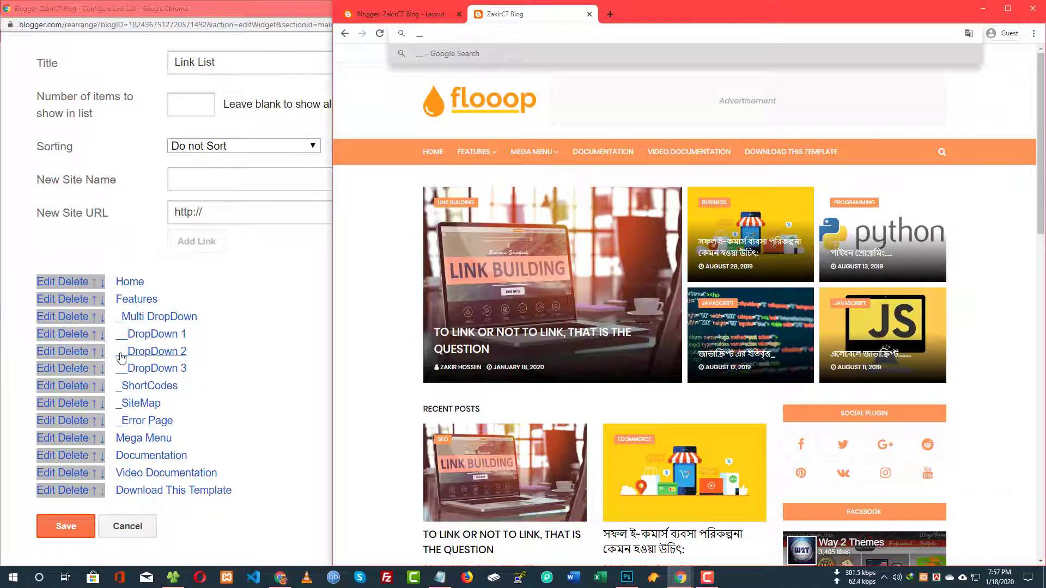
Delete the __DropDown 1, __DropDown 2 and __DropDown 3 entries from the Main Menu link list.
click(80, 335)
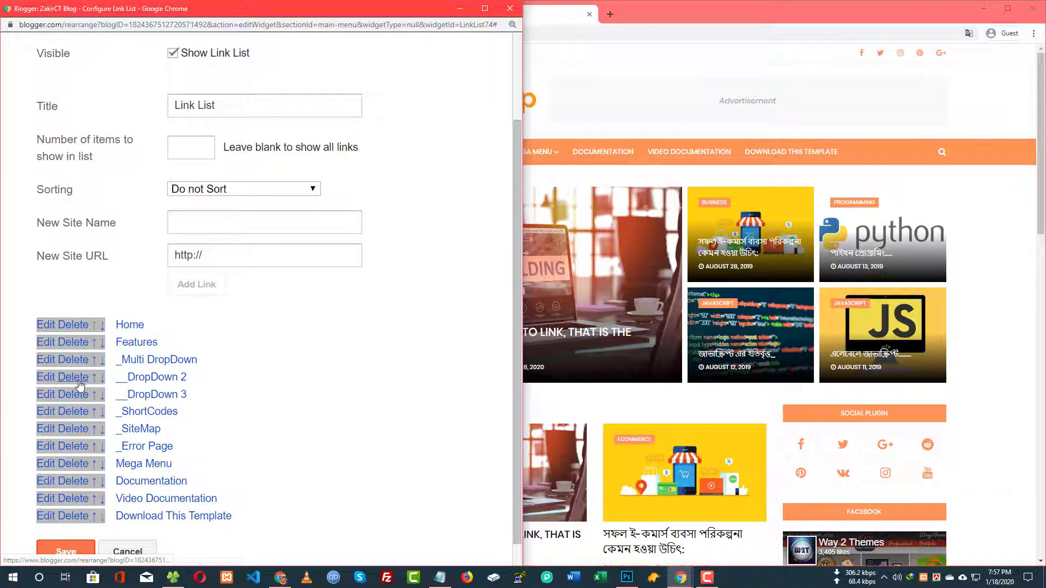
click(80, 381)
scroll(82, 381, down, 2)
click(78, 369)
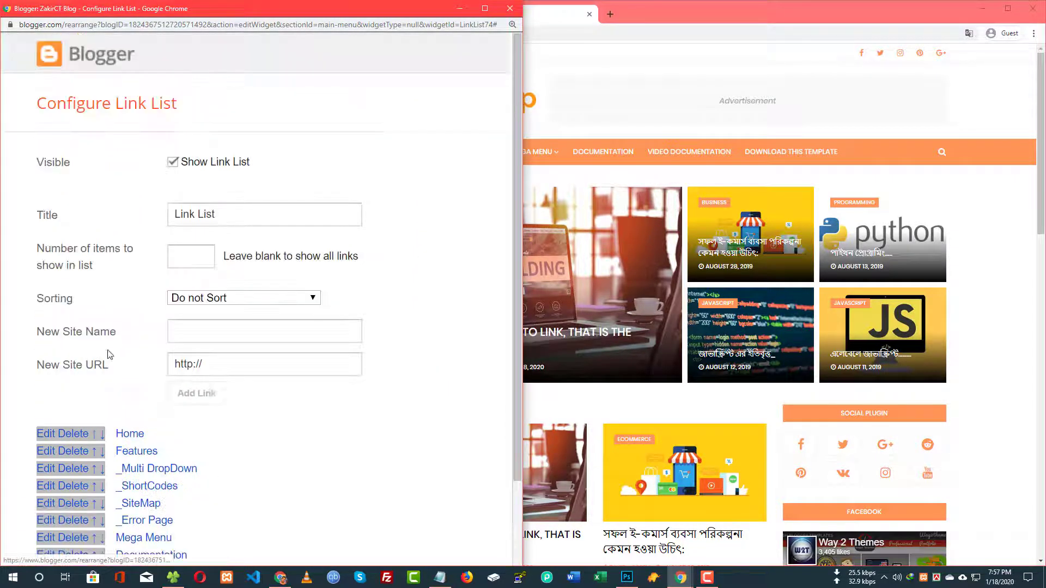
Delete the Features link and its _Multi DropDown, _ShortCodes, _SiteMap and _Error Page entries from the Main Menu link list.
scroll(109, 355, down, 2)
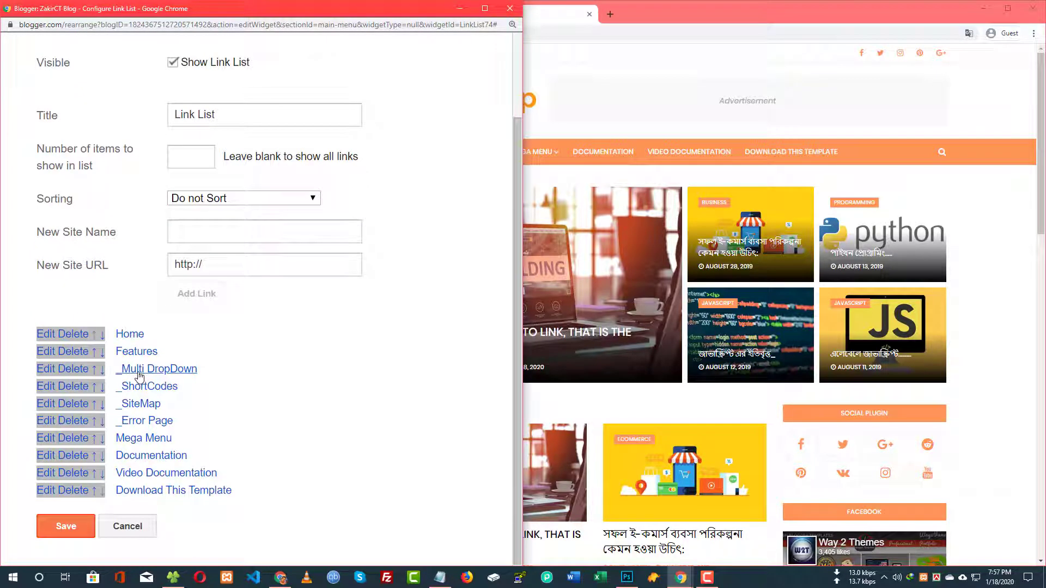
click(82, 374)
scroll(86, 376, down, 2)
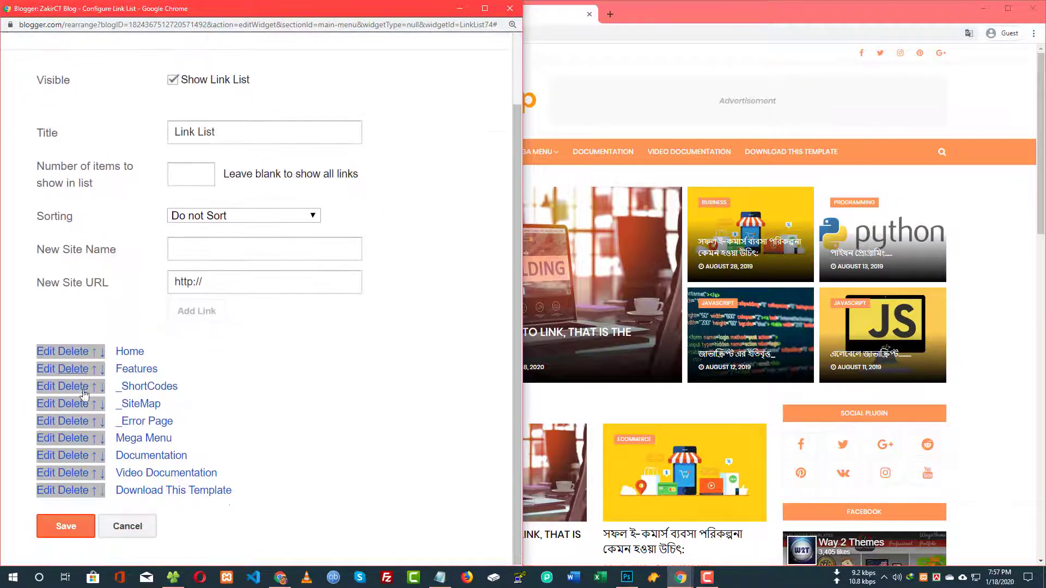
click(81, 388)
scroll(83, 393, down, 1)
click(82, 425)
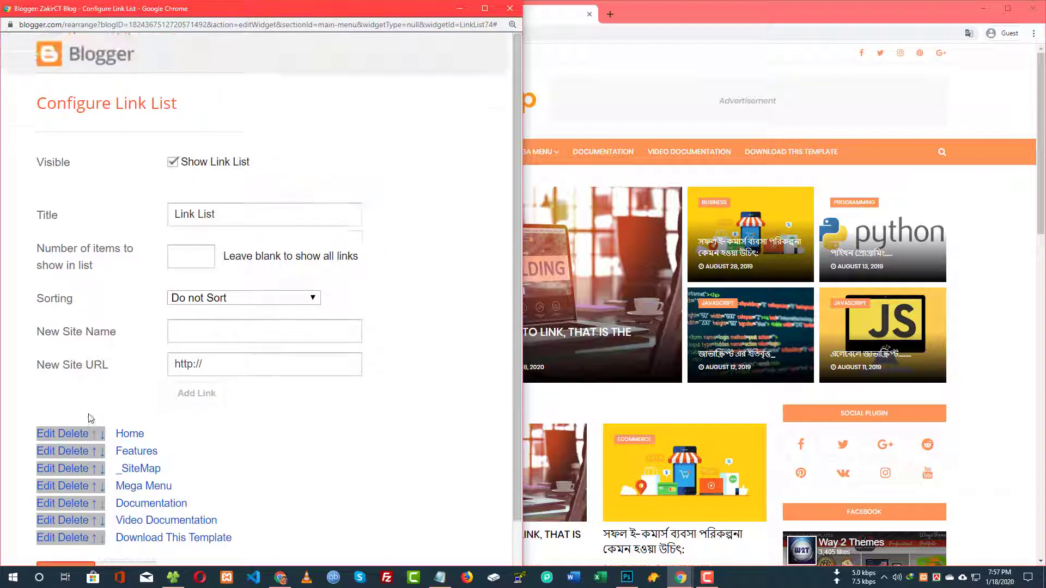
scroll(88, 418, down, 2)
click(82, 423)
click(81, 451)
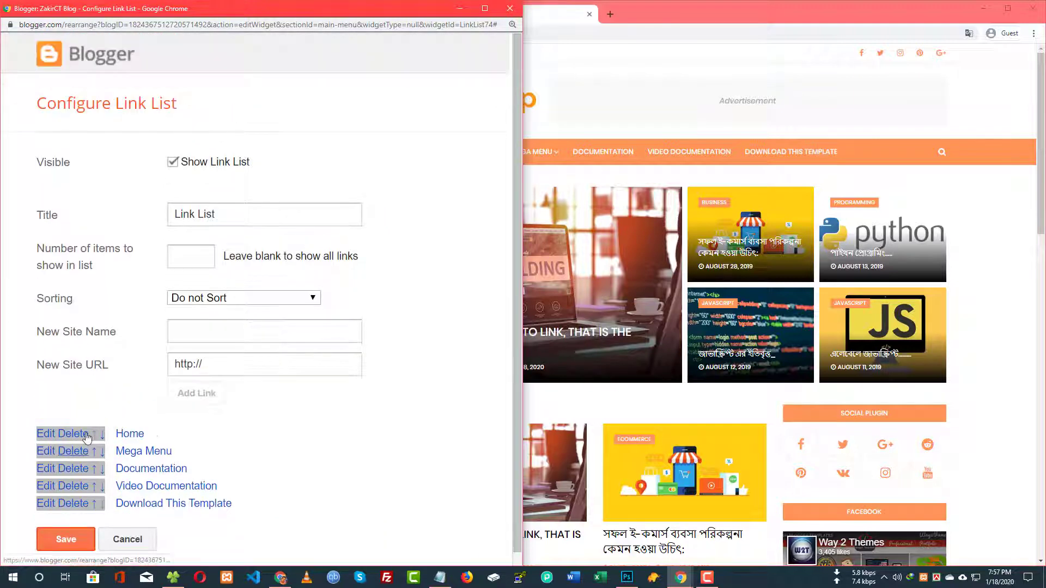
Delete the Documentation, Video Documentation and Download This Template links from the Main Menu link list.
click(71, 490)
click(78, 470)
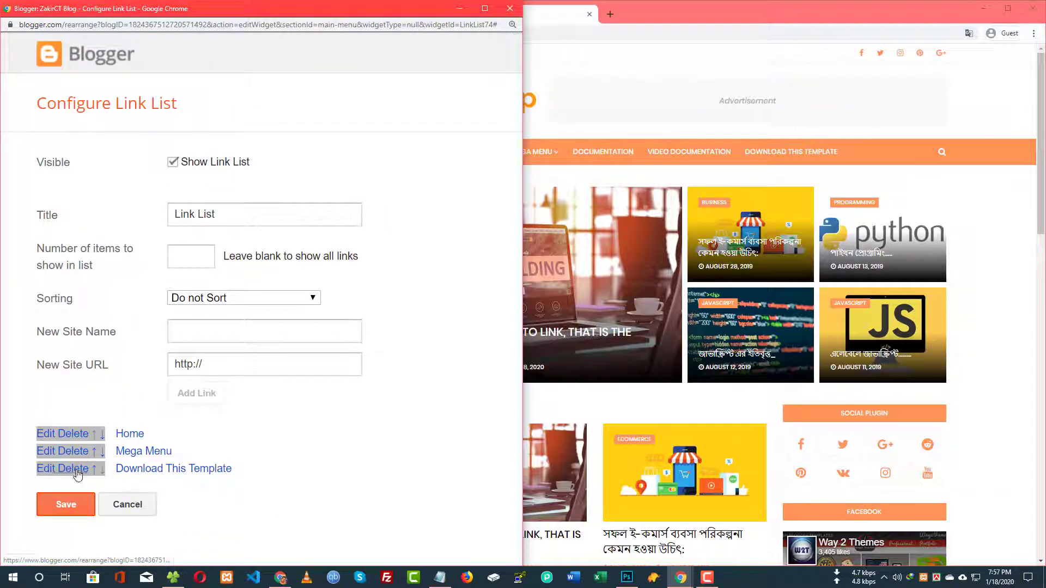
click(73, 472)
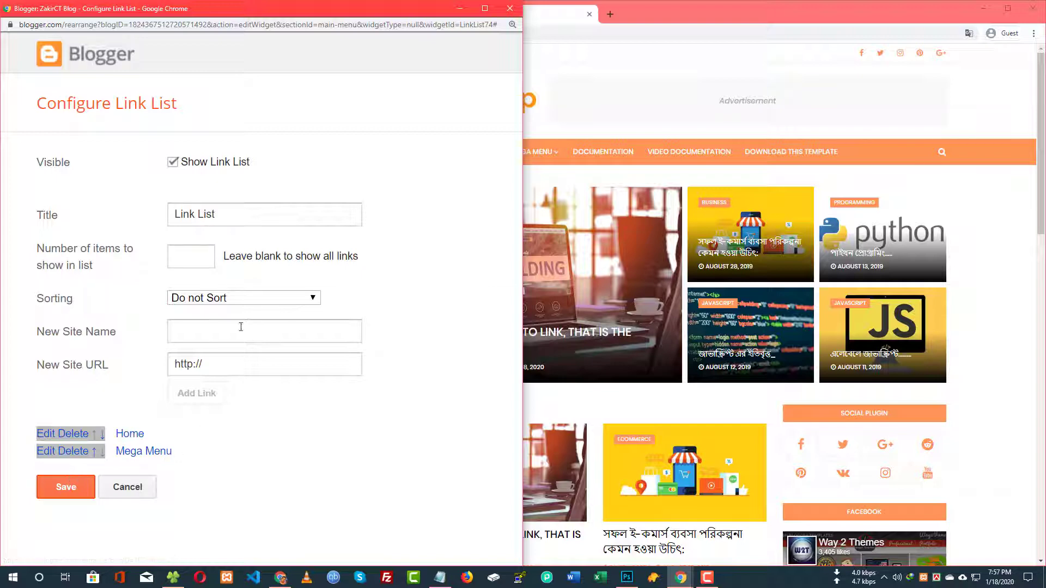
Maximise the browser window, reposition and enlarge the link list window over it, and save the Main Menu link list.
drag(404, 9, 679, 118)
click(1007, 8)
key(alt+Tab)
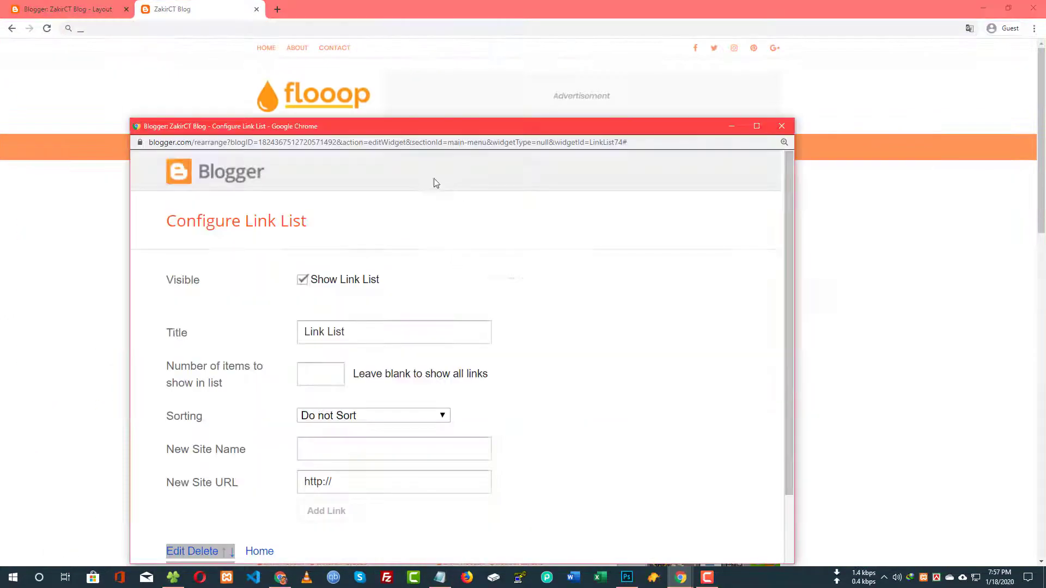
drag(354, 129, 326, 29)
scroll(347, 311, down, 2)
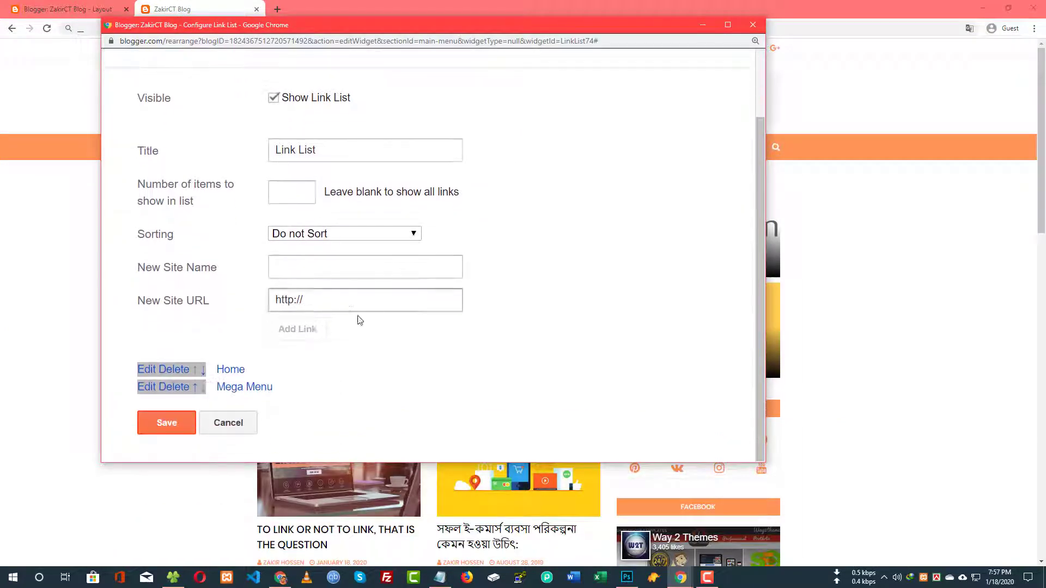
drag(765, 463, 878, 532)
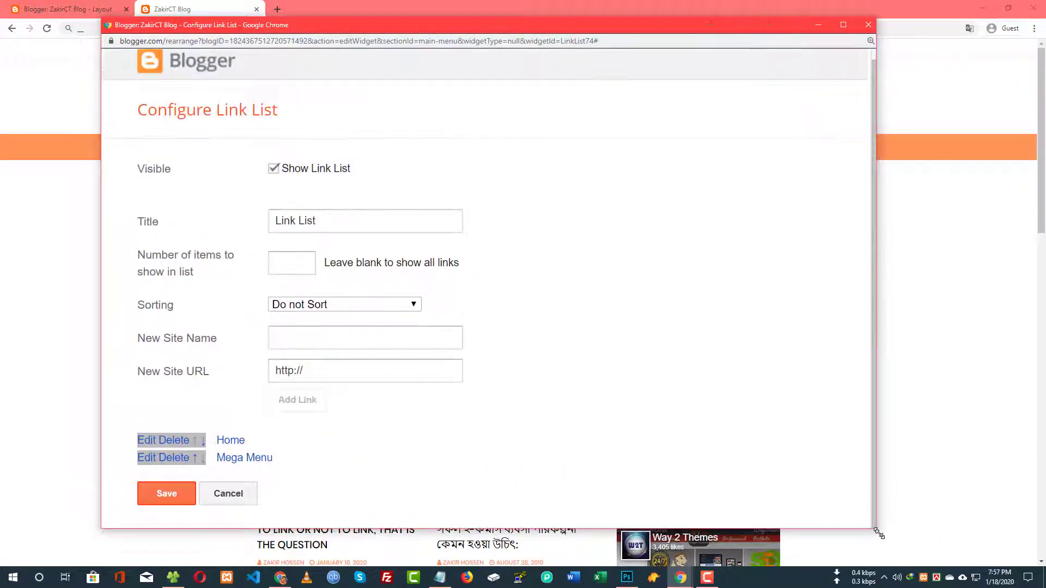
click(159, 486)
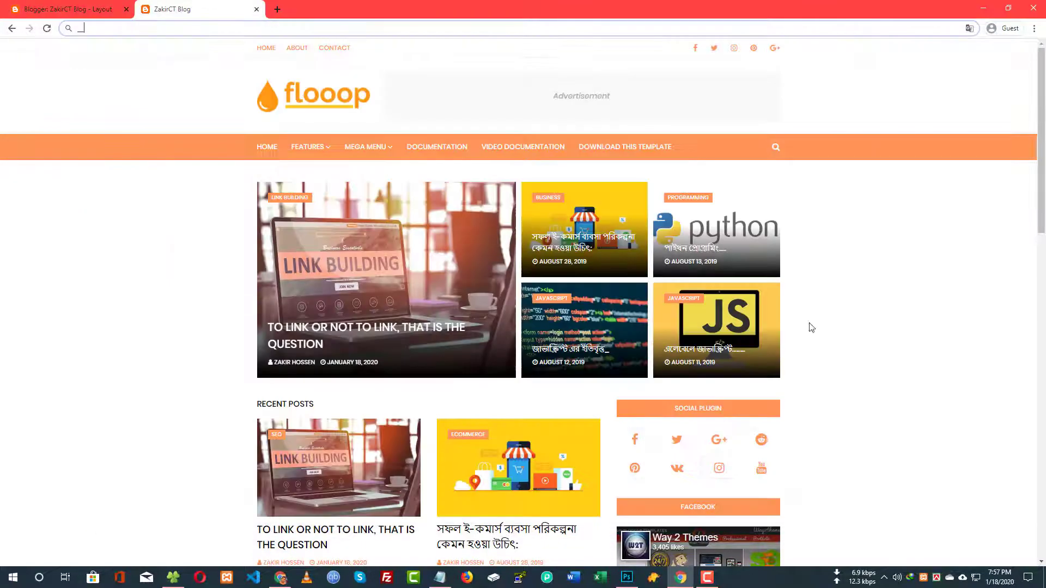
Compare the header area of the live blog's home page with the blog's layout.
click(68, 9)
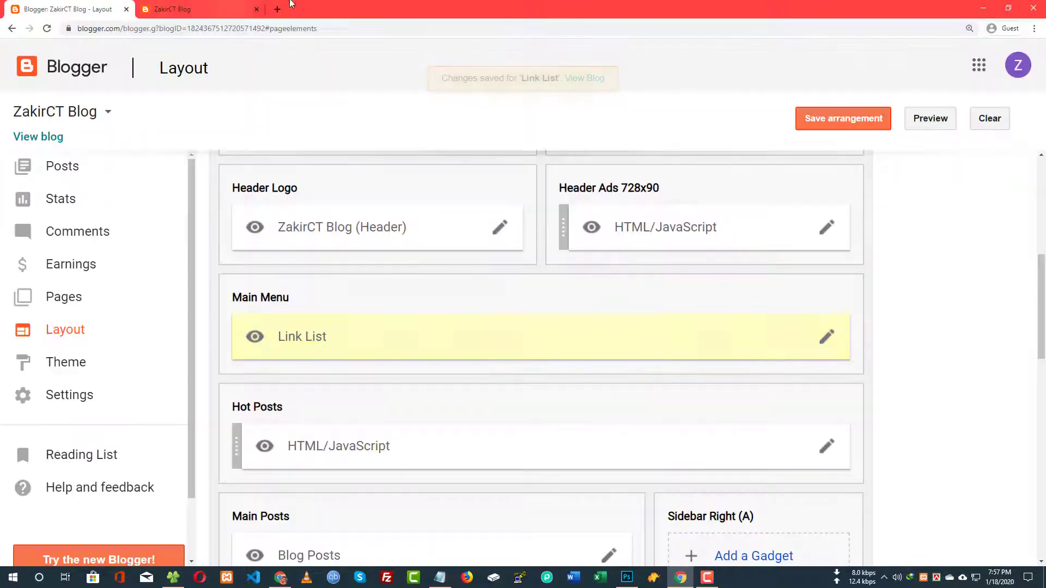
click(224, 7)
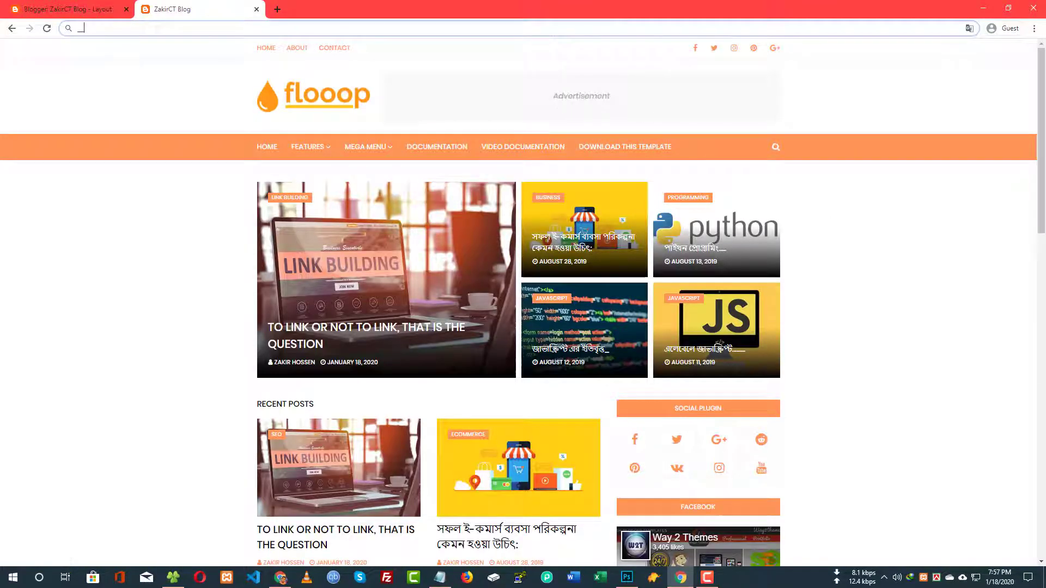
click(95, 10)
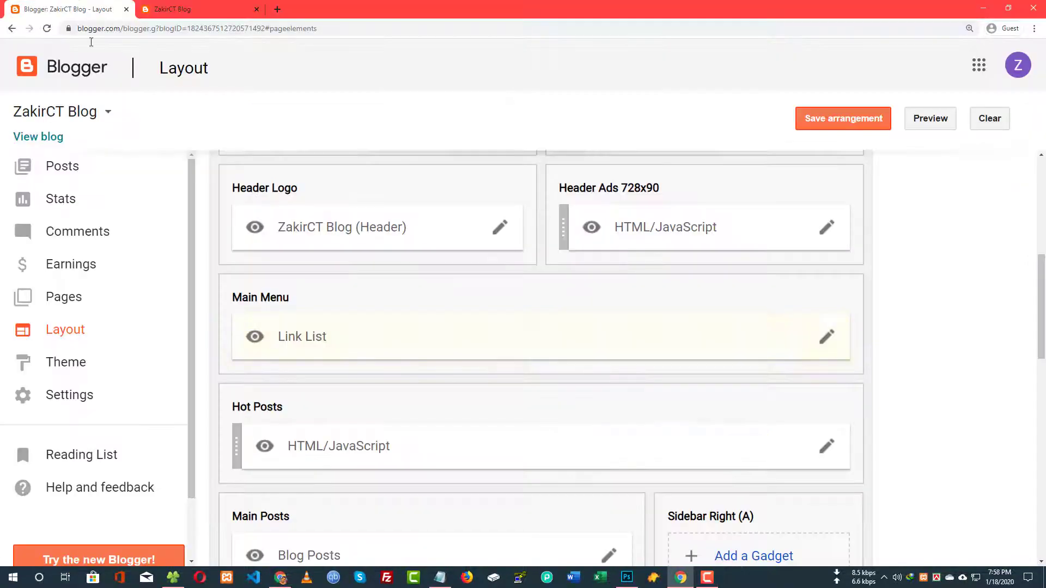
Open the Header Ads 728x90 HTML/JavaScript gadget for editing and enlarge its window to show the advertisement code.
scroll(475, 278, up, 6)
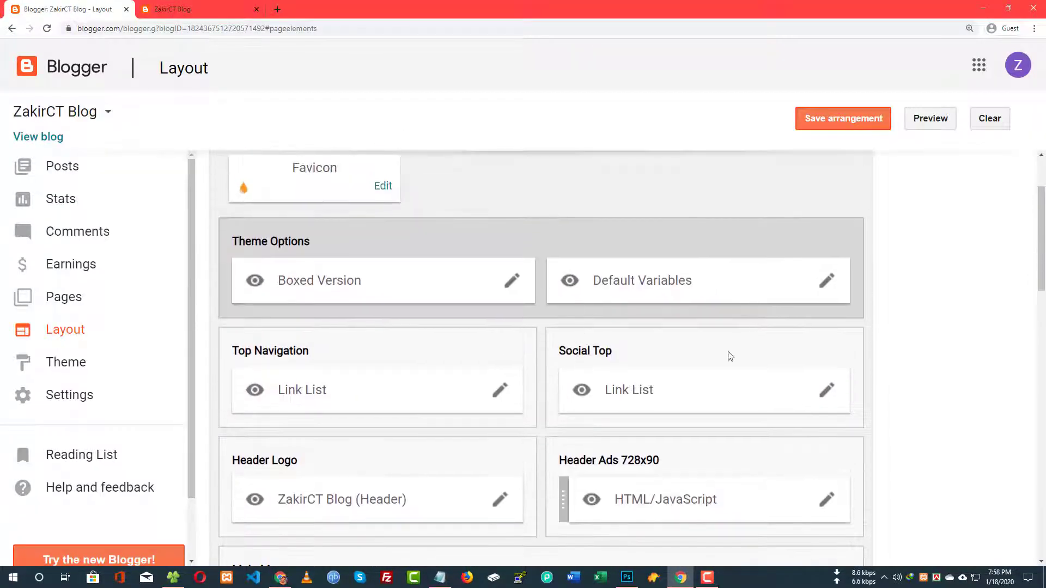
scroll(656, 405, down, 5)
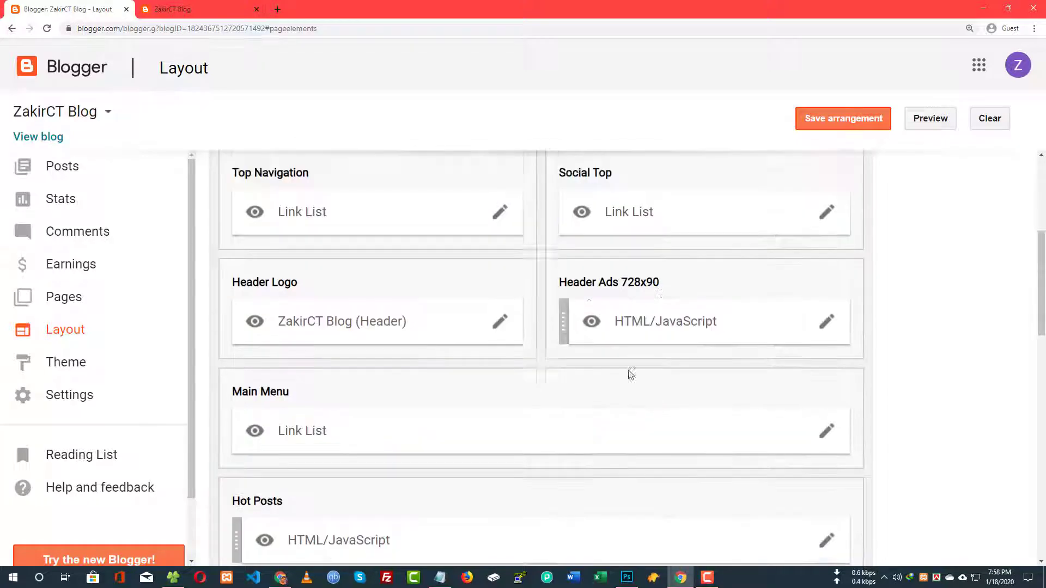
click(825, 292)
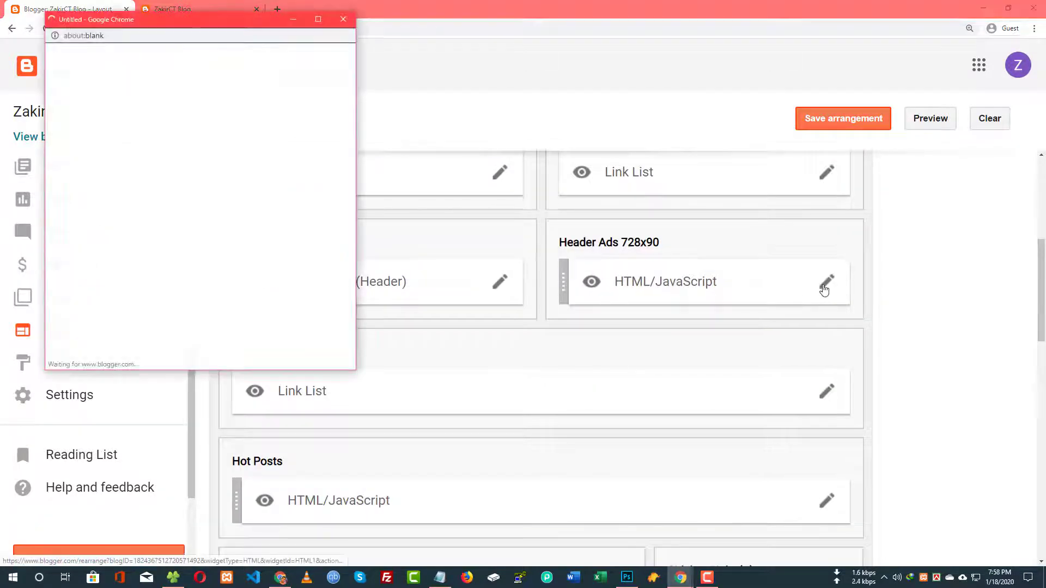
mouse_move(351, 370)
mouse_down()
mouse_move(623, 477)
mouse_move(756, 488)
mouse_up()
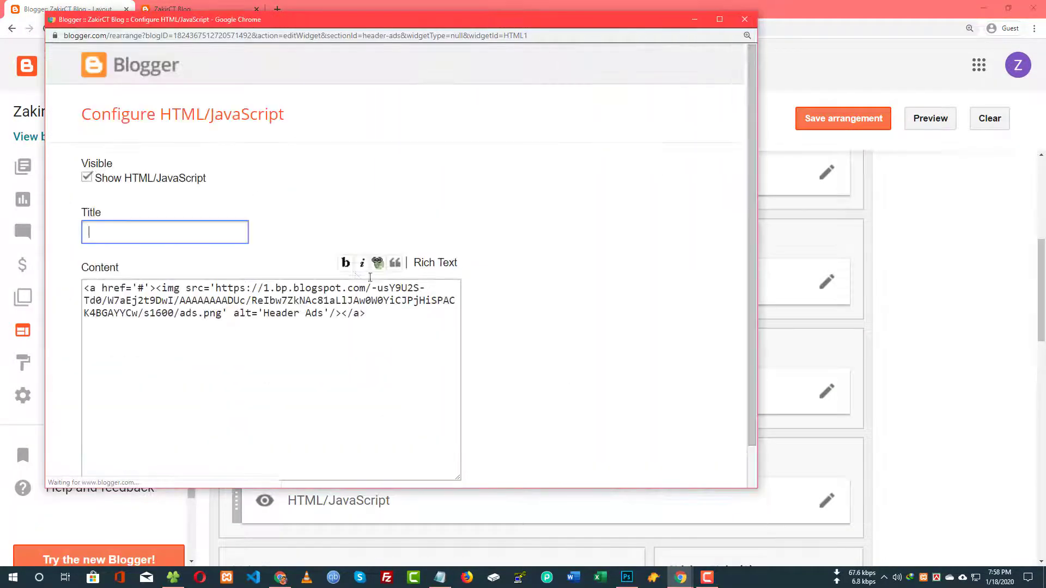
scroll(214, 280, down, 1)
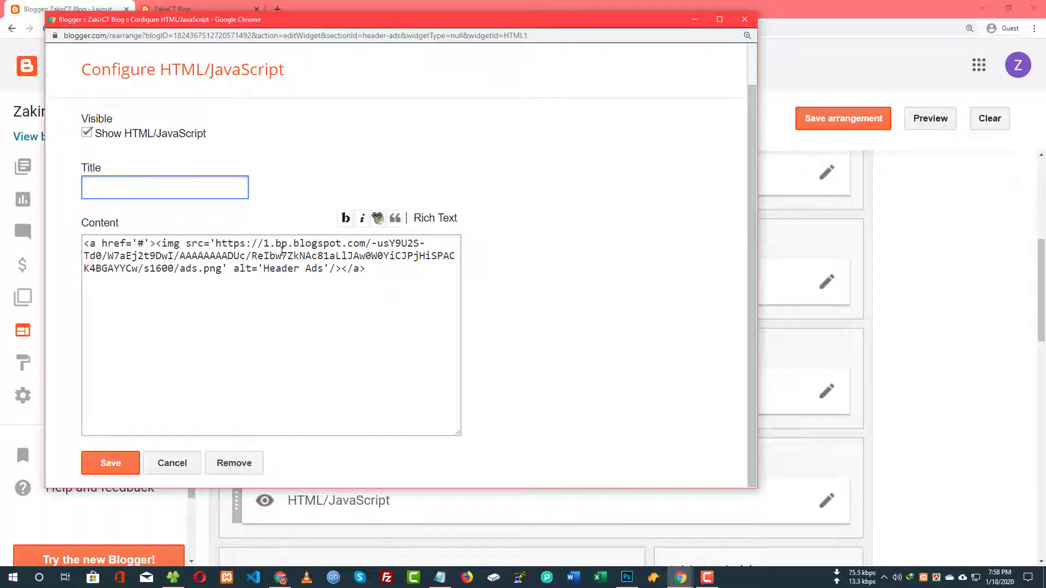
Clear the image source URL in the header advertisement code, and close the gadget without saving the change.
double_click(142, 243)
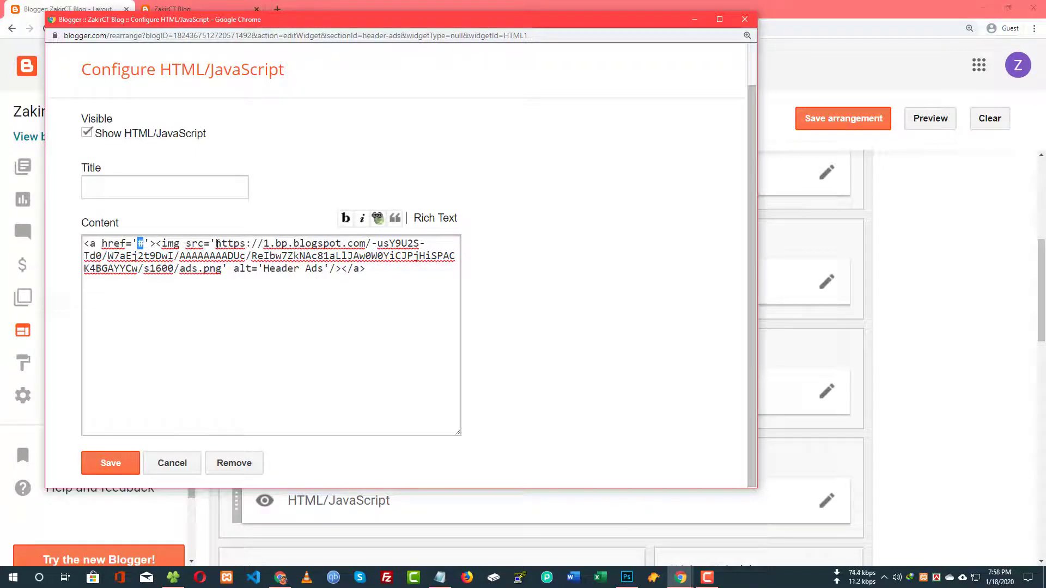
drag(216, 244, 222, 269)
key(Delete)
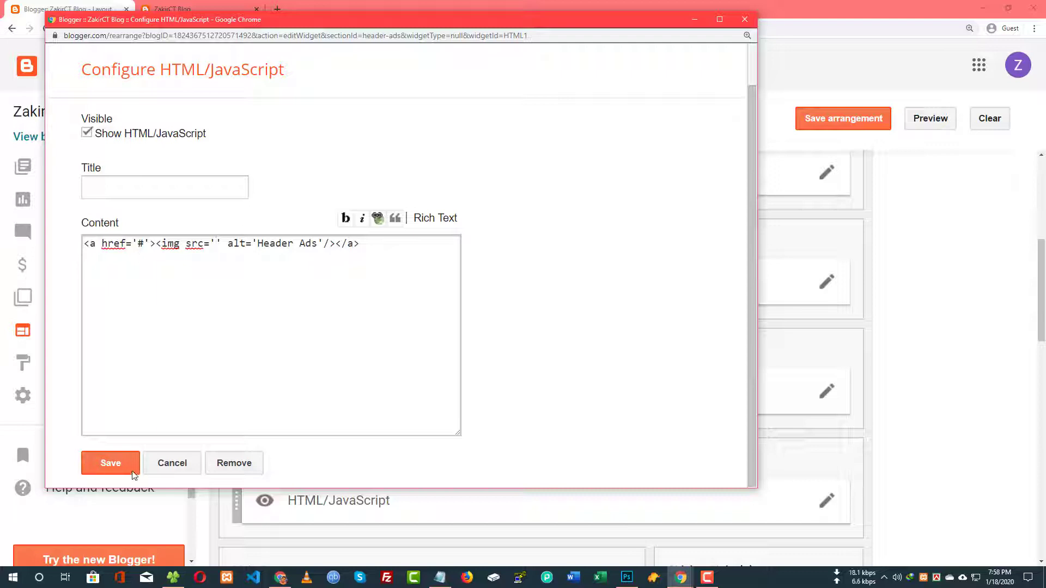
click(170, 465)
click(458, 95)
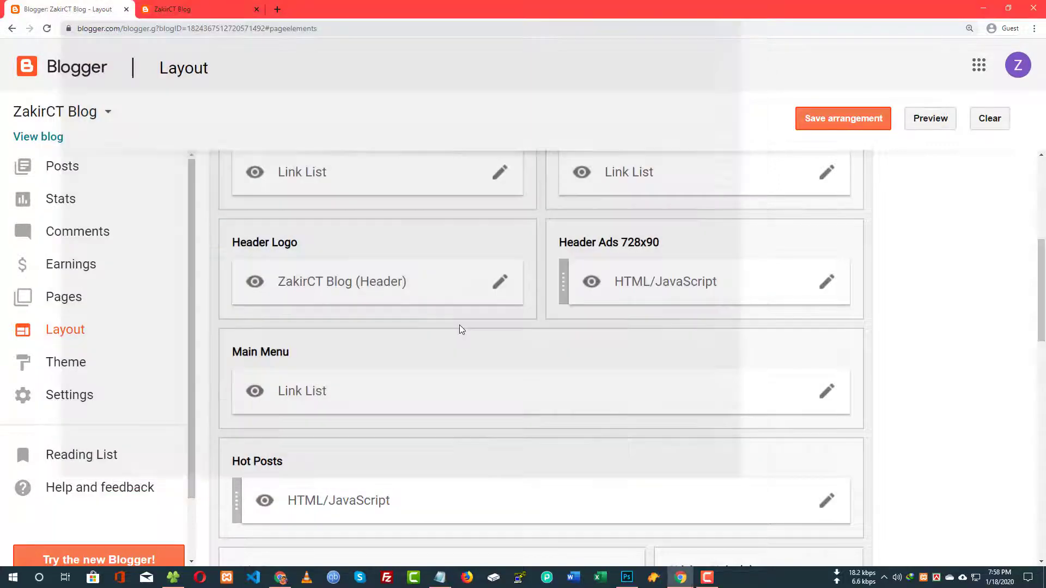
Check the Social Plugin widget in the live blog's sidebar.
scroll(322, 255, down, 3)
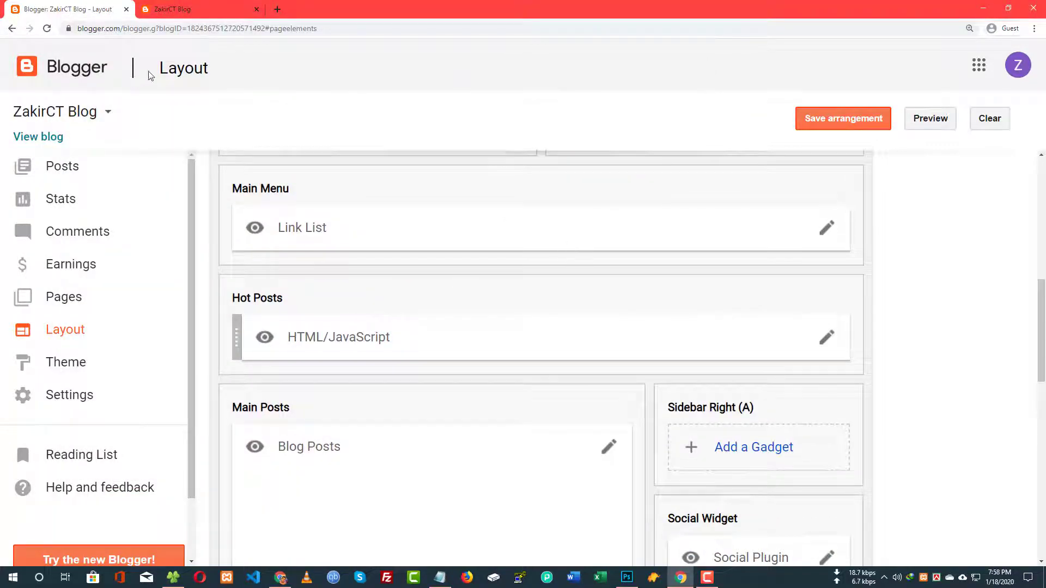
click(172, 10)
scroll(726, 293, down, 3)
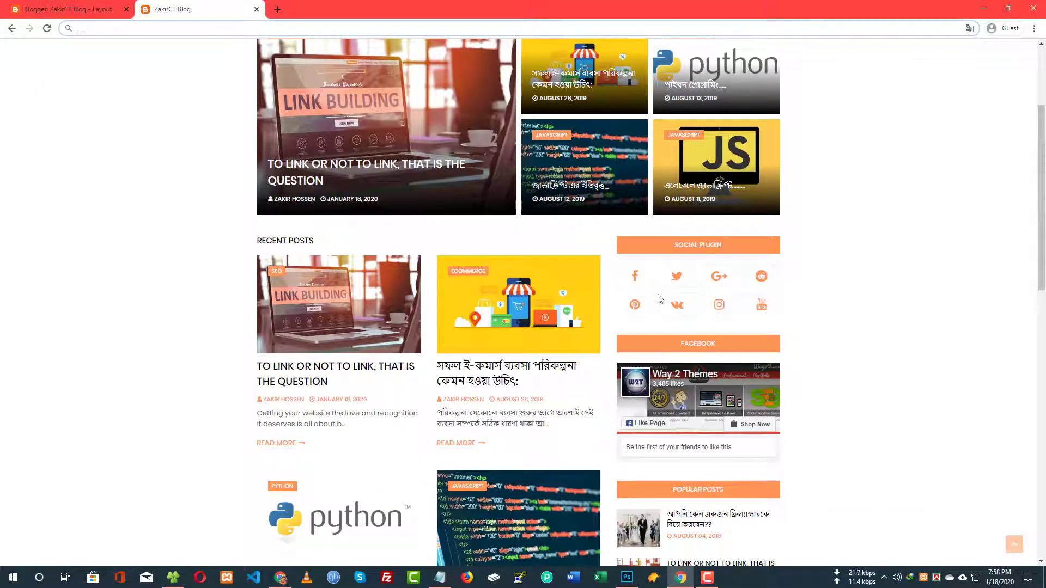
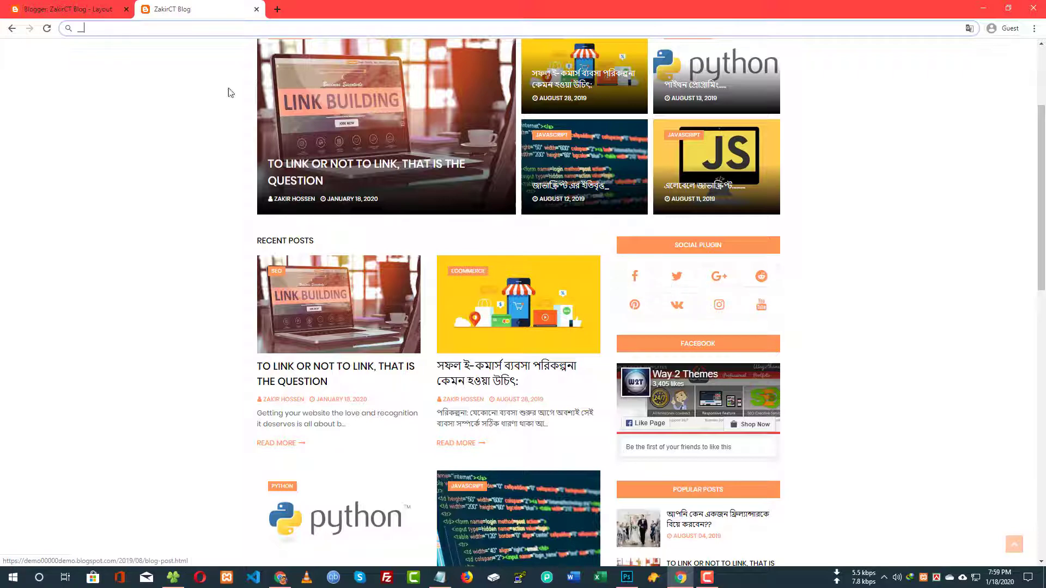
Open the Social Plugin link list of the layout's Social Widget and enlarge its window to show the entries.
click(68, 9)
scroll(665, 373, down, 1)
scroll(659, 371, down, 3)
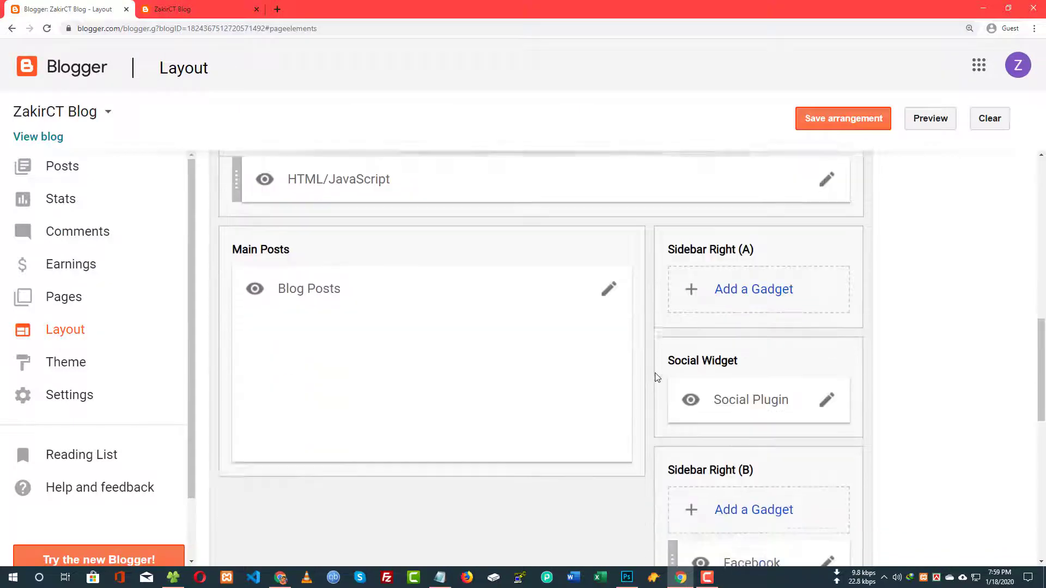
click(829, 342)
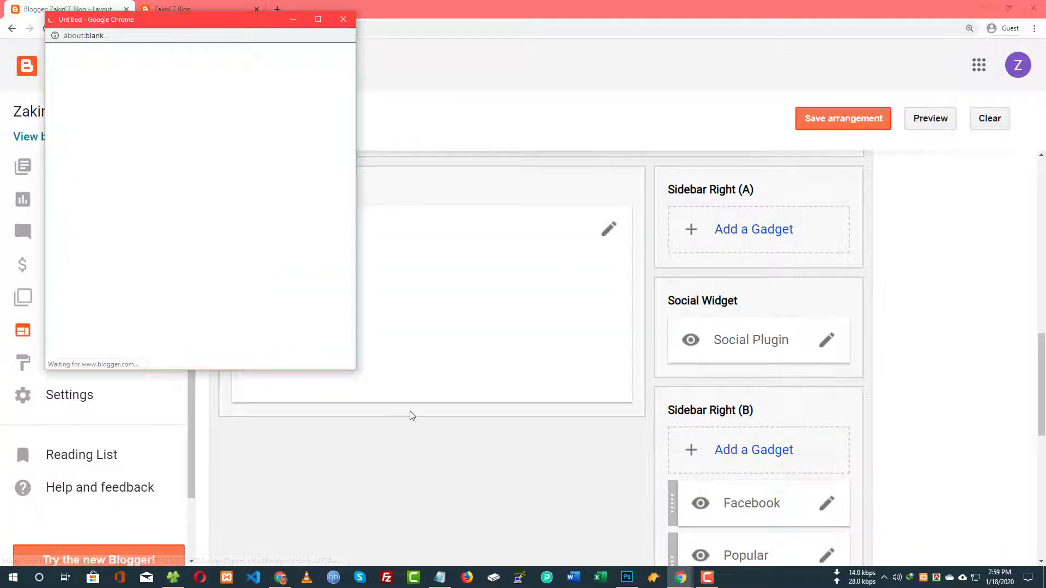
drag(354, 372, 690, 504)
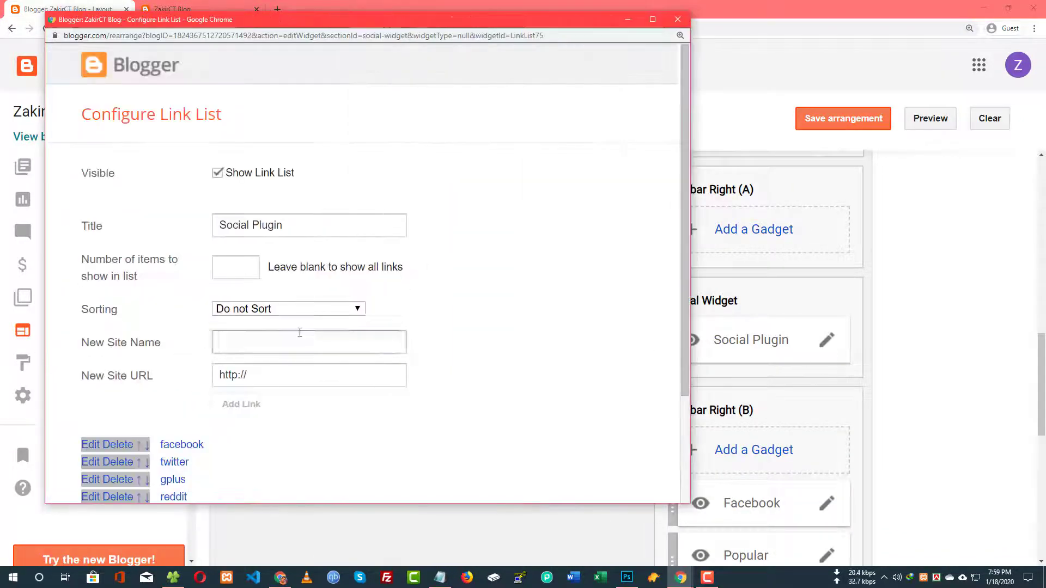
scroll(257, 327, down, 3)
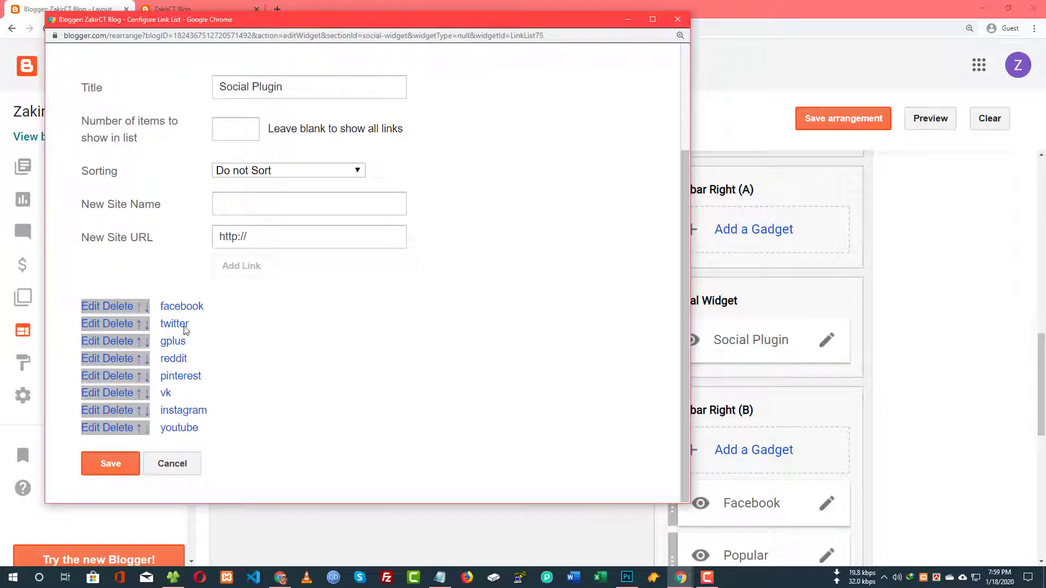
Open the facebook entry of the Social Plugin link list for editing and select its URL.
click(92, 306)
scroll(298, 292, down, 3)
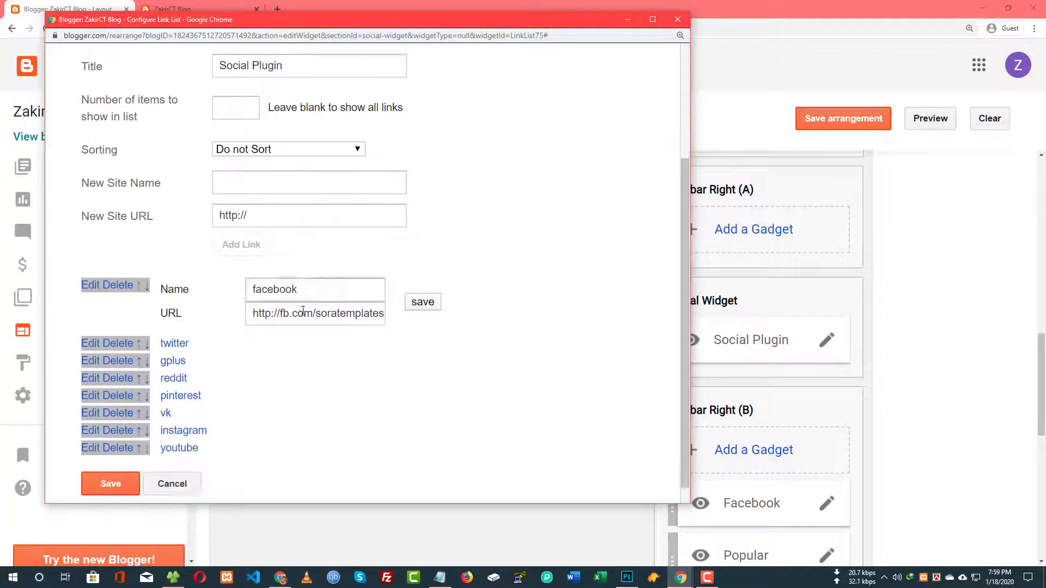
drag(322, 286, 435, 308)
click(254, 308)
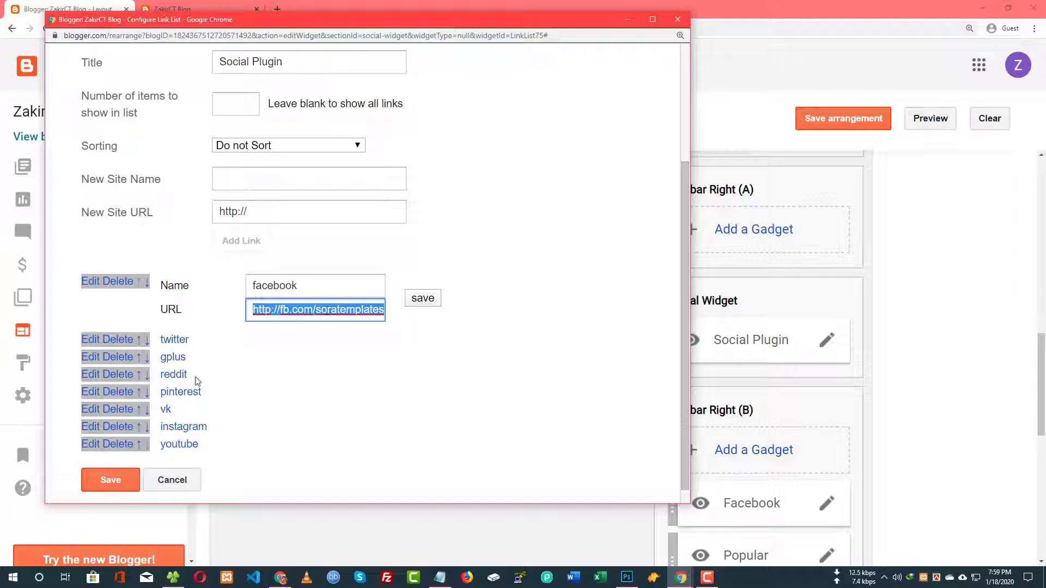
Delete the gplus, vk, youtube and reddit entries from the Social Plugin link list and save the gadget.
click(116, 373)
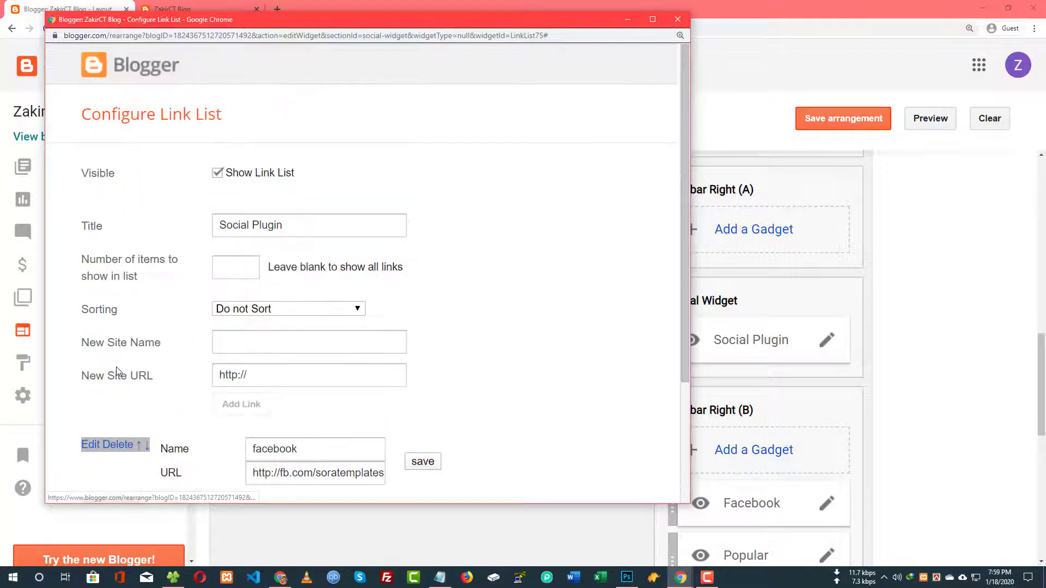
scroll(117, 373, down, 3)
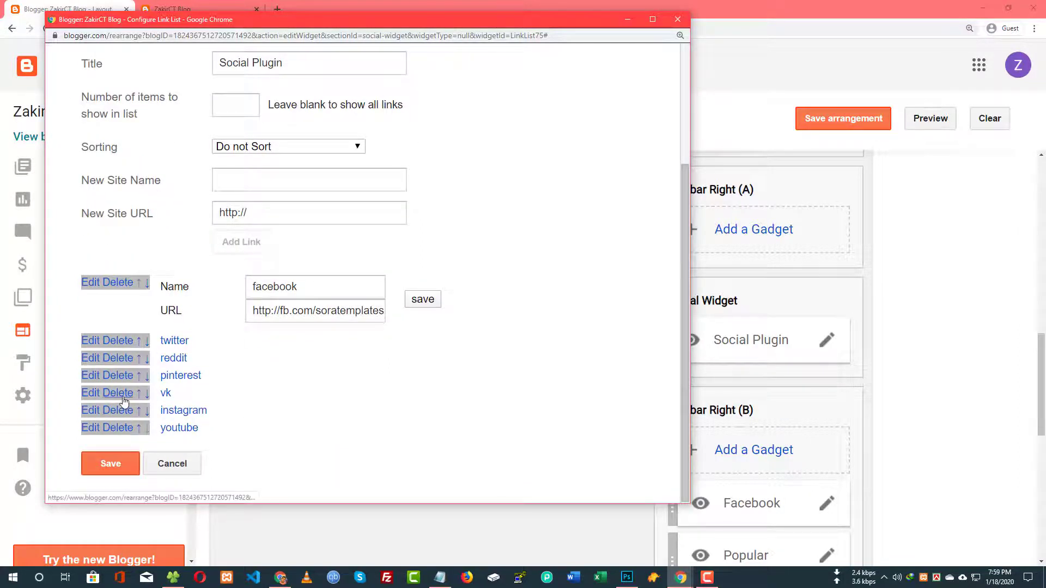
click(123, 399)
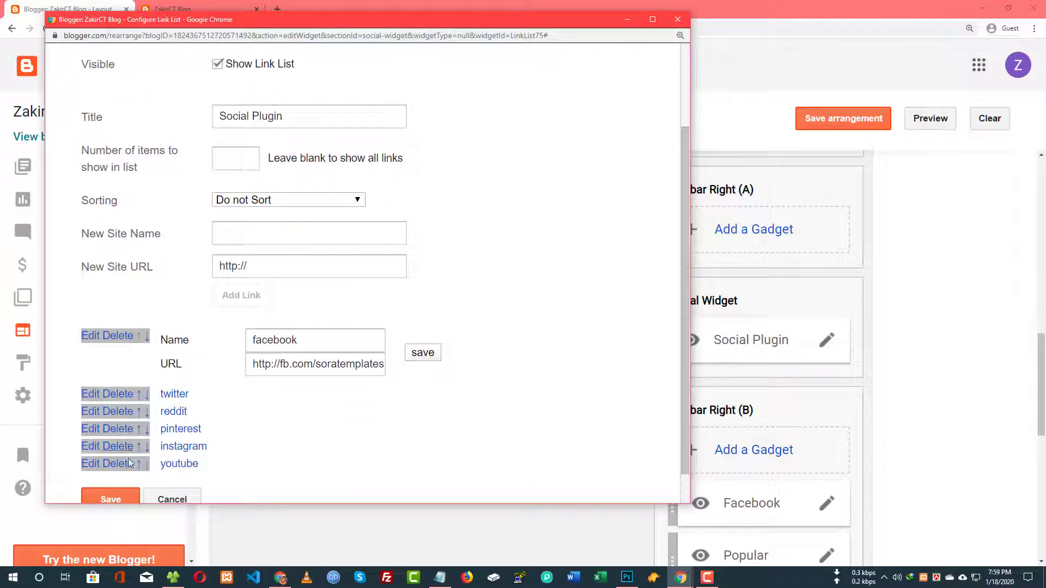
click(113, 464)
scroll(122, 435, down, 3)
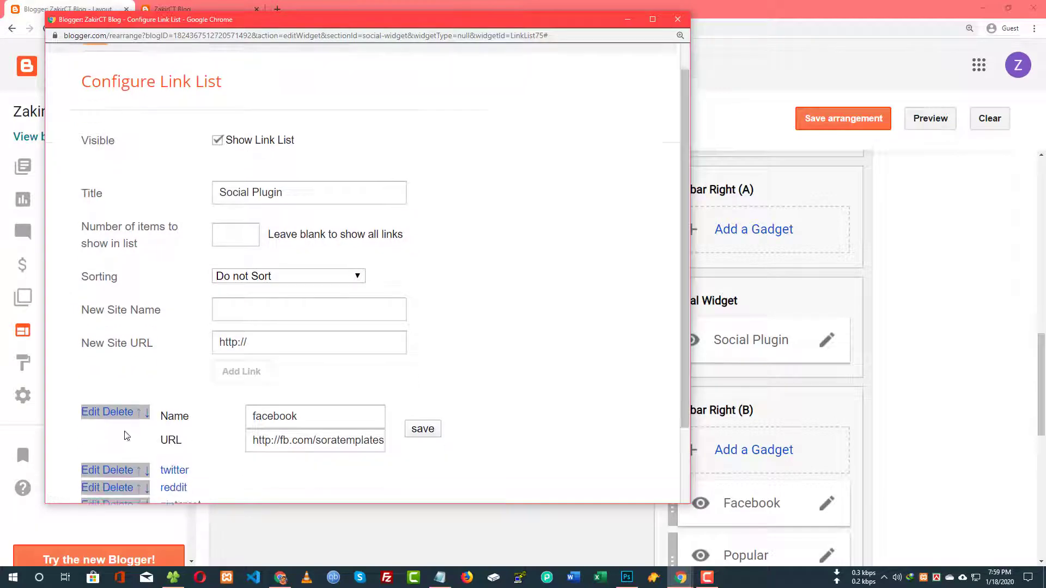
click(126, 394)
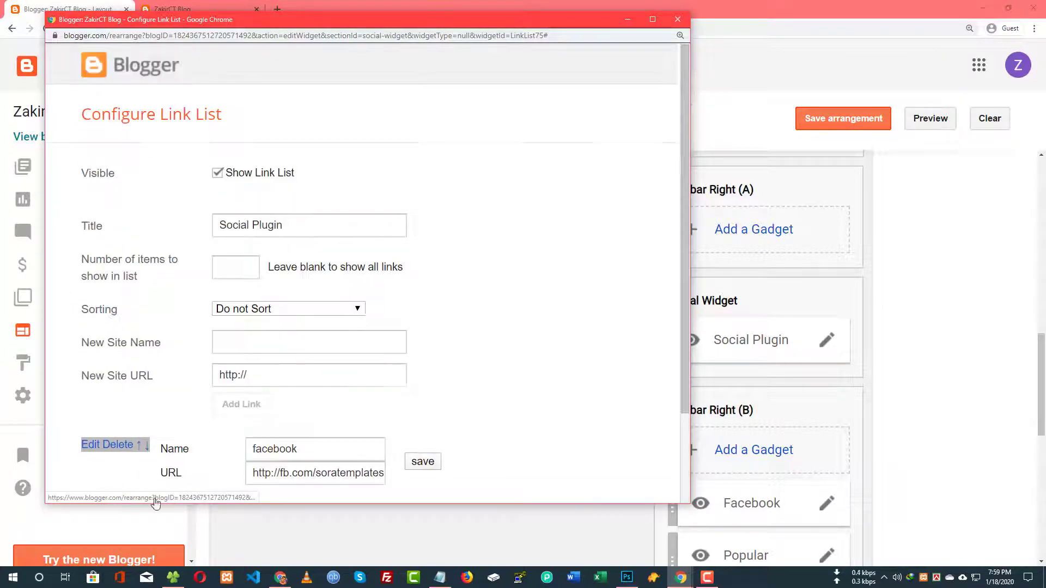
scroll(129, 457, down, 3)
click(125, 458)
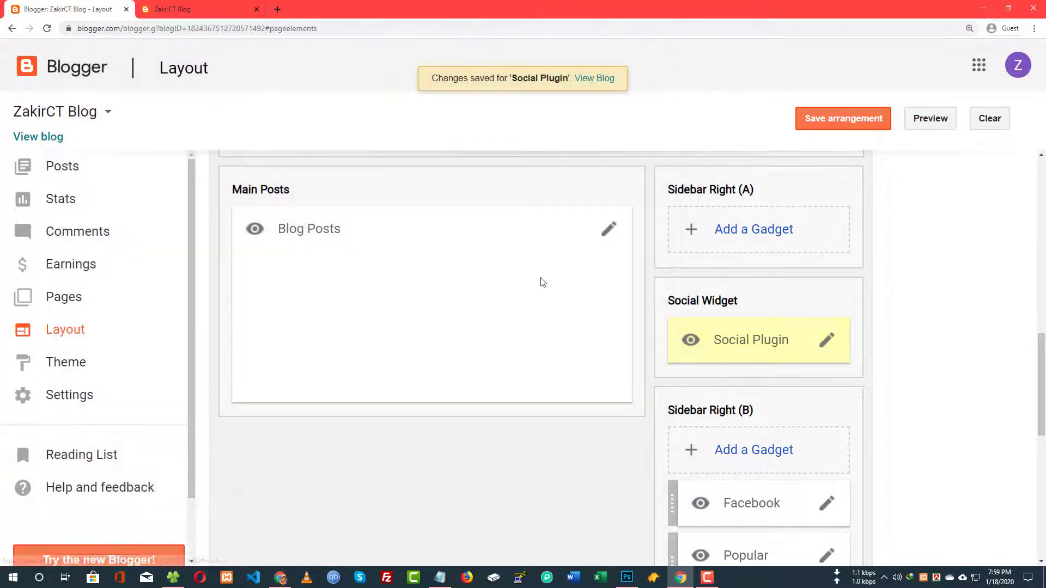
Reload the live blog and check the Social Plugin icons and the Facebook widget in its sidebar.
key(ctrl+Tab)
right_click(911, 193)
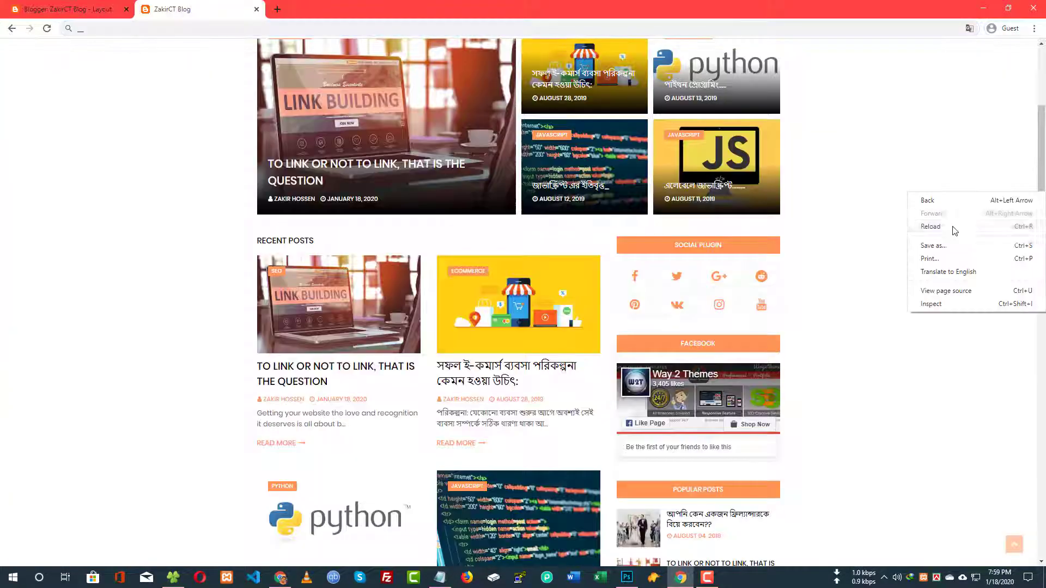
click(953, 224)
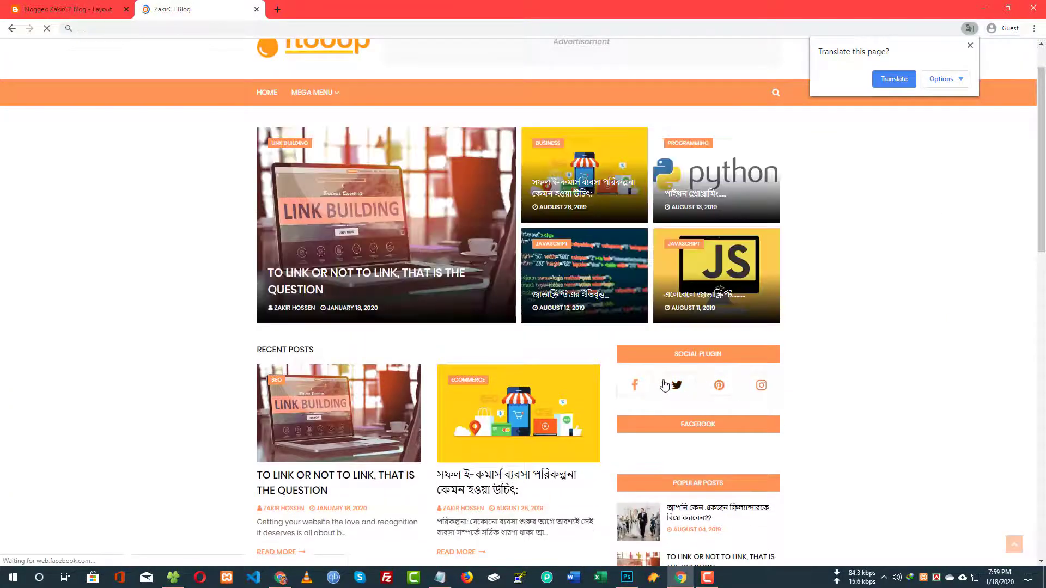
scroll(670, 382, down, 4)
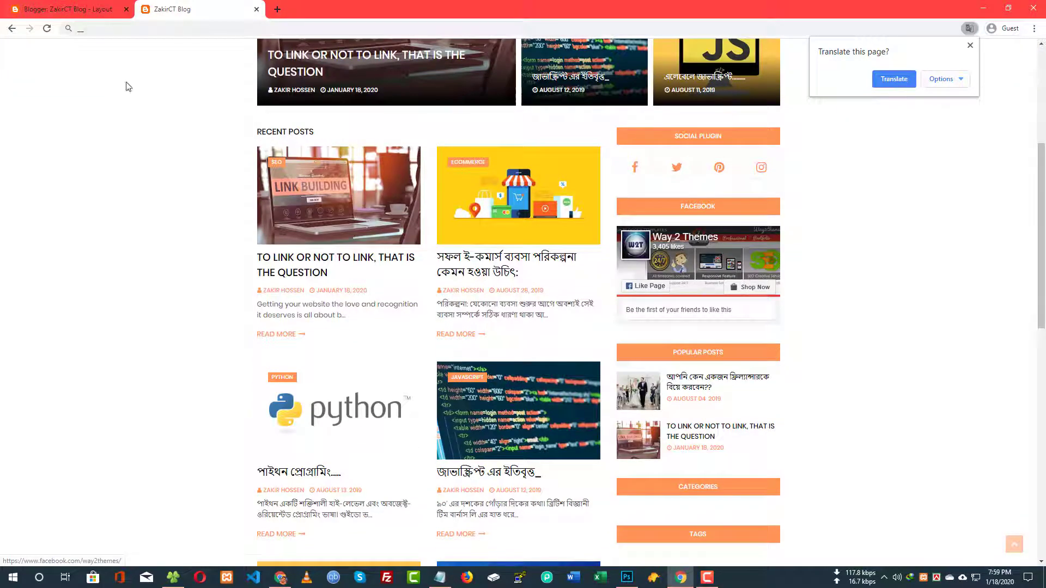
Clear the page URL in the code of the layout's Facebook gadget, undo the deletion and save the gadget.
click(68, 9)
scroll(437, 305, down, 3)
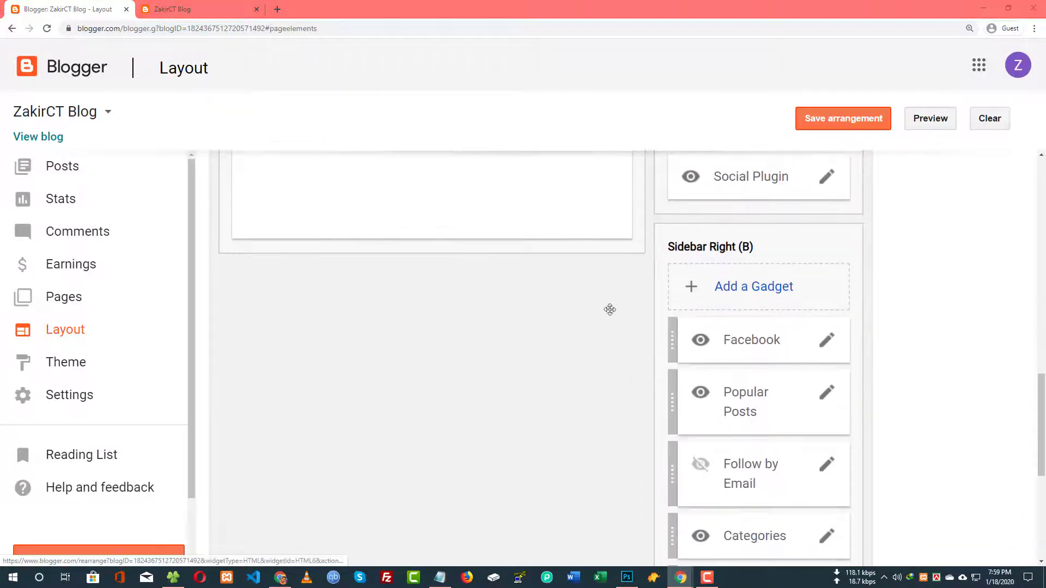
scroll(333, 353, down, 1)
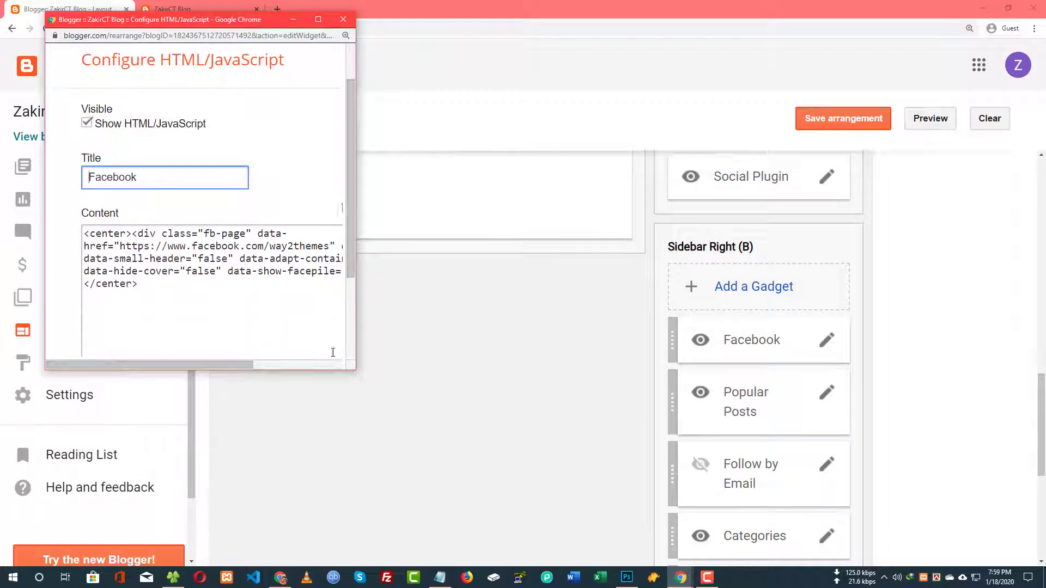
drag(356, 369, 832, 370)
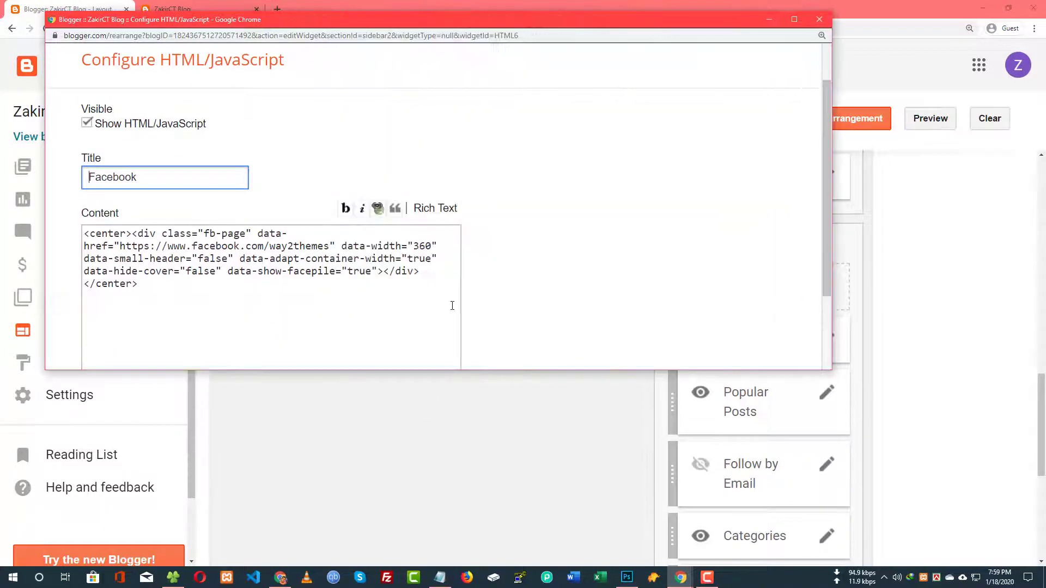
scroll(339, 289, down, 2)
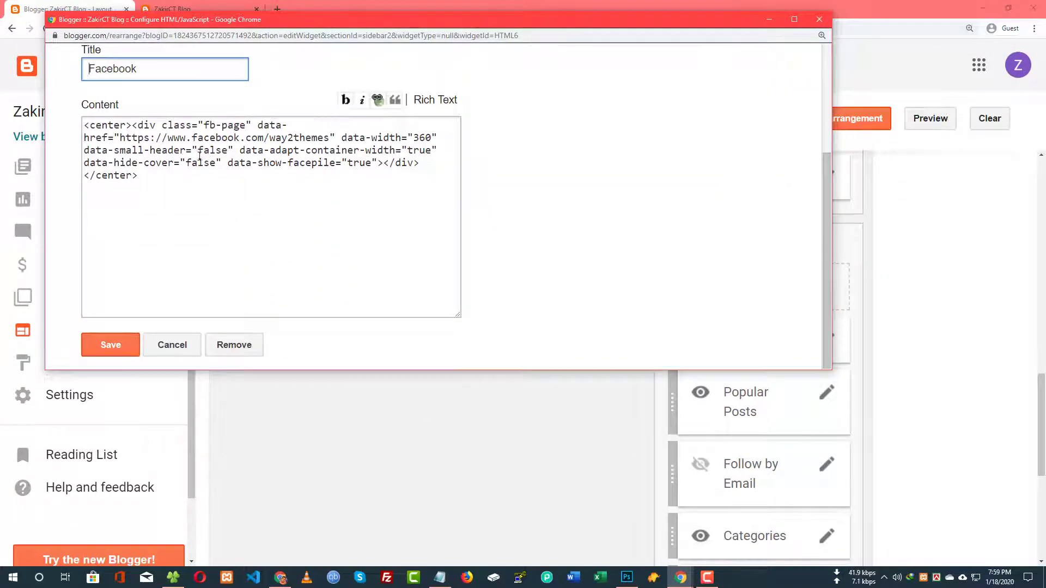
drag(120, 138, 313, 136)
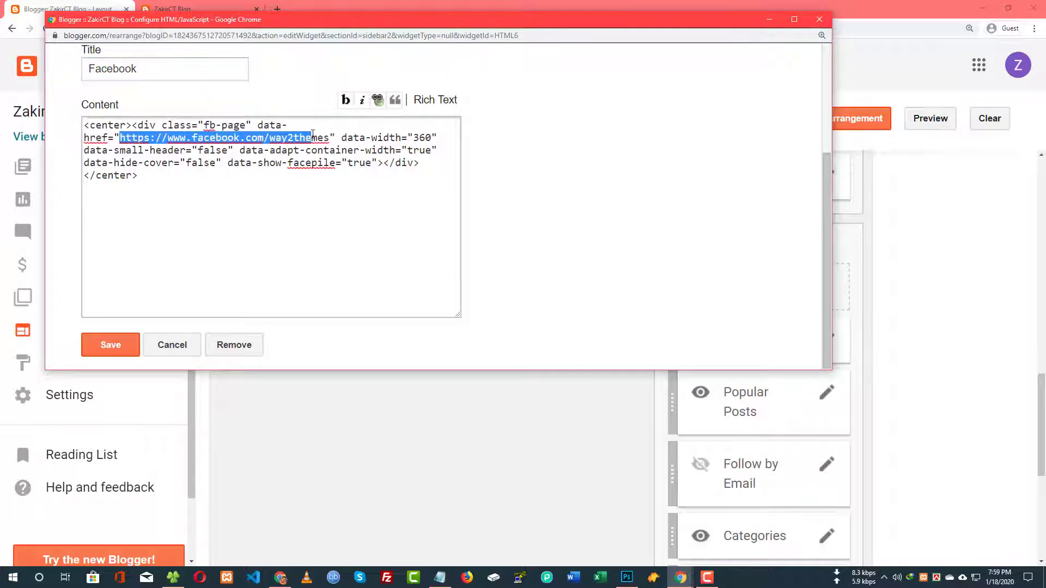
key(BackSpace)
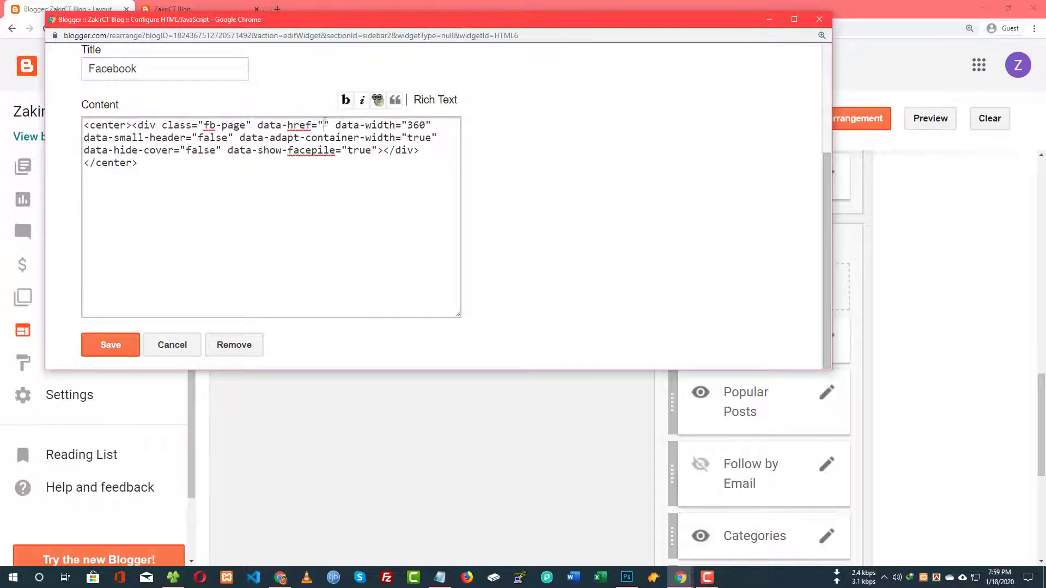
key(ctrl+z)
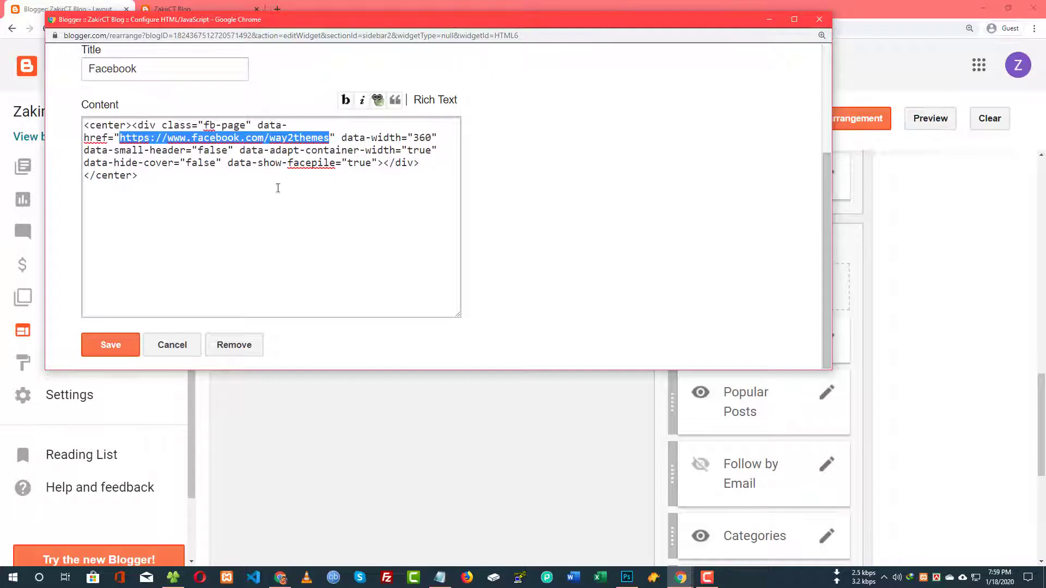
click(112, 346)
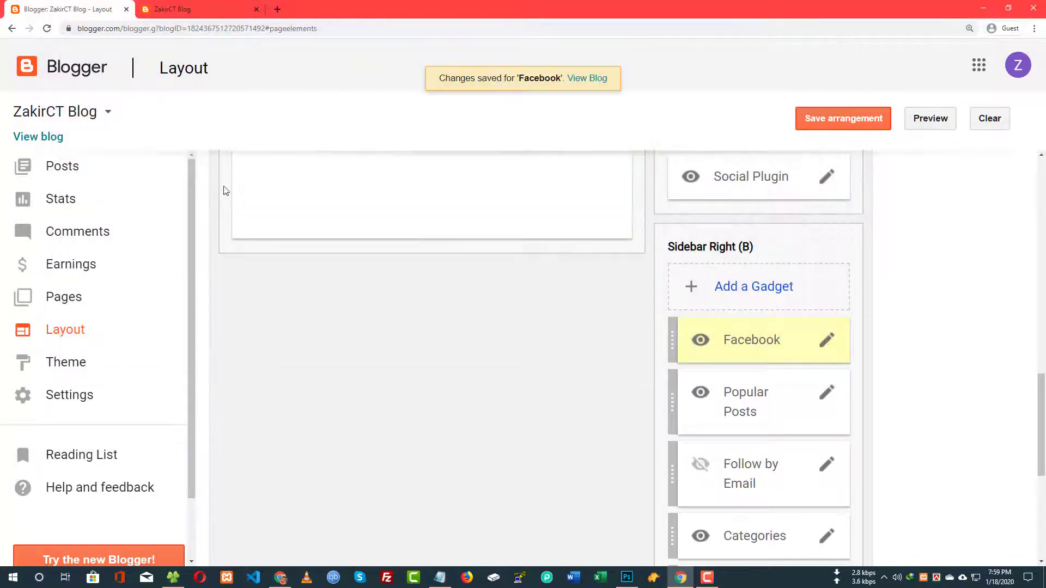
Replace way2themes with google in the Facebook gadget's page URL and save the gadget.
click(827, 341)
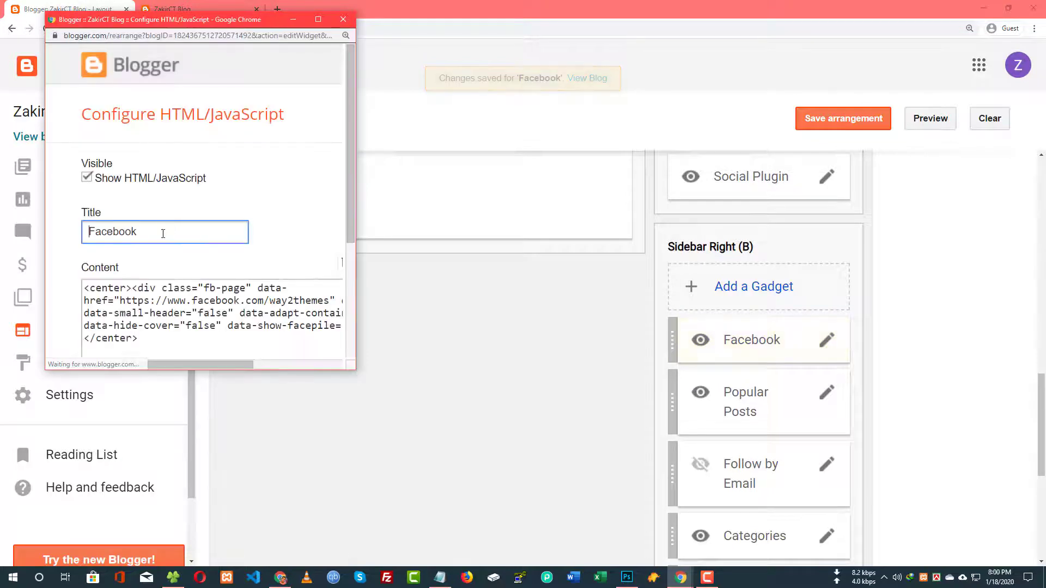
scroll(258, 146, down, 3)
double_click(287, 136)
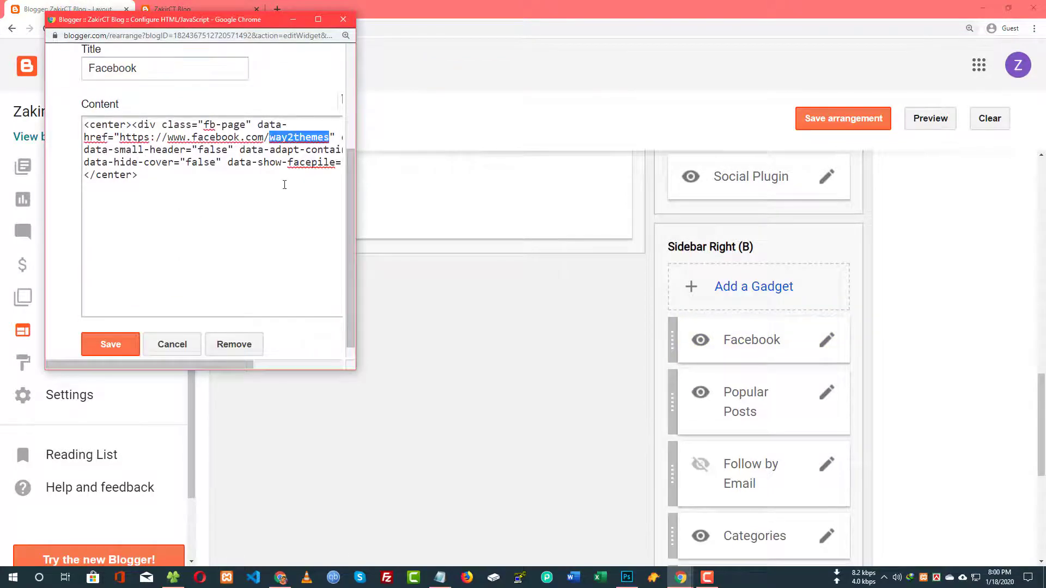
text(gog)
text(gle" data)
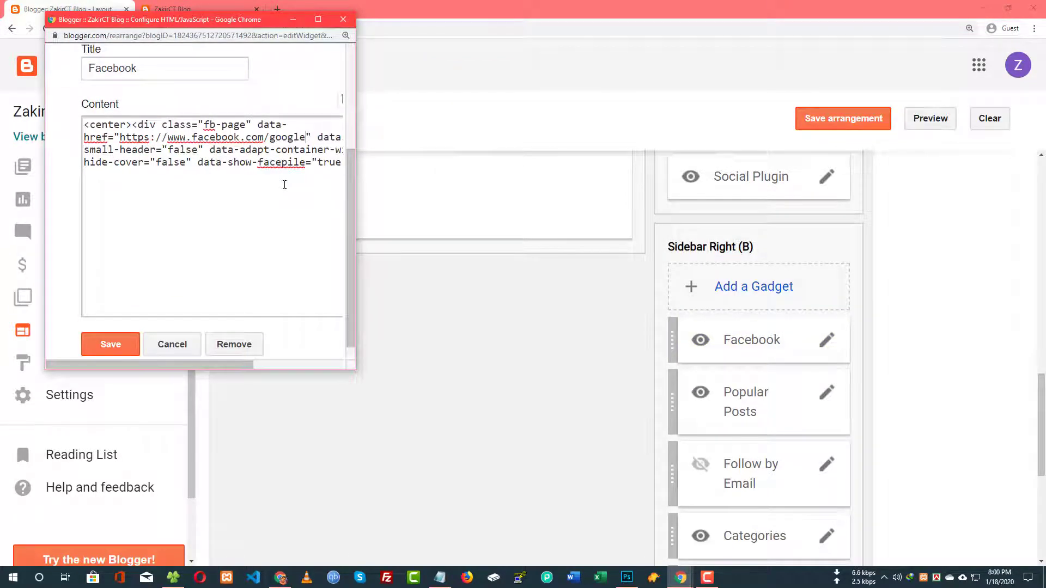
click(136, 351)
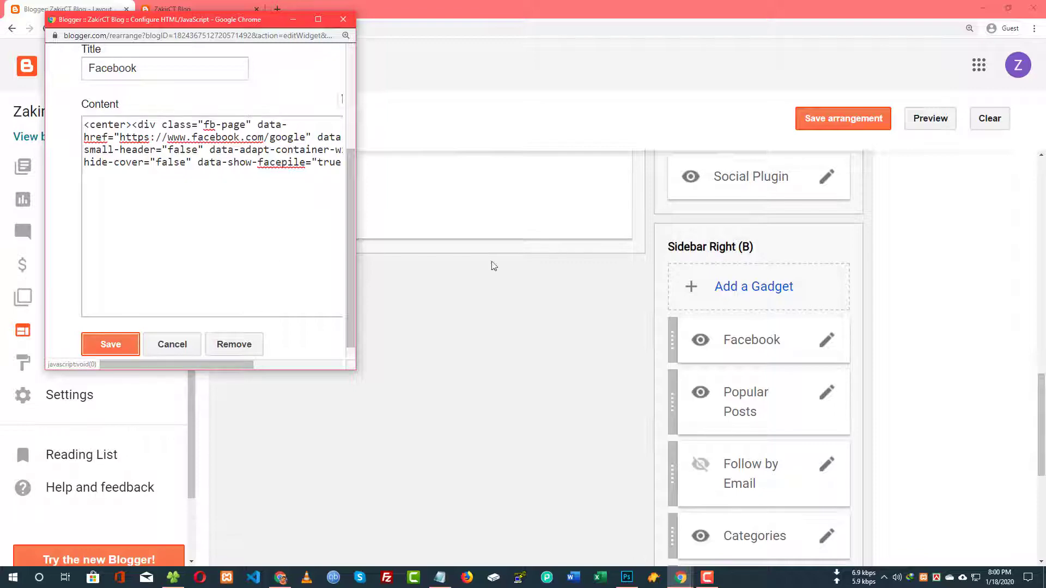
Check the Facebook, Categories and Tags widgets in the live blog's sidebar.
click(162, 6)
click(73, 8)
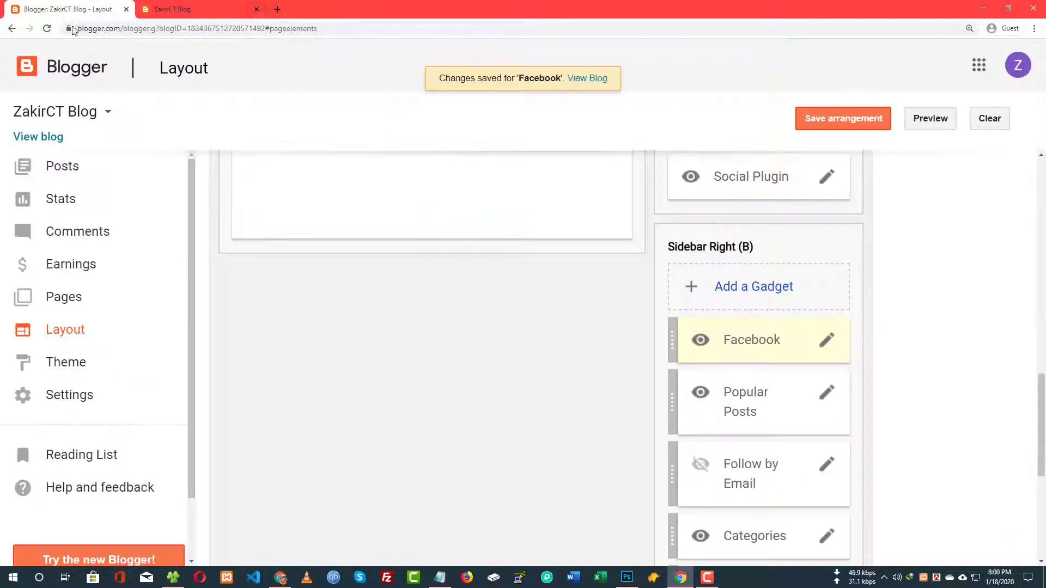
click(261, 12)
scroll(753, 360, down, 2)
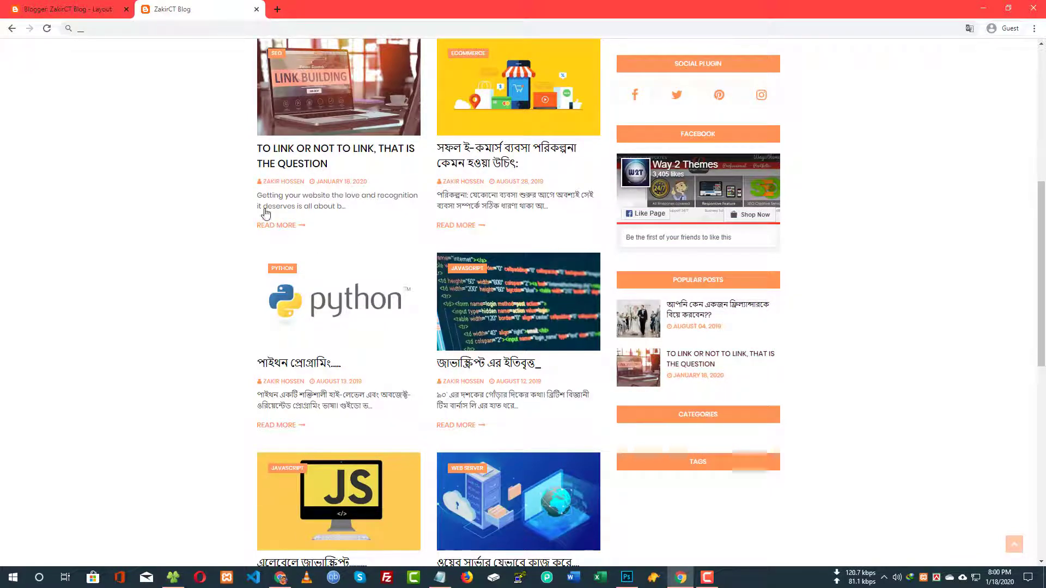
click(74, 8)
click(191, 9)
scroll(682, 267, down, 3)
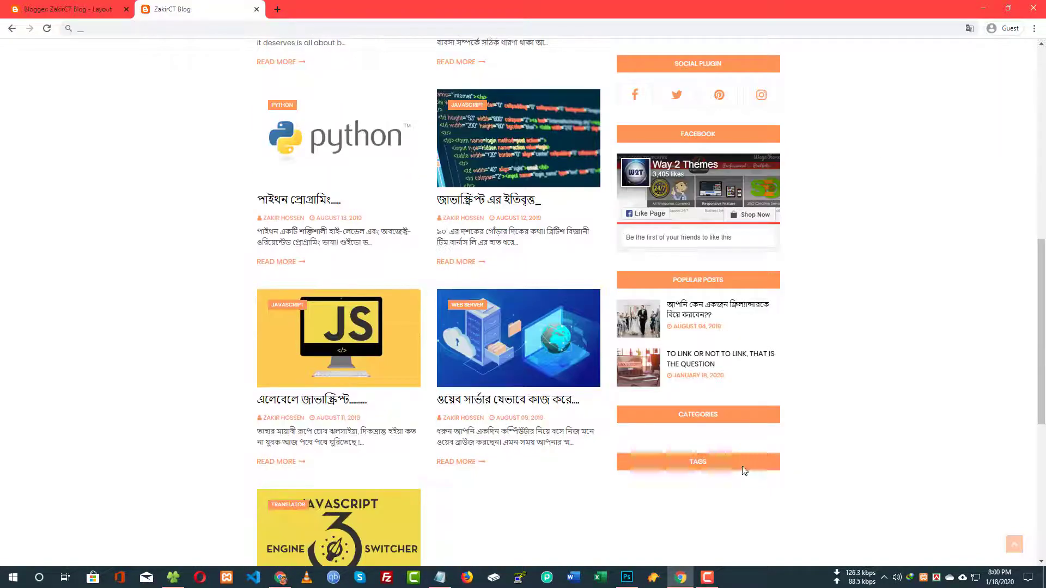
Remove the Categories gadget from the layout's Sidebar Right (B) section and confirm the removal.
click(73, 9)
scroll(618, 322, down, 3)
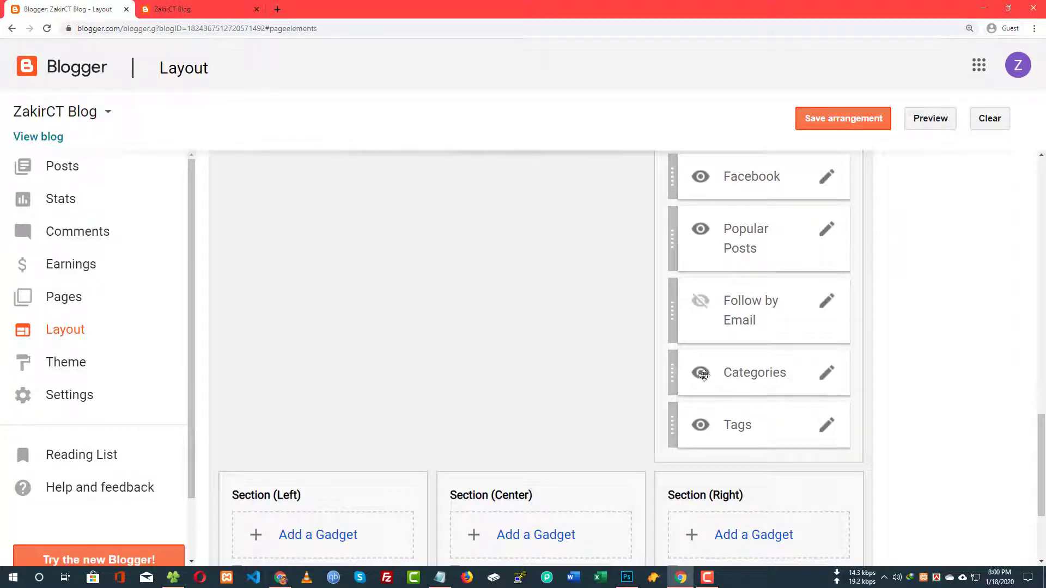
click(827, 372)
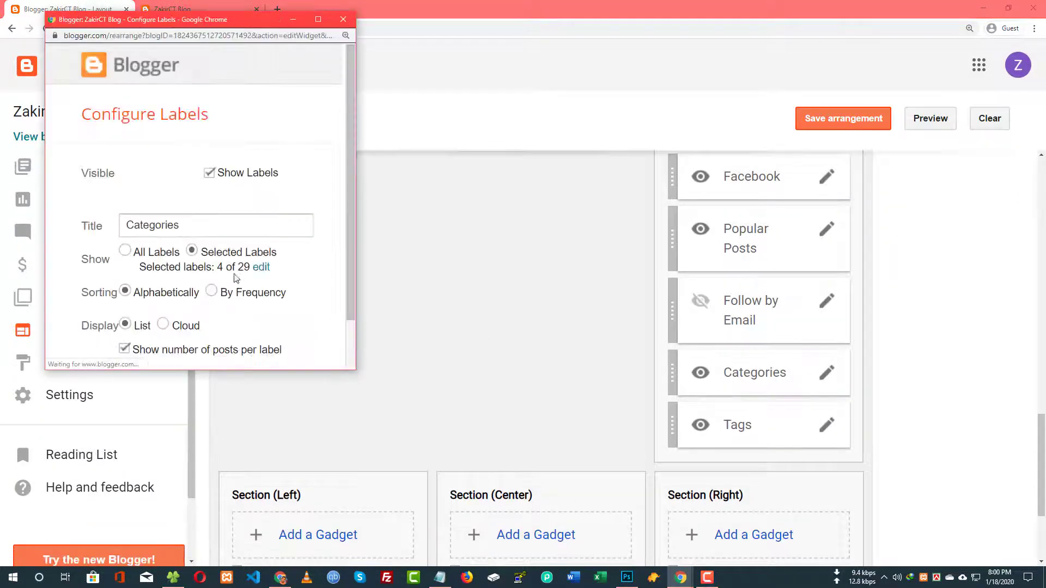
click(221, 182)
scroll(215, 187, down, 1)
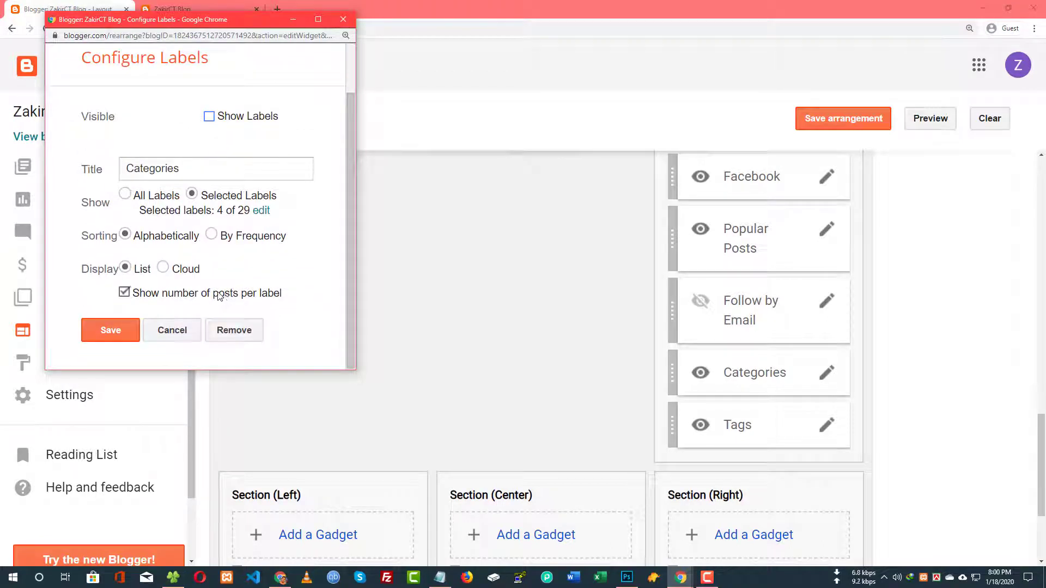
click(231, 332)
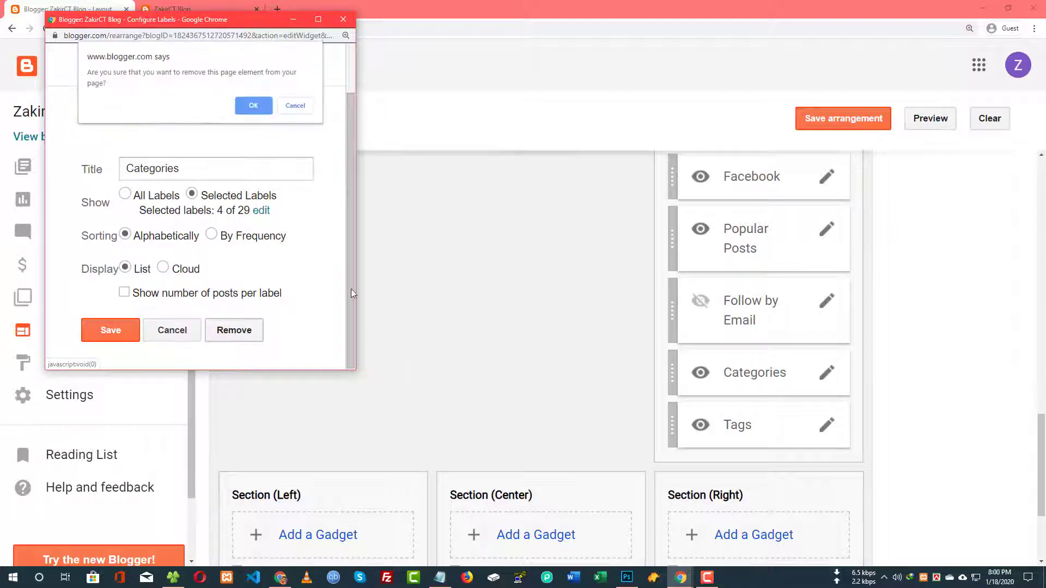
click(247, 103)
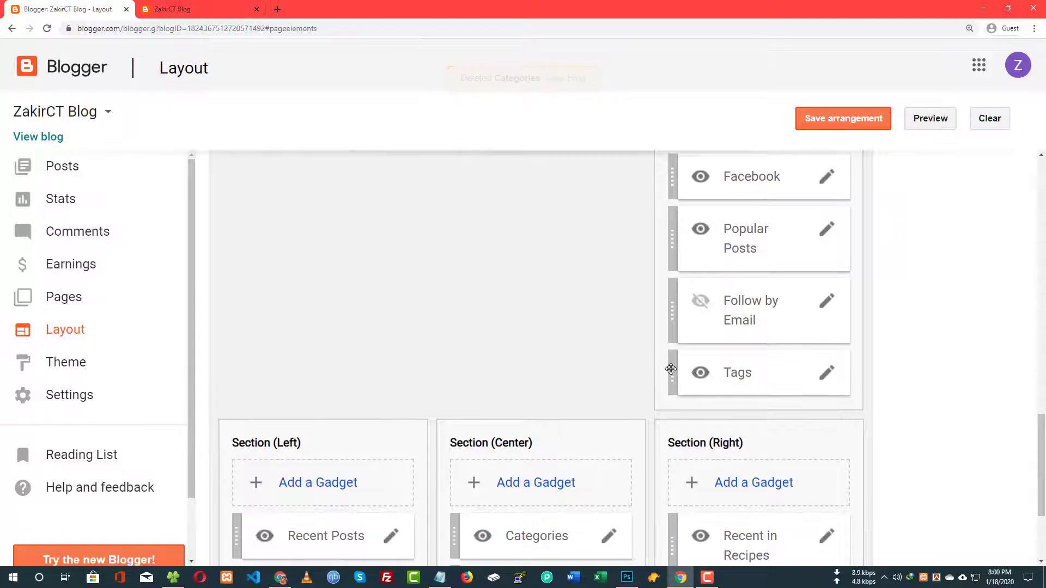
Set the Tags gadget in Sidebar Right (B) to show all labels as a list with the number of posts per label, and save it.
click(826, 373)
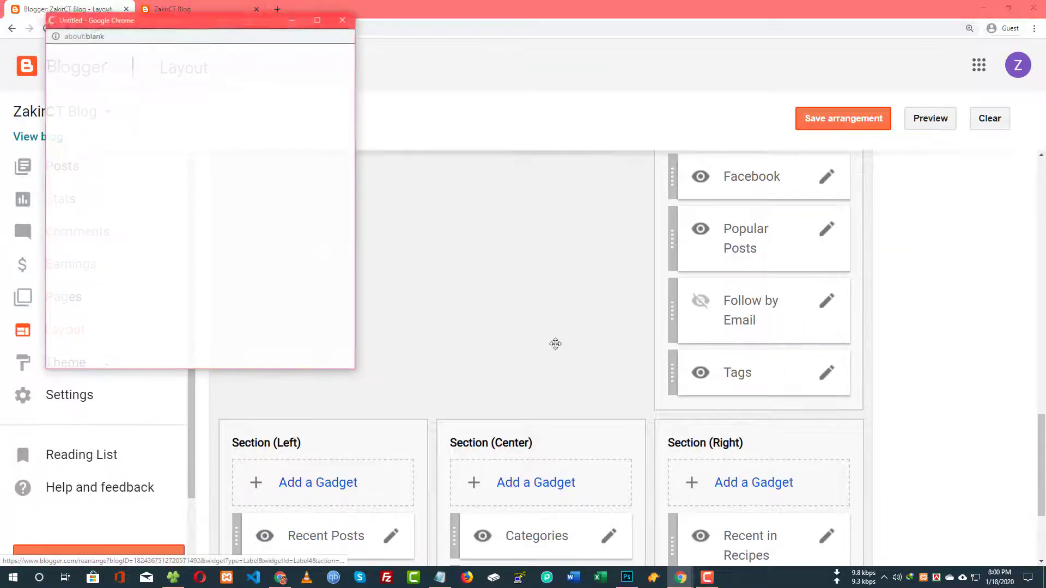
scroll(257, 209, down, 1)
click(264, 210)
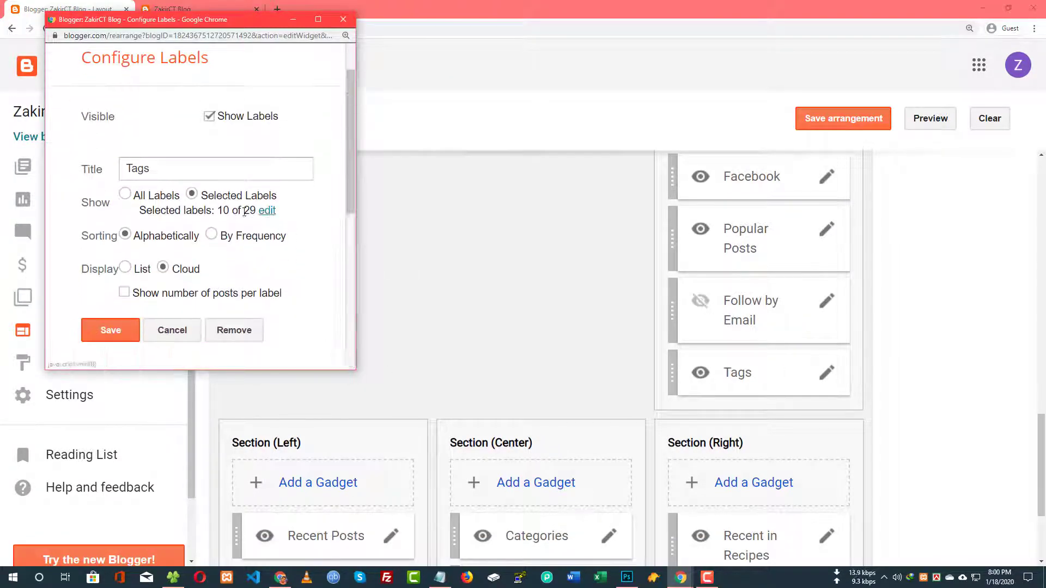
scroll(256, 228, down, 3)
scroll(192, 298, down, 3)
scroll(192, 298, up, 5)
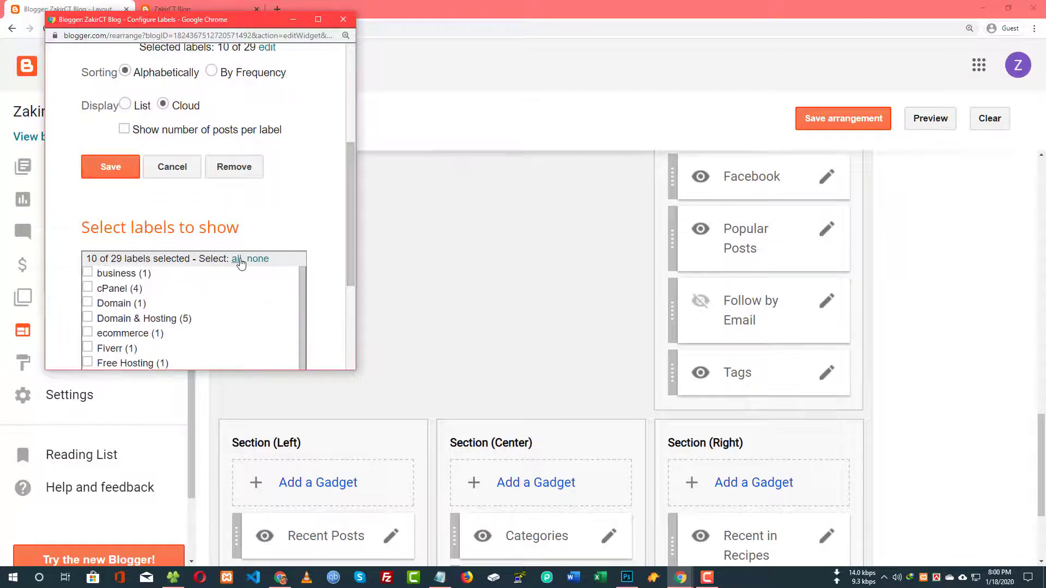
click(236, 259)
scroll(174, 283, down, 6)
scroll(273, 283, up, 10)
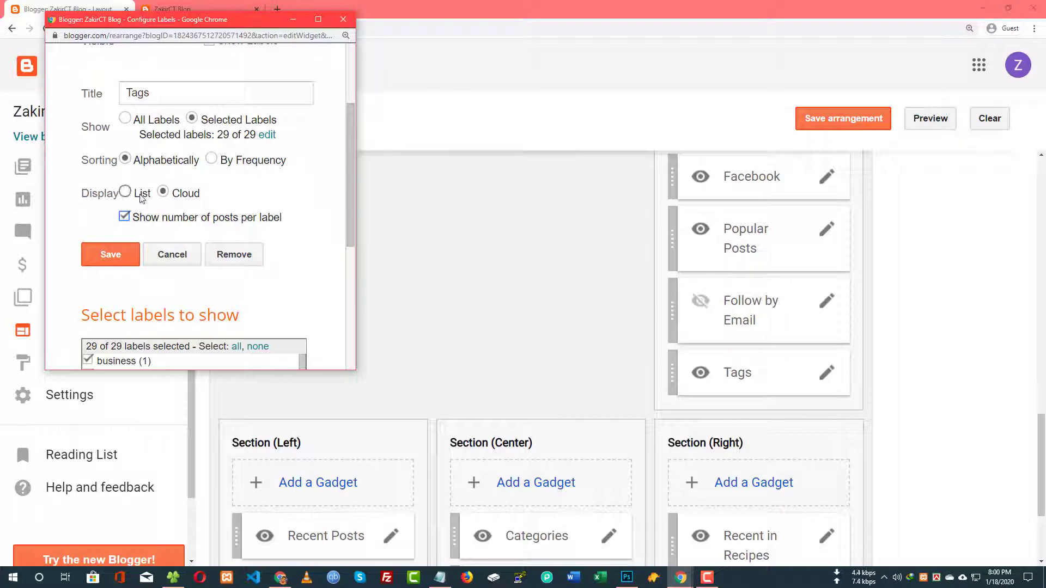
click(112, 254)
Reload the live blog and check the Tags list in its sidebar.
key(ctrl+Tab)
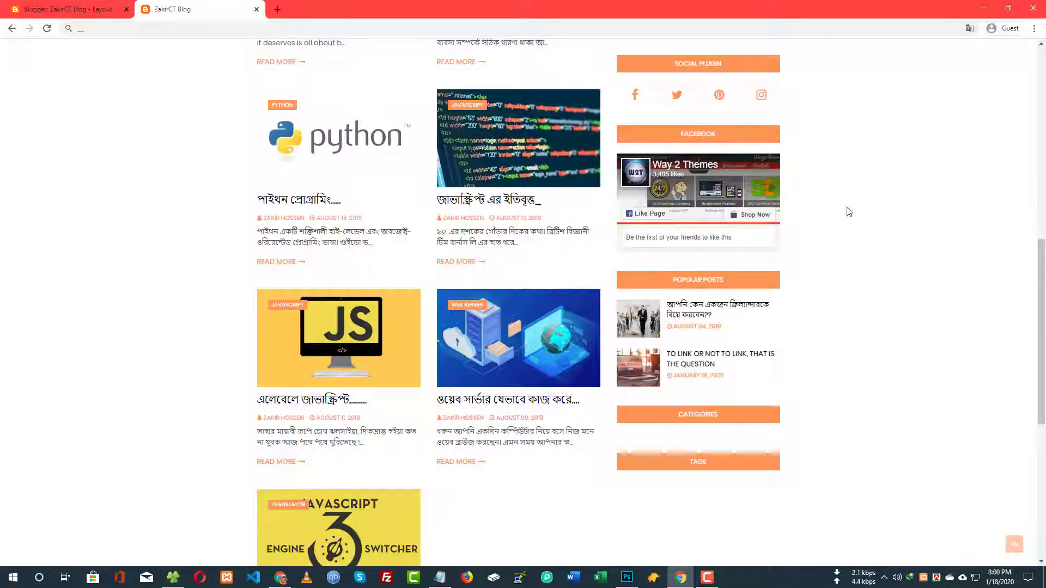
right_click(840, 196)
click(844, 229)
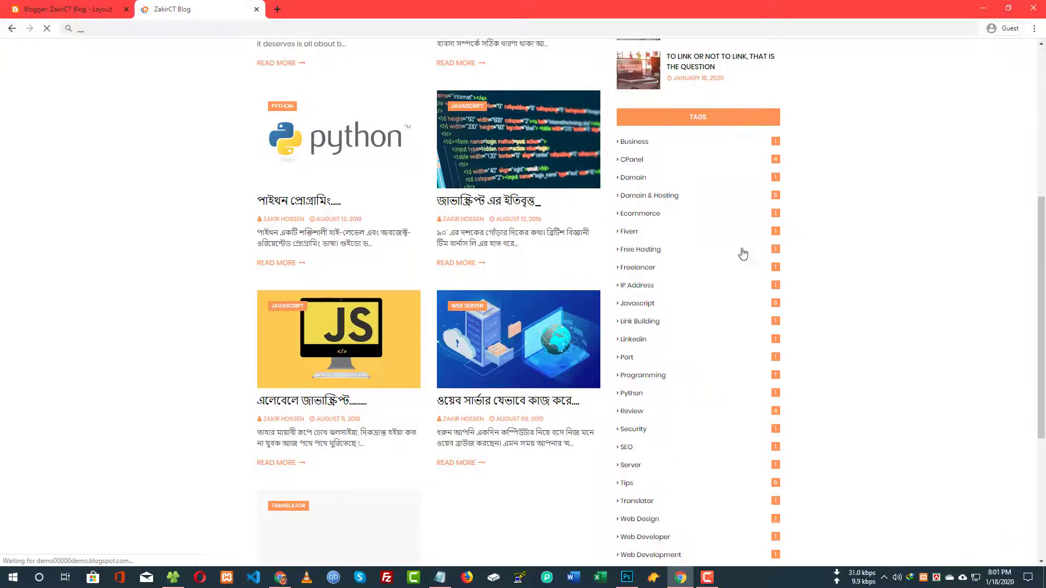
Examine the live blog's sidebar Tags list, header and the footer's Recent Posts, Categories, Tags and Recent in Recipes widgets.
scroll(742, 254, up, 4)
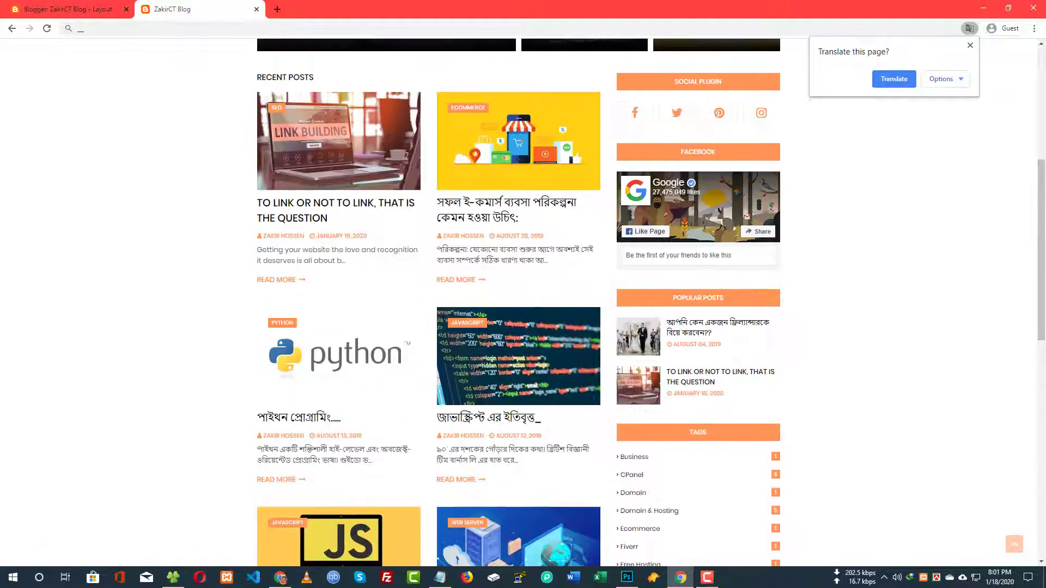
scroll(805, 242, down, 7)
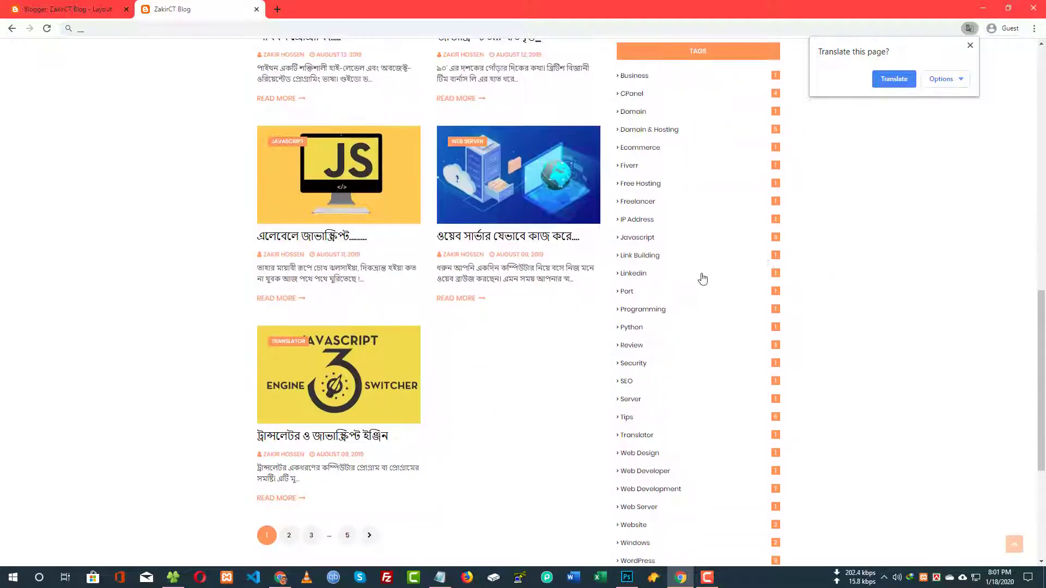
scroll(714, 315, down, 4)
scroll(694, 329, up, 8)
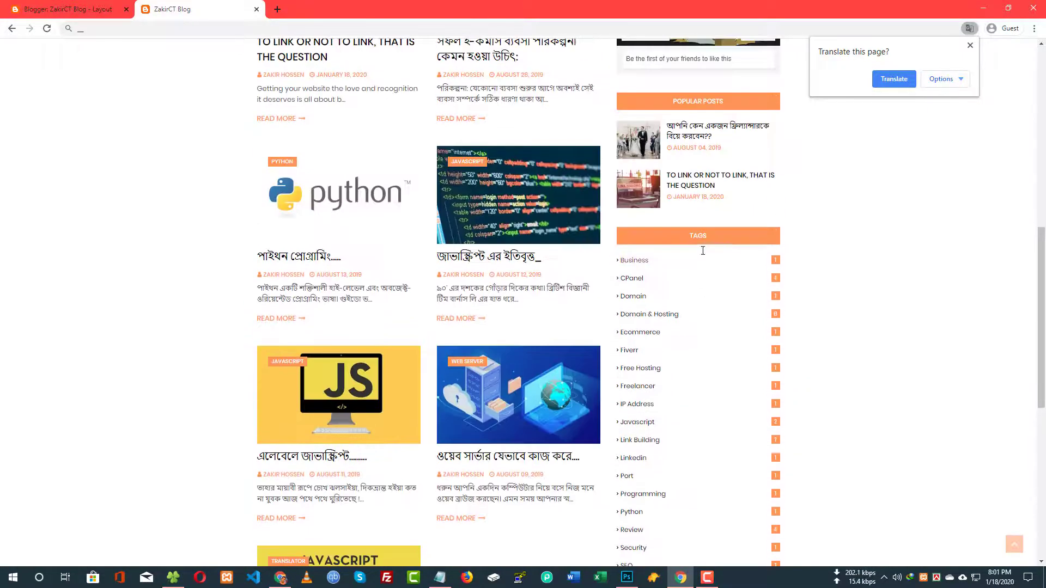
scroll(703, 247, down, 2)
scroll(680, 328, down, 5)
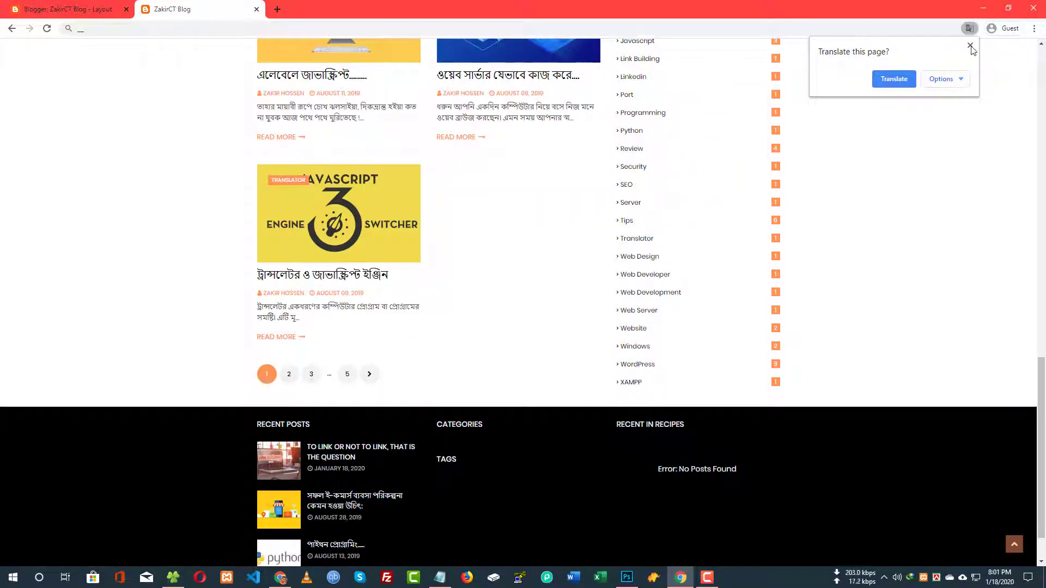
scroll(532, 447, down, 1)
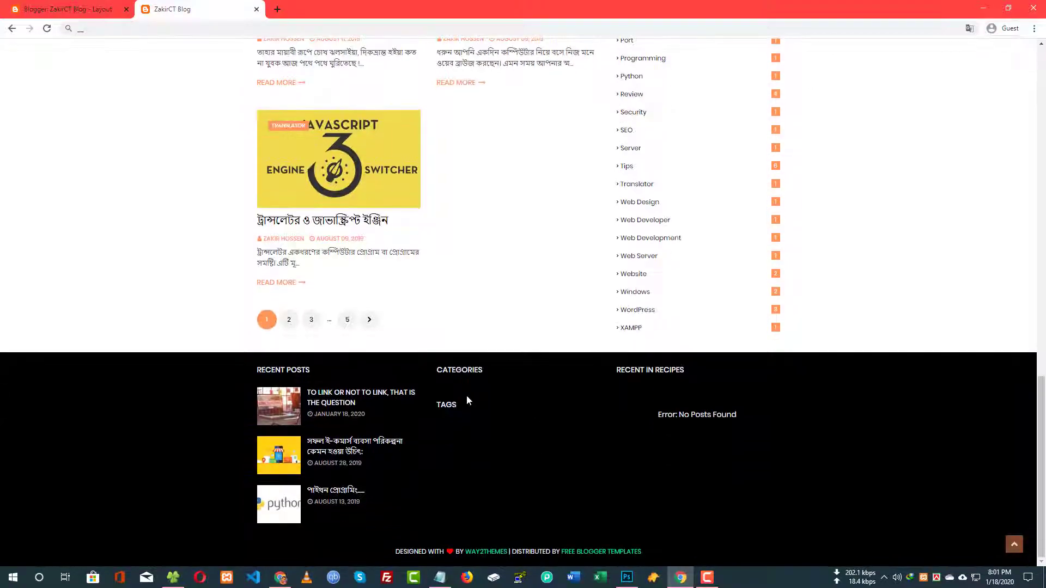
scroll(283, 297, up, 15)
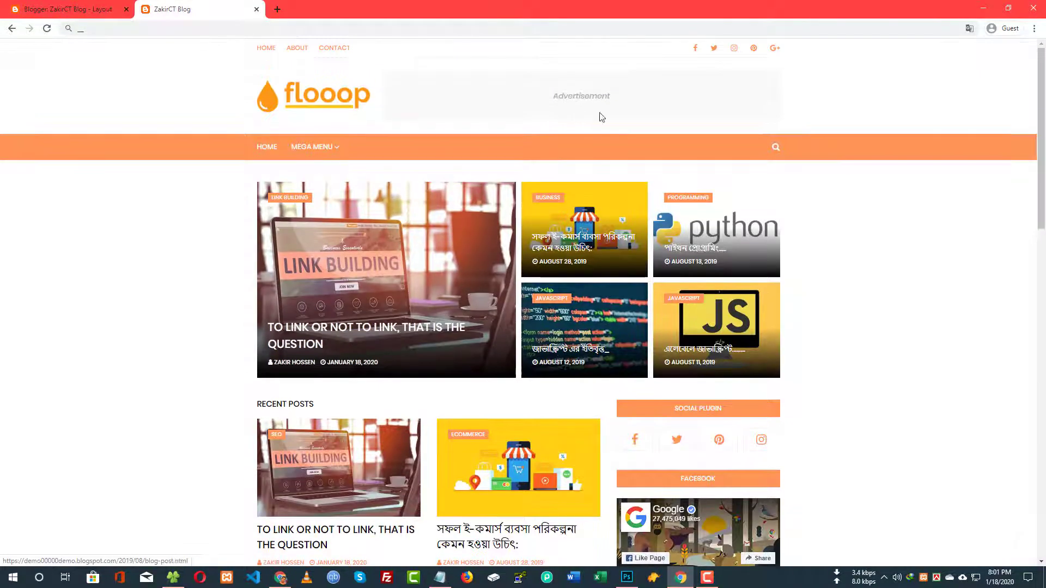
scroll(705, 333, down, 2)
scroll(706, 332, down, 12)
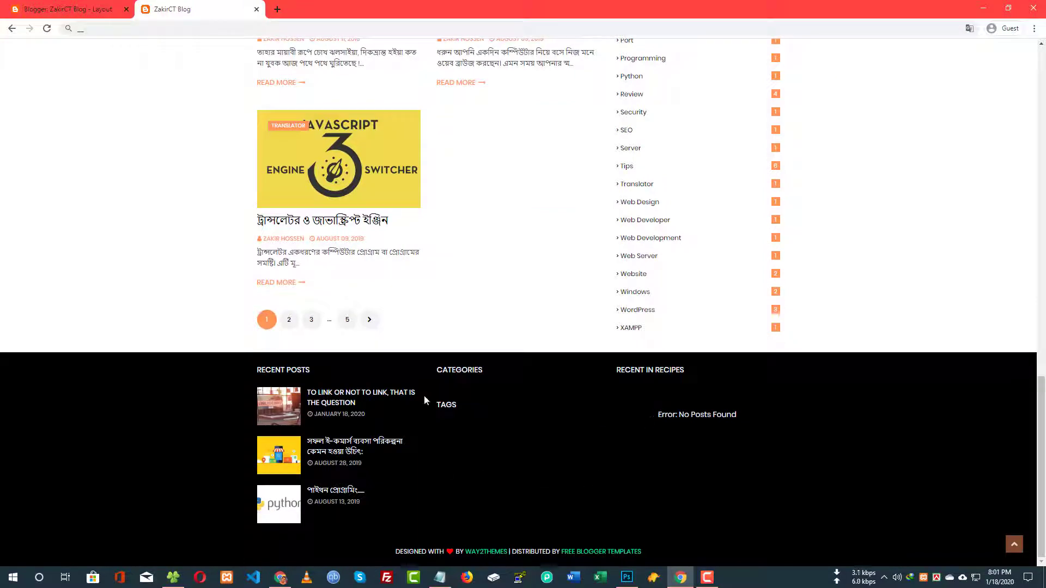
In the layout's Section (Center), open the Tags gadget's settings and select all labels to show.
click(68, 9)
scroll(367, 353, down, 3)
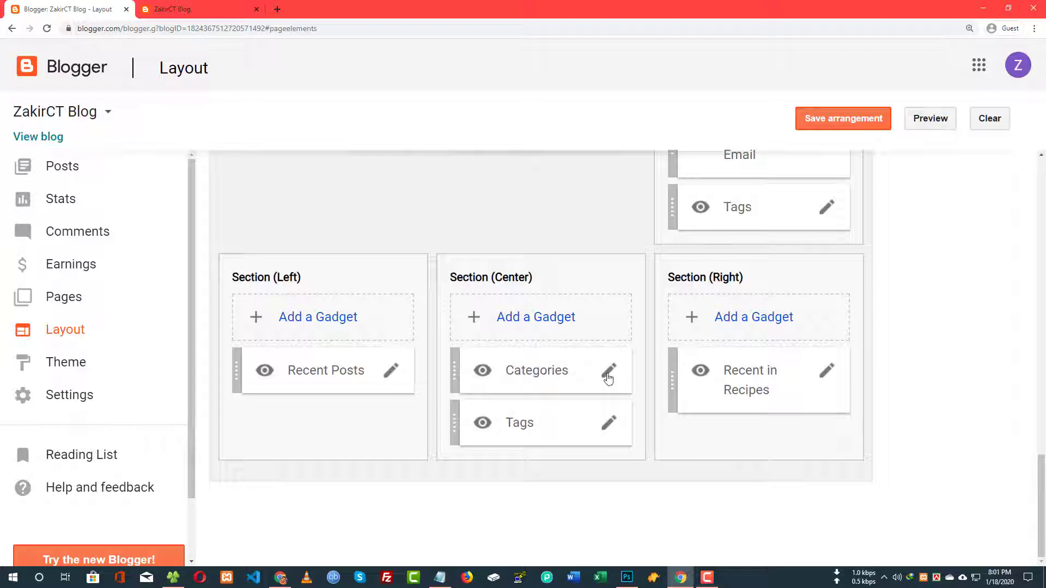
click(611, 425)
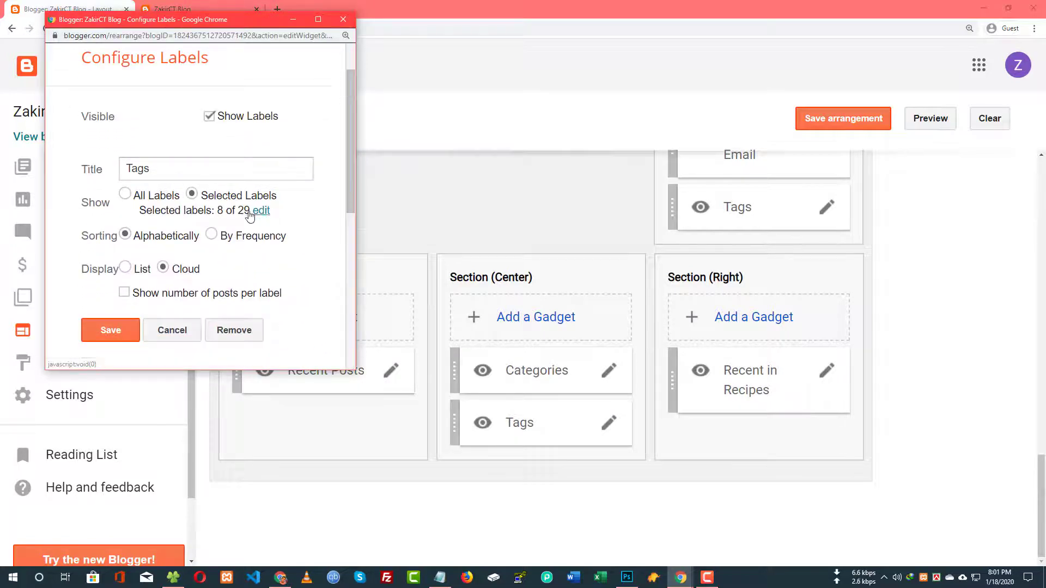
click(250, 216)
scroll(250, 216, down, 4)
scroll(166, 263, down, 3)
scroll(235, 234, up, 1)
click(236, 204)
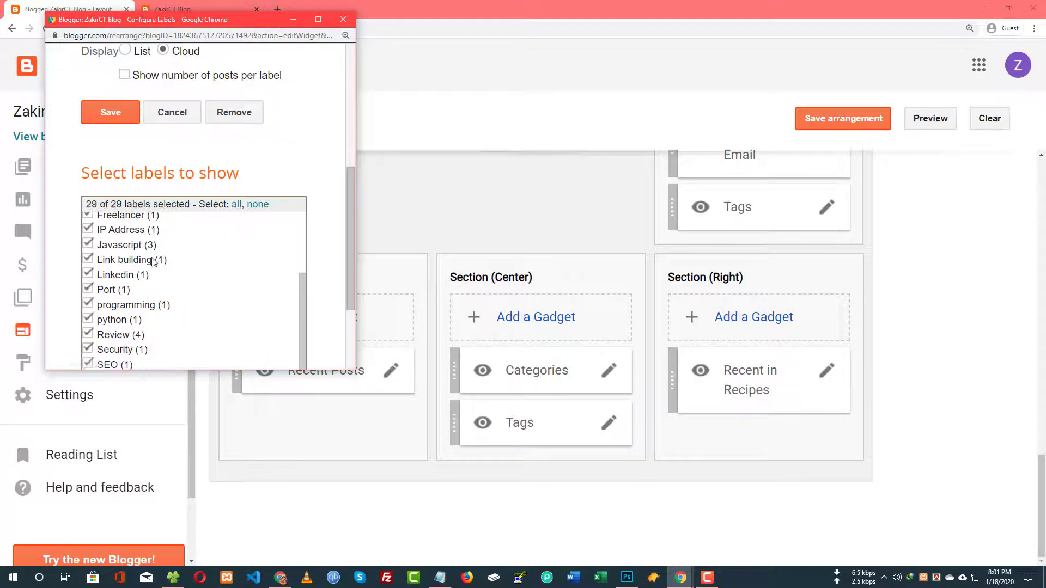
scroll(153, 263, down, 6)
click(94, 334)
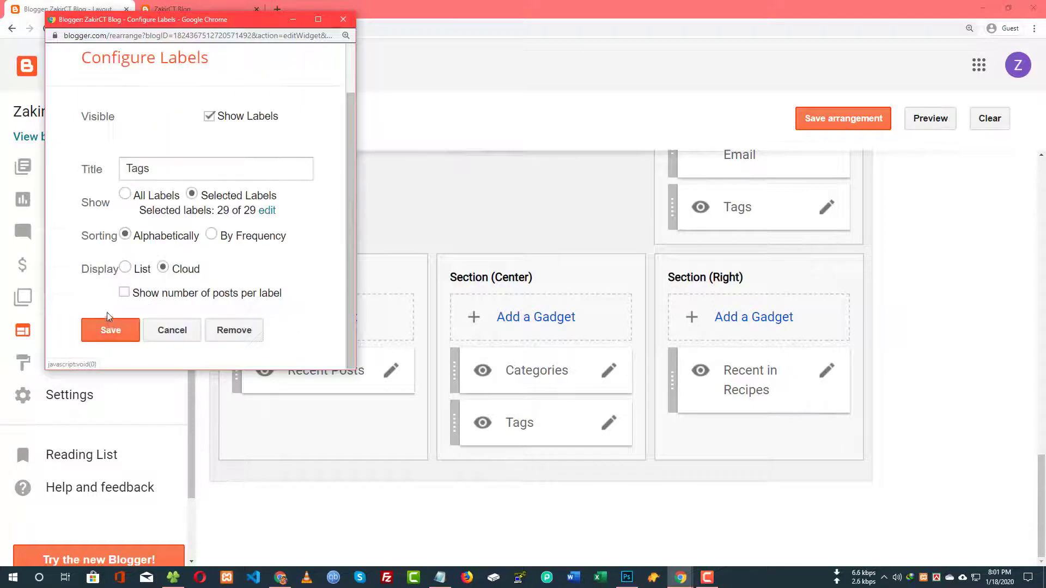
Try the List display for the Section (Center) Tags gadget, return it to Cloud, and save the gadget.
click(144, 271)
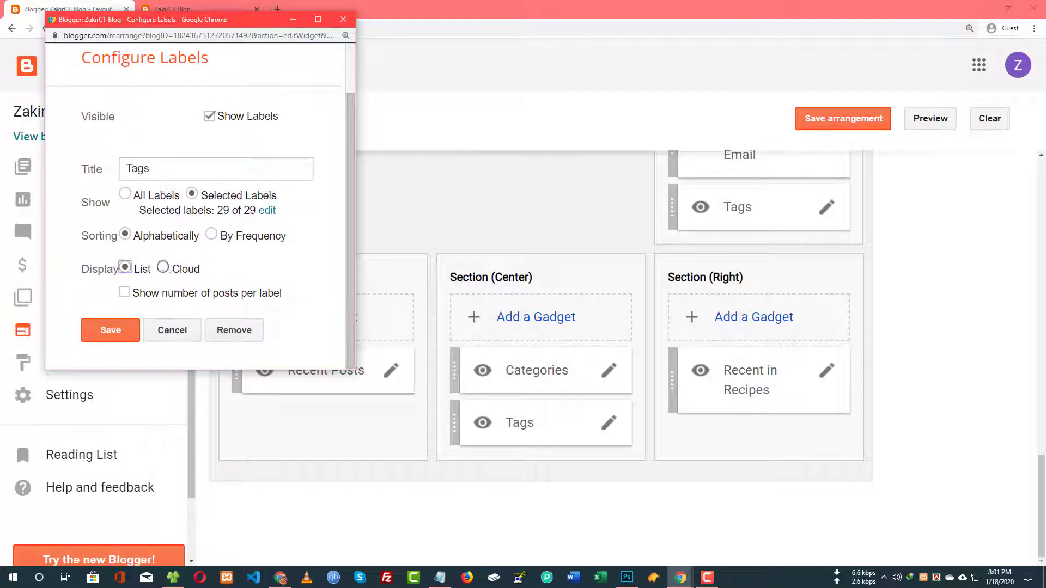
click(162, 268)
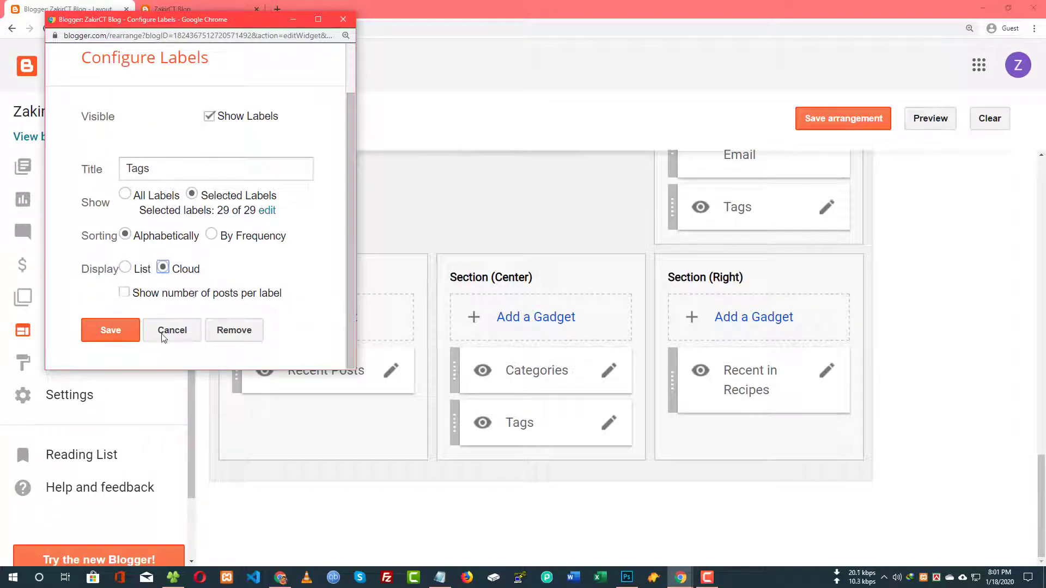
click(109, 333)
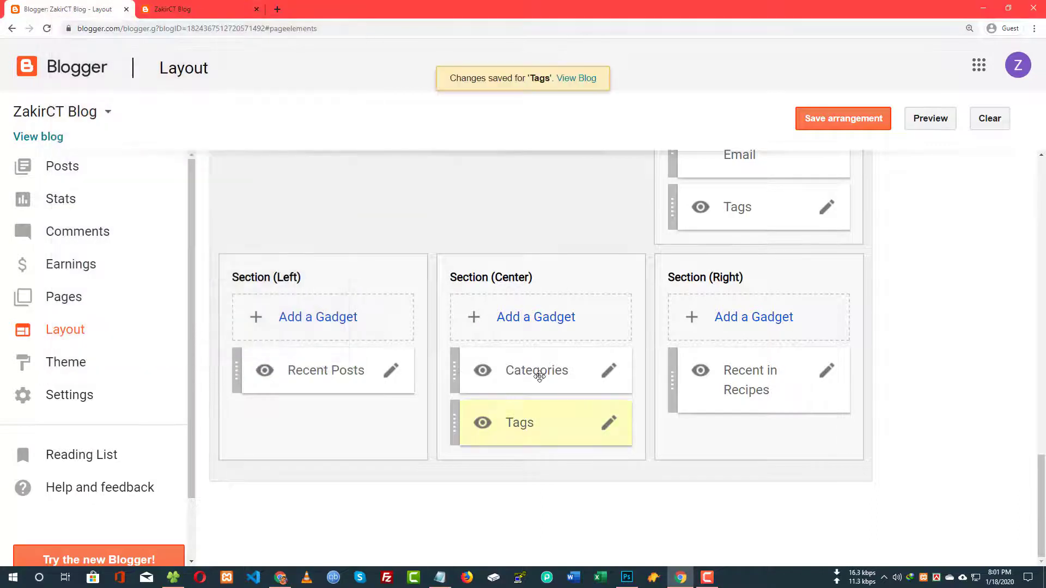
Hide the Categories gadget in Section (Center), save it, and save the layout arrangement.
click(608, 372)
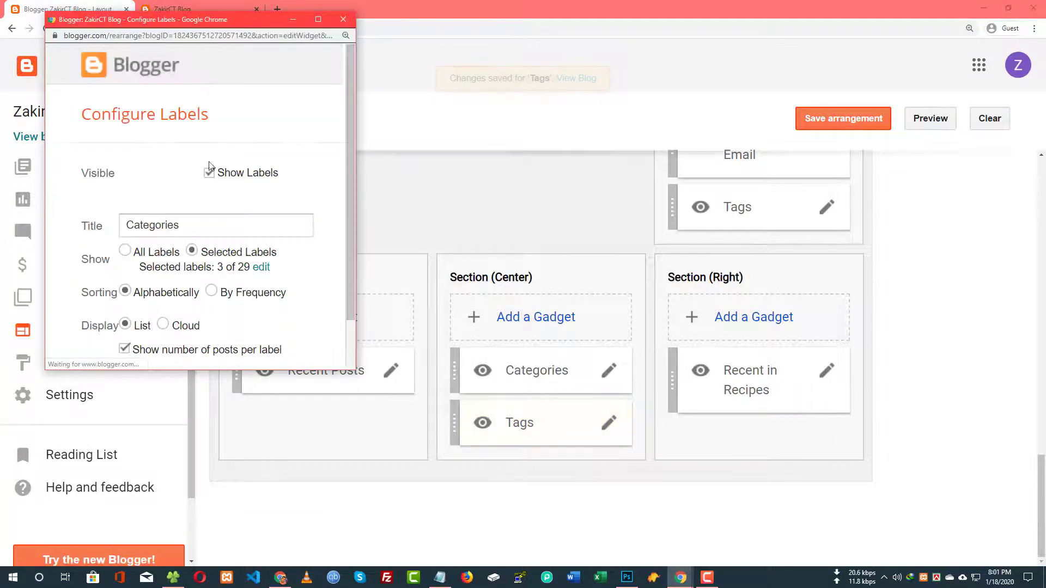
scroll(250, 108, down, 1)
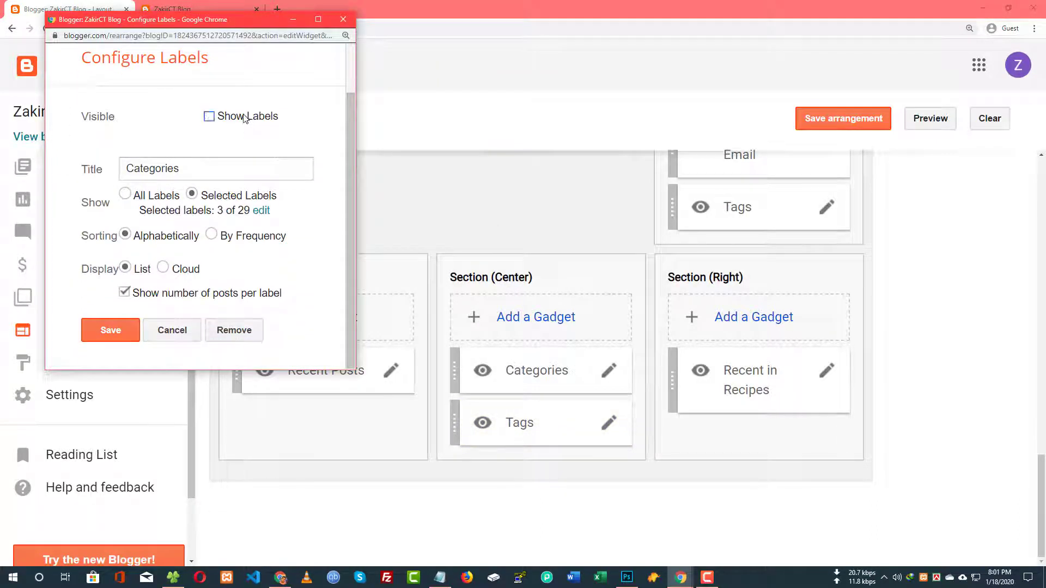
click(109, 327)
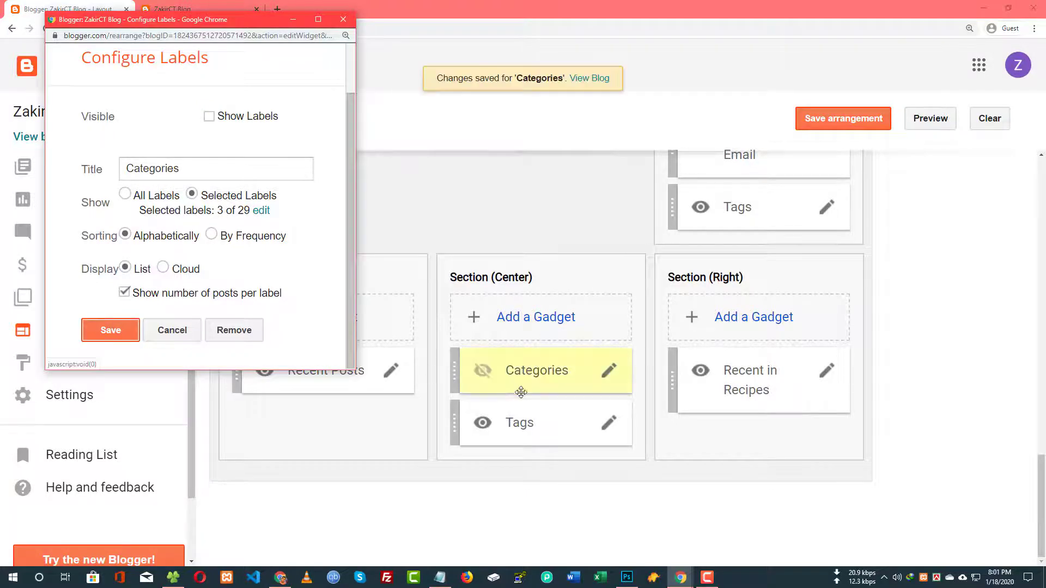
click(843, 118)
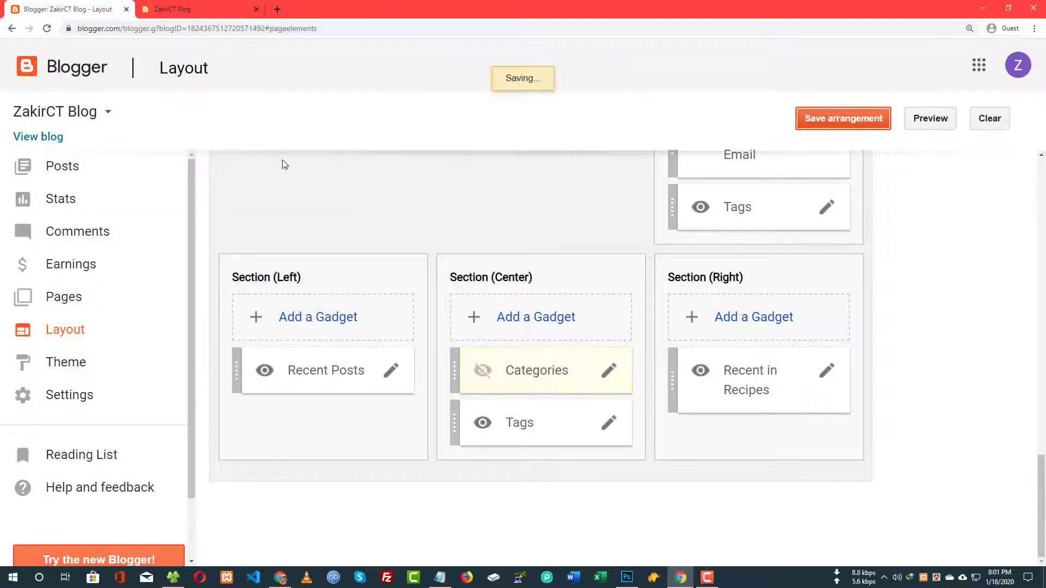
Reload the live blog and check the Categories and Tags widgets in its footer.
click(172, 9)
right_click(851, 272)
click(866, 298)
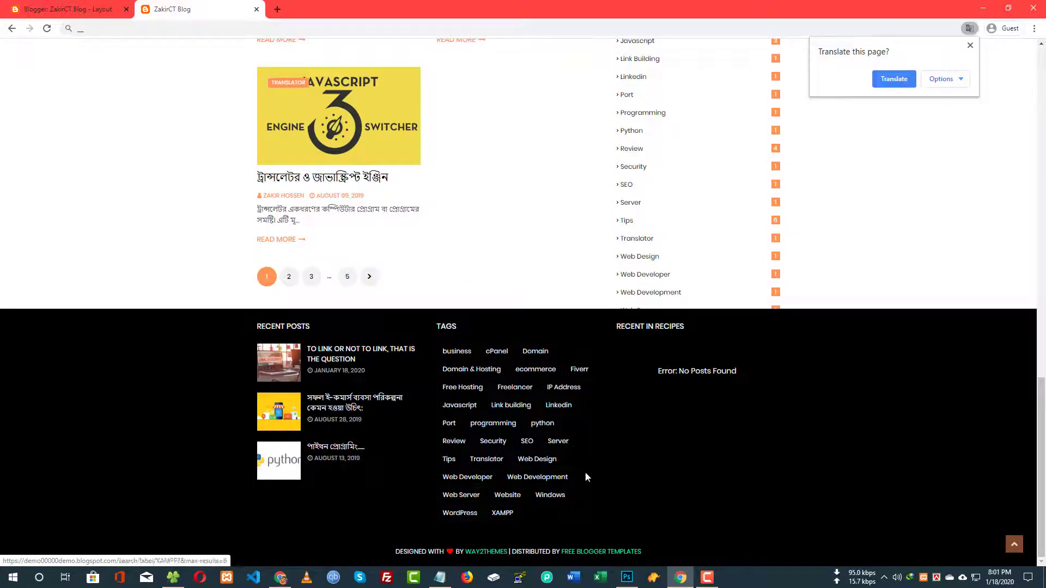
In the layout, set the content of Section (Left)'s Recent Posts gadget to 4/recent/post-list and save it.
key(ctrl+shift+Tab)
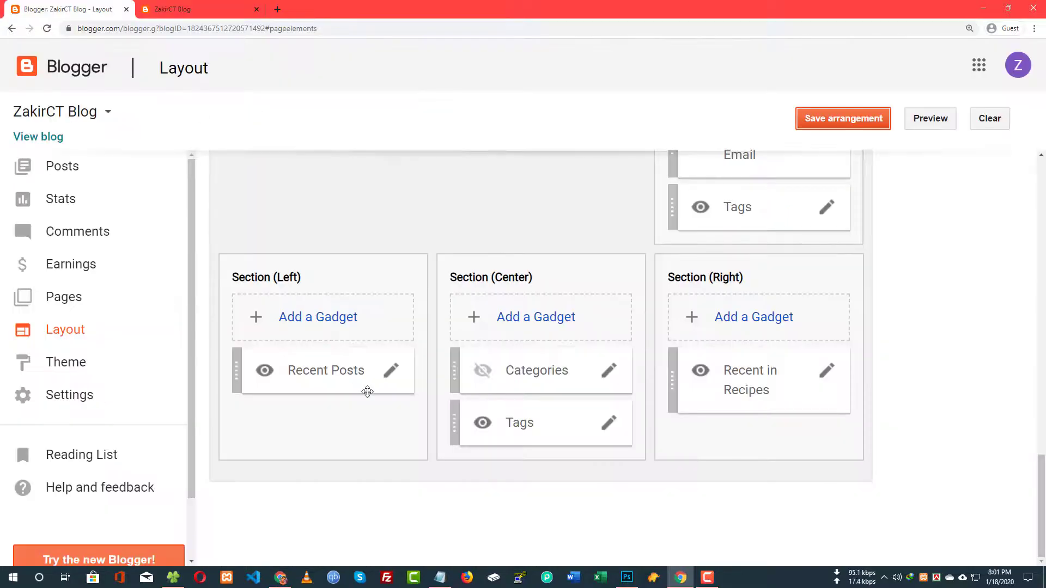
click(389, 376)
scroll(140, 247, down, 3)
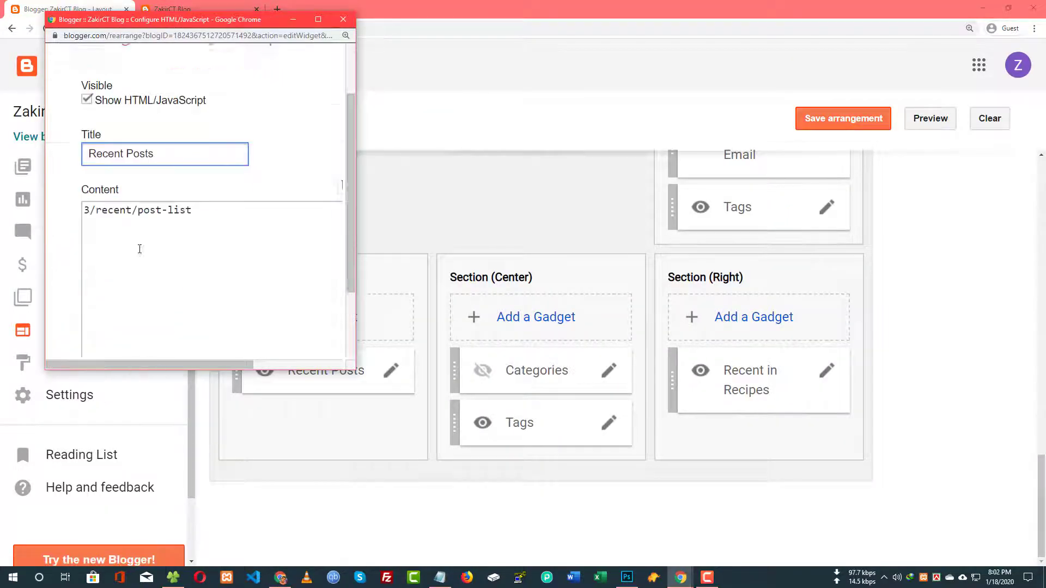
drag(89, 125, 77, 129)
text(4)
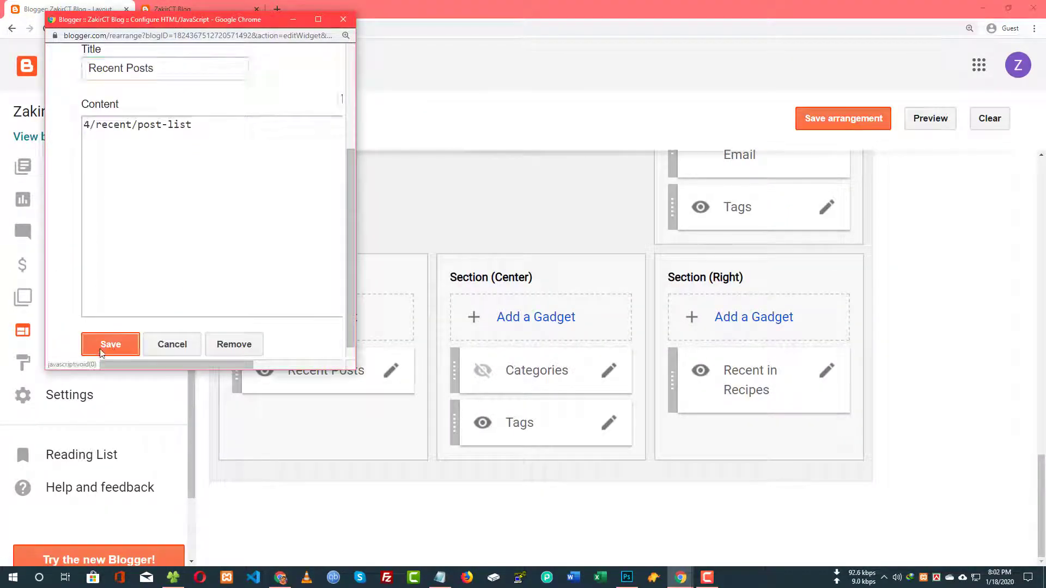
click(109, 339)
Open the Recent in Recipes gadget in Section (Right) and change its title to "Recent in Javascript".
click(831, 373)
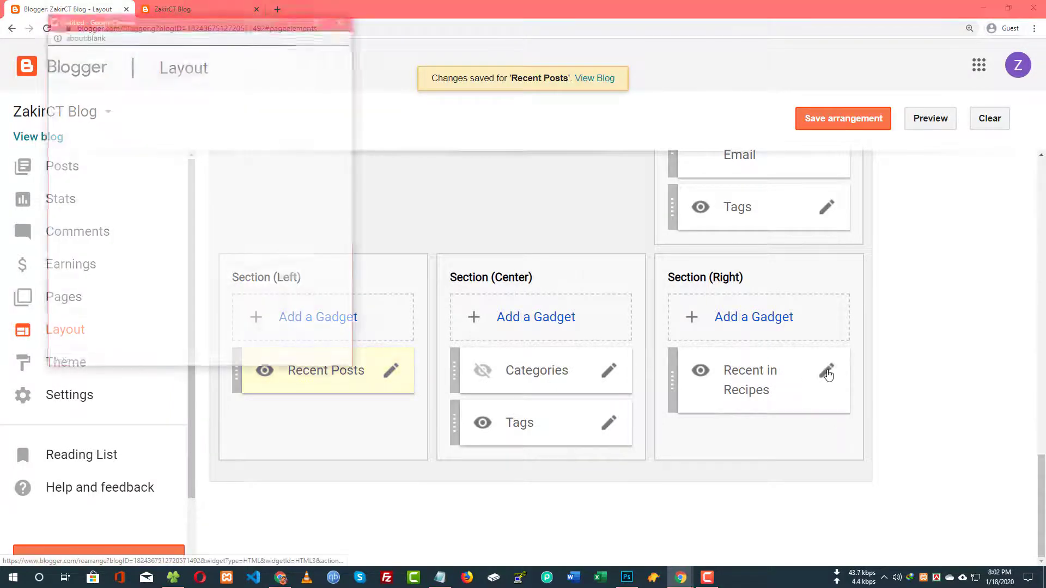
drag(223, 13, 774, 123)
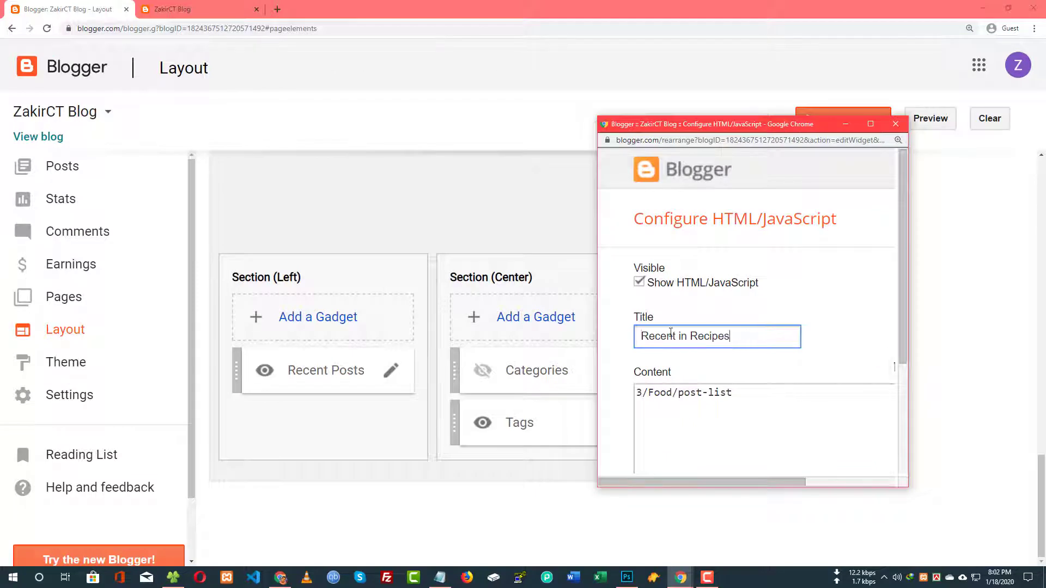
key(ctrl+a)
scroll(733, 279, down, 2)
double_click(708, 230)
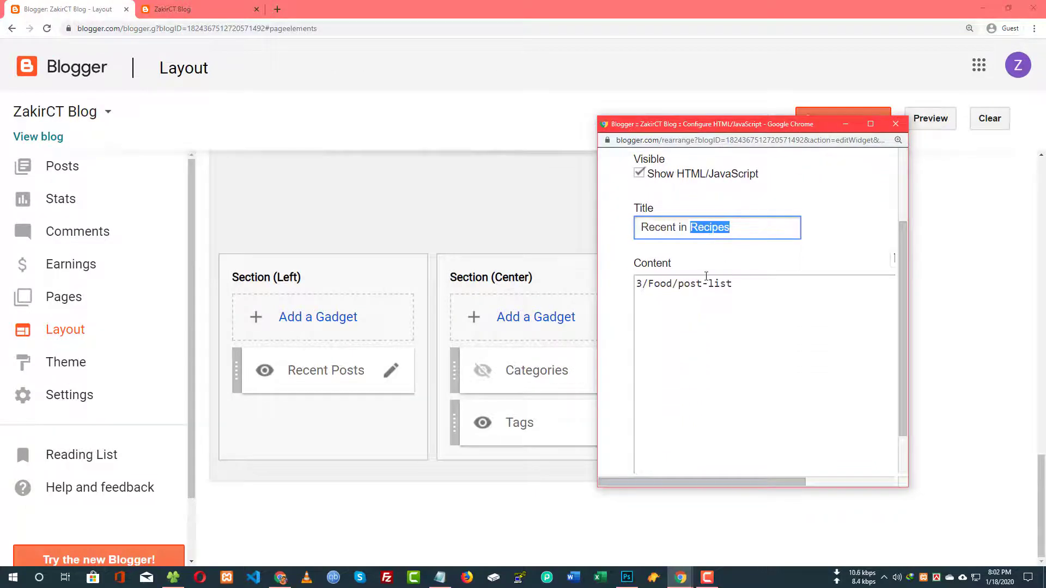
text(Ja)
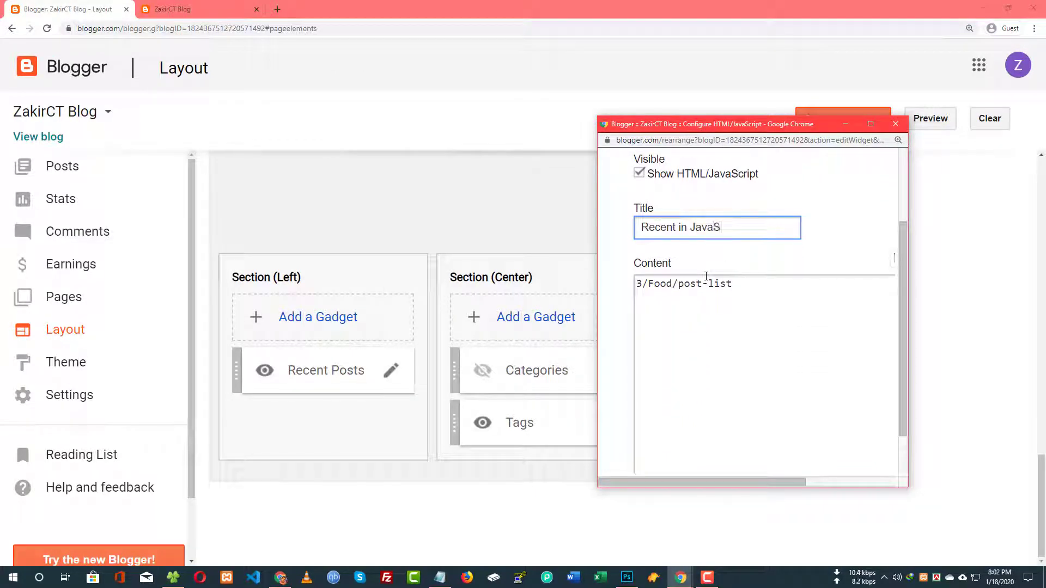
text(vascript)
Set the Recent in Javascript gadget's content to 4/javascript/post-list, save it, and save the layout arrangement.
drag(641, 284, 629, 290)
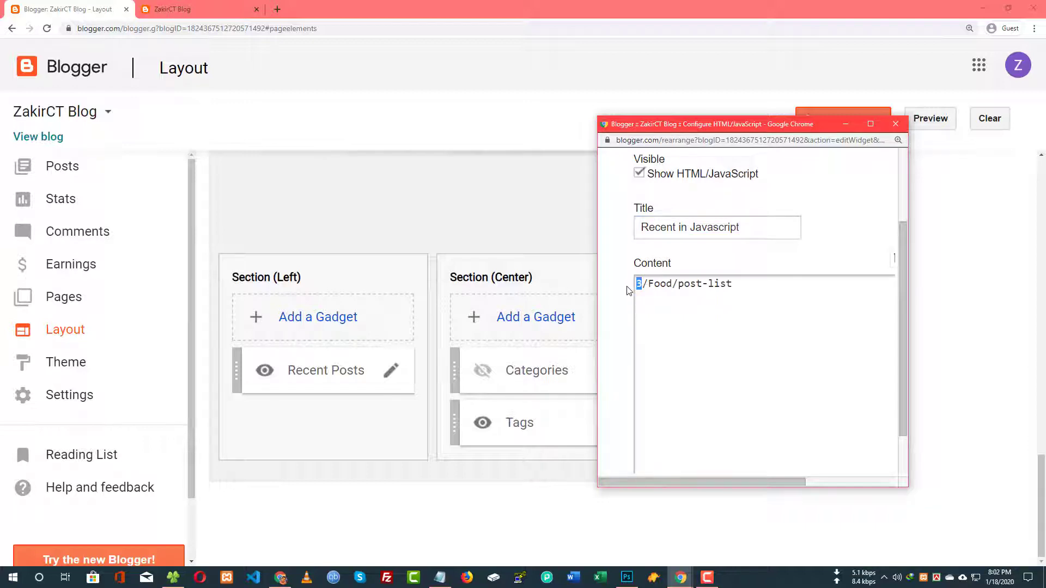
double_click(657, 283)
text(javascript)
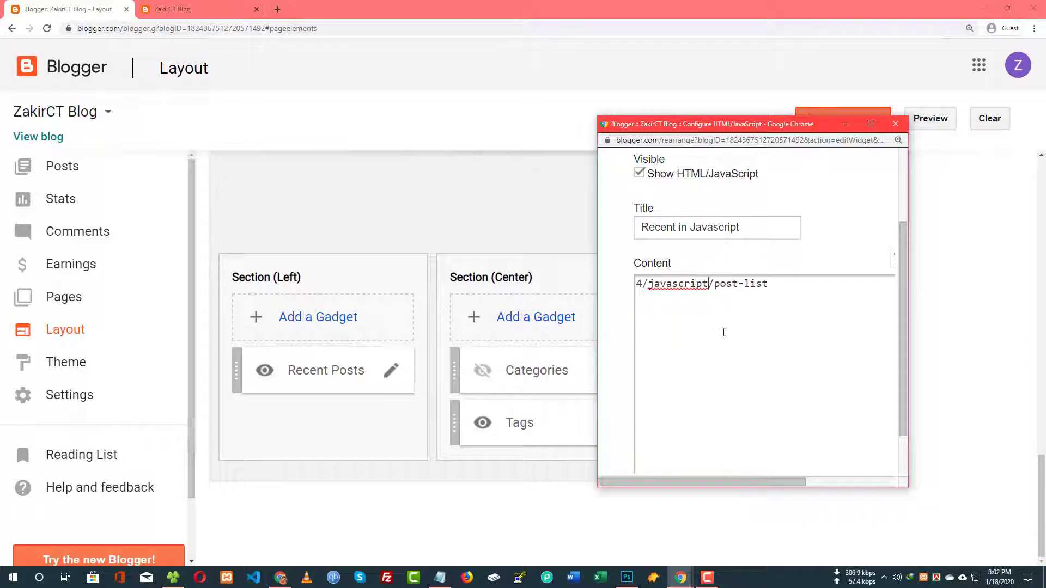
scroll(723, 332, down, 1)
click(663, 447)
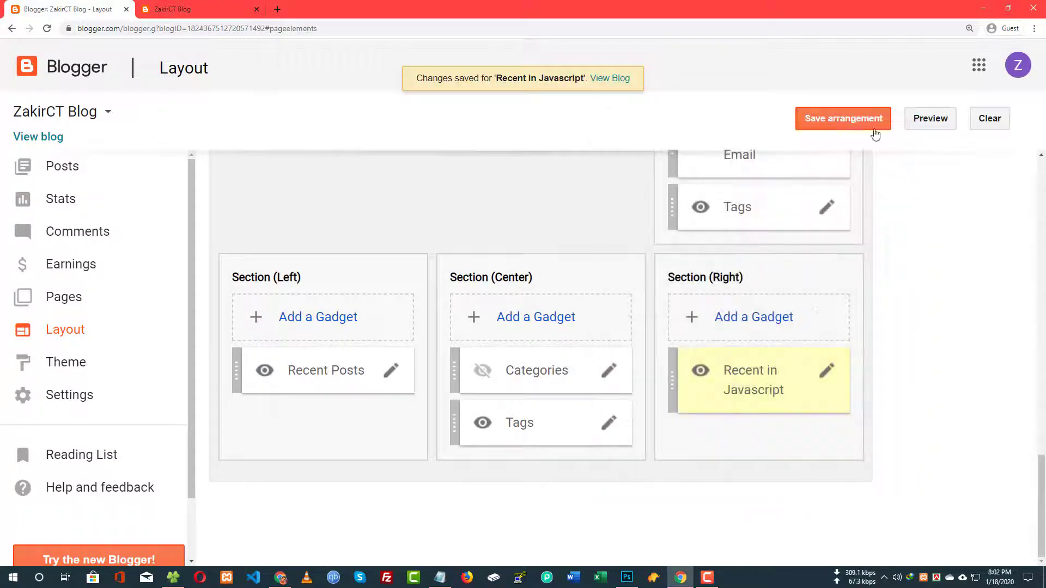
click(875, 134)
Reload the live blog and check the footer's Recent Posts and Recent in Javascript widgets against the Javascript label in the sidebar's Tags list.
click(172, 10)
right_click(191, 228)
click(207, 259)
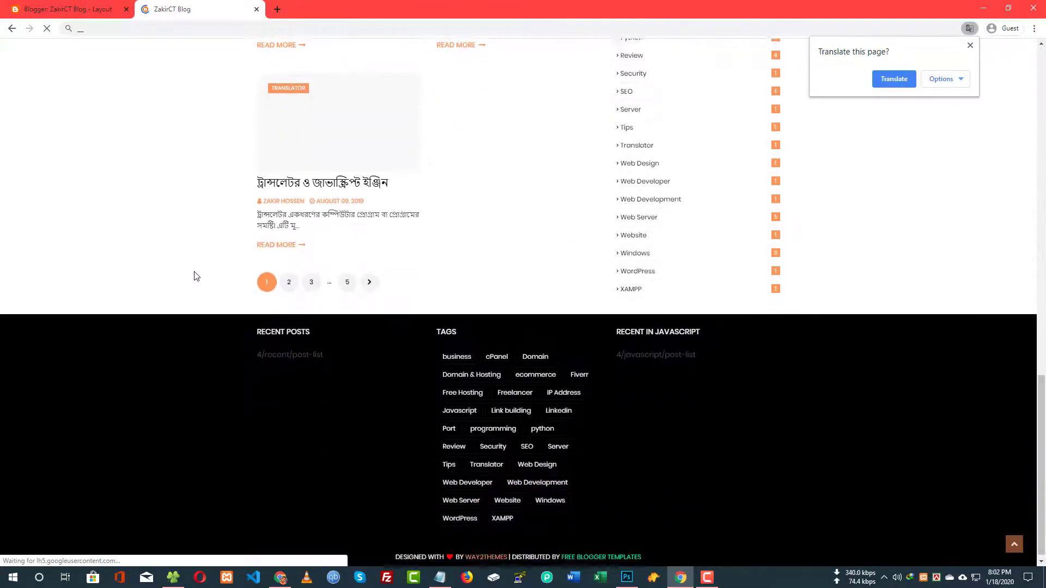
drag(679, 376, 682, 376)
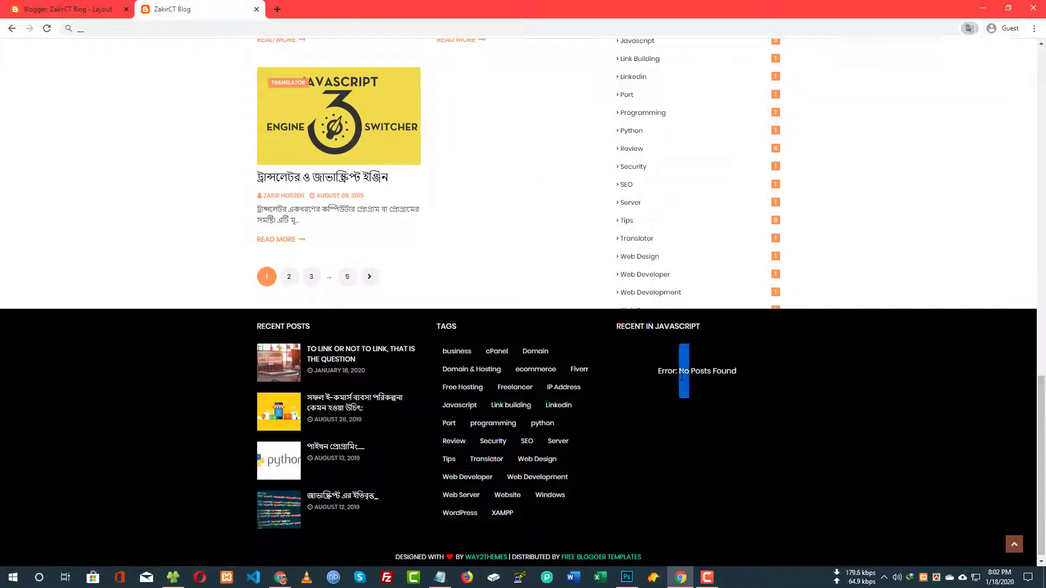
click(68, 9)
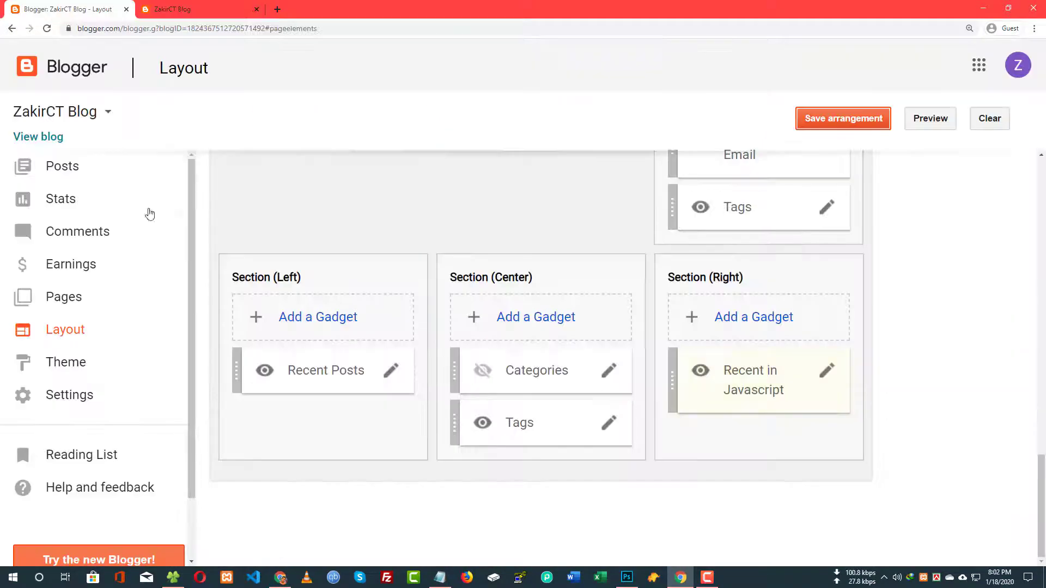
click(180, 9)
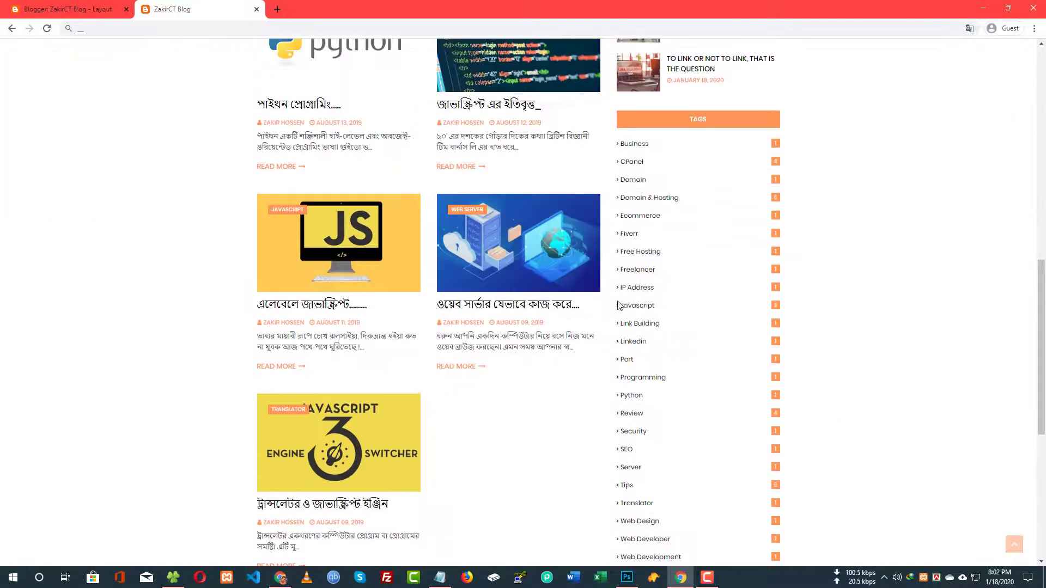
scroll(800, 347, down, 3)
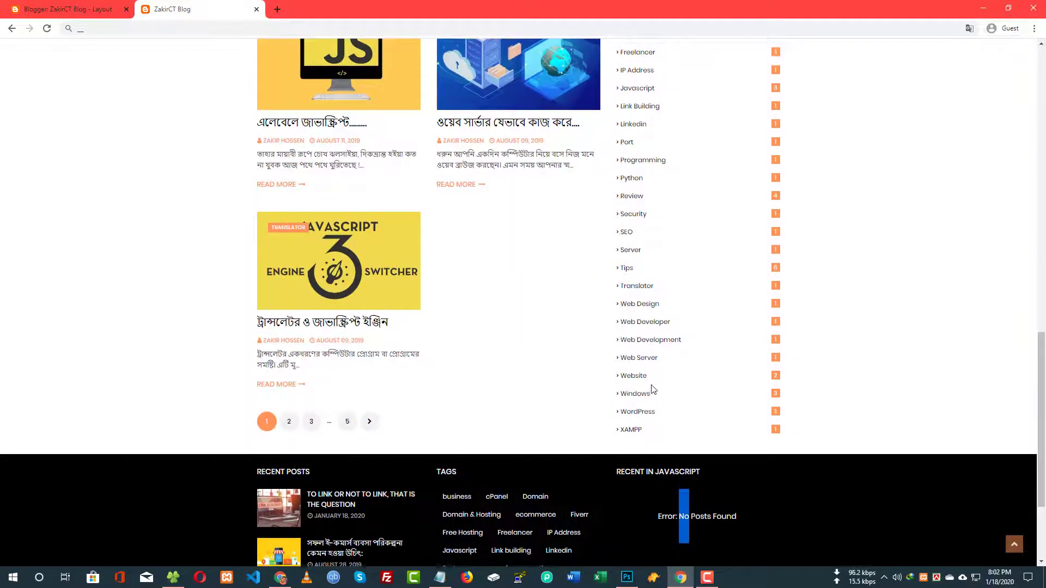
scroll(655, 143, up, 4)
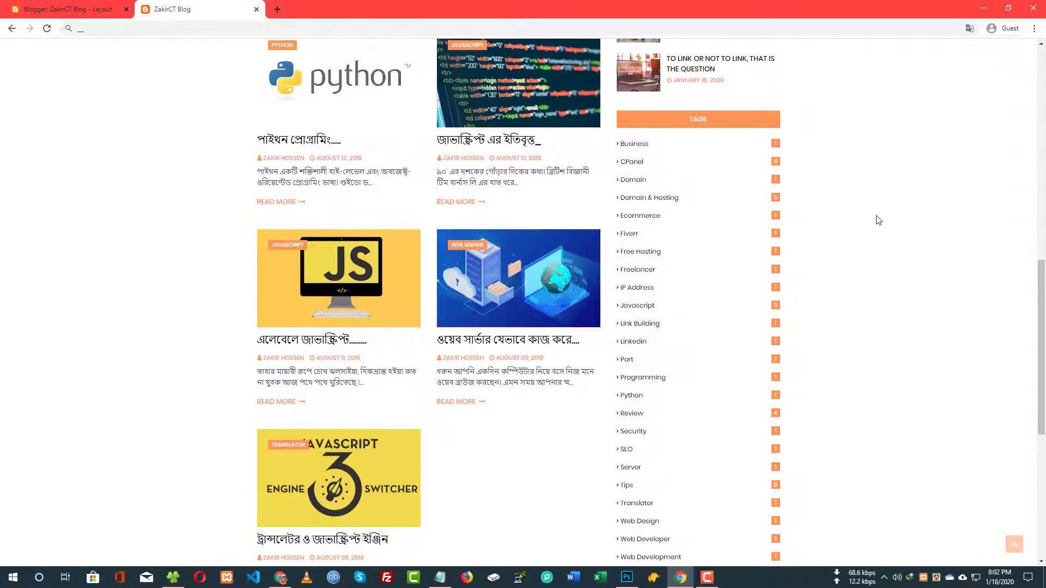
Open the Javascript label from the sidebar's Tags list in a new tab to get the label's exact spelling from its address.
key(ctrl+f)
scroll(640, 386, down, 7)
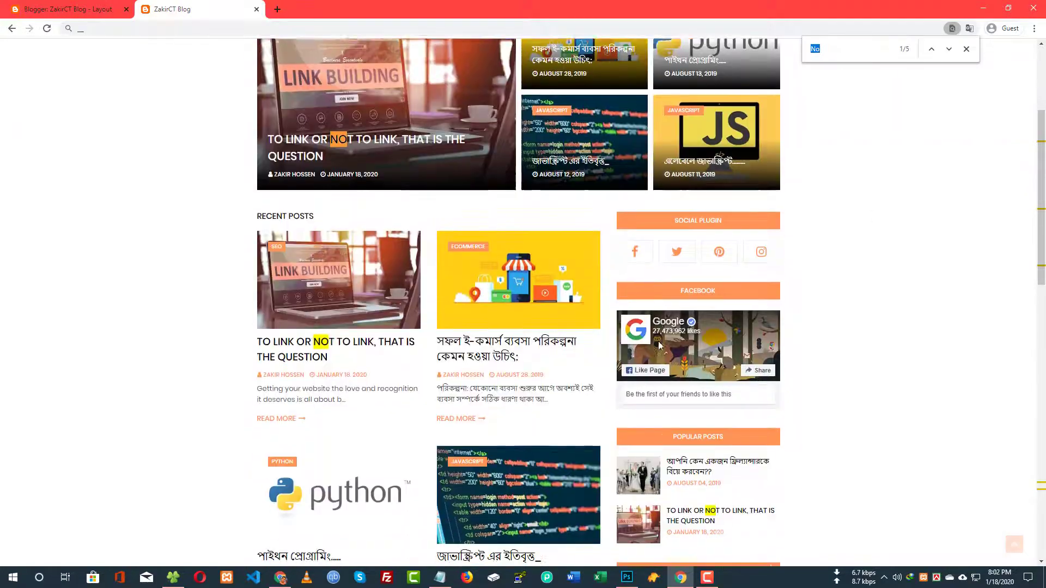
scroll(640, 386, down, 2)
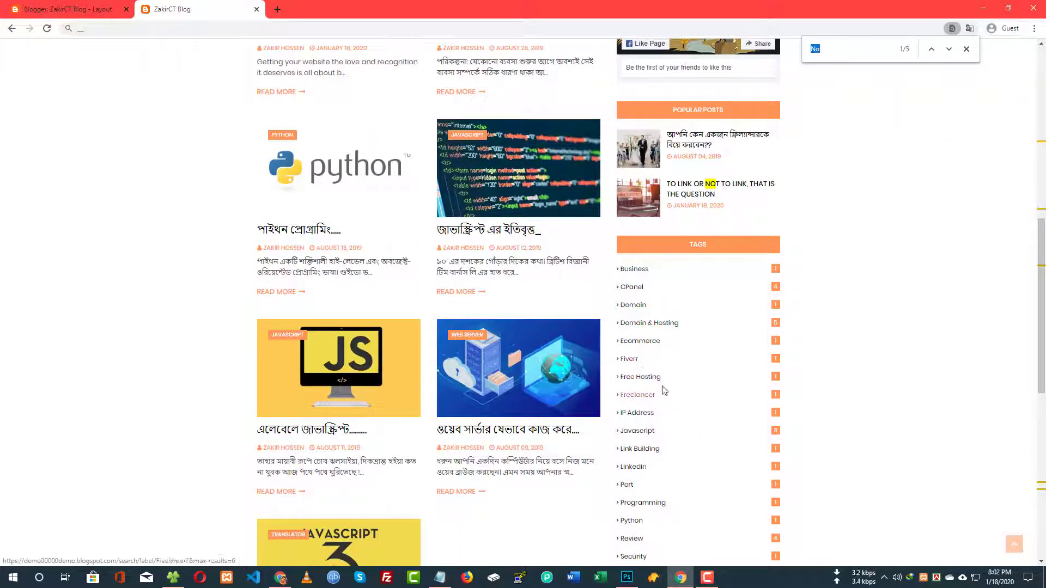
click(652, 433)
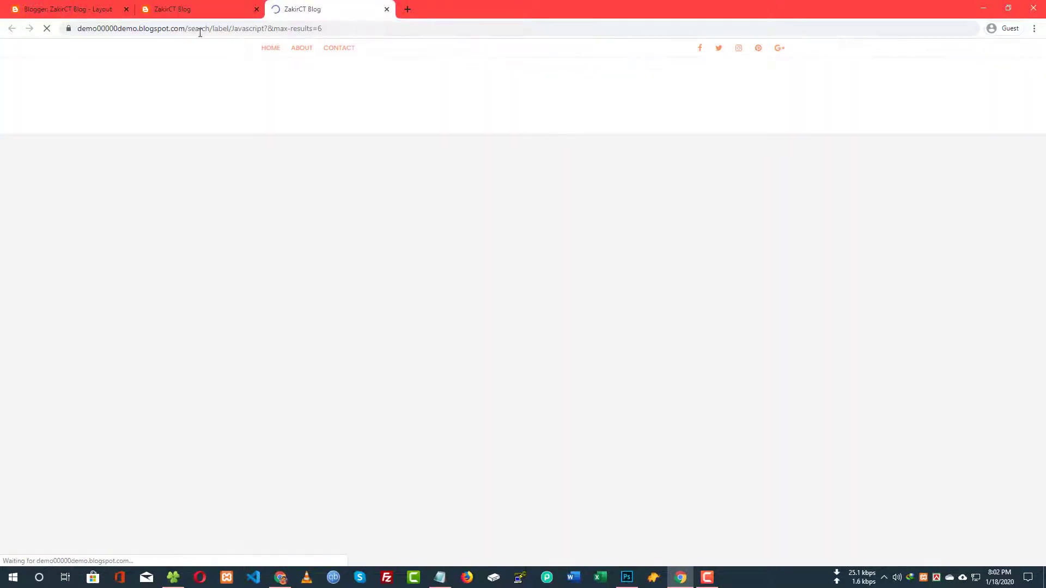
Set the content of Section (Right)'s Recent in Javascript gadget to 4/Javascript/post-list, save it, and save the layout arrangement.
click(65, 9)
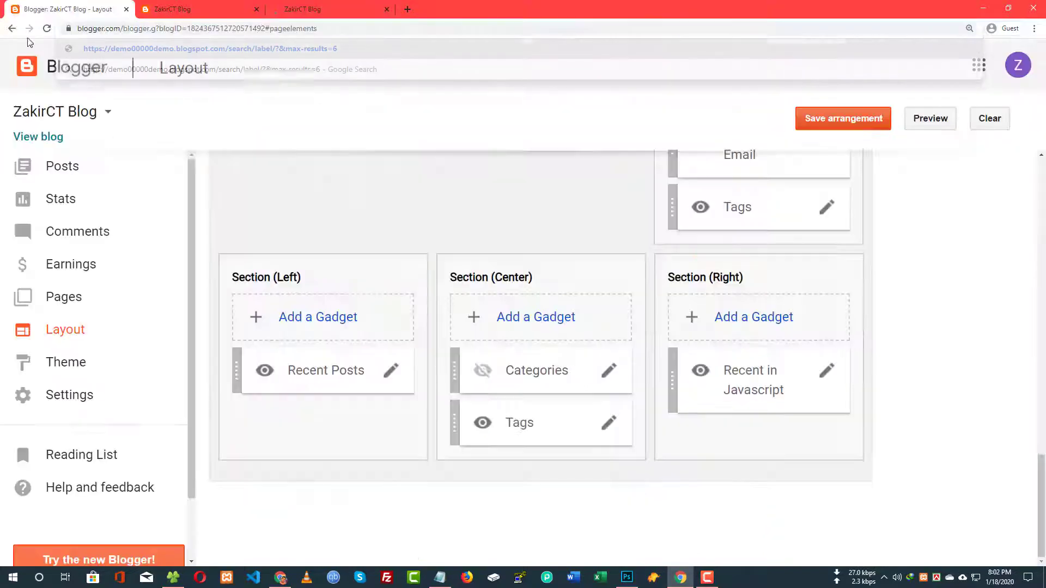
click(826, 375)
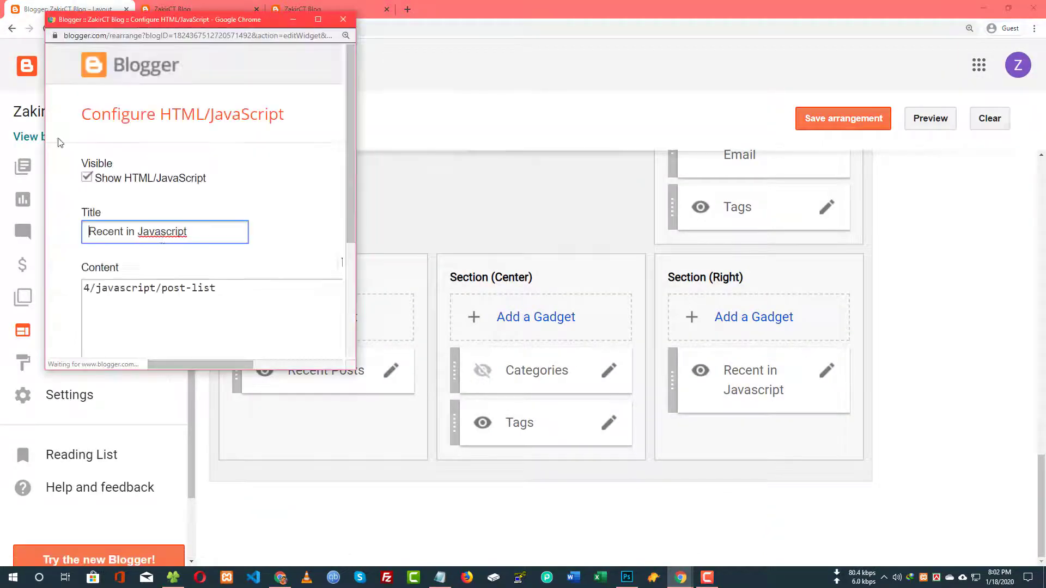
double_click(116, 288)
text(Javascript)
scroll(252, 204, down, 3)
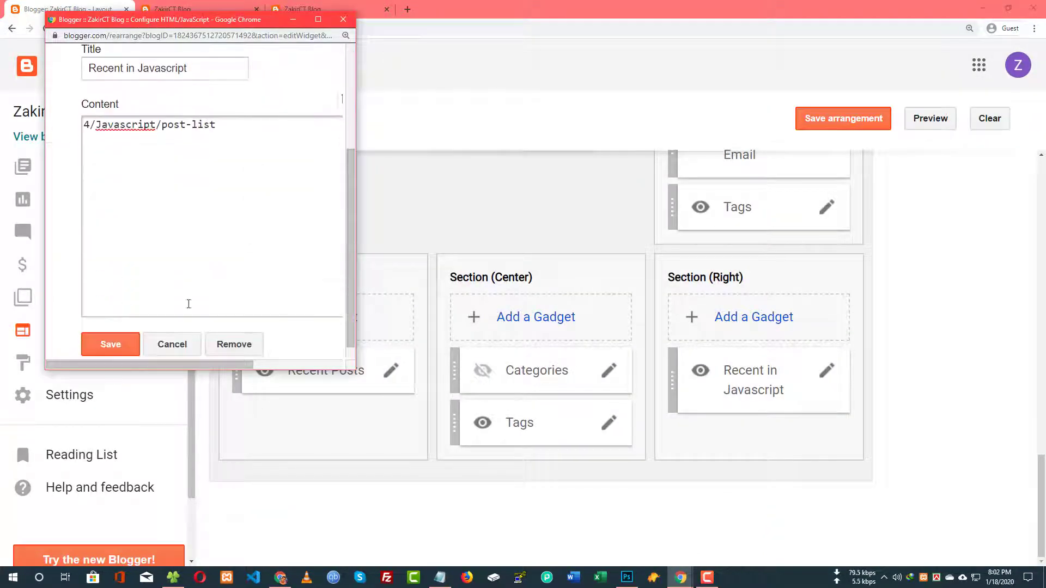
click(817, 117)
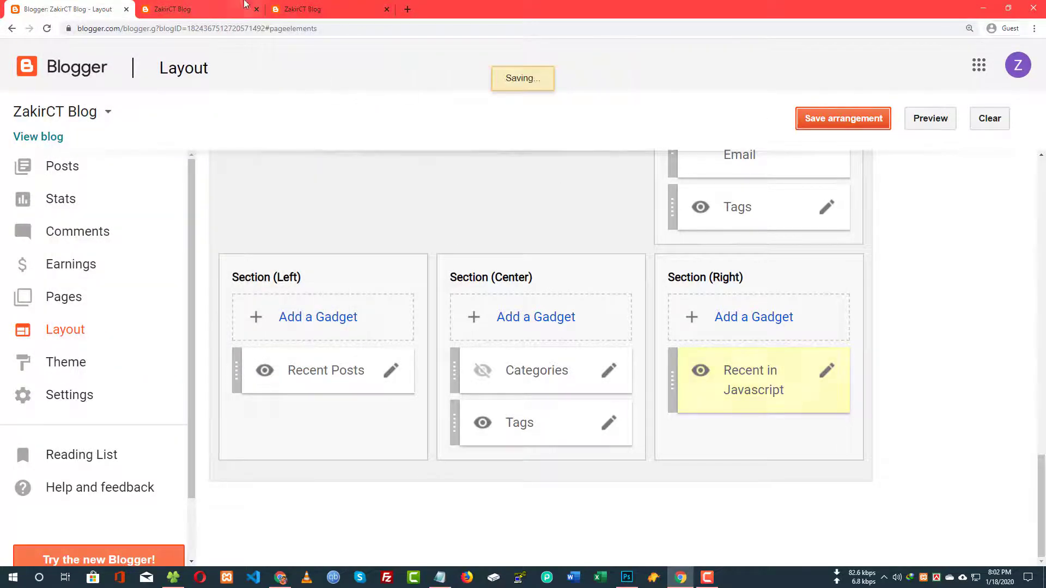
Reload the live blog, check the footer's Recent in Javascript widget and the page's overall look, and dismiss the translation prompt.
key(ctrl+Tab)
right_click(925, 251)
click(924, 250)
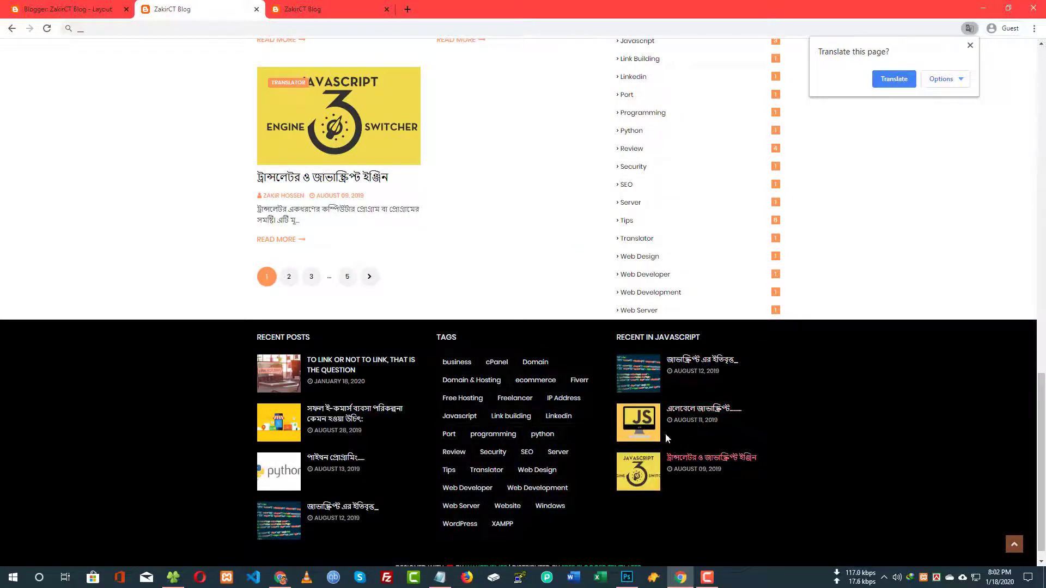
scroll(654, 462, up, 20)
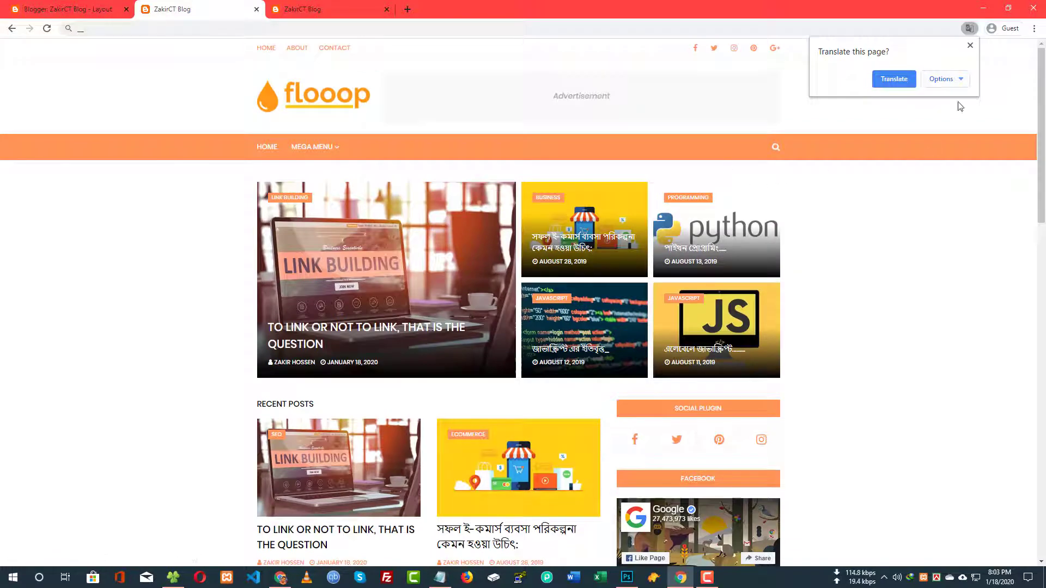
click(970, 46)
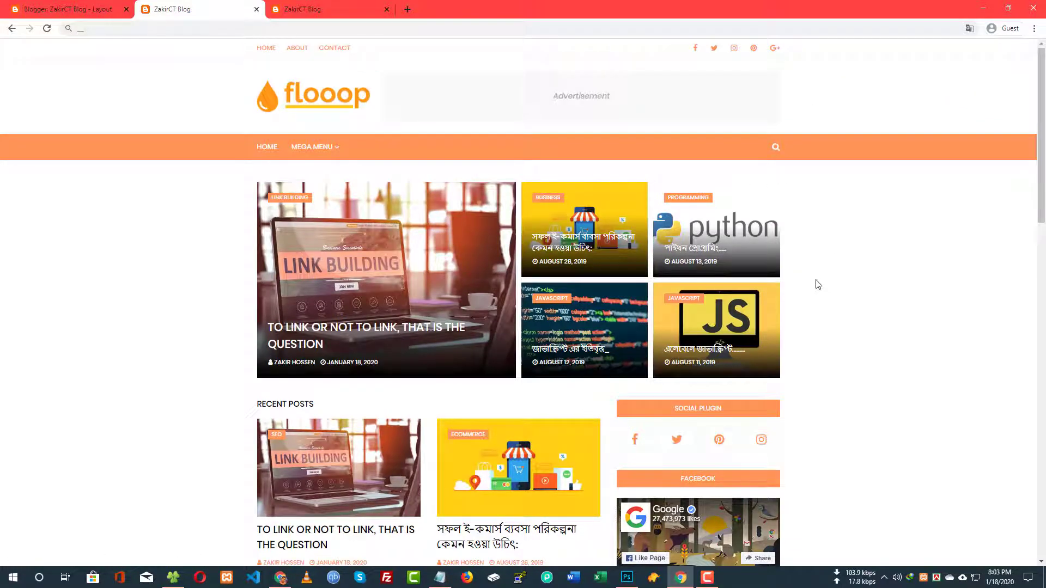